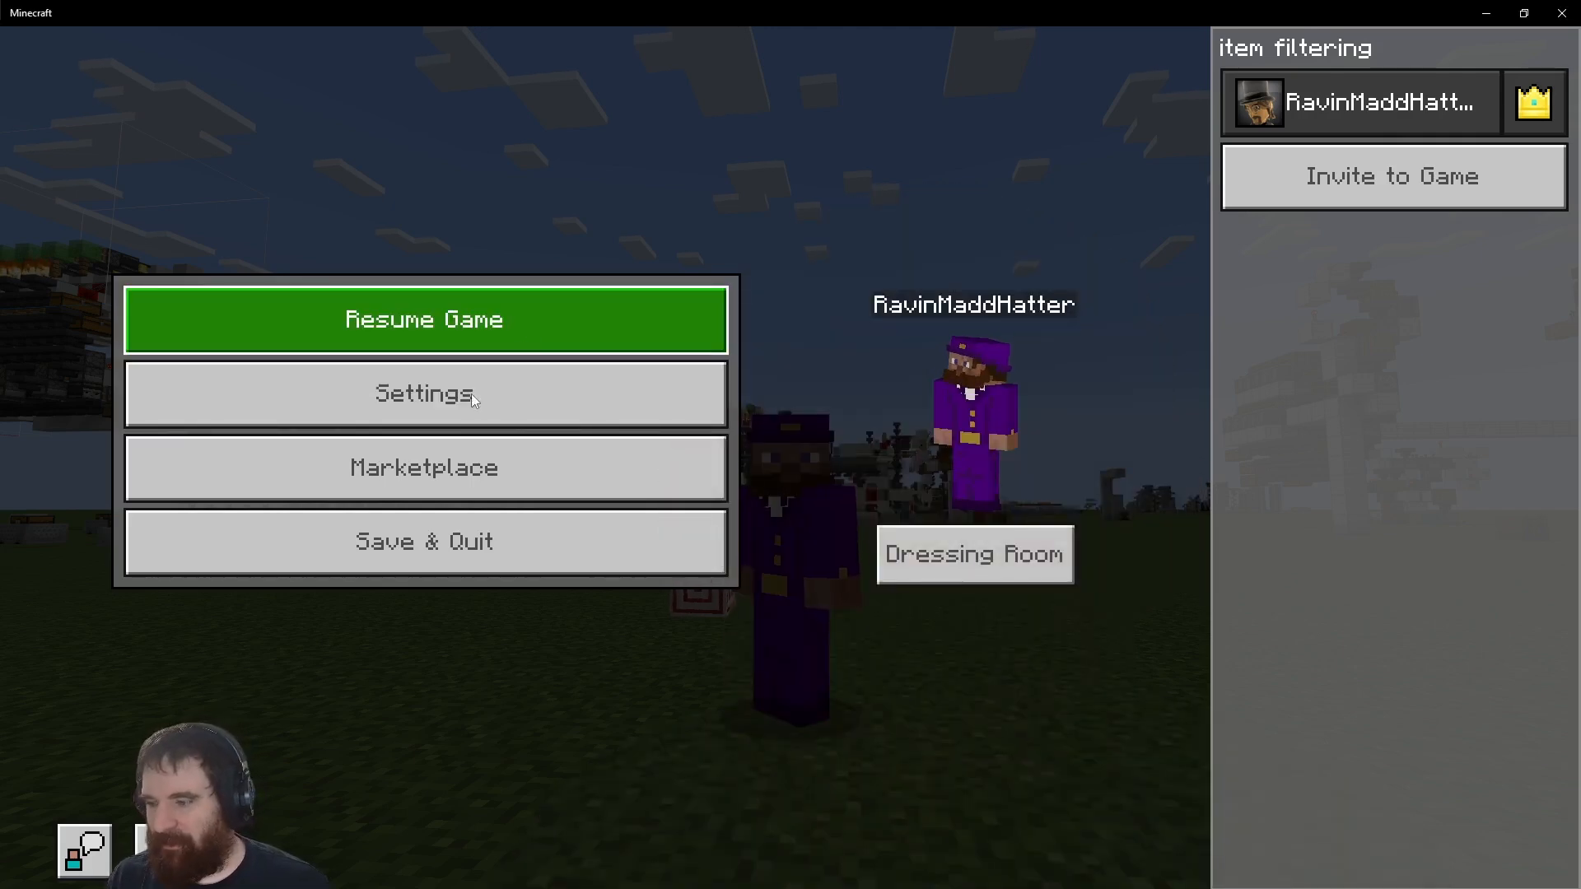
Resume the paused game and switch to the first-person view with the redstone repeater in hand.
click(547, 326)
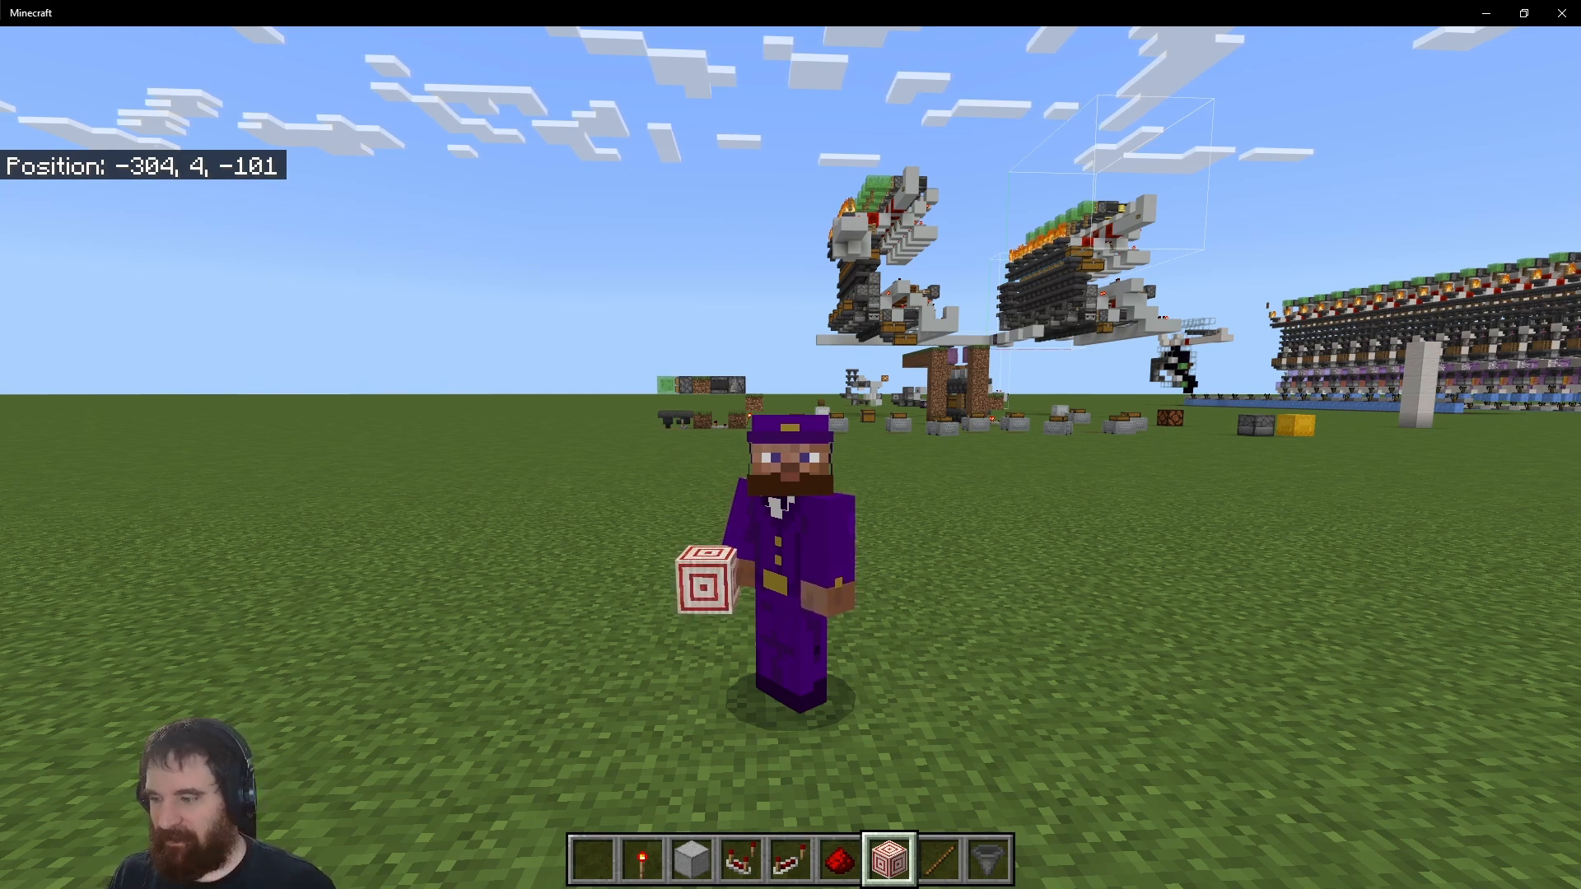
mouse_move(790, 445)
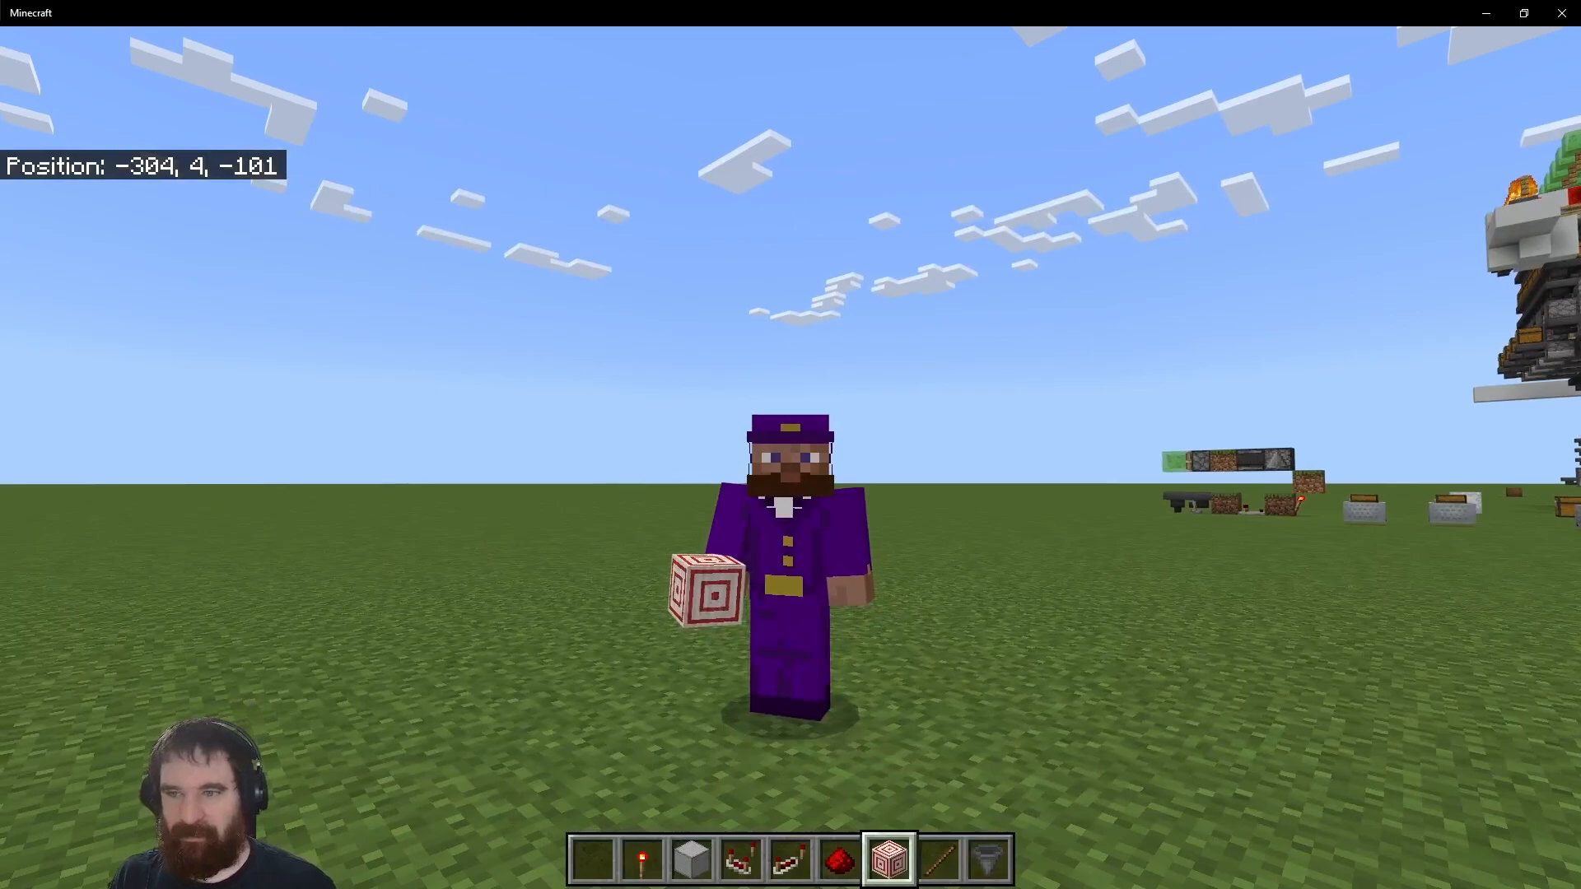
key(F5)
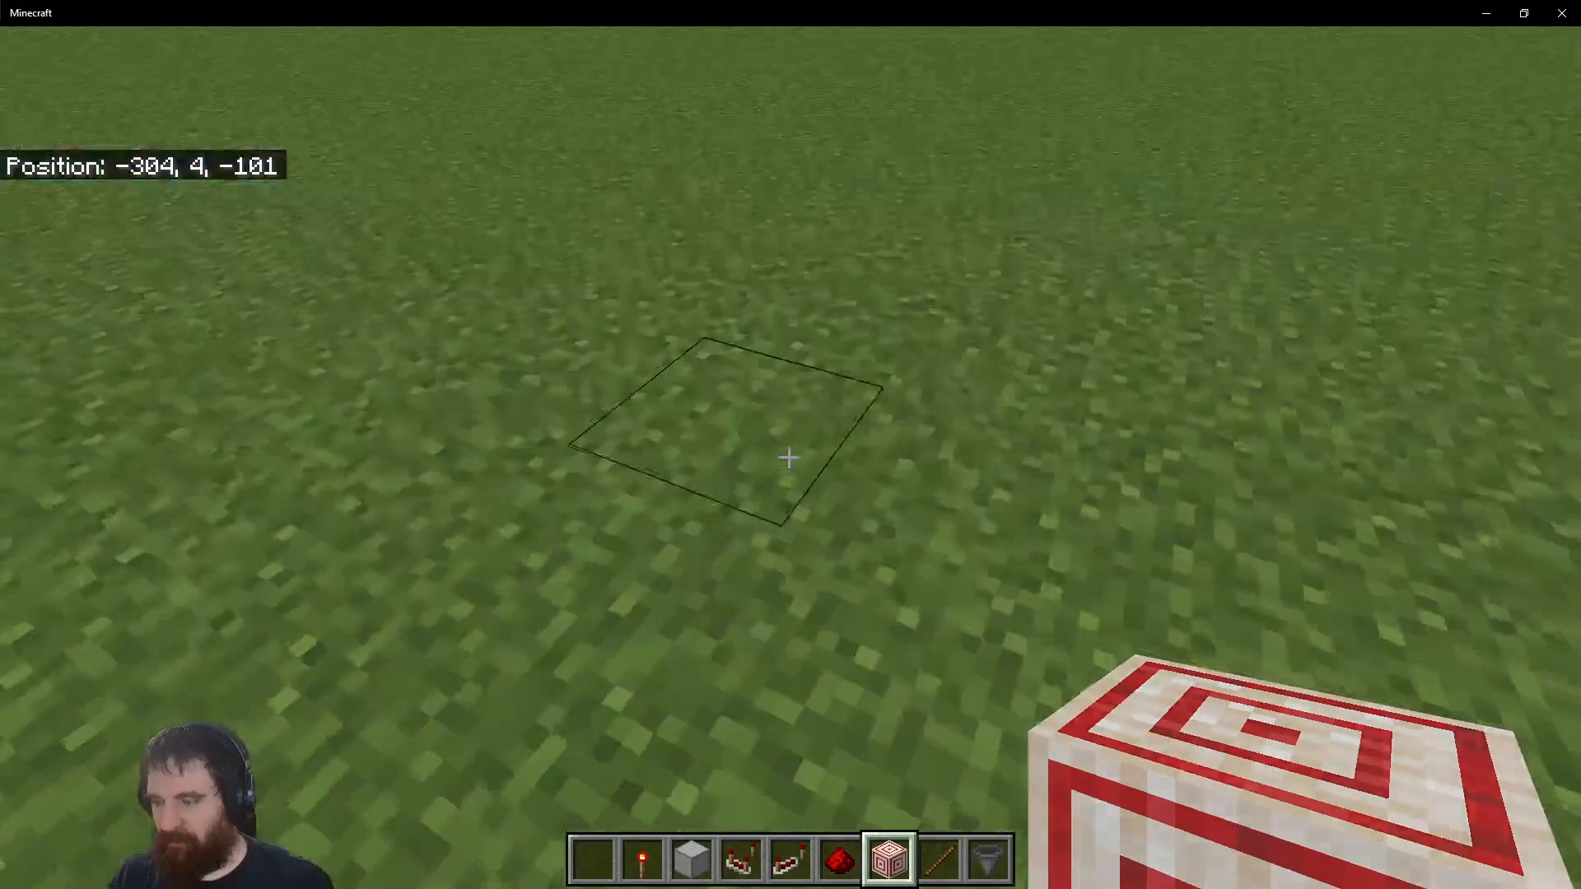
key(5)
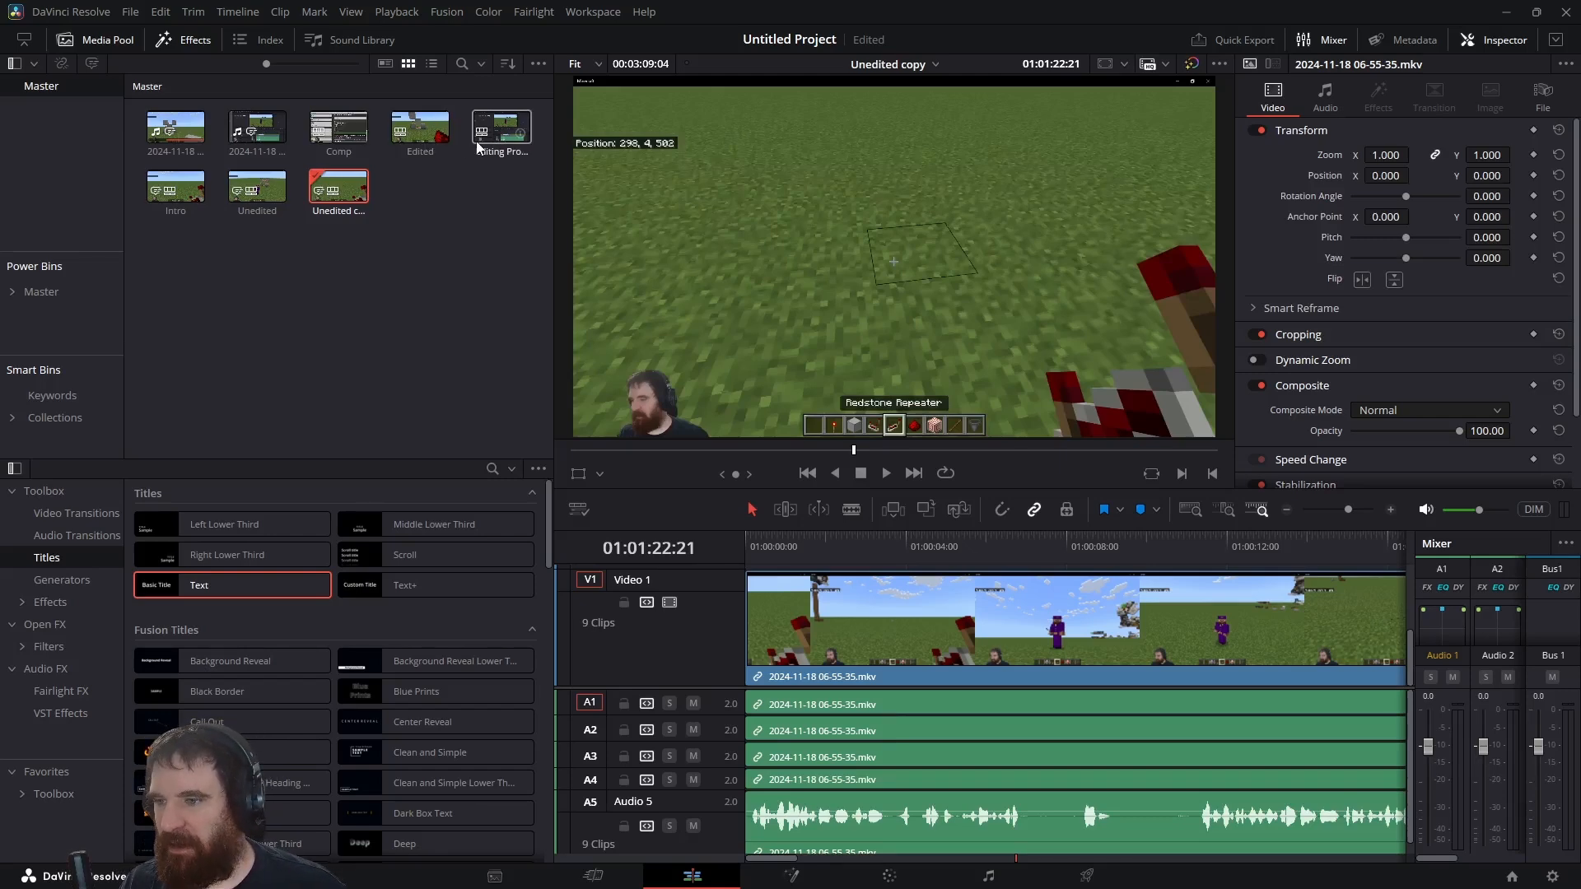
Switch to DaVinci Resolve and open the Editing Process timeline.
double_click(501, 131)
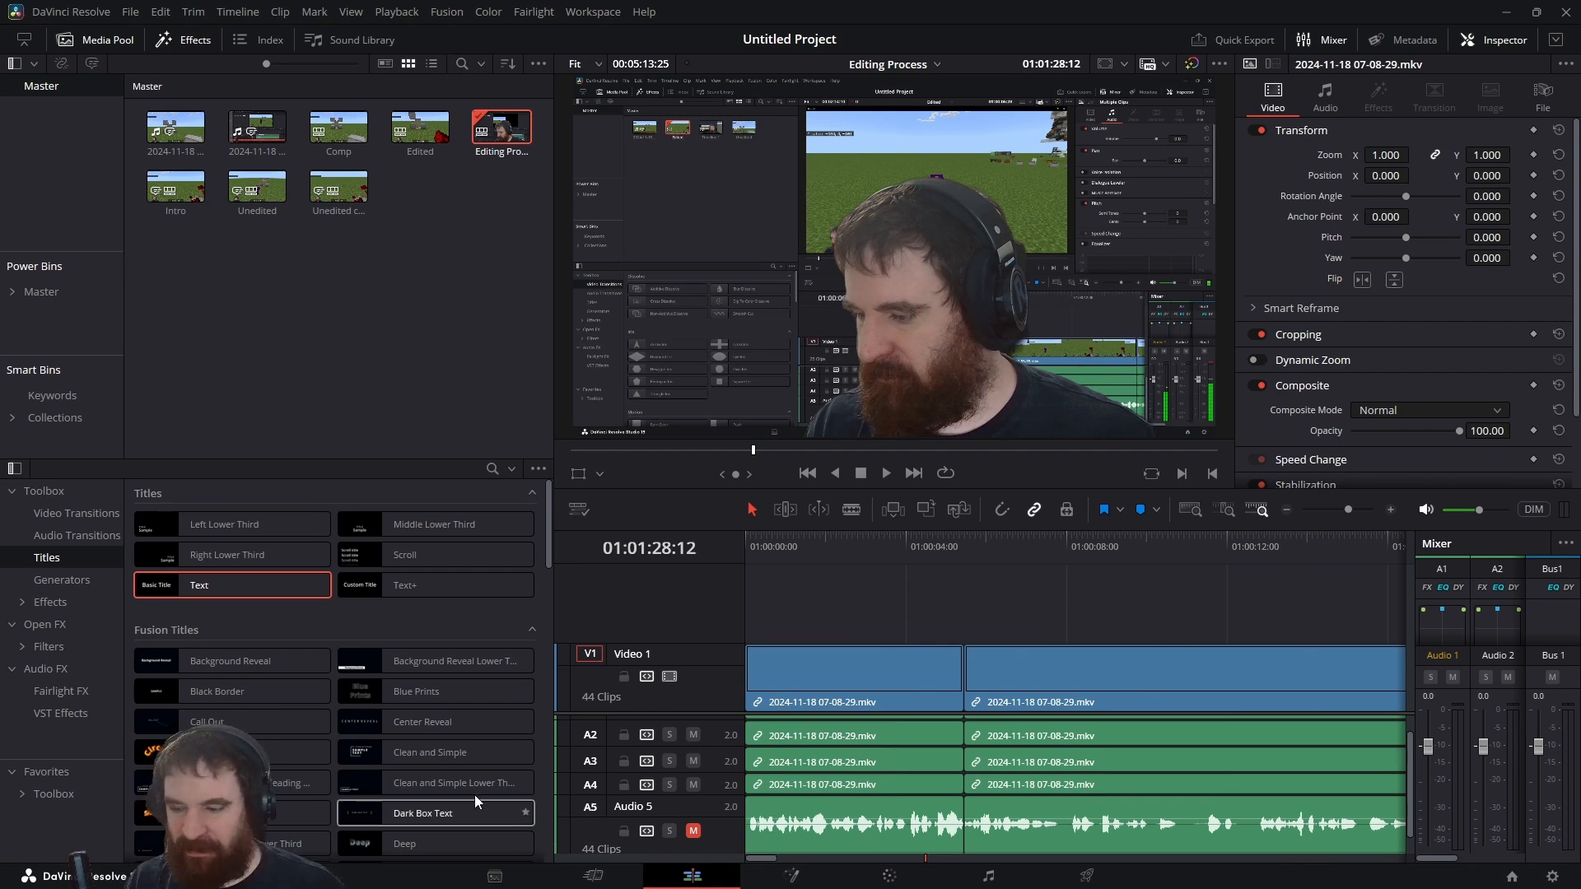
click(425, 317)
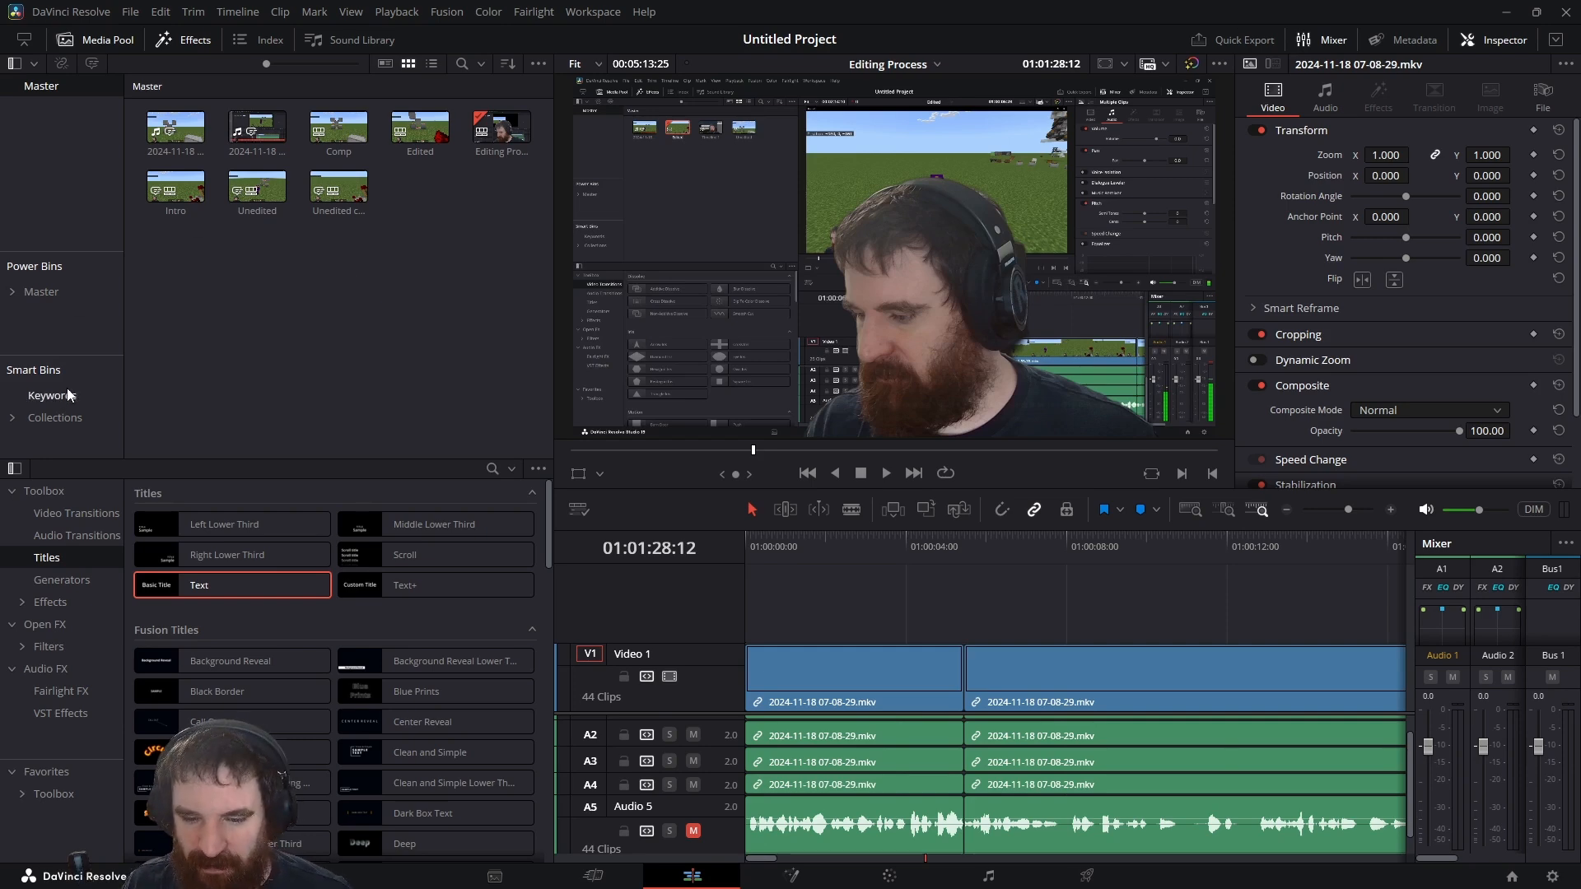
Open the Unedited copy timeline and transcribe its audio.
double_click(340, 193)
right_click(331, 192)
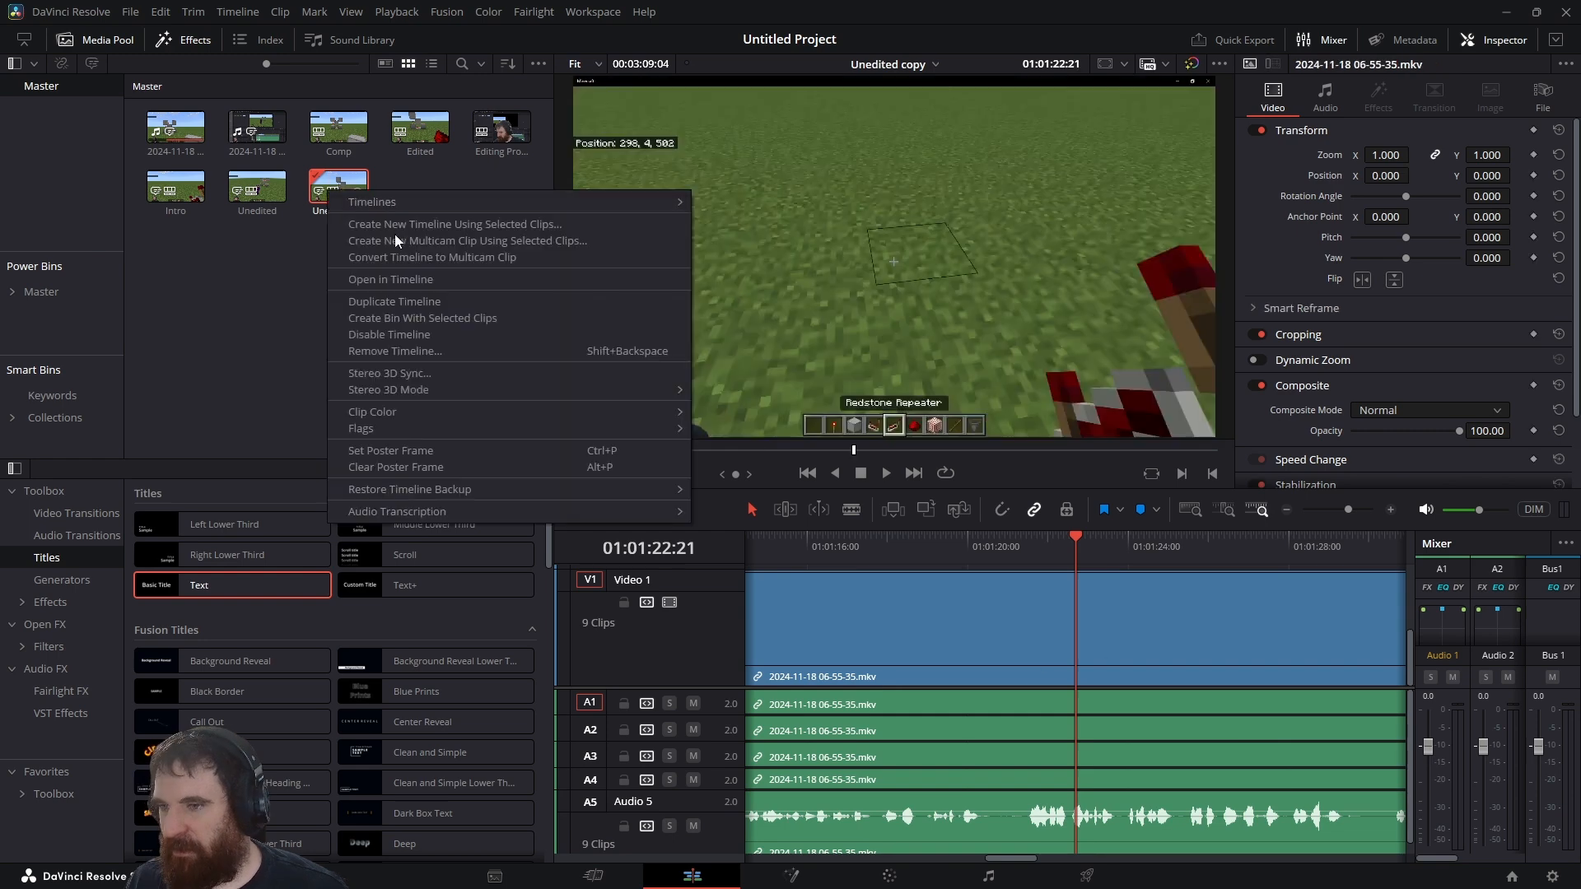
mouse_move(475, 512)
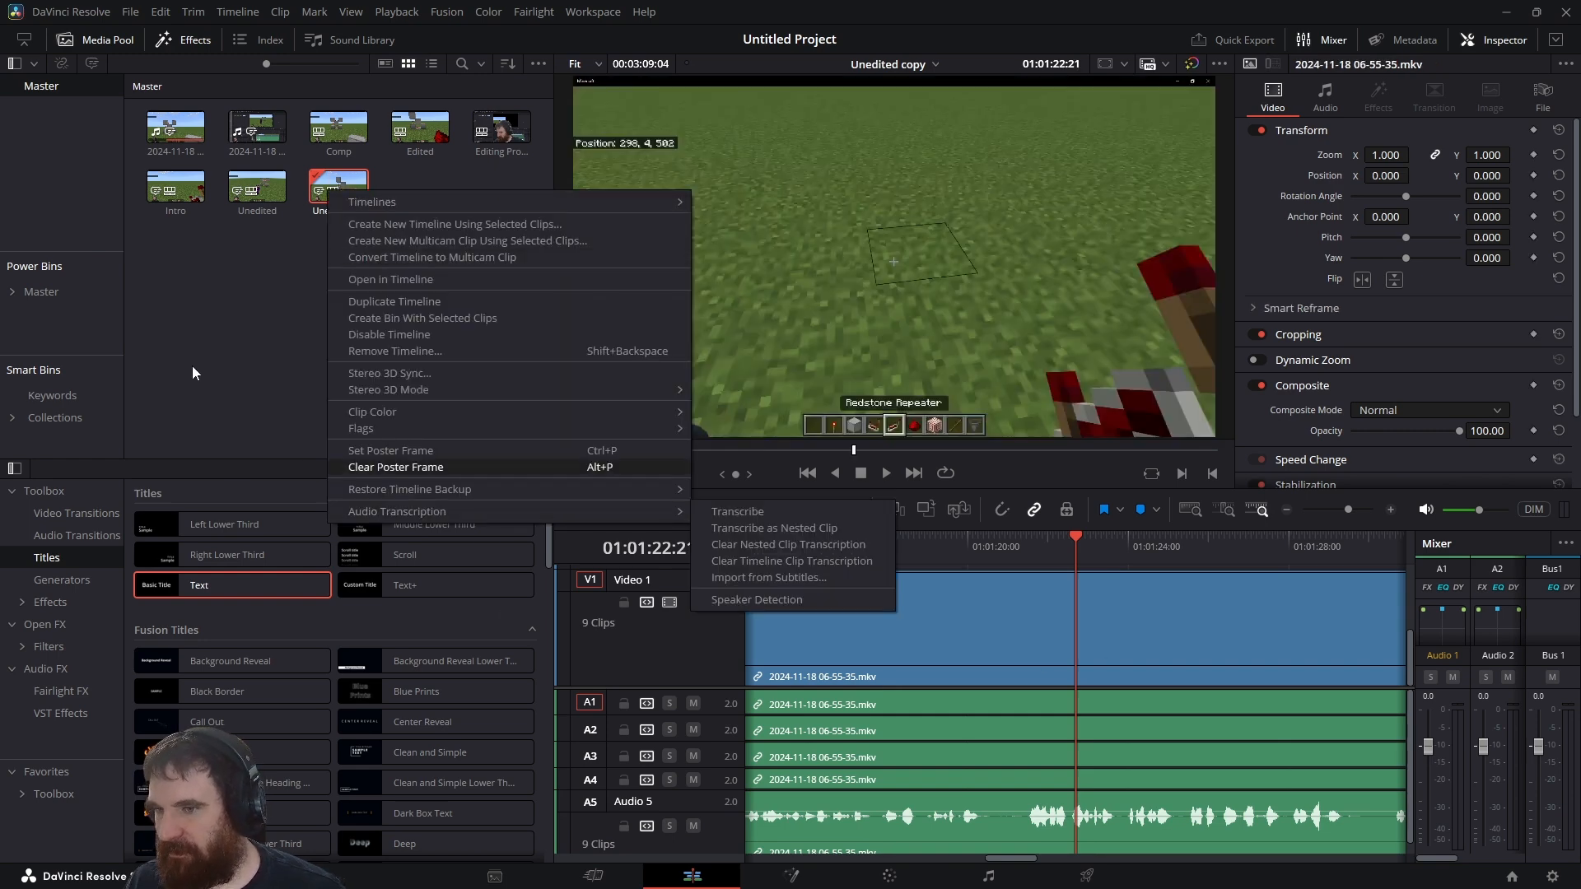
click(851, 512)
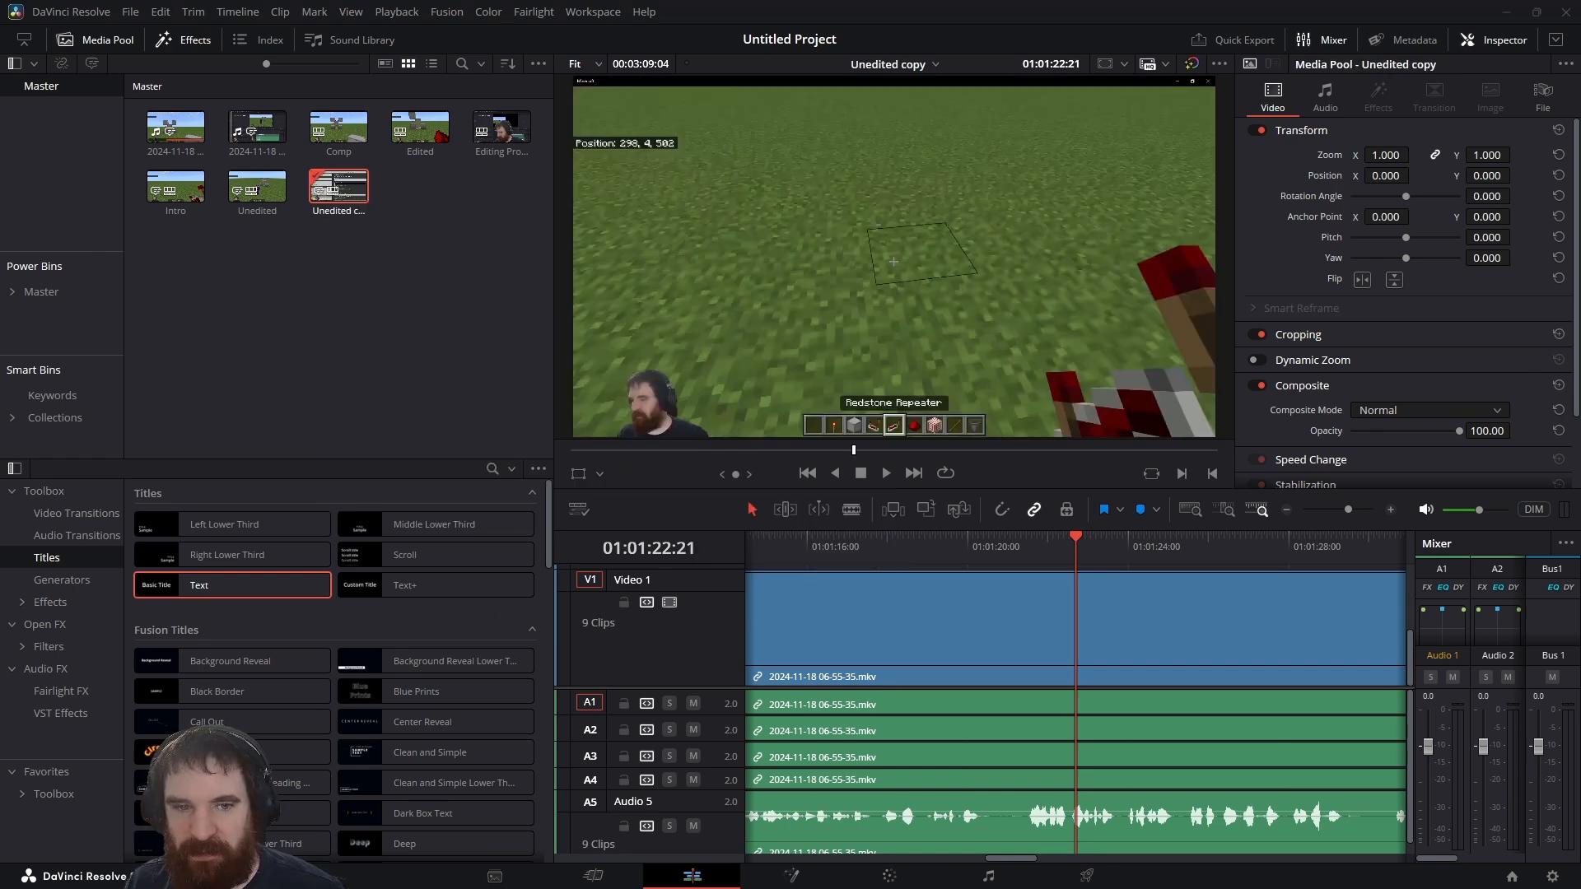
drag(798, 111, 807, 142)
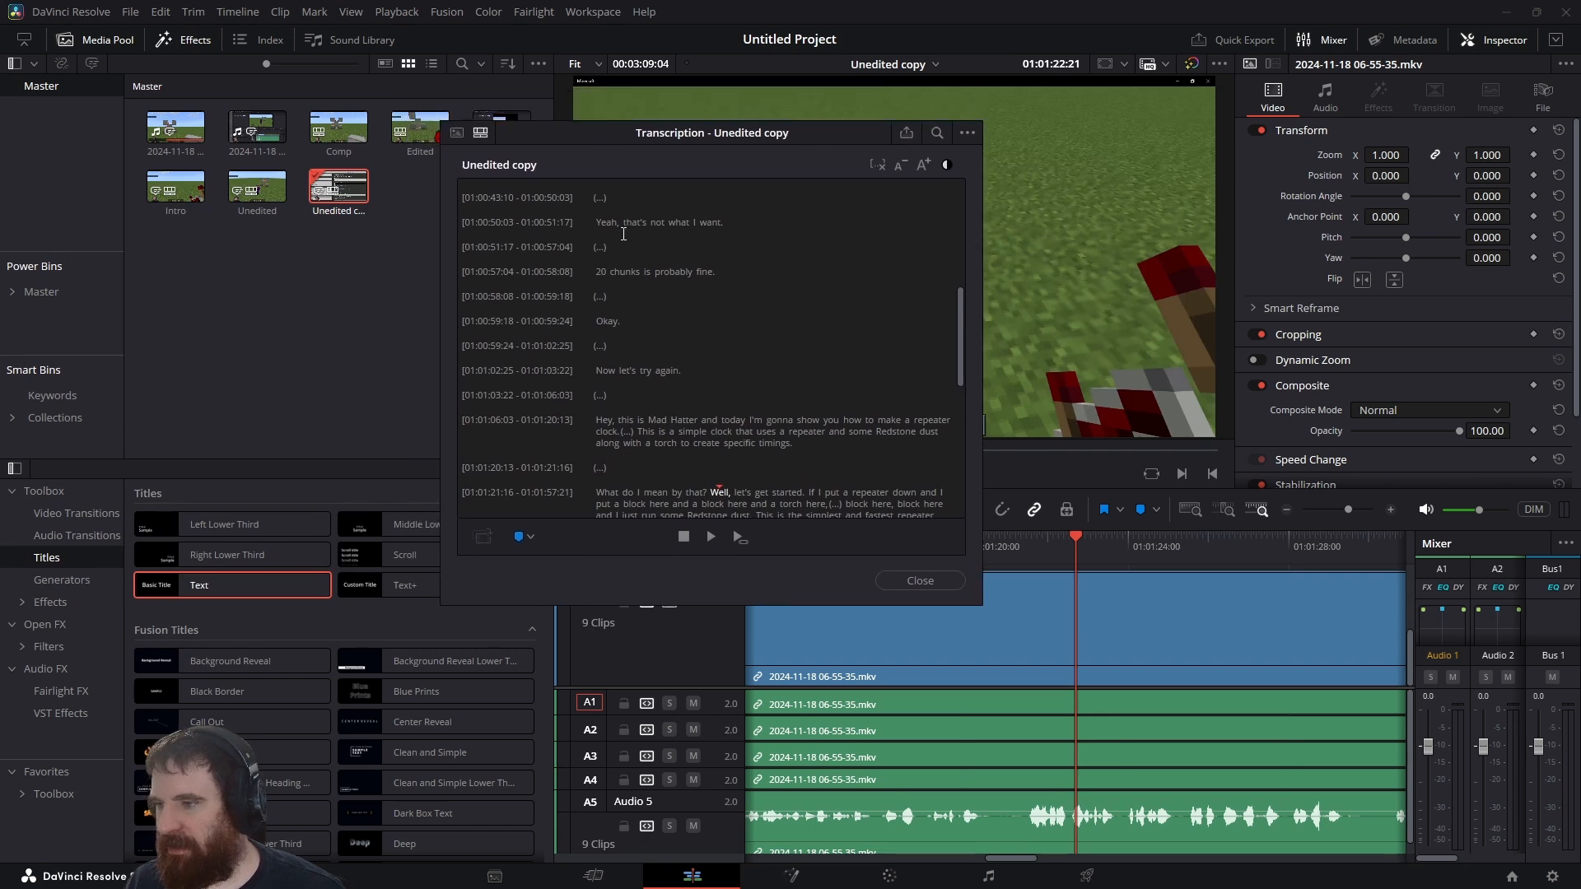
Remove the silent portions of the Unedited copy timeline through its transcription and close the transcription.
scroll(576, 330, up, 10)
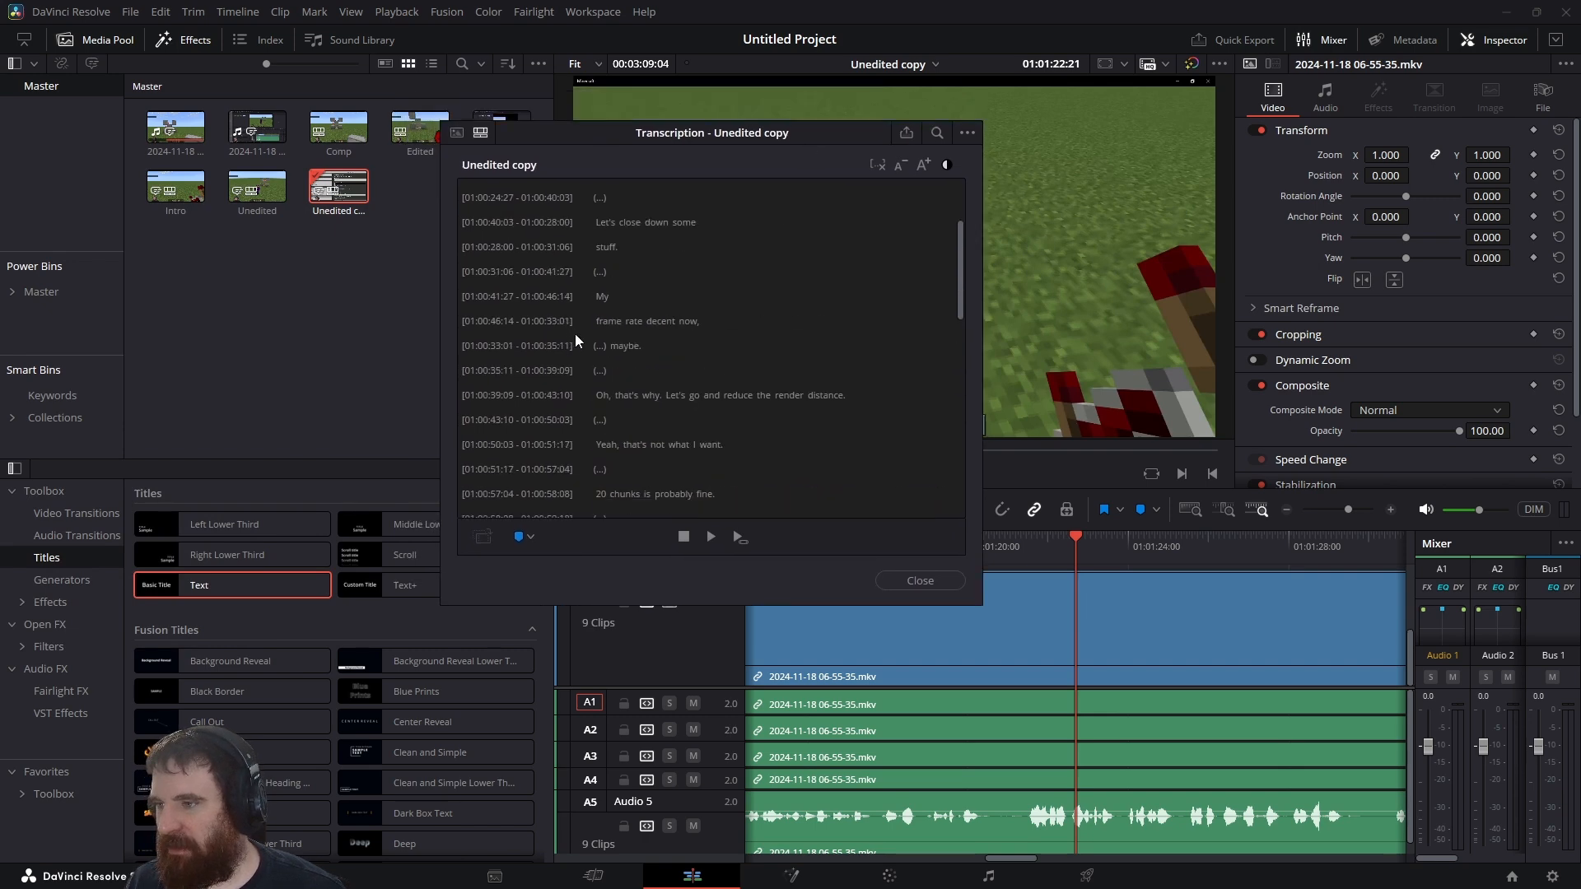
click(969, 132)
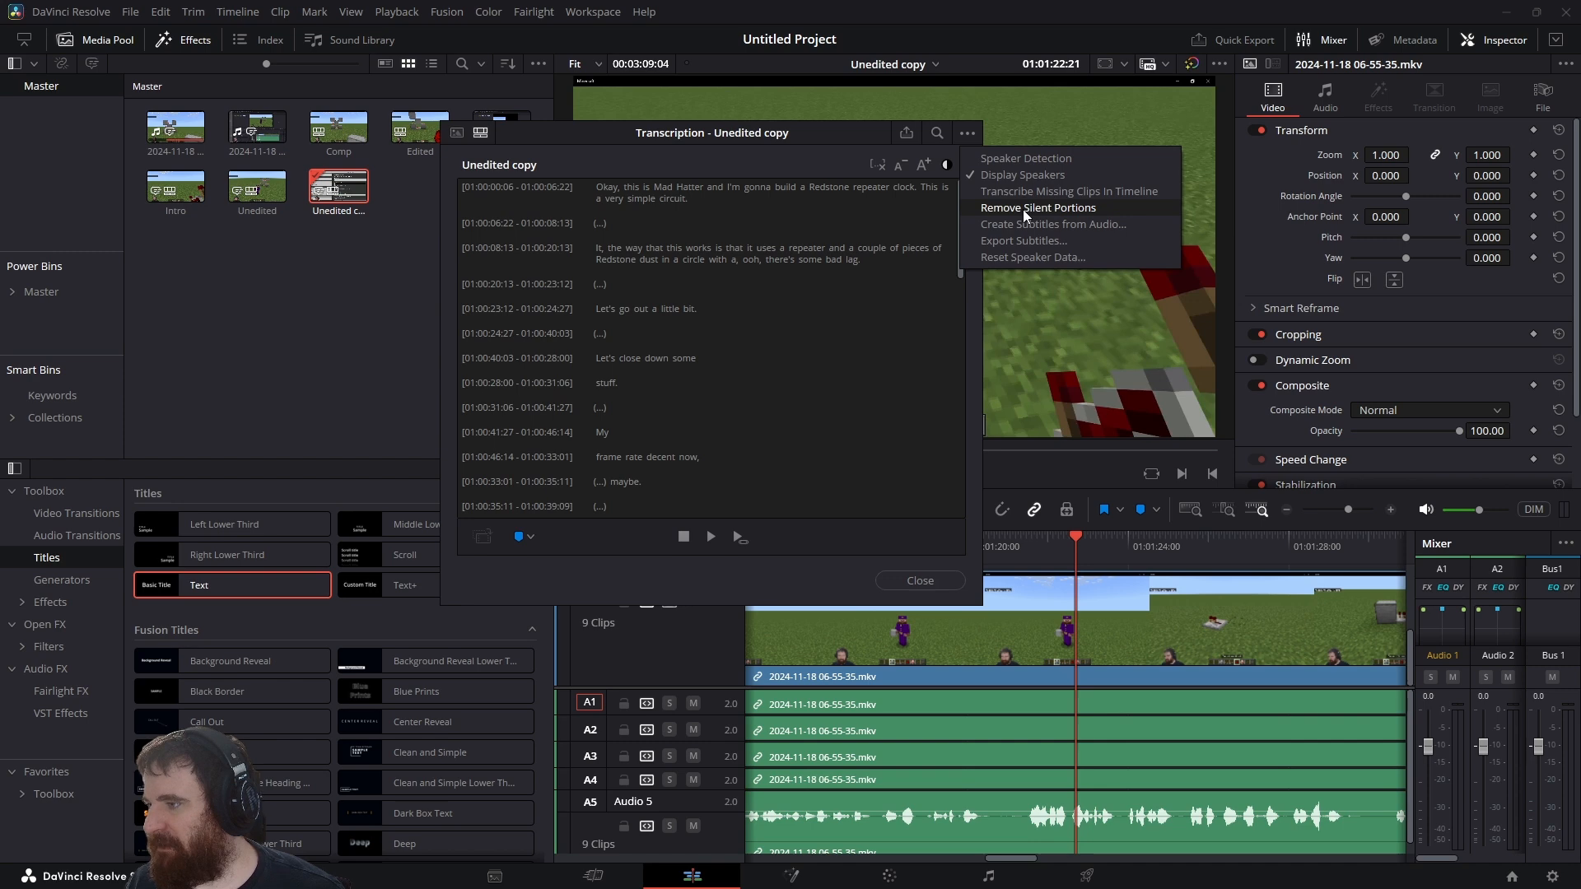
click(1024, 209)
click(922, 581)
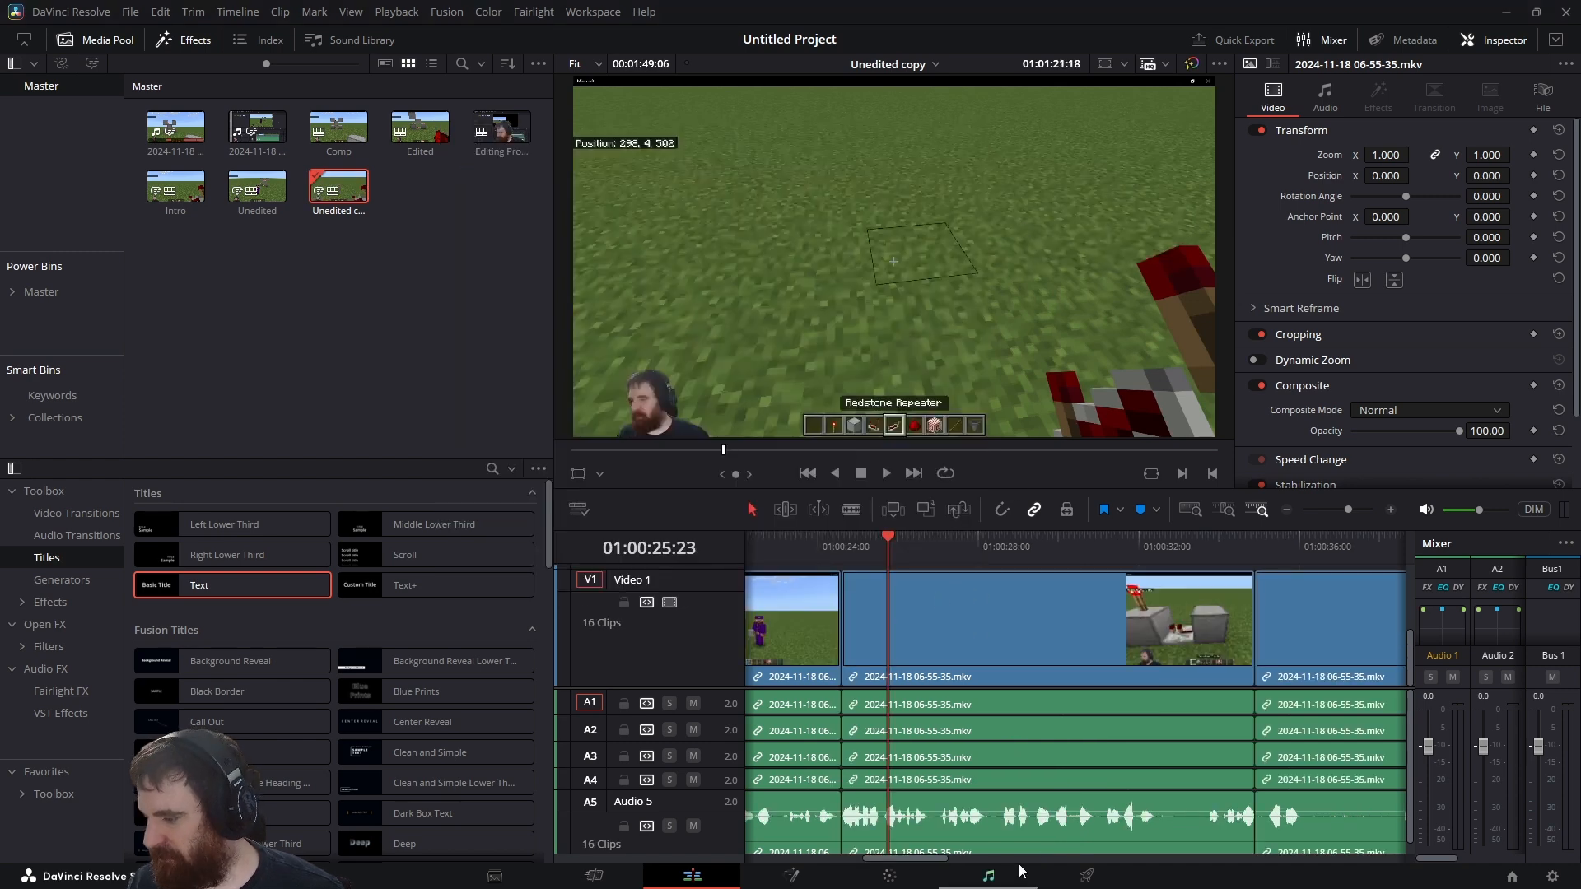
Shift the timeline's second clip and every clip after it about 1.3 seconds later to open a gap.
drag(934, 861, 766, 870)
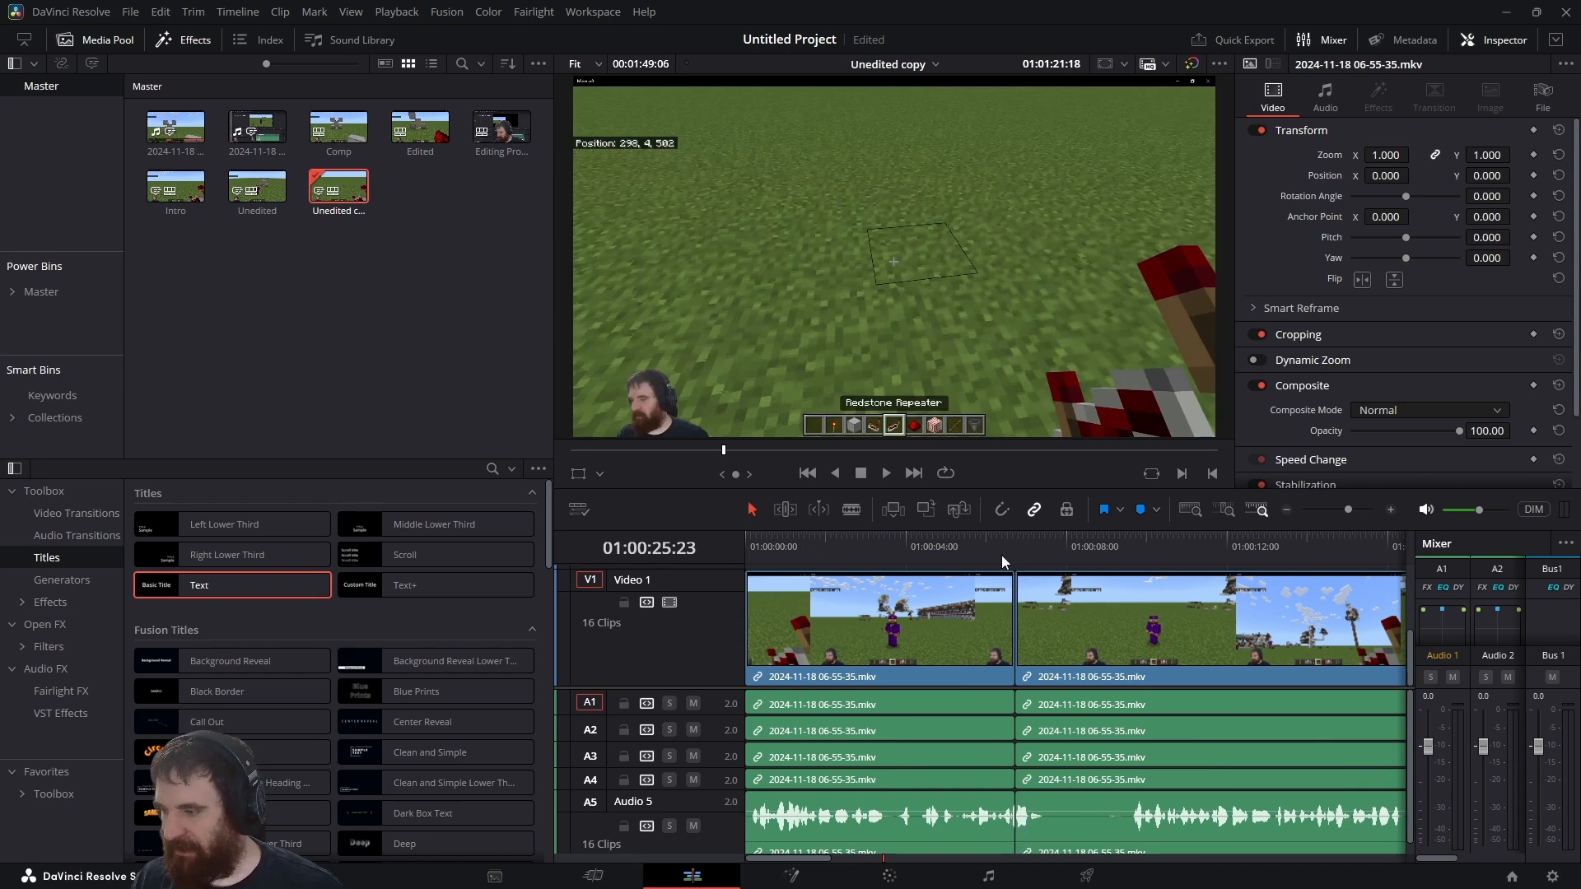
drag(1001, 555, 1059, 548)
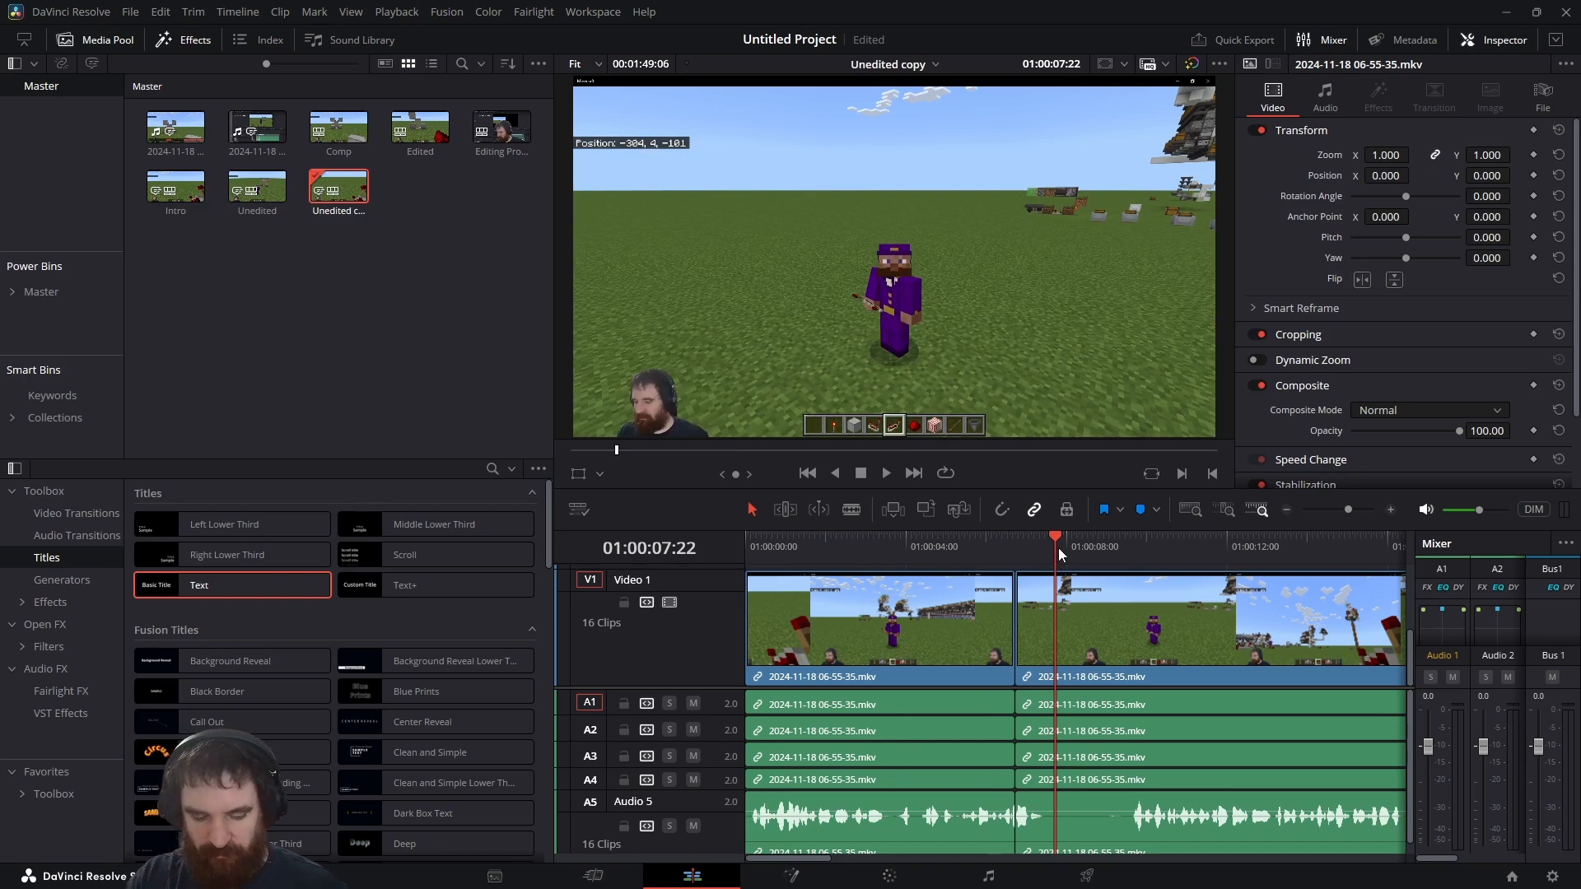
key(shift+v)
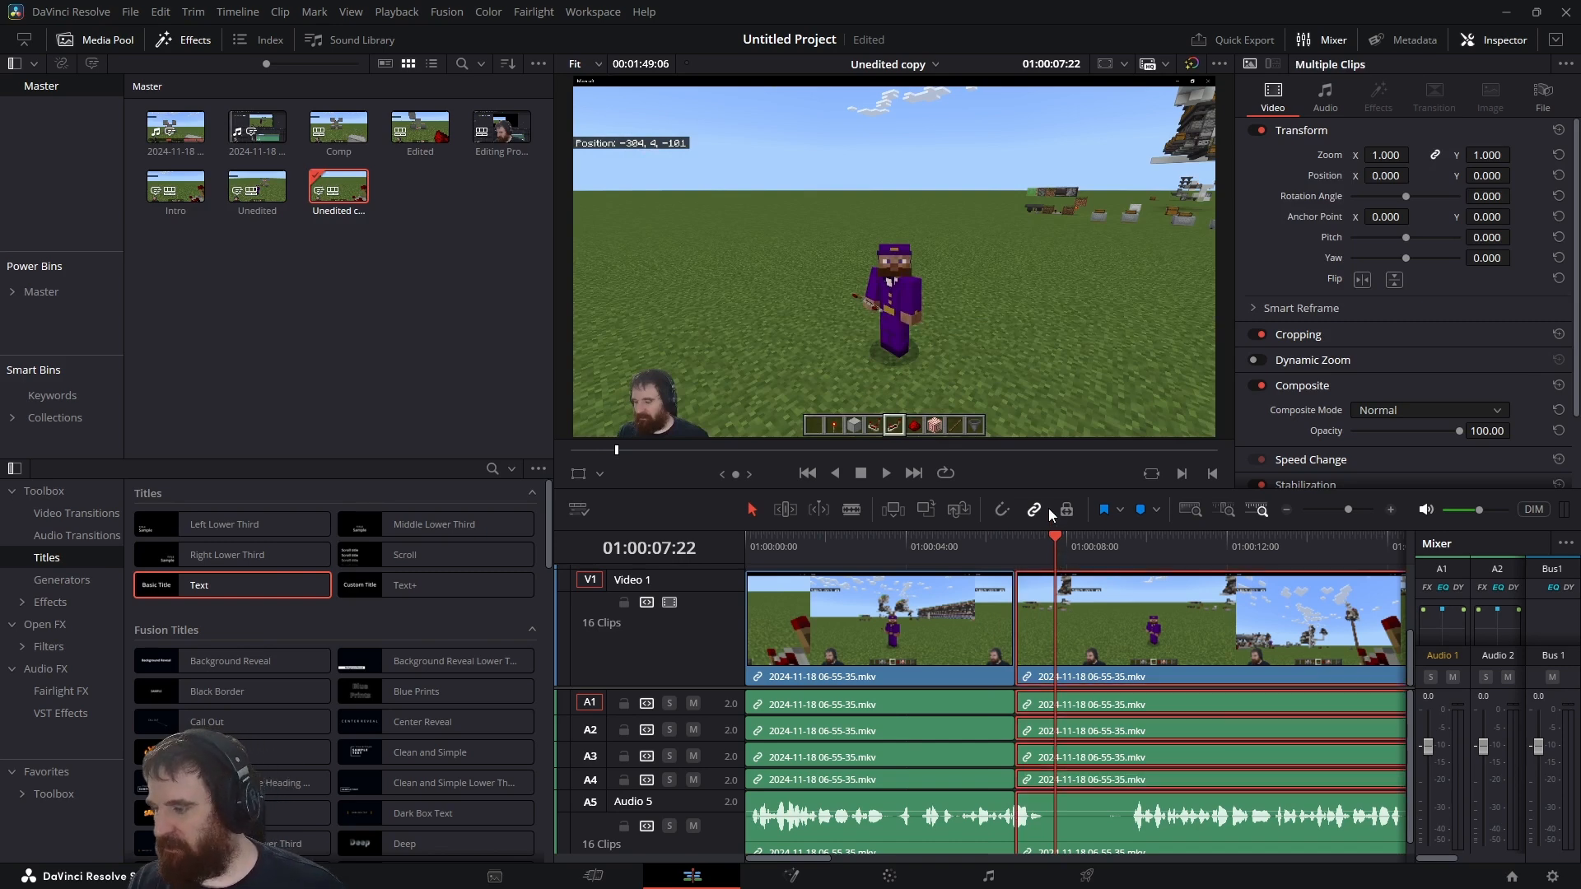
drag(1058, 617, 1159, 613)
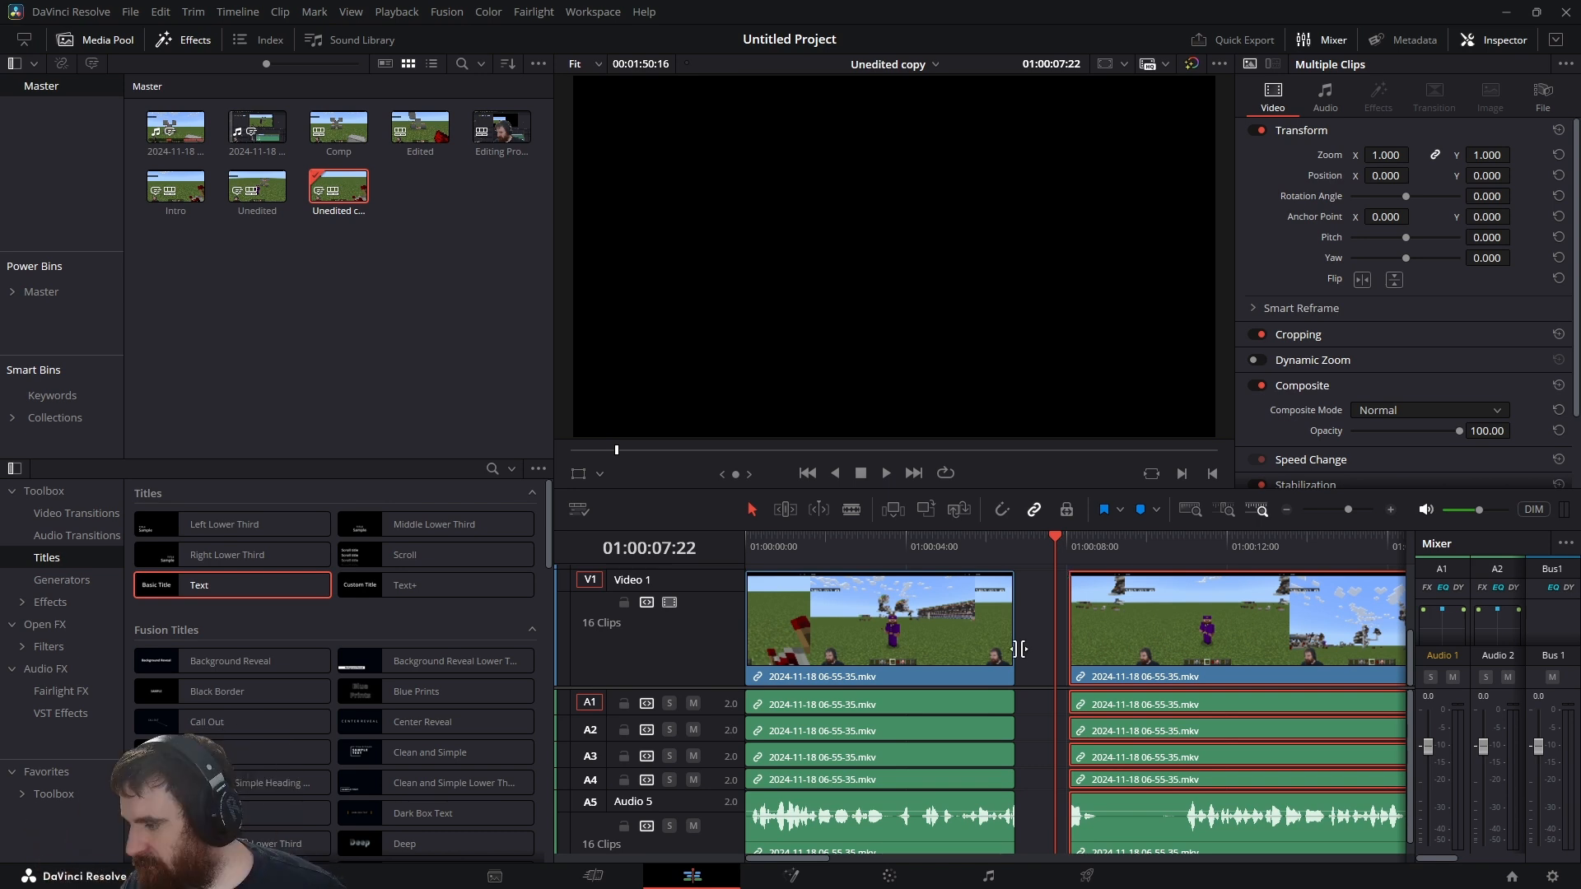
Extend the end of the first clip by about 6 frames and delete the remaining gap before the second clip.
drag(1014, 654, 1064, 645)
click(1065, 642)
click(1039, 631)
key(Delete)
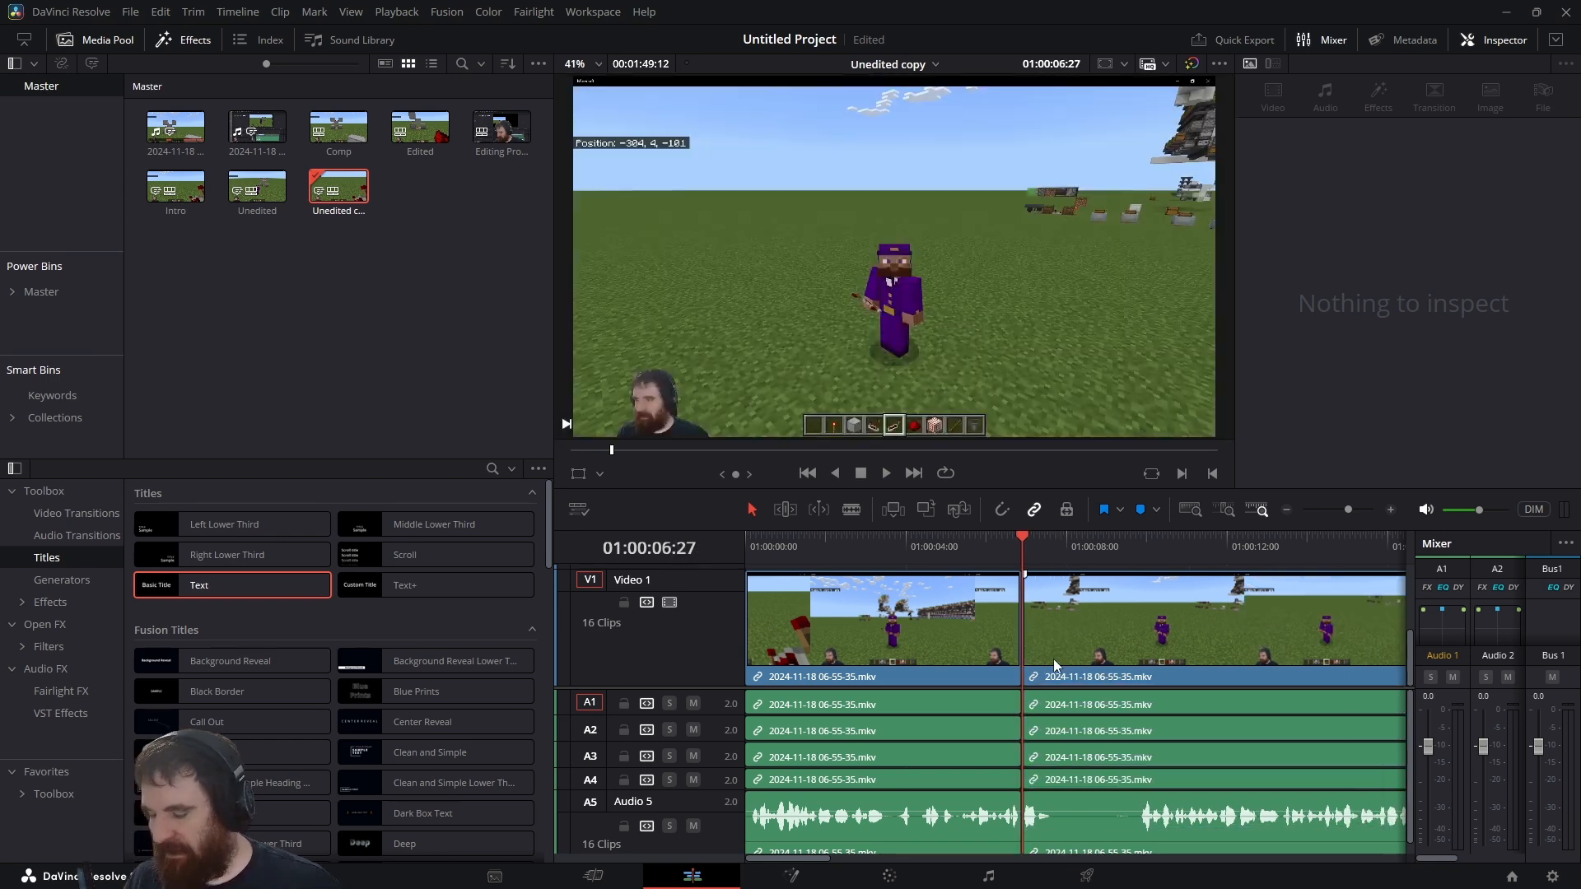
Save the project and split the second clip at 01:00:07:22.
key(Left)
key(Left)
key(Left)
key(Left)
key(Left)
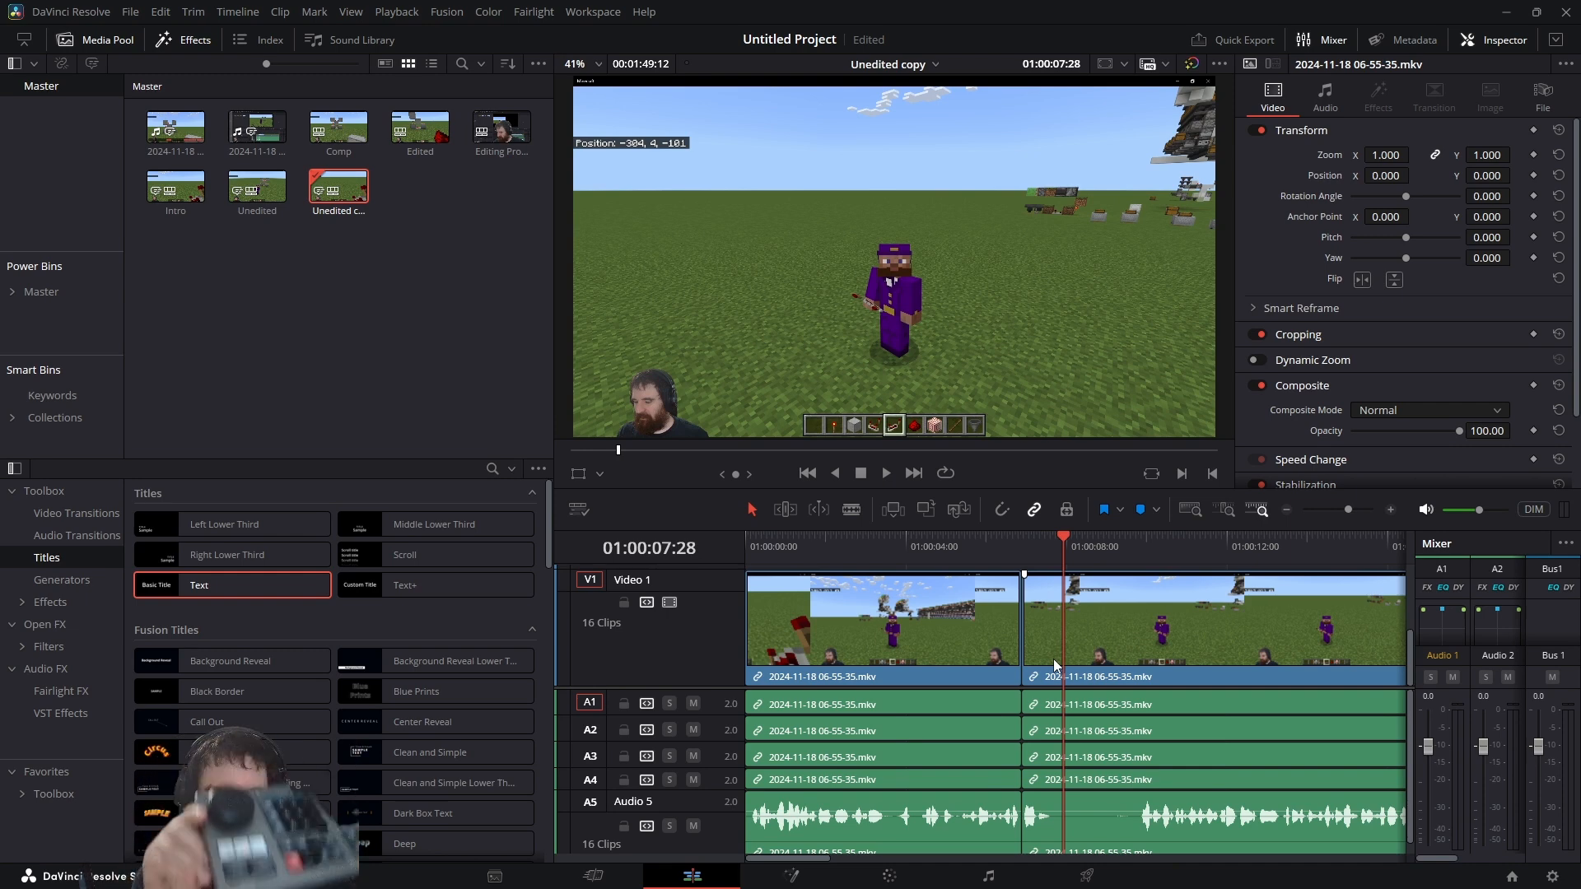
key(Left)
key(Left)
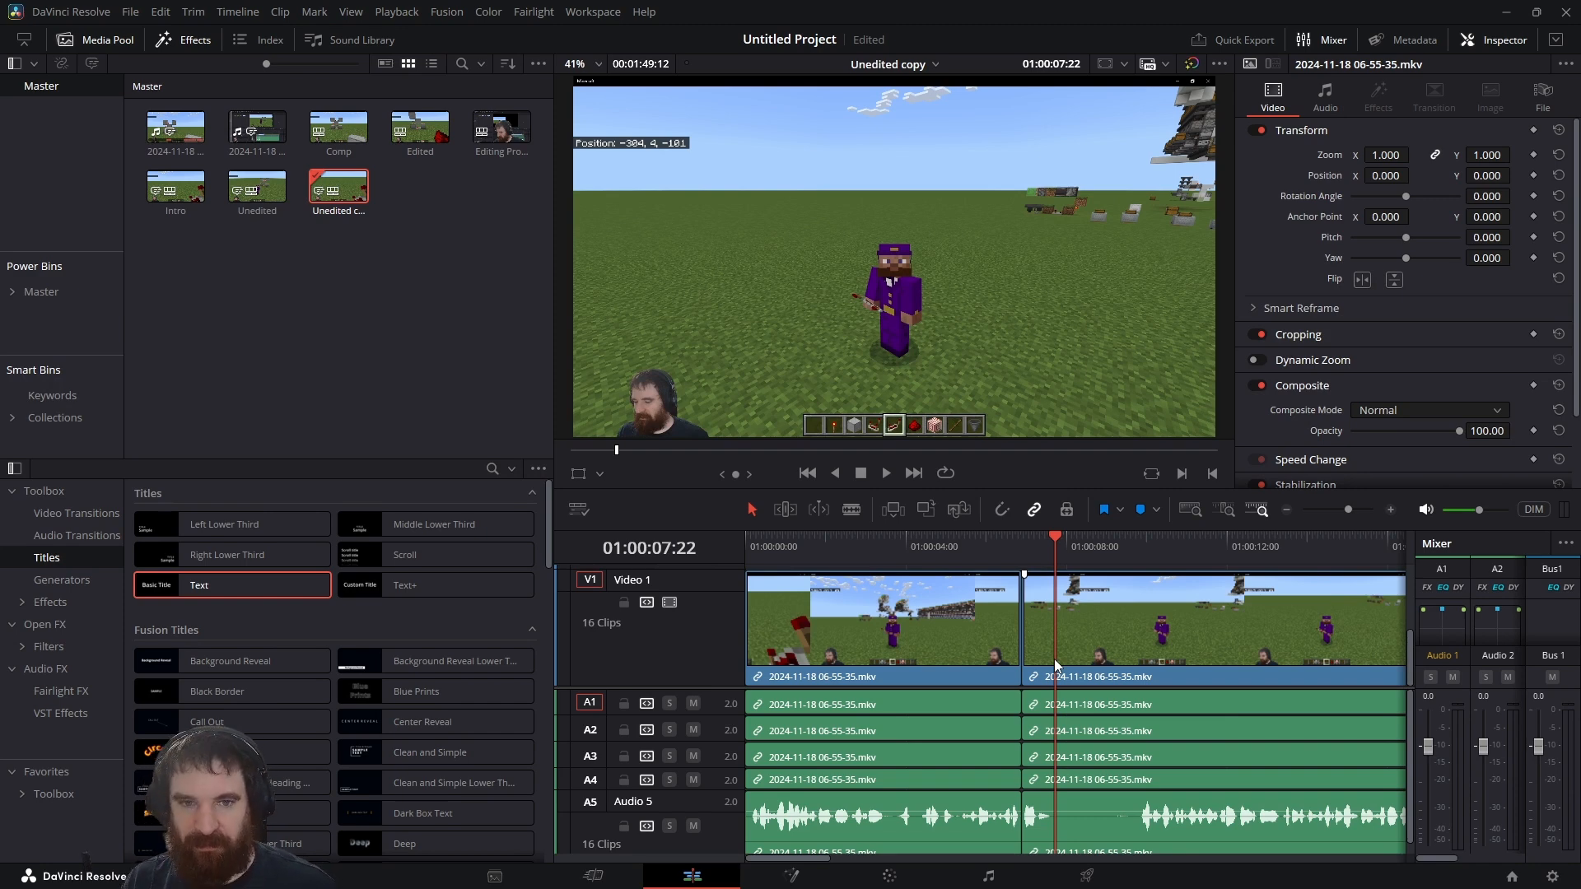
key(ctrl+s)
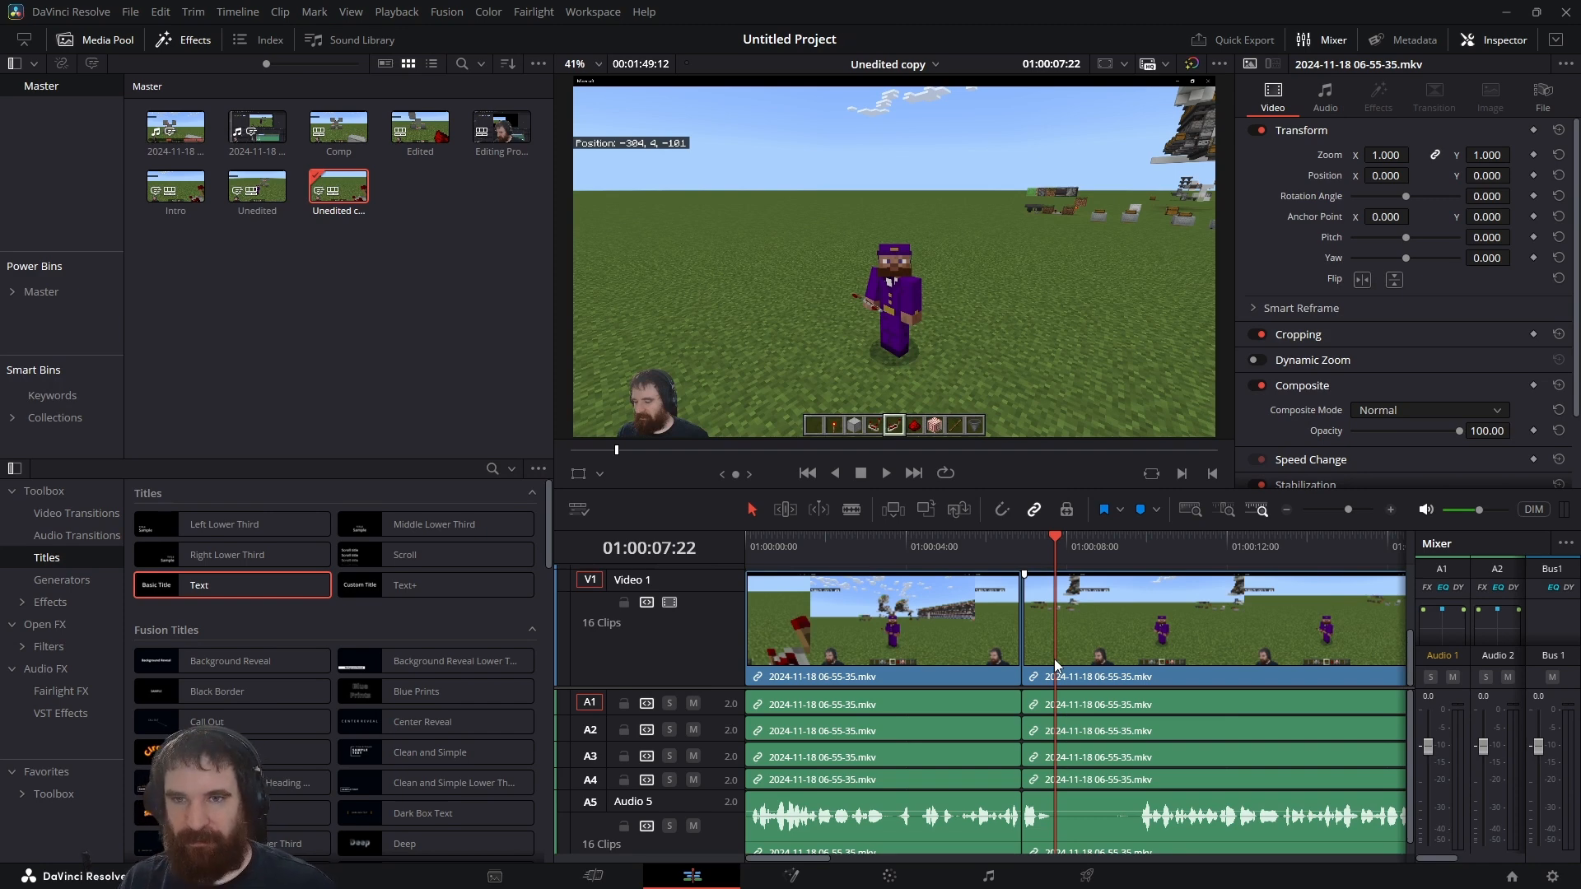
key(ctrl+b)
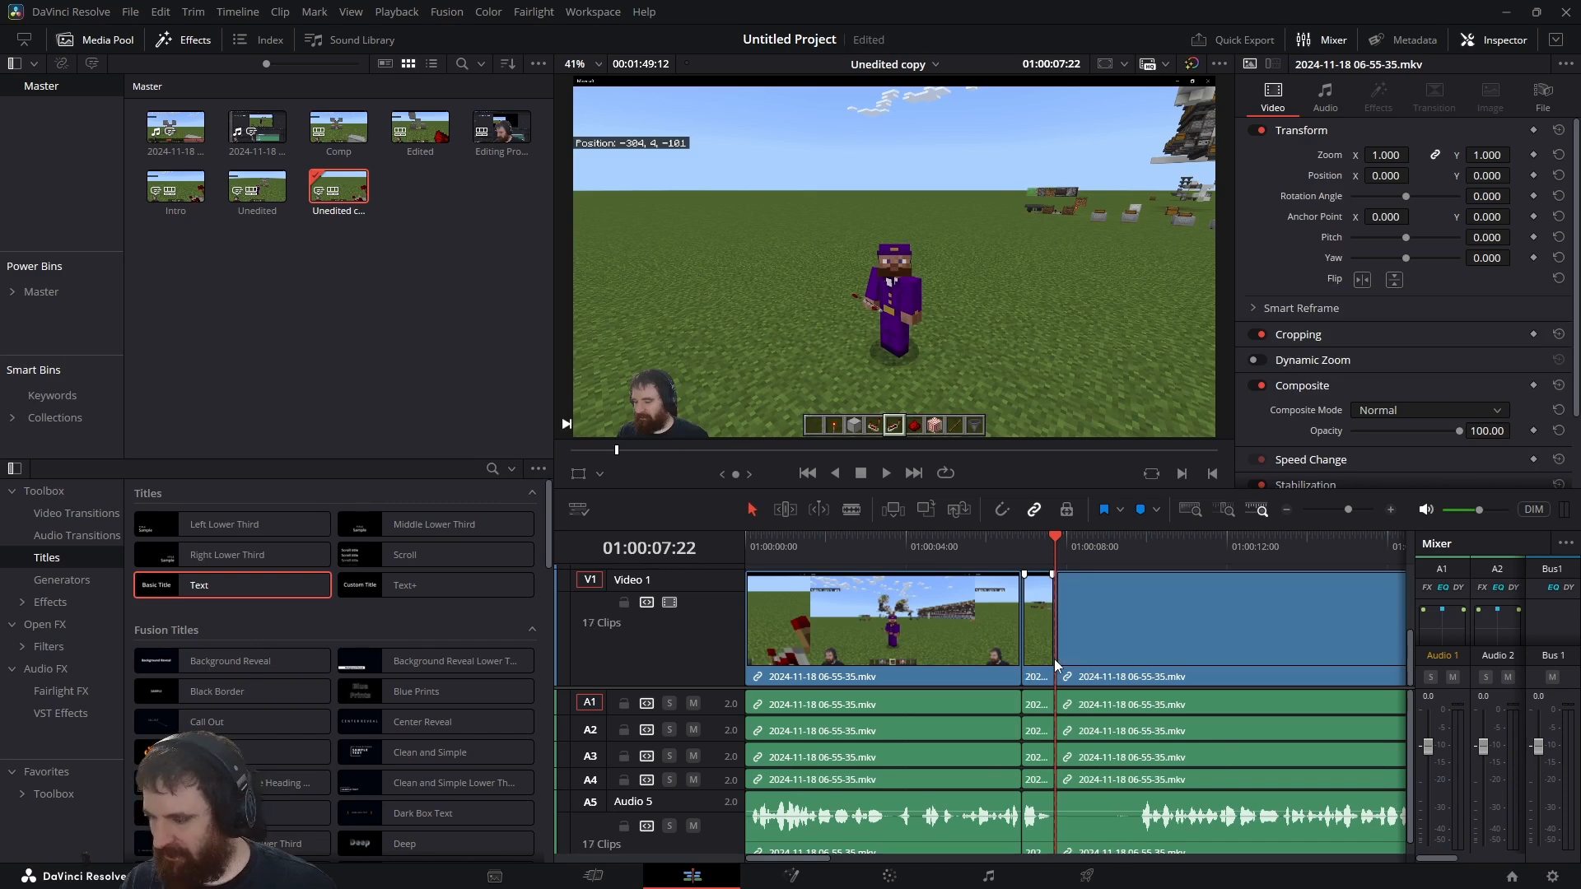
Split the clip again about 2 seconds past the 01:00:07:22 cut and ripple delete the silent section between both cuts.
key(space)
key(Right)
key(Right)
key(Right)
key(Right)
key(Right)
key(Right)
key(Right)
key(Right)
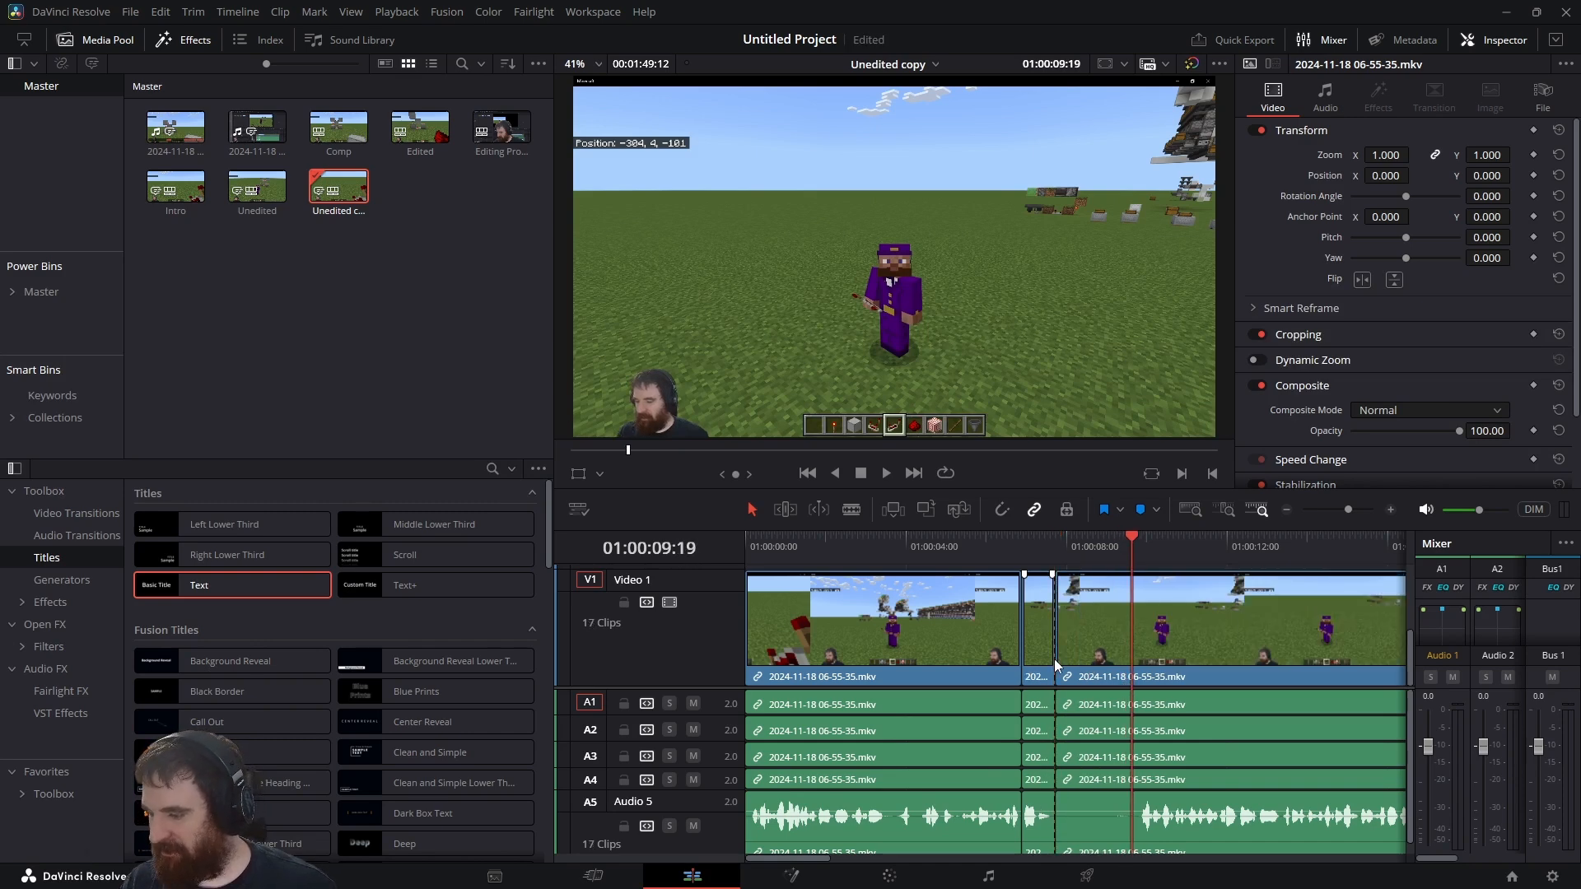
key(ctrl+b)
key(Left)
key(Left)
key(Left)
key(Left)
key(Left)
key(Left)
key(Left)
key(Left)
key(Left)
key(Left)
key(Left)
key(Left)
key(Left)
key(Left)
key(Left)
key(Left)
key(Left)
key(Left)
key(Left)
key(Left)
key(Delete)
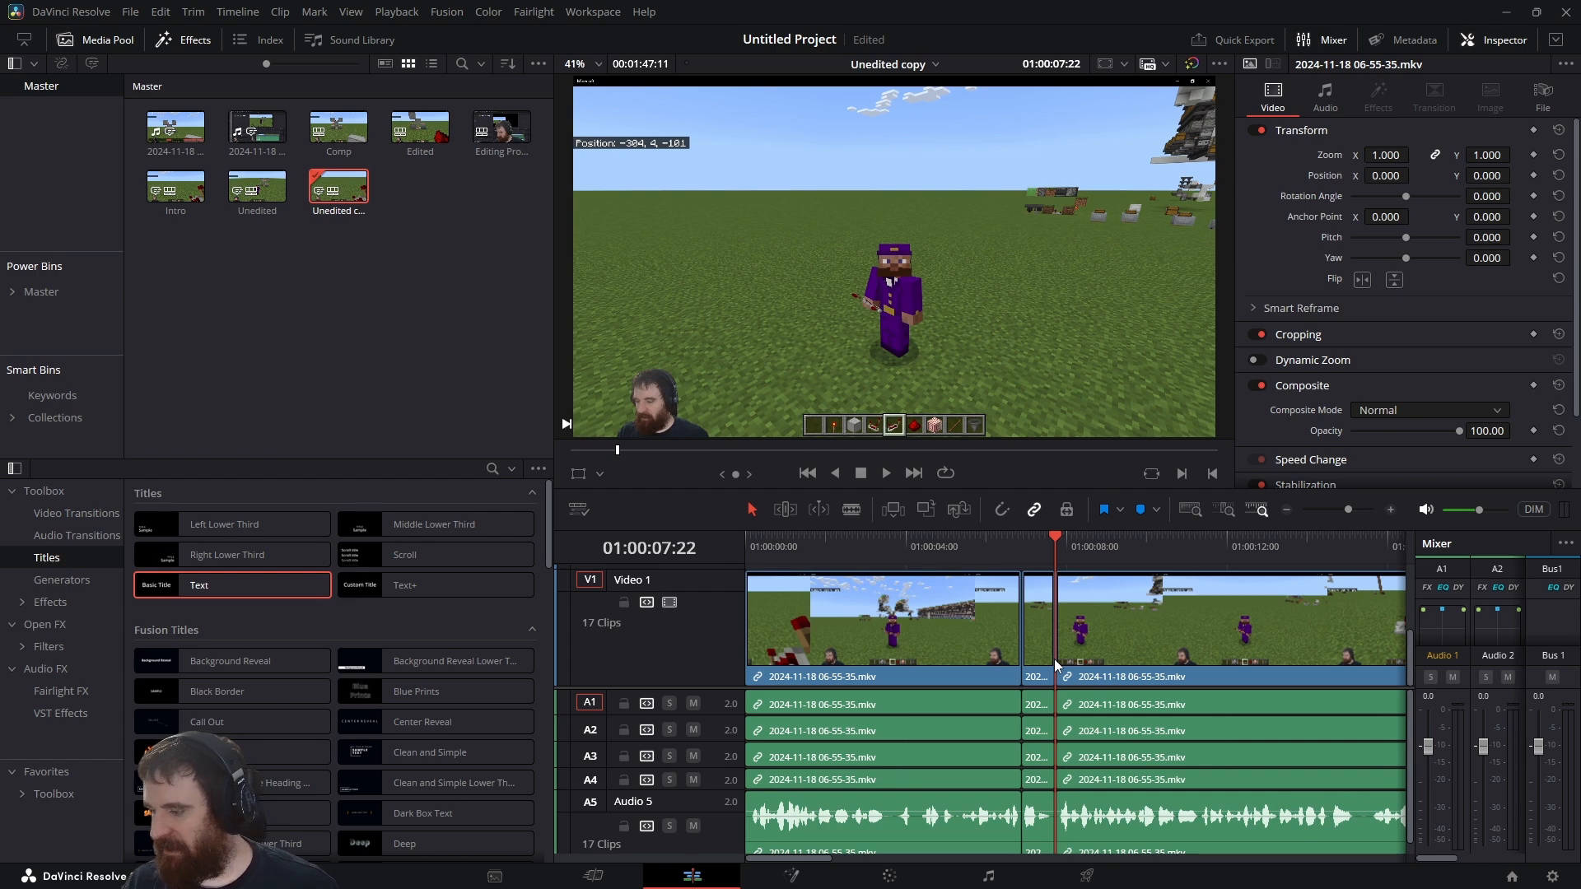
Play back the timeline around the cut at 01:00:07:22 to check the edit.
key(space)
key(j)
key(j)
key(j)
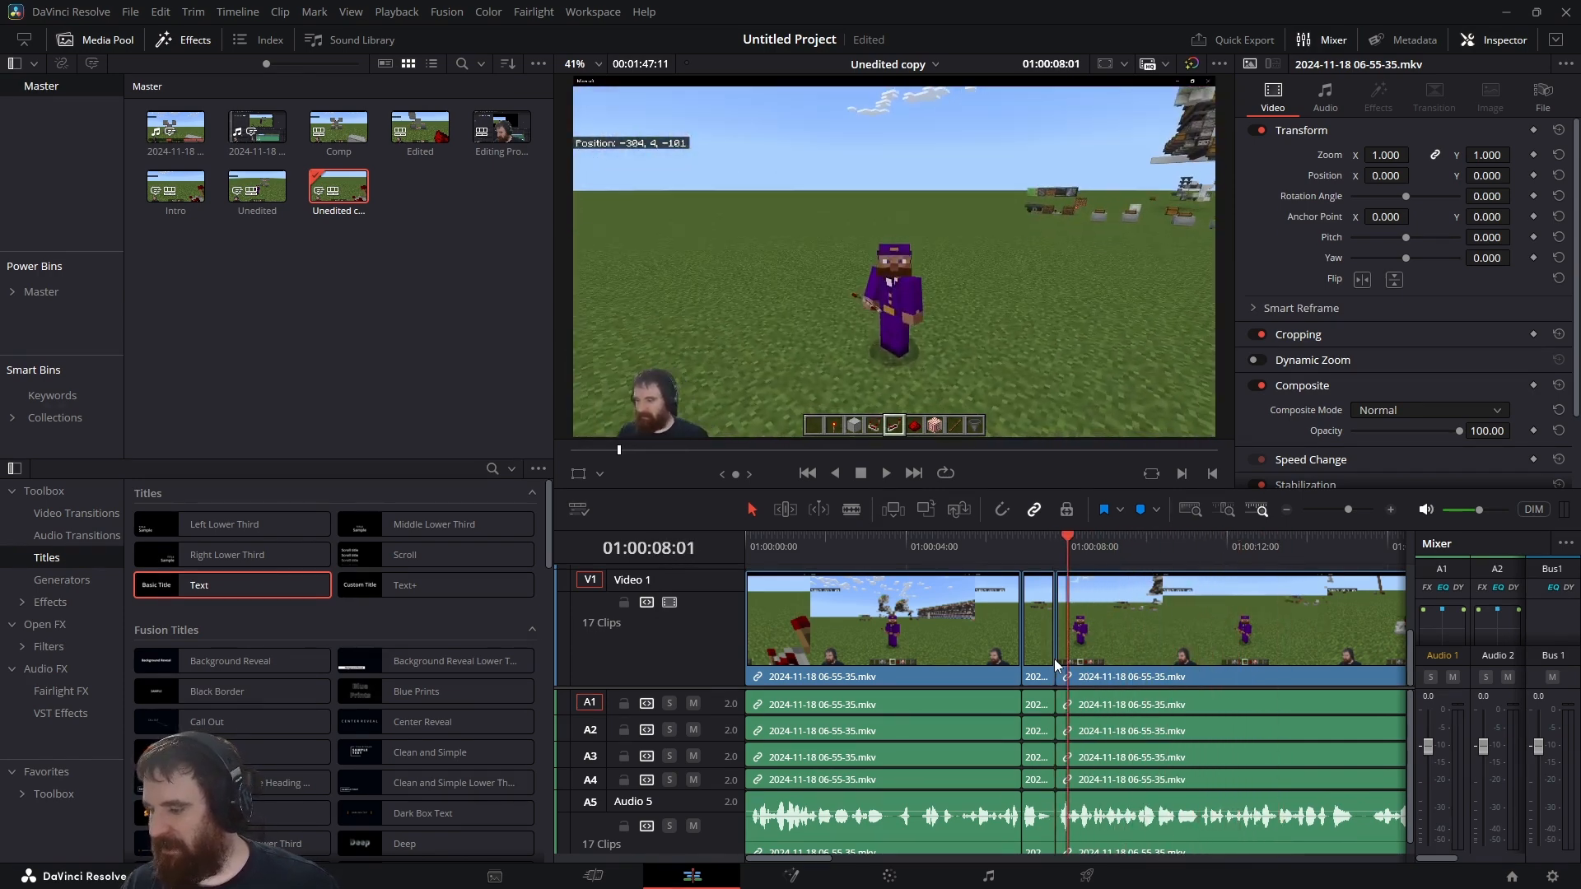
key(k)
key(Right)
key(Right)
key(Right)
key(Right)
key(Right)
key(Right)
key(Right)
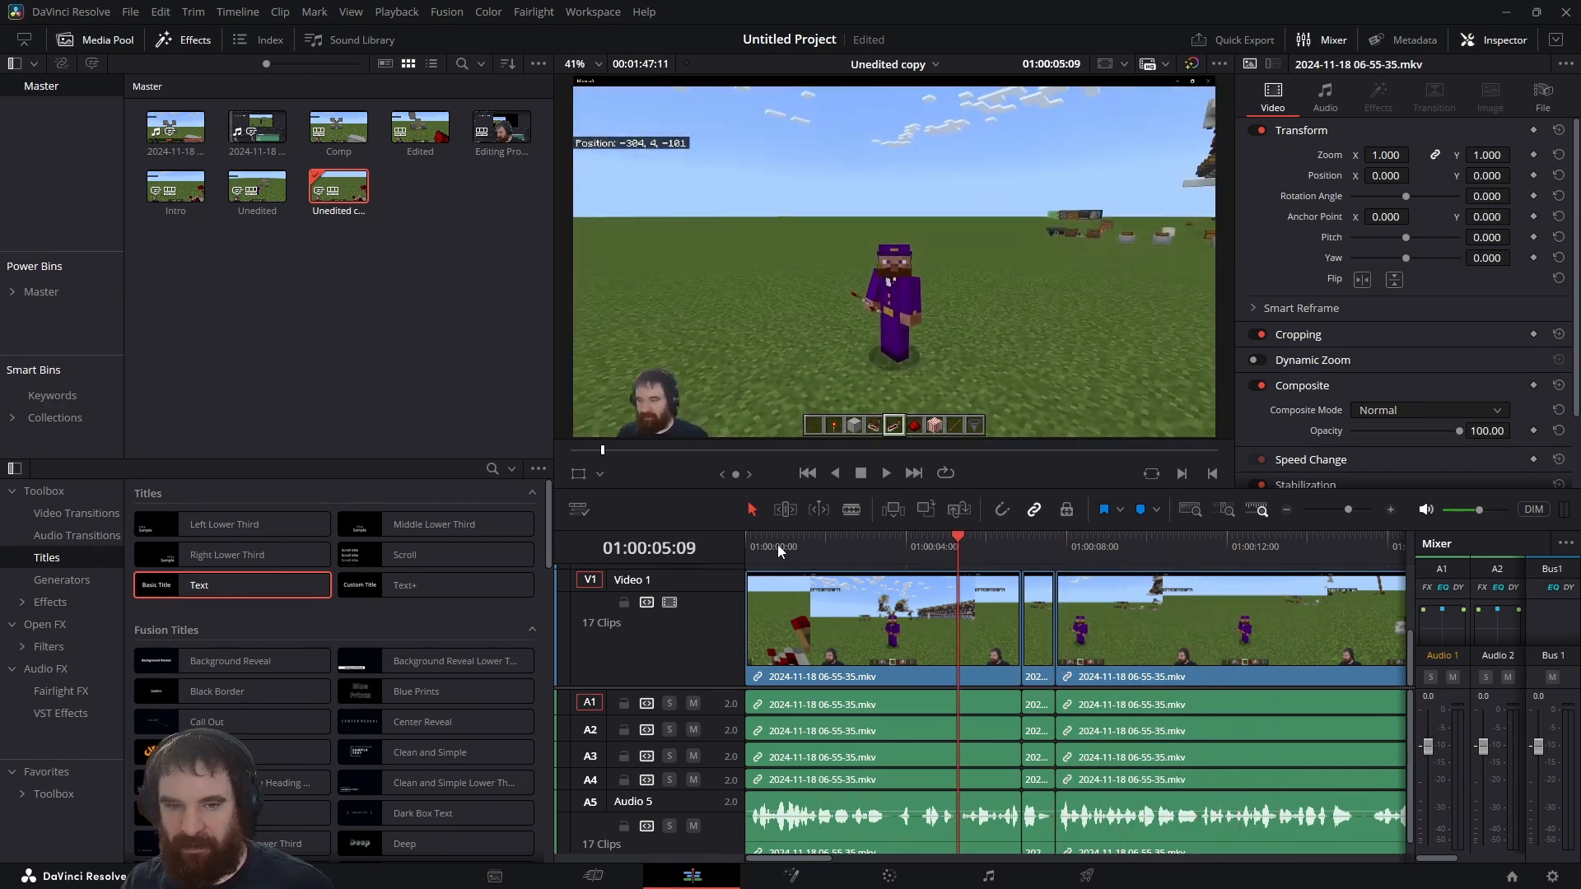
Transcribe the audio of the shortened Unedited copy timeline again.
click(427, 352)
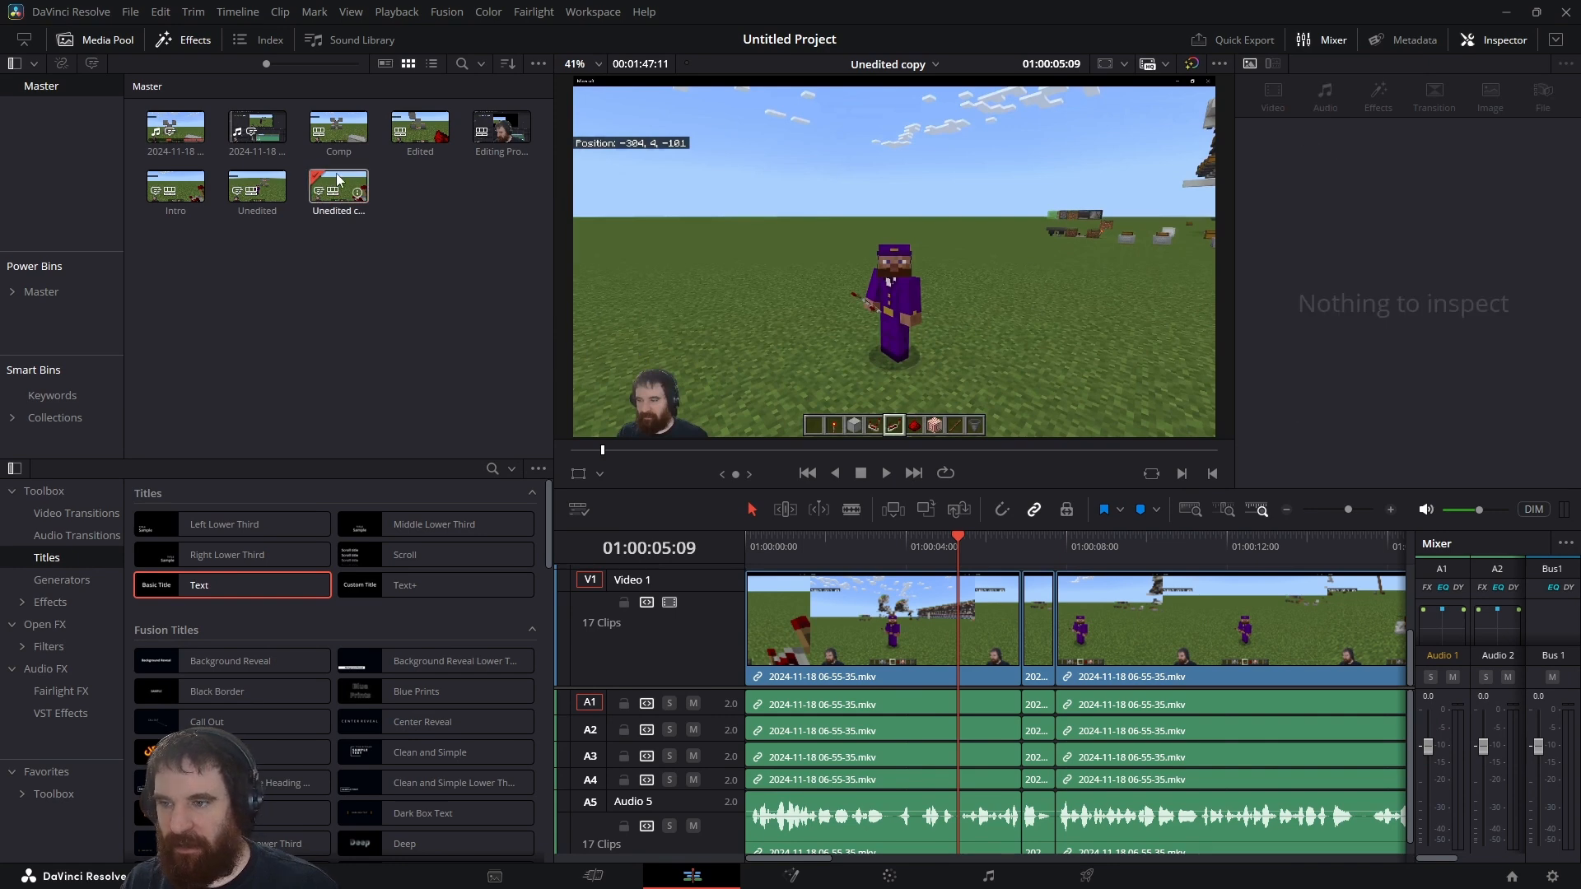
right_click(340, 179)
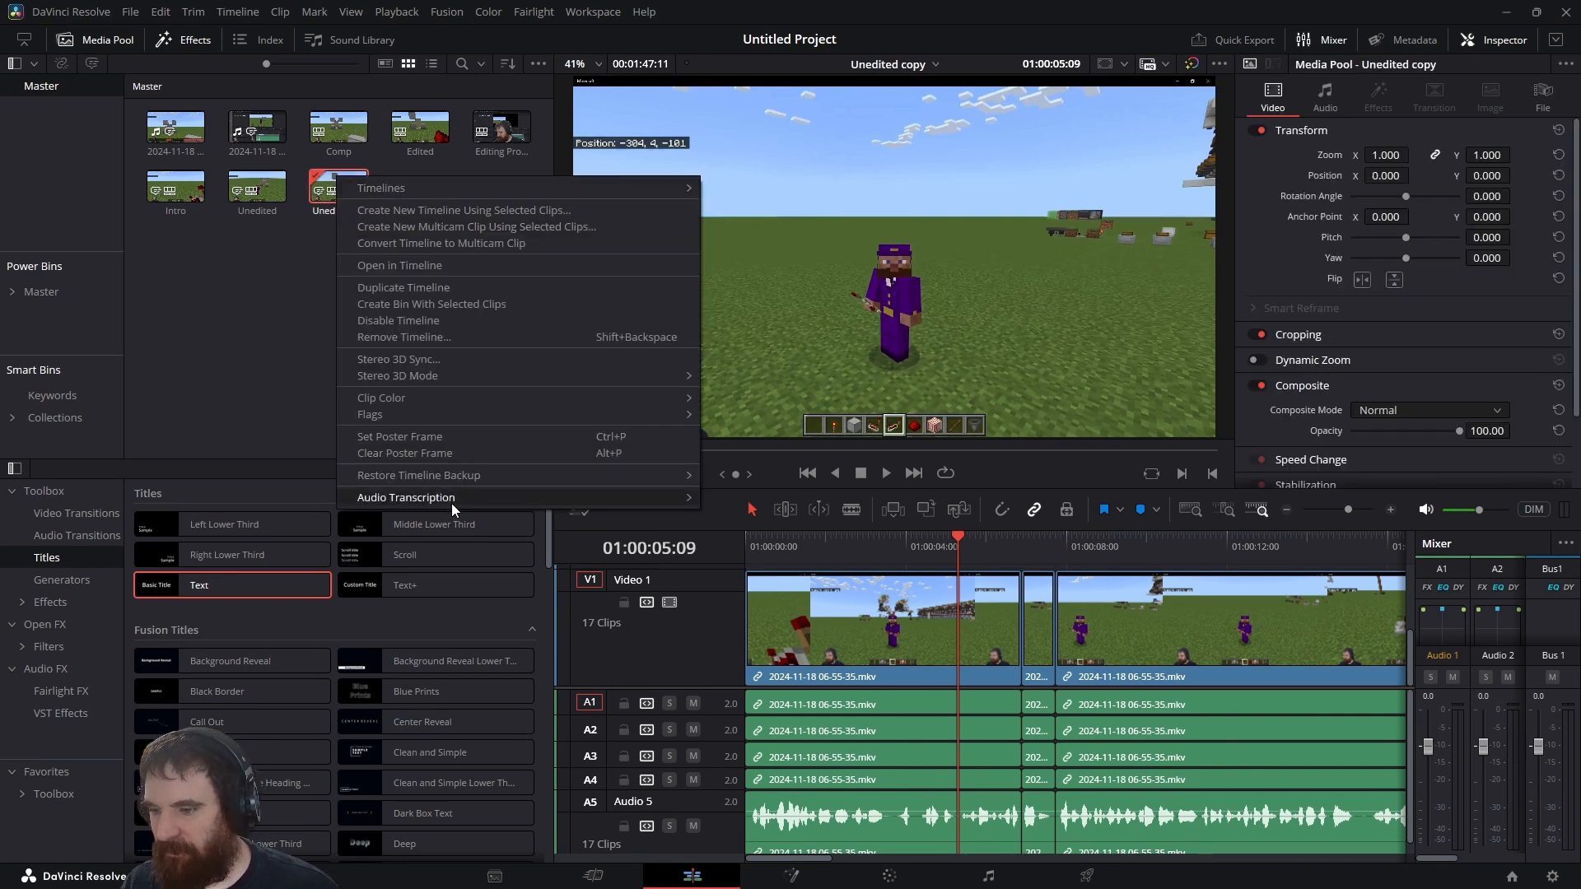
mouse_move(451, 502)
click(708, 495)
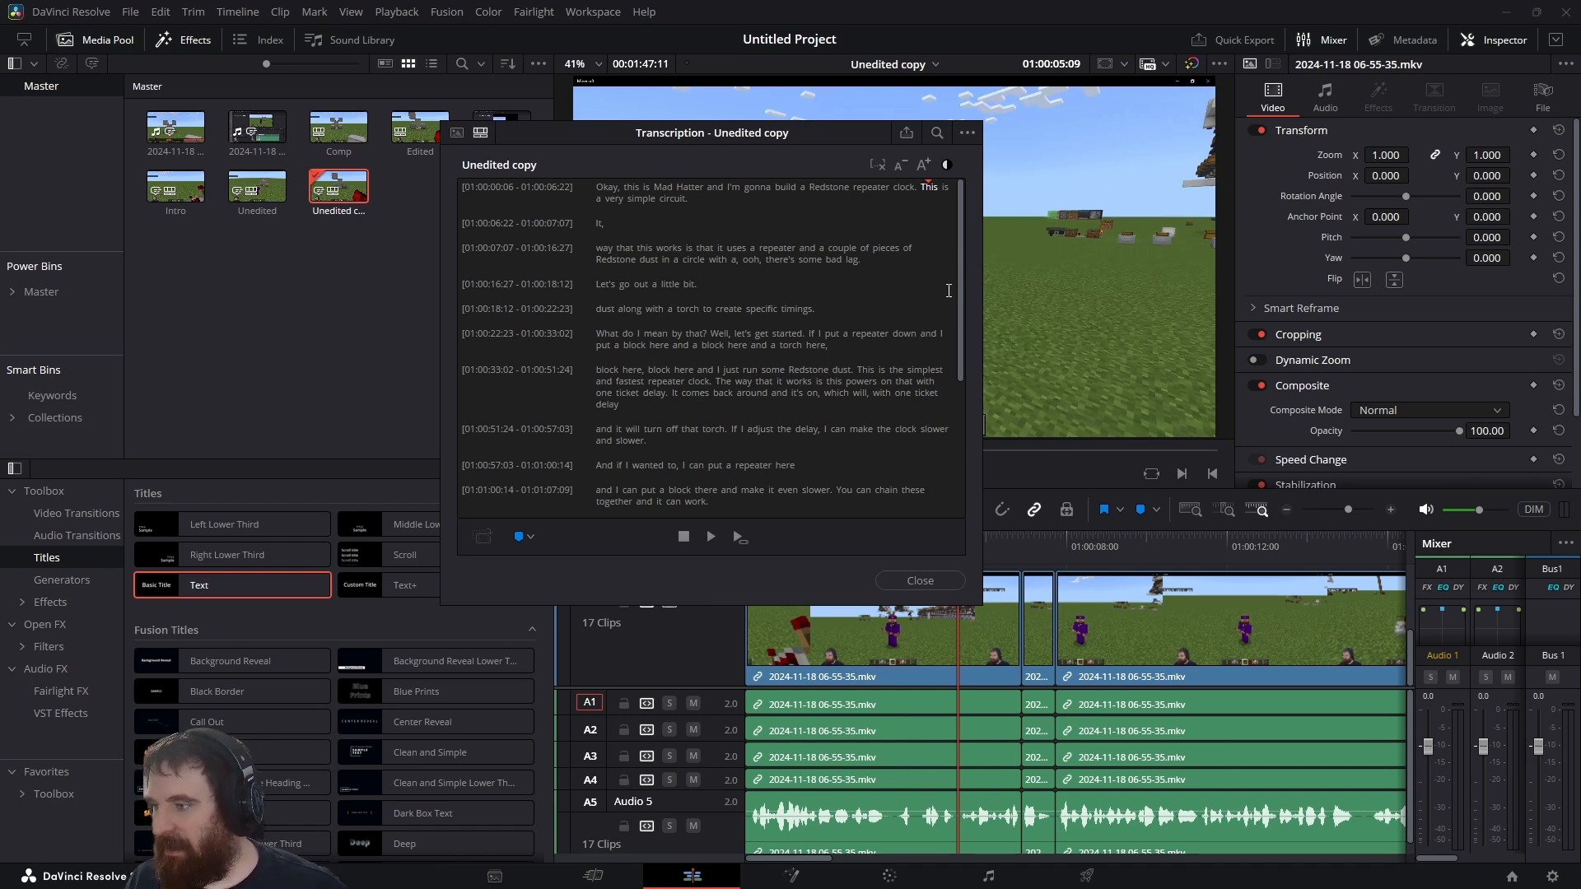
Play the timeline from the transcript line "and it will turn off that torch" and close the transcription.
drag(958, 314, 960, 448)
click(620, 210)
key(space)
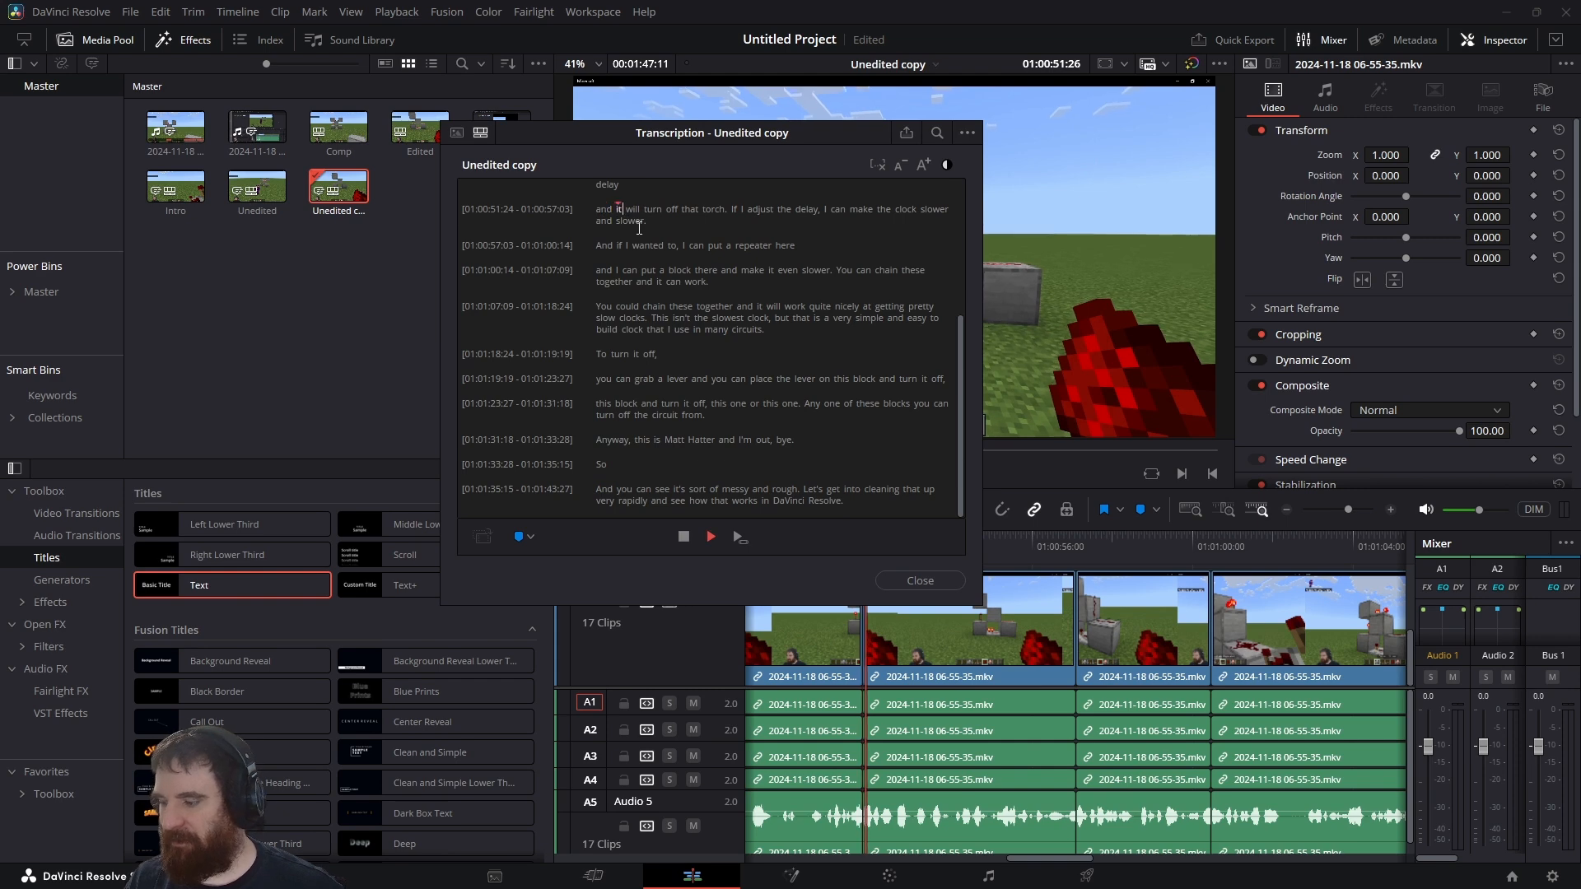
key(space)
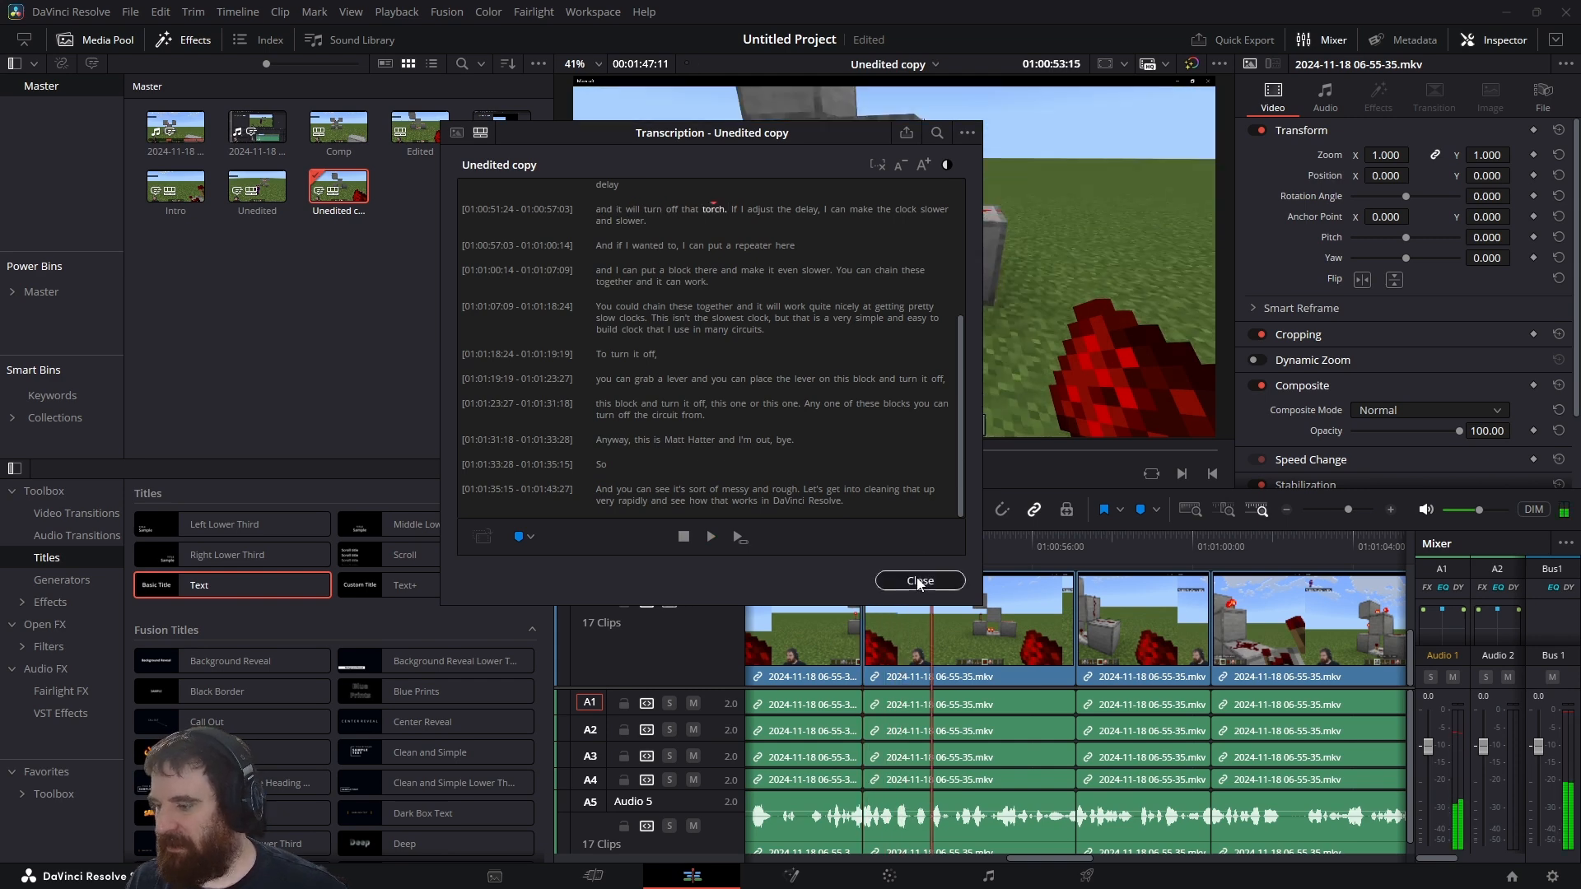
click(919, 581)
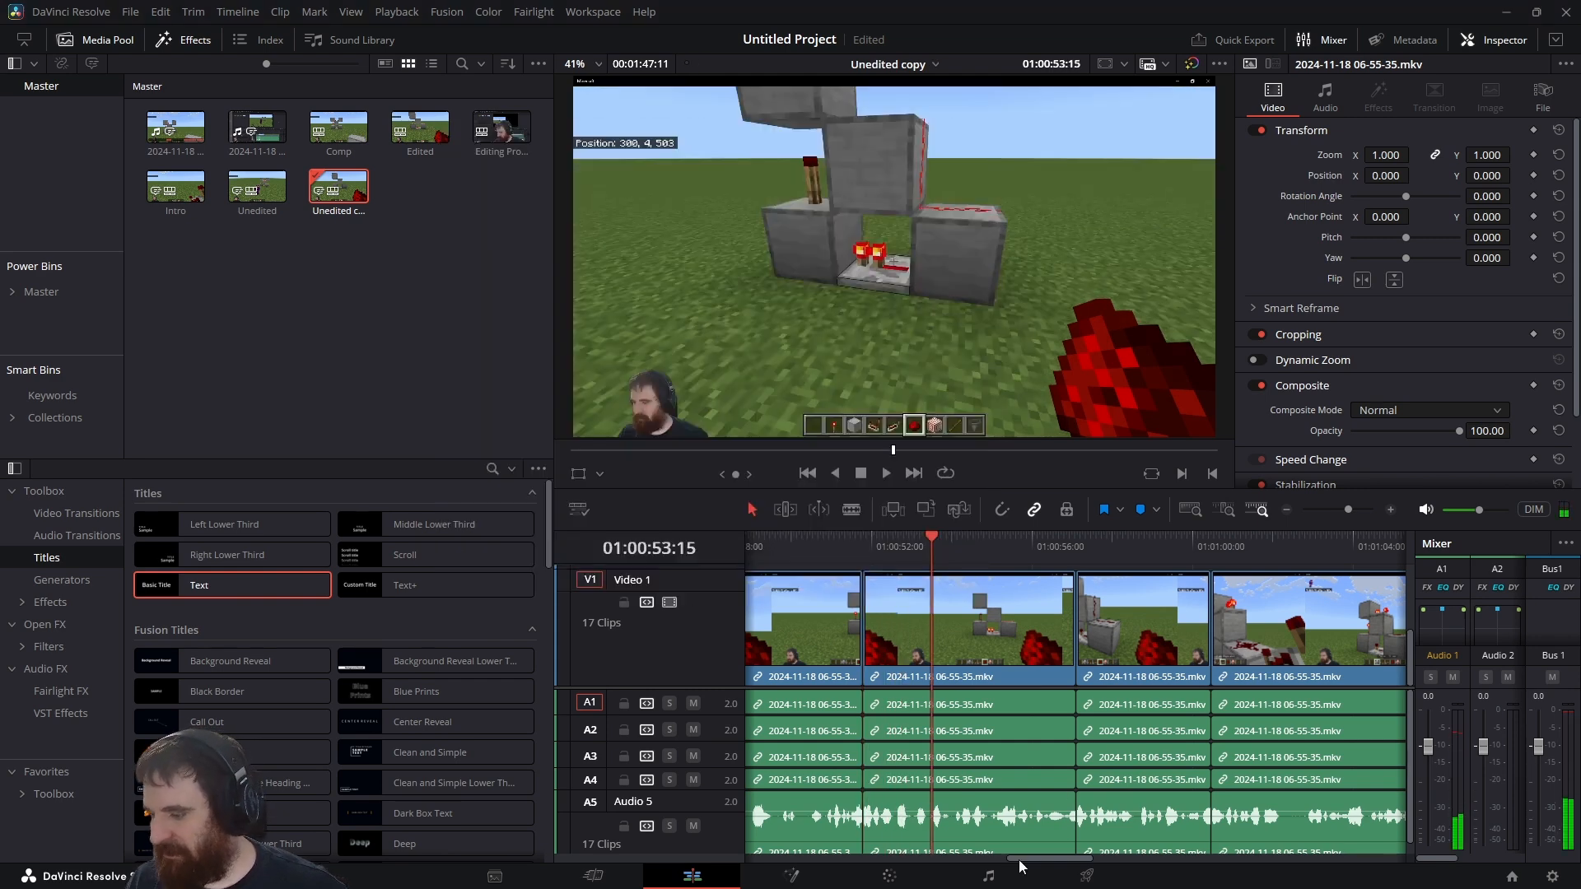
Shift everything after the cut near 01:00:17 aside, extend the following clip's start by about 3 frames, close the gap and save.
drag(1048, 861, 847, 867)
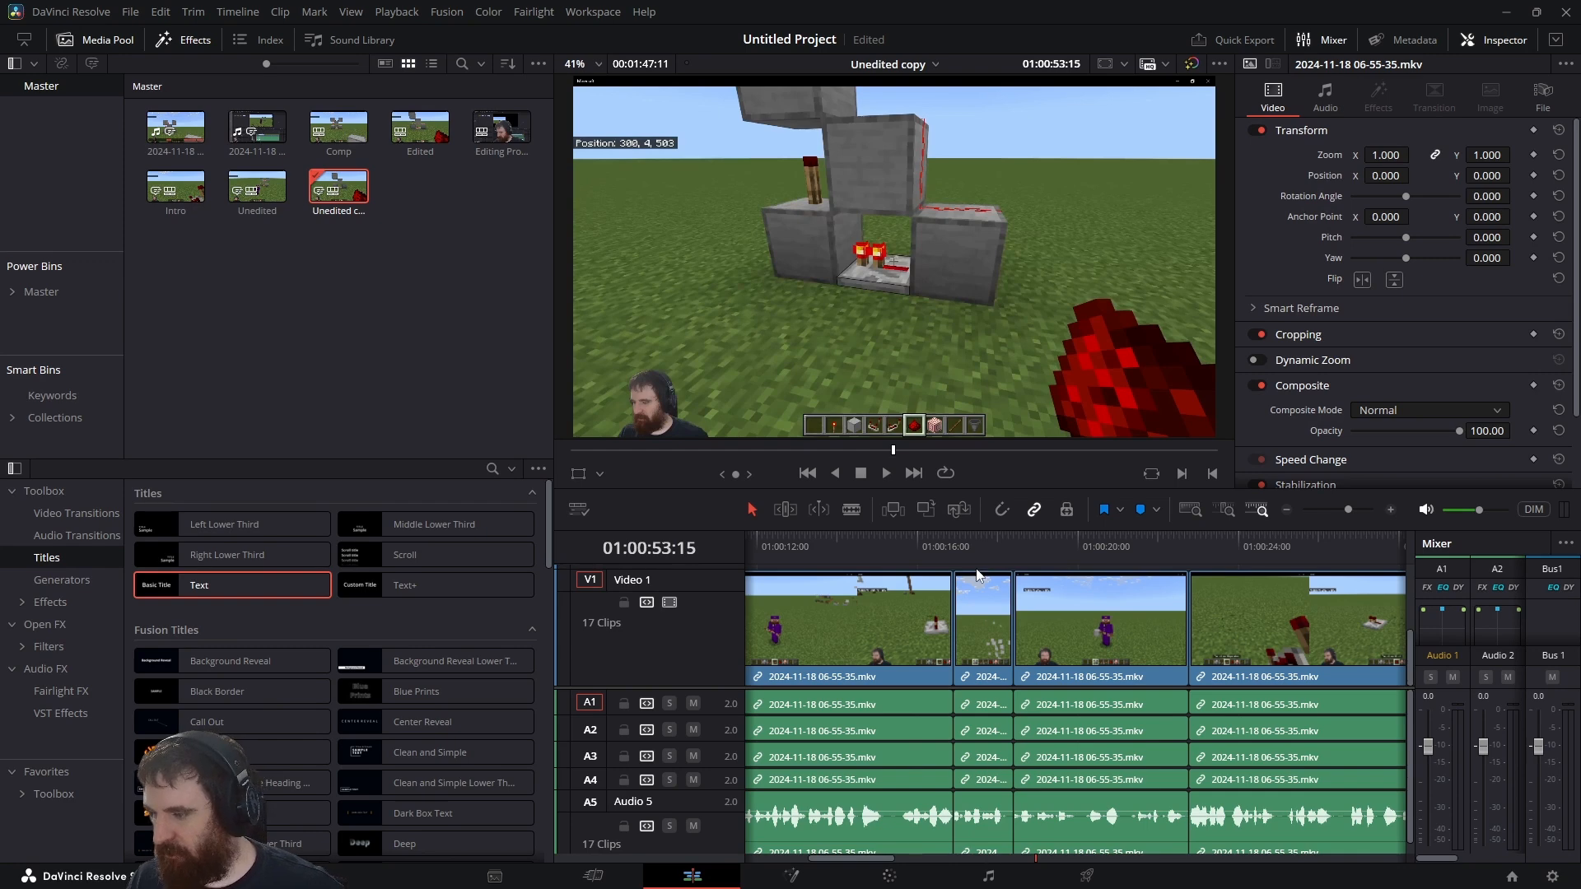
click(967, 547)
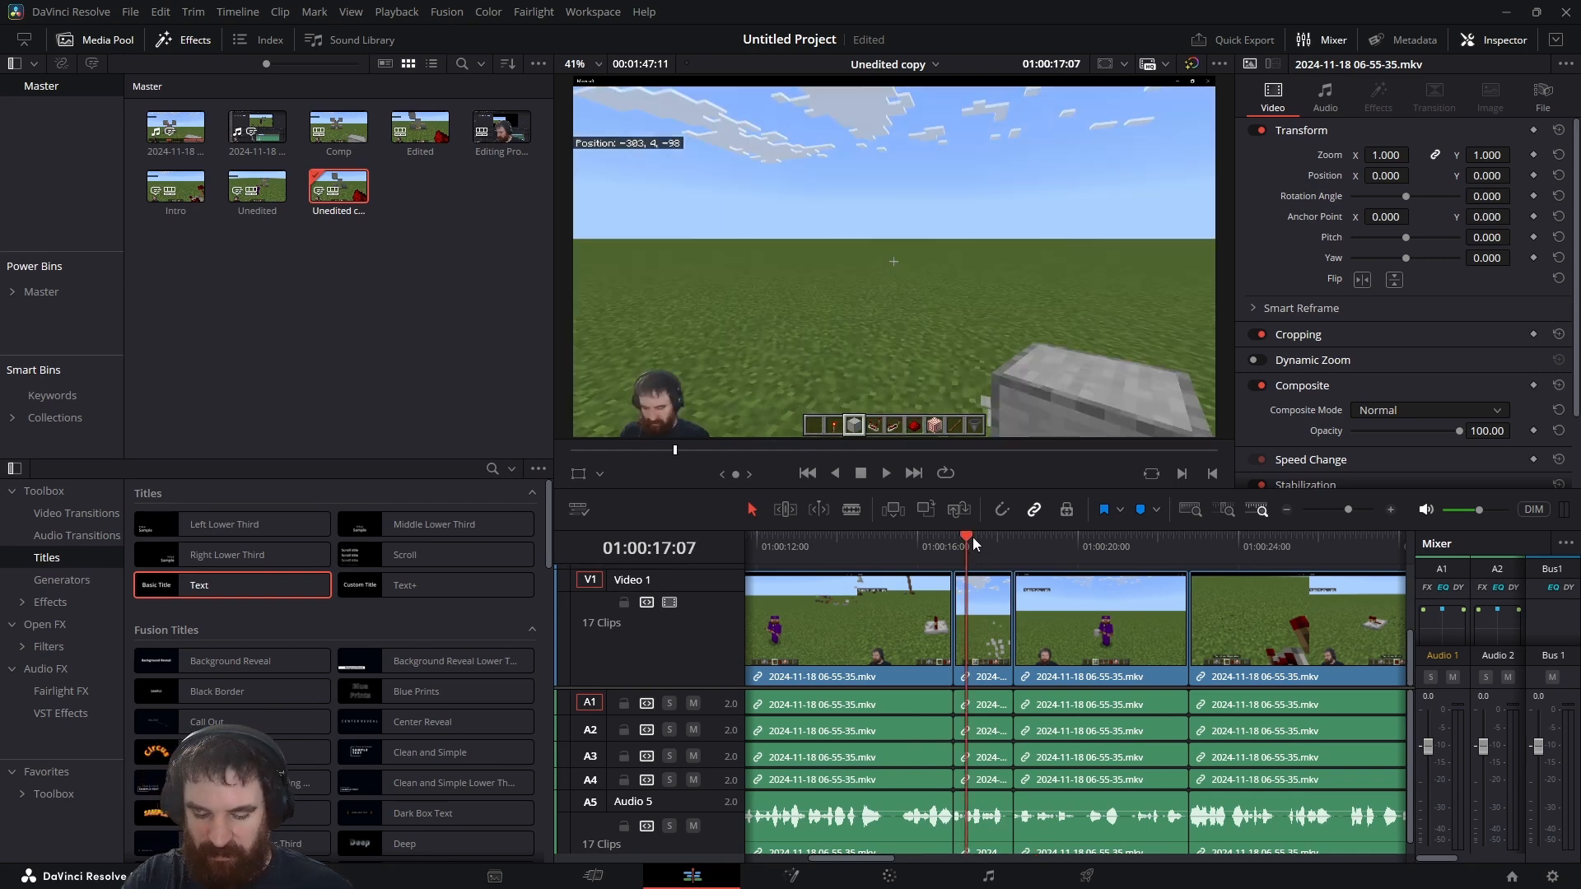
key(y)
drag(1003, 625, 961, 631)
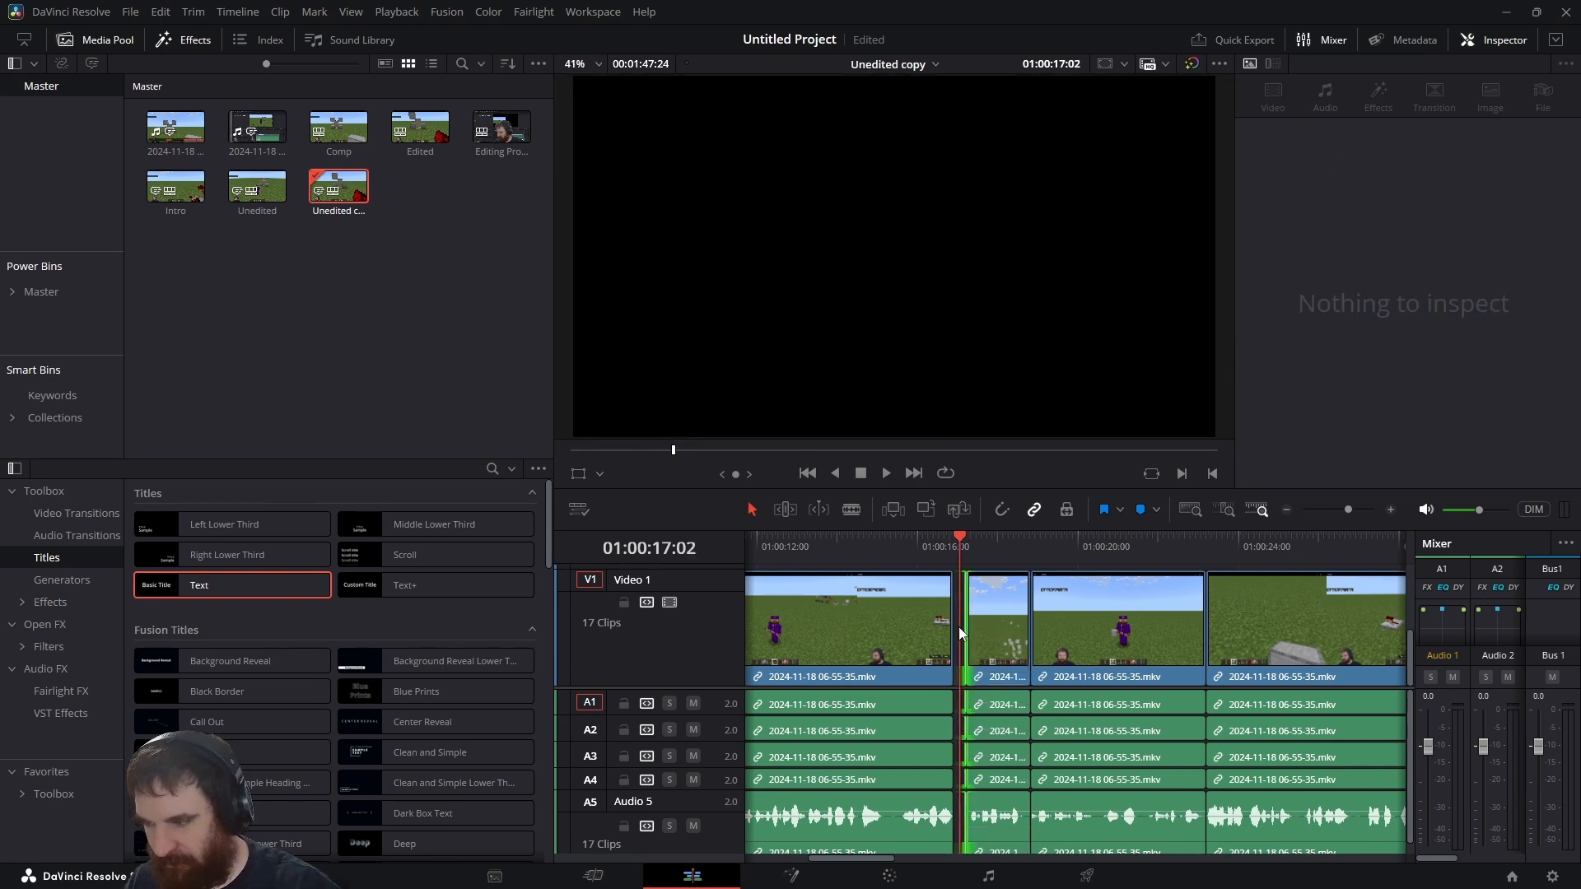
key(j)
key(j)
key(j)
key(k)
click(957, 626)
key(Delete)
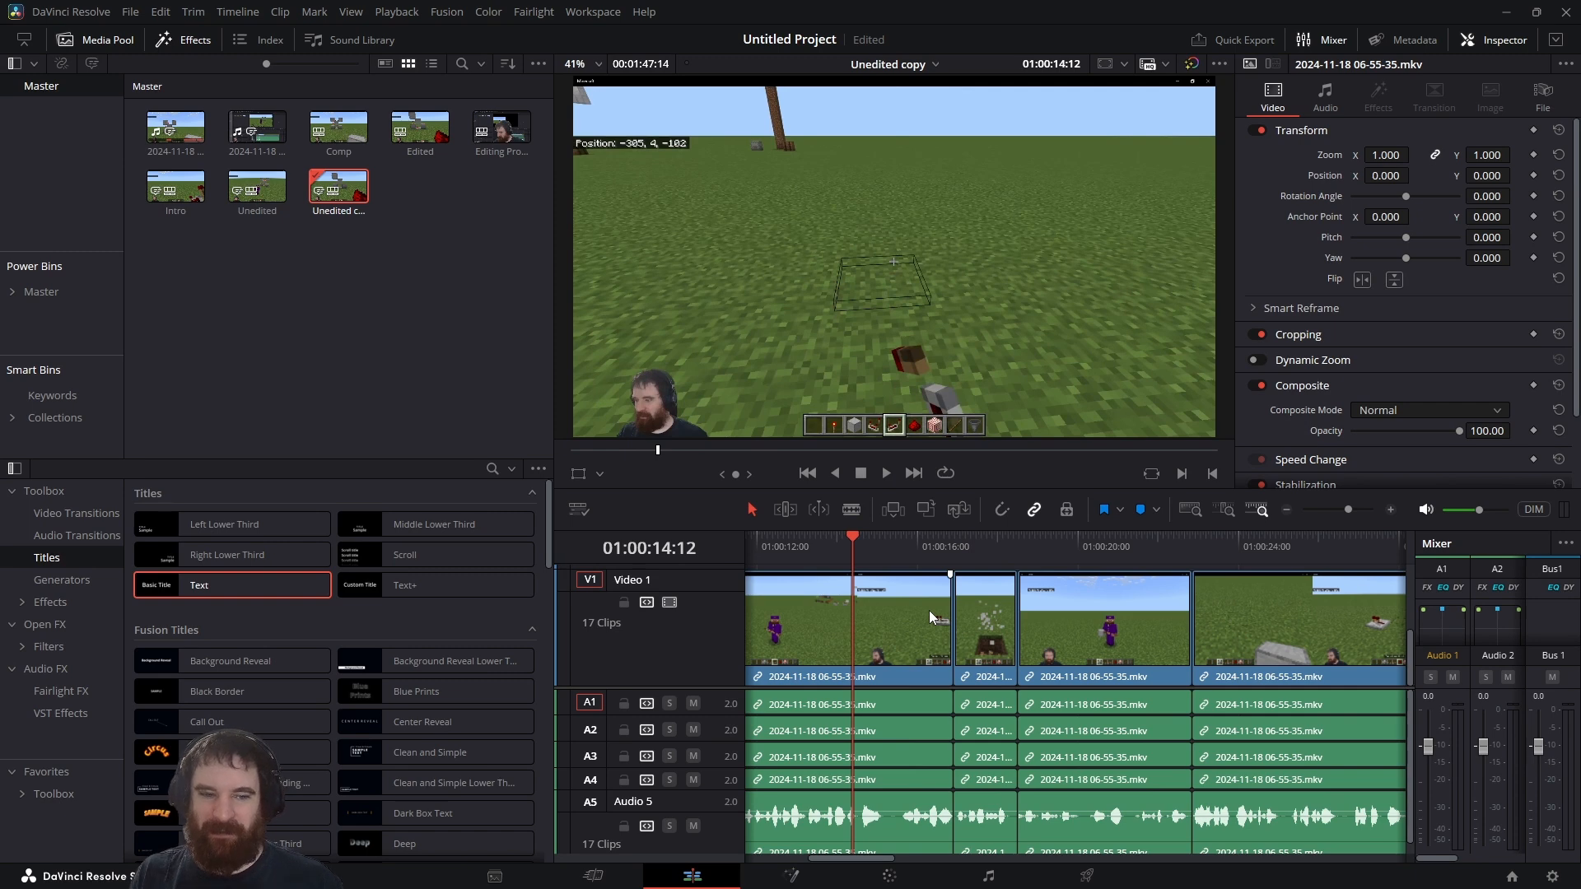
key(ctrl+s)
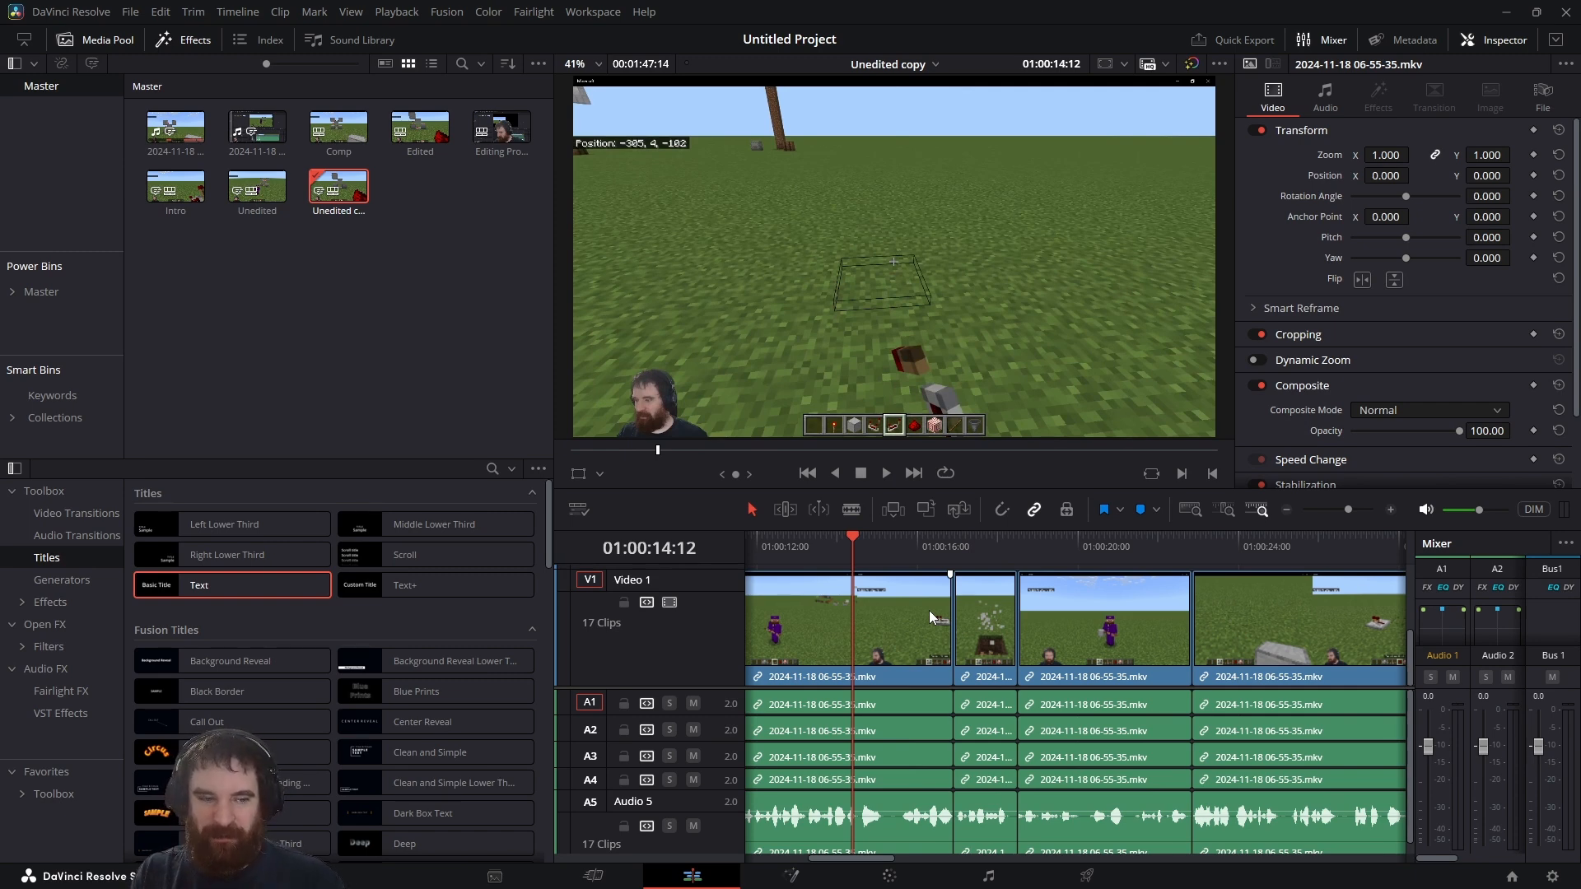
Open a gap at the cut near 01:00:18, restore about 8 frames of footage around it and close the gap.
key(l)
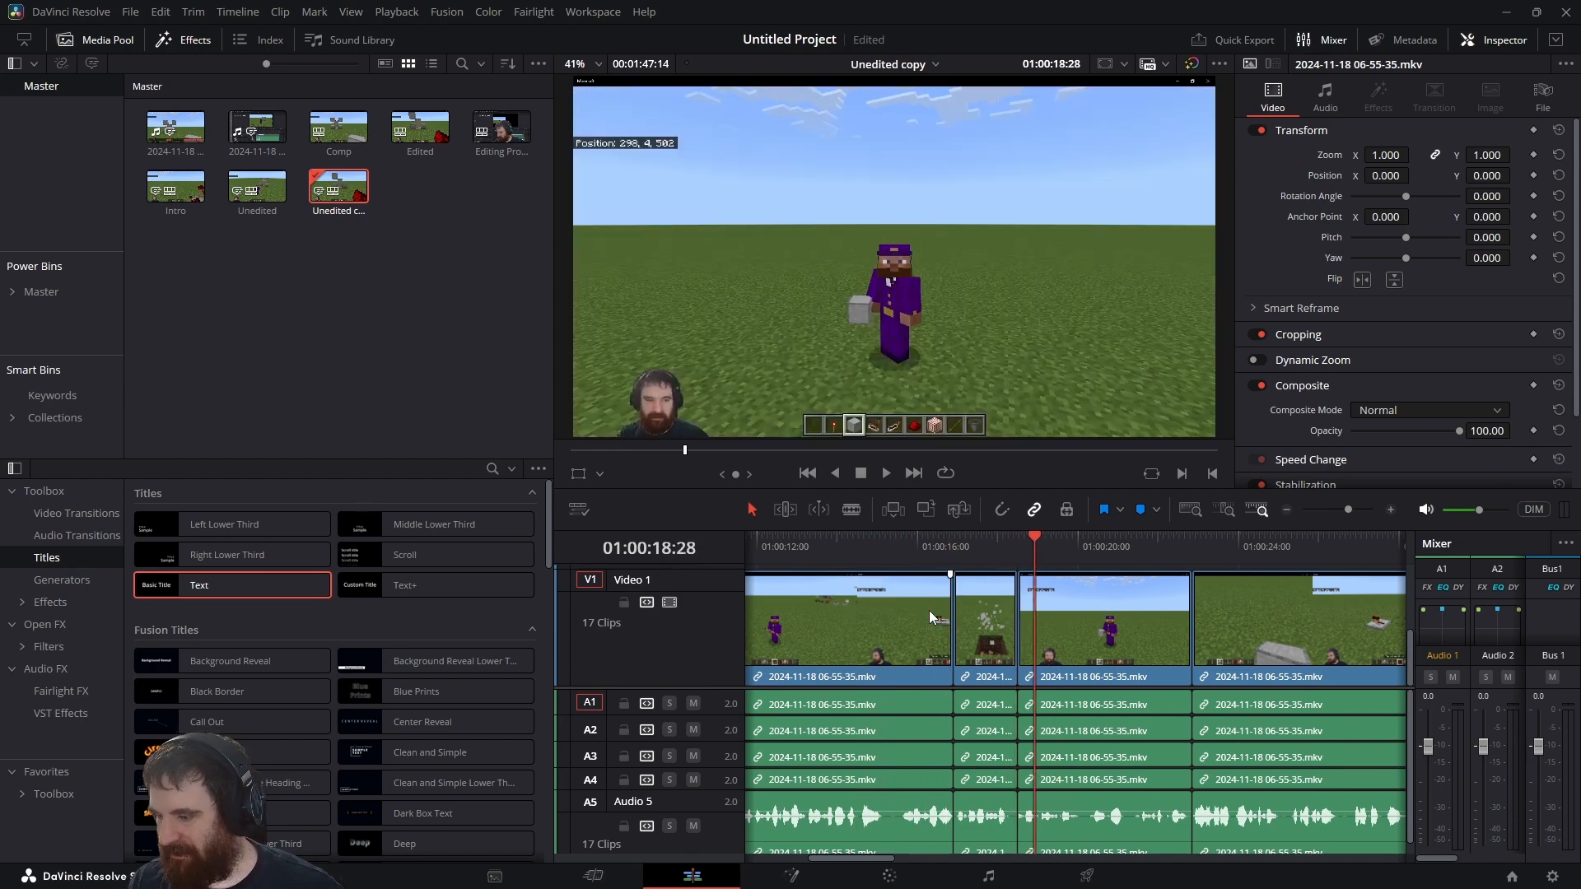
key(k)
key(y)
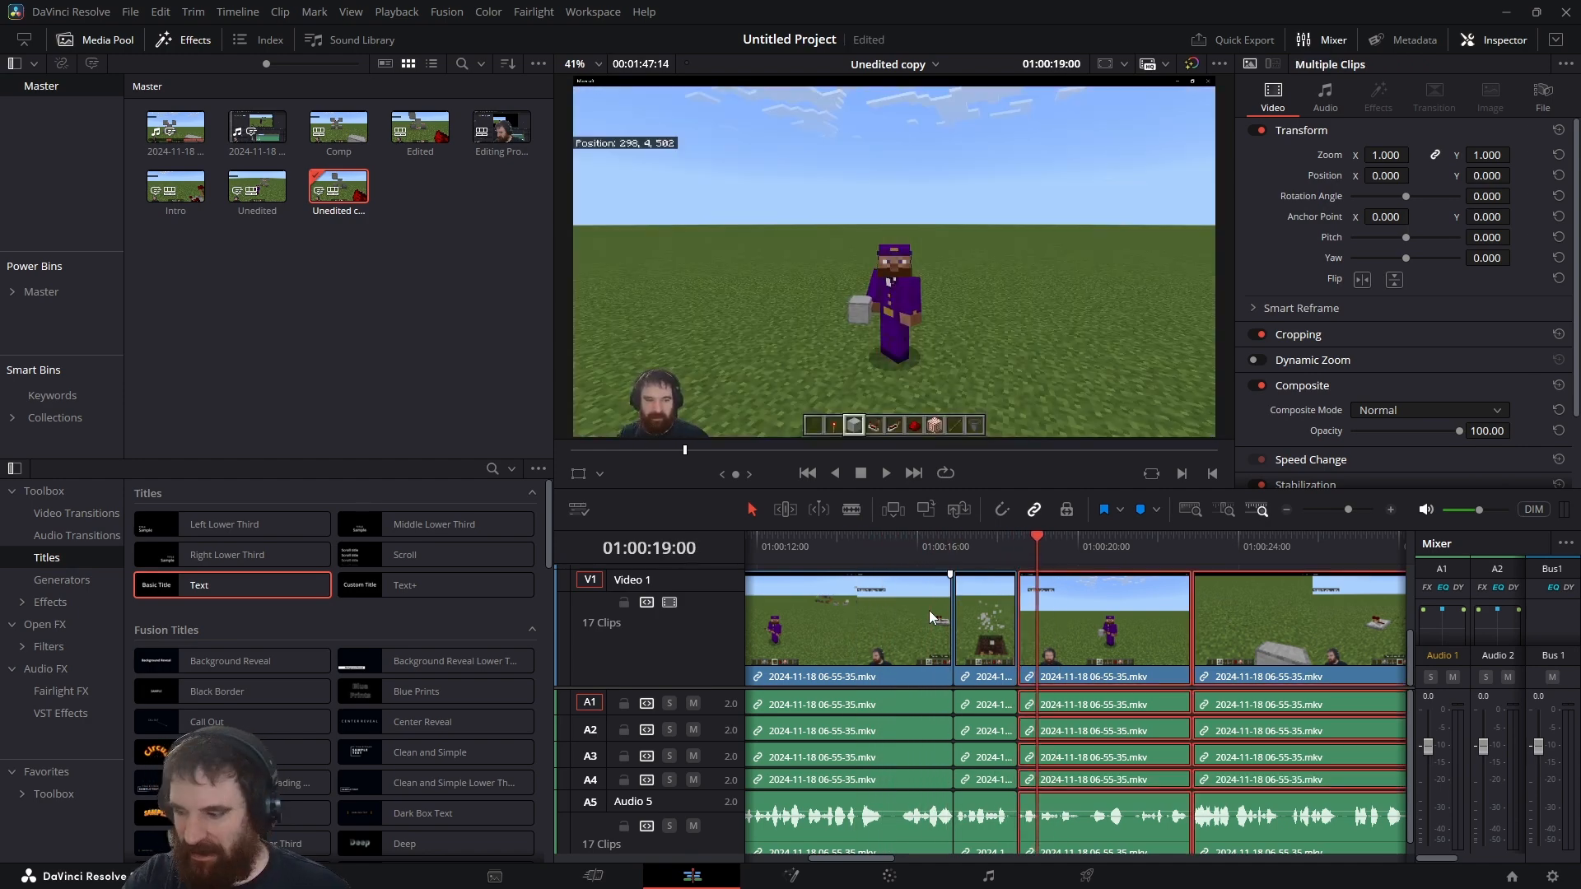
drag(1074, 630, 1025, 639)
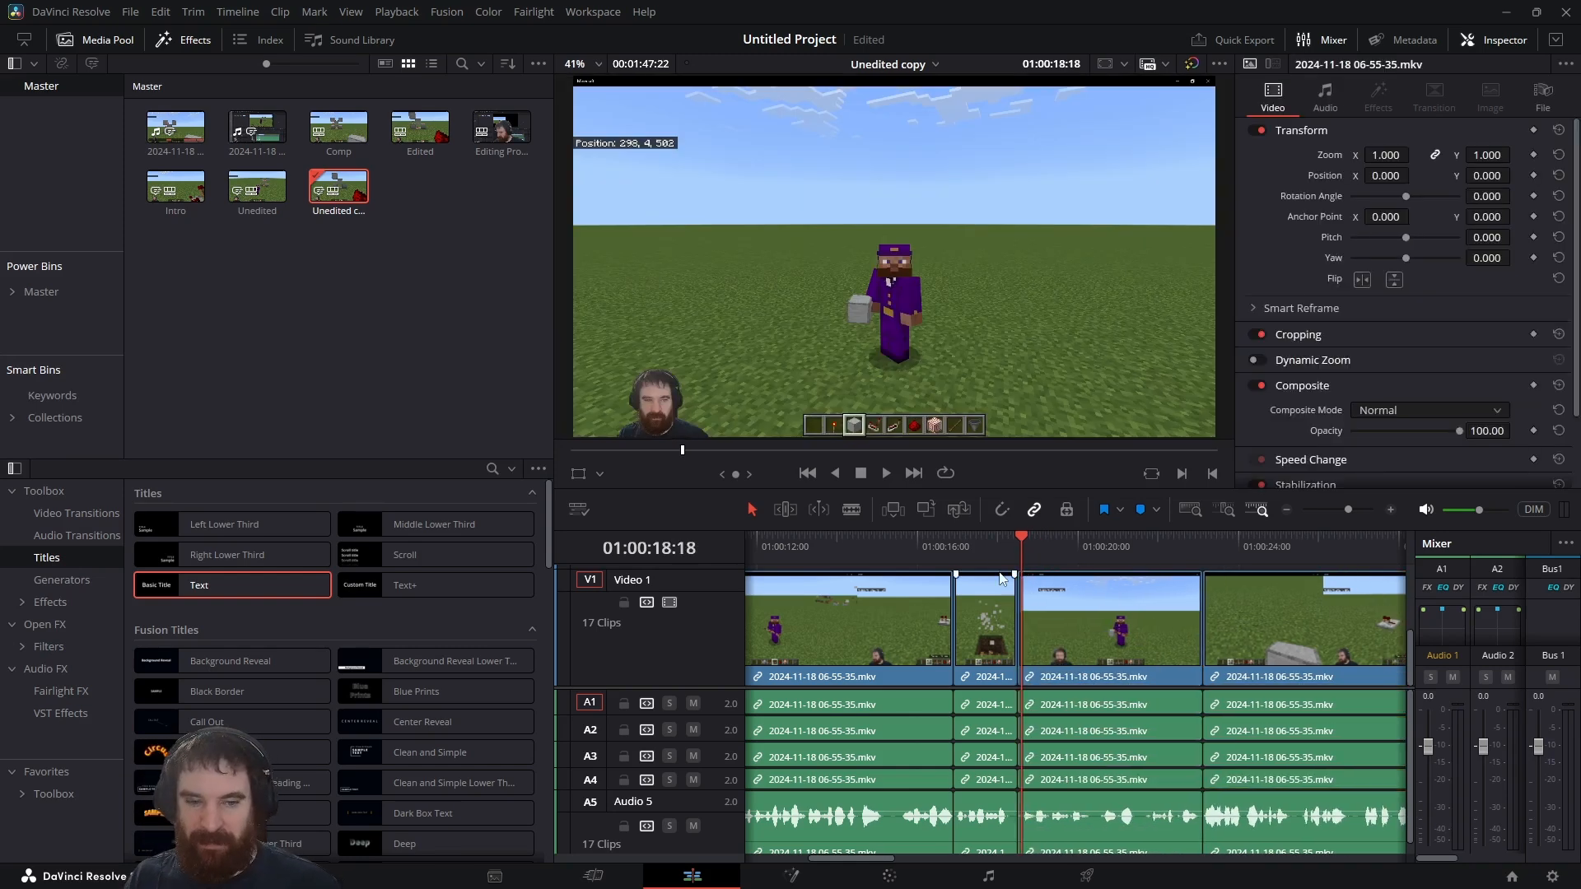
Roll the cut near 01:00:33 slightly later and play across it to check the edit.
key(l)
key(l)
key(l)
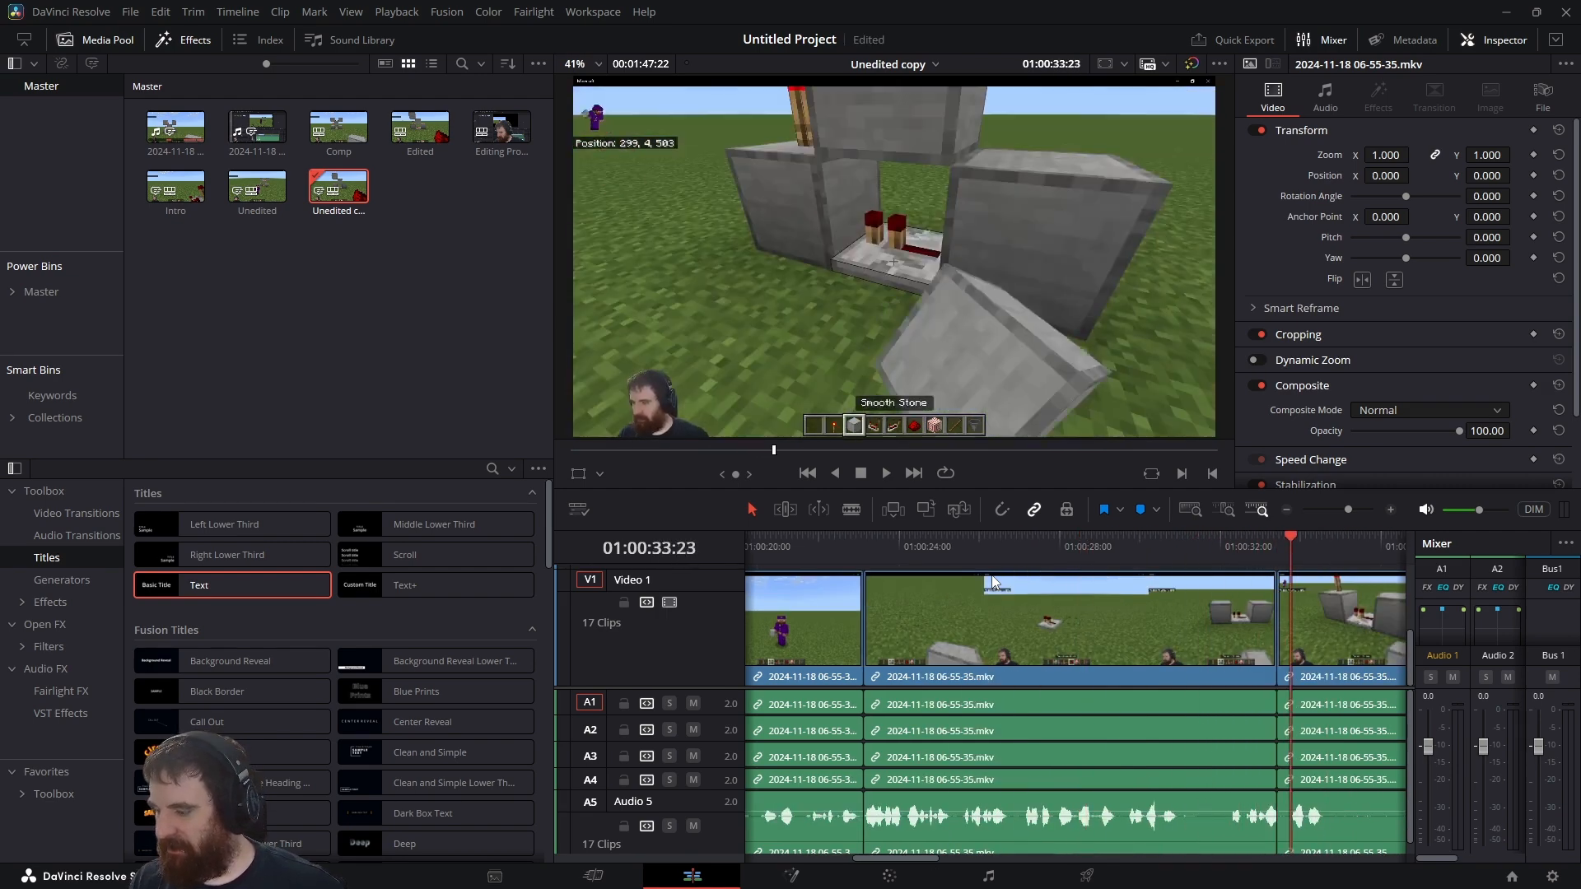
key(k)
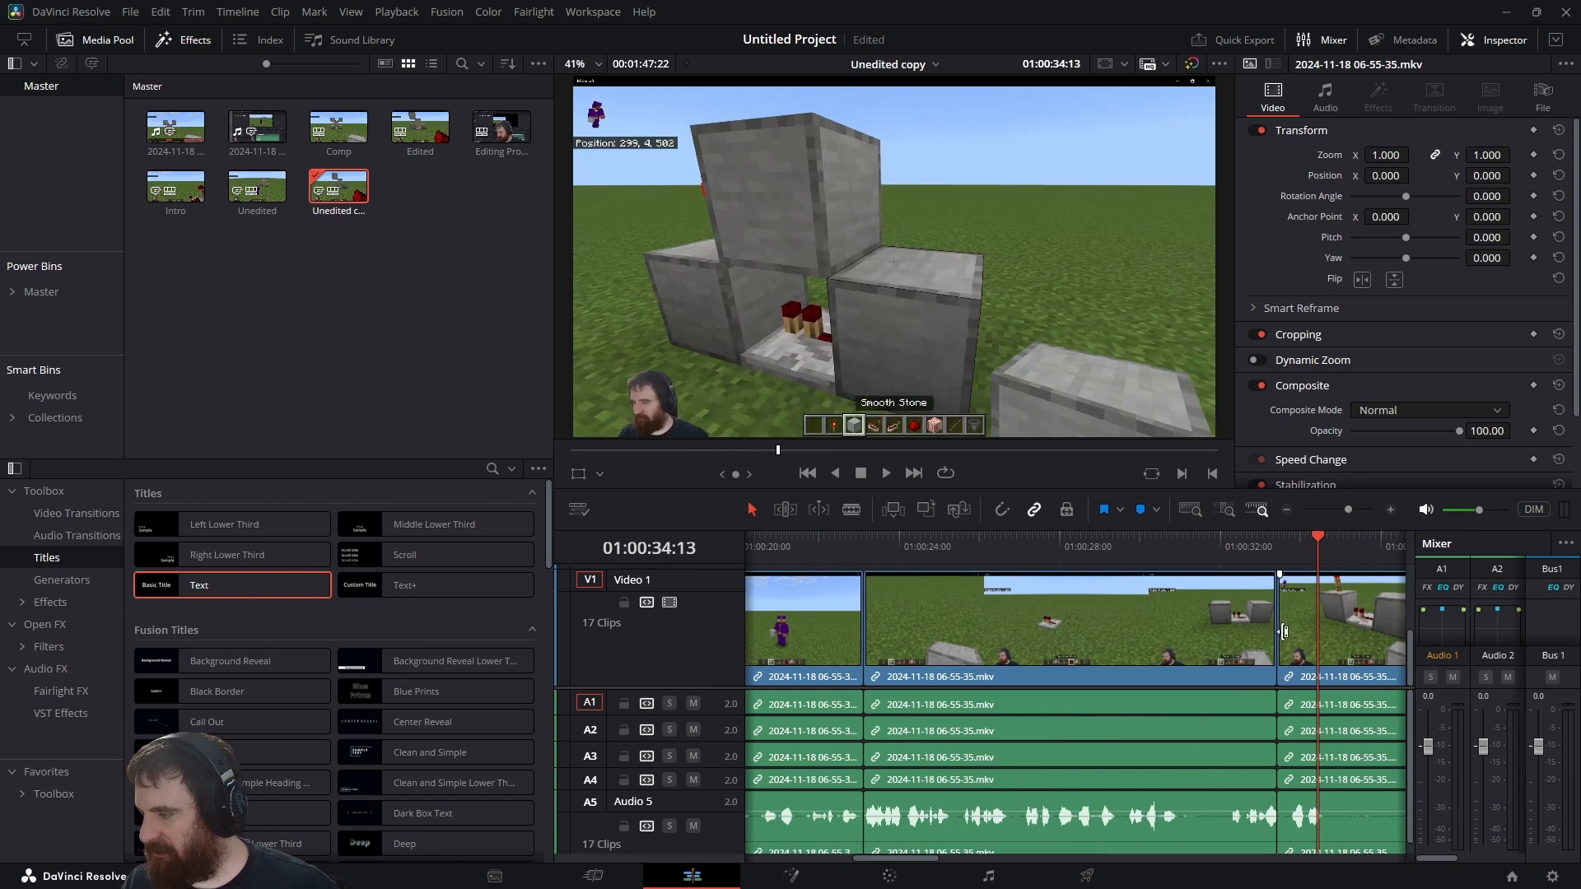
drag(1279, 635, 1286, 635)
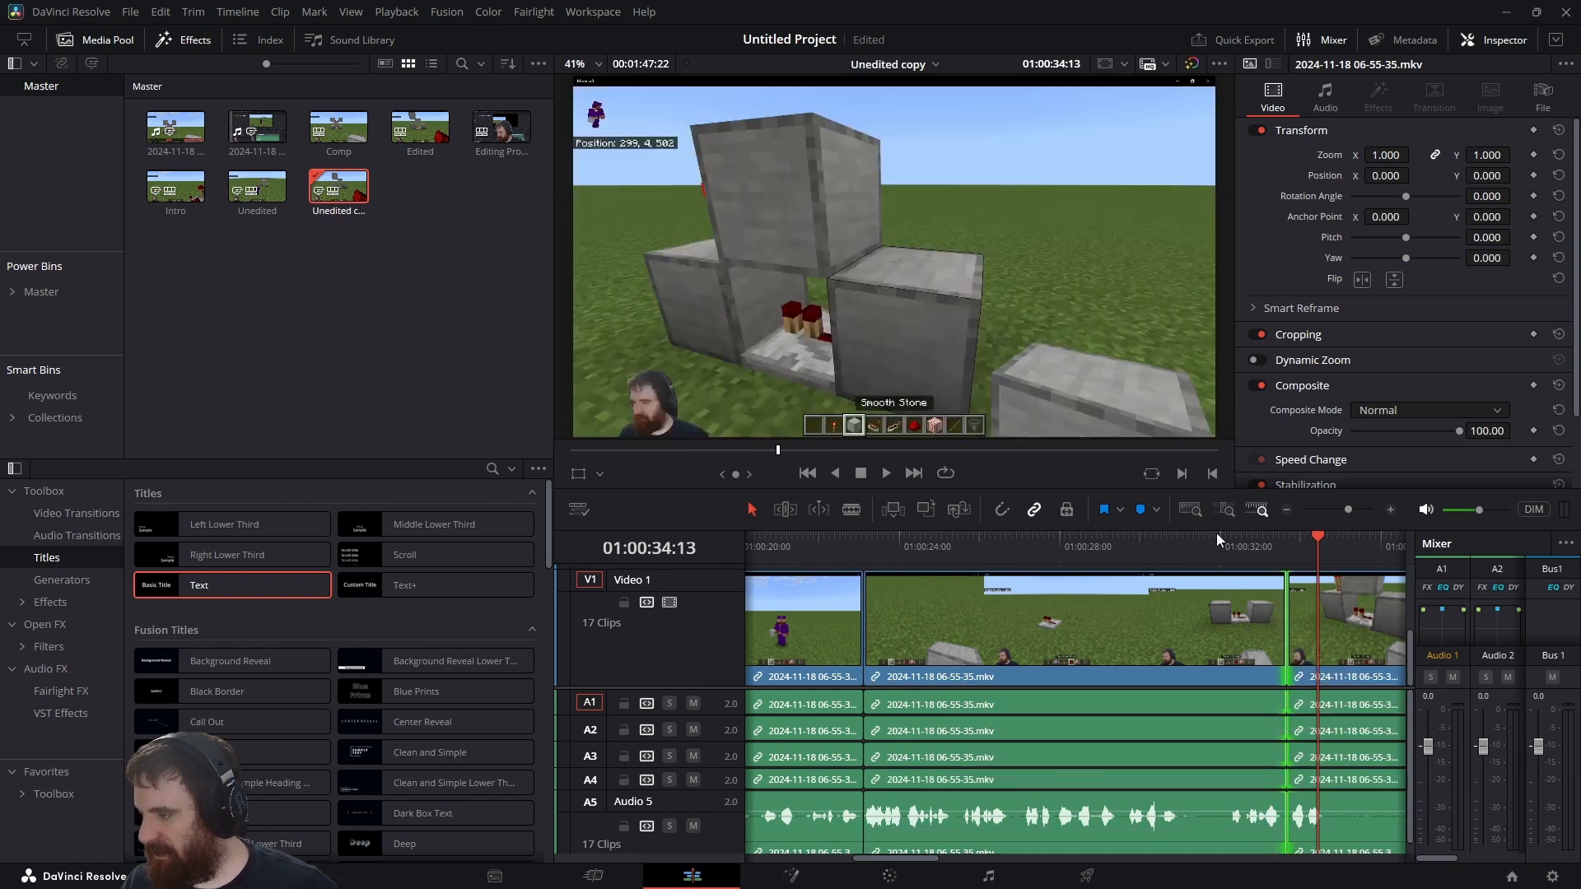
click(1203, 547)
key(l)
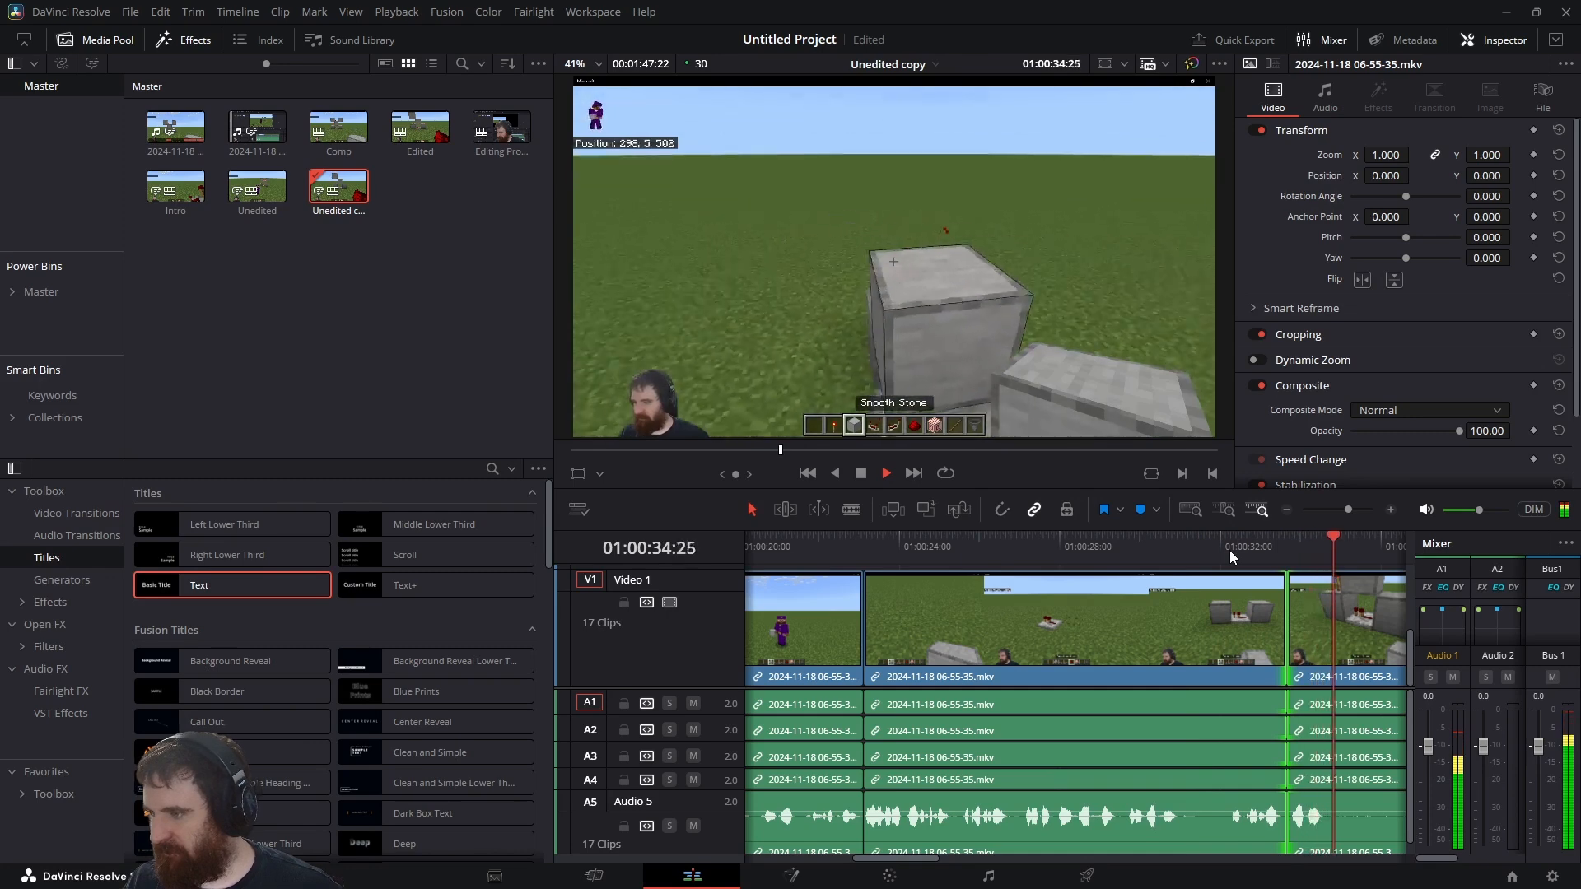
key(k)
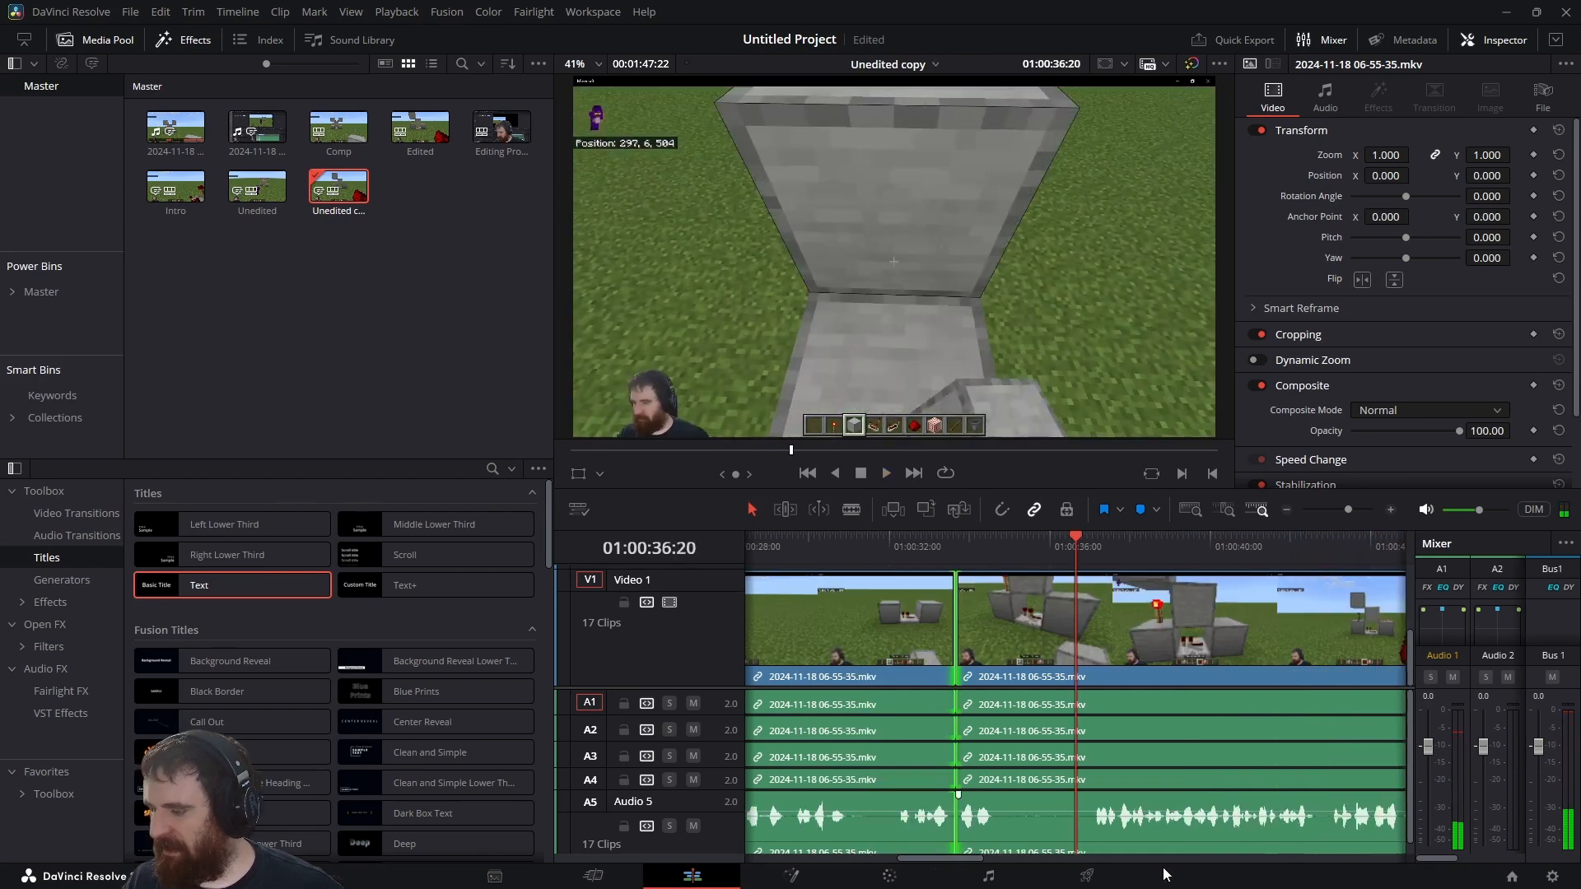
Open a gap at the cut near 01:00:52, extend both neighbouring clip edges by about 9 frames in total and ripple delete the gap.
drag(977, 860, 1046, 862)
click(1085, 540)
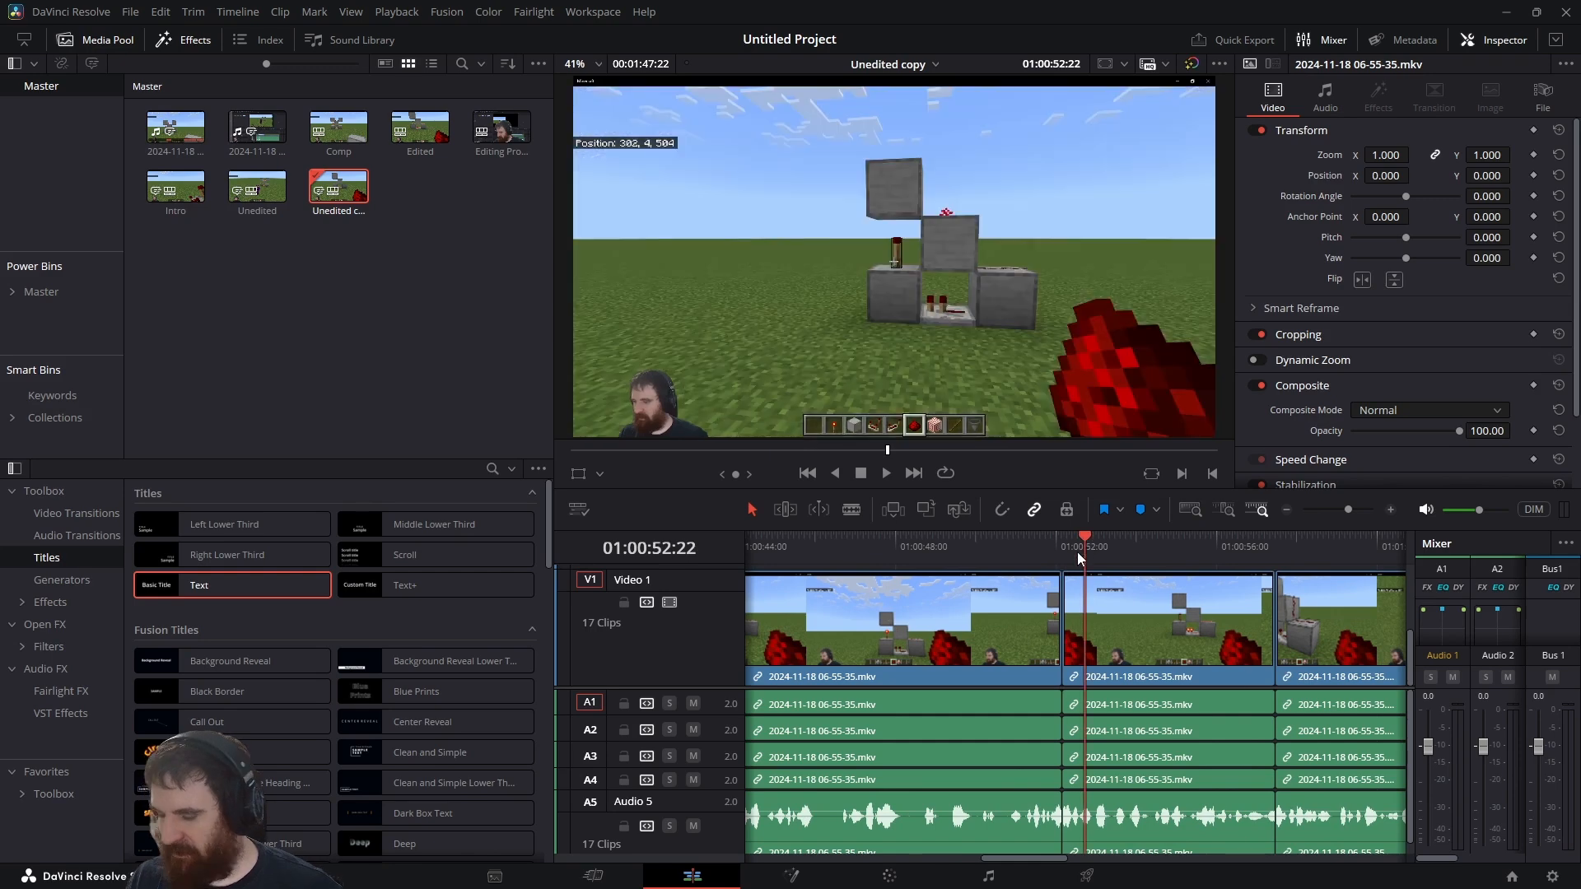
key(y)
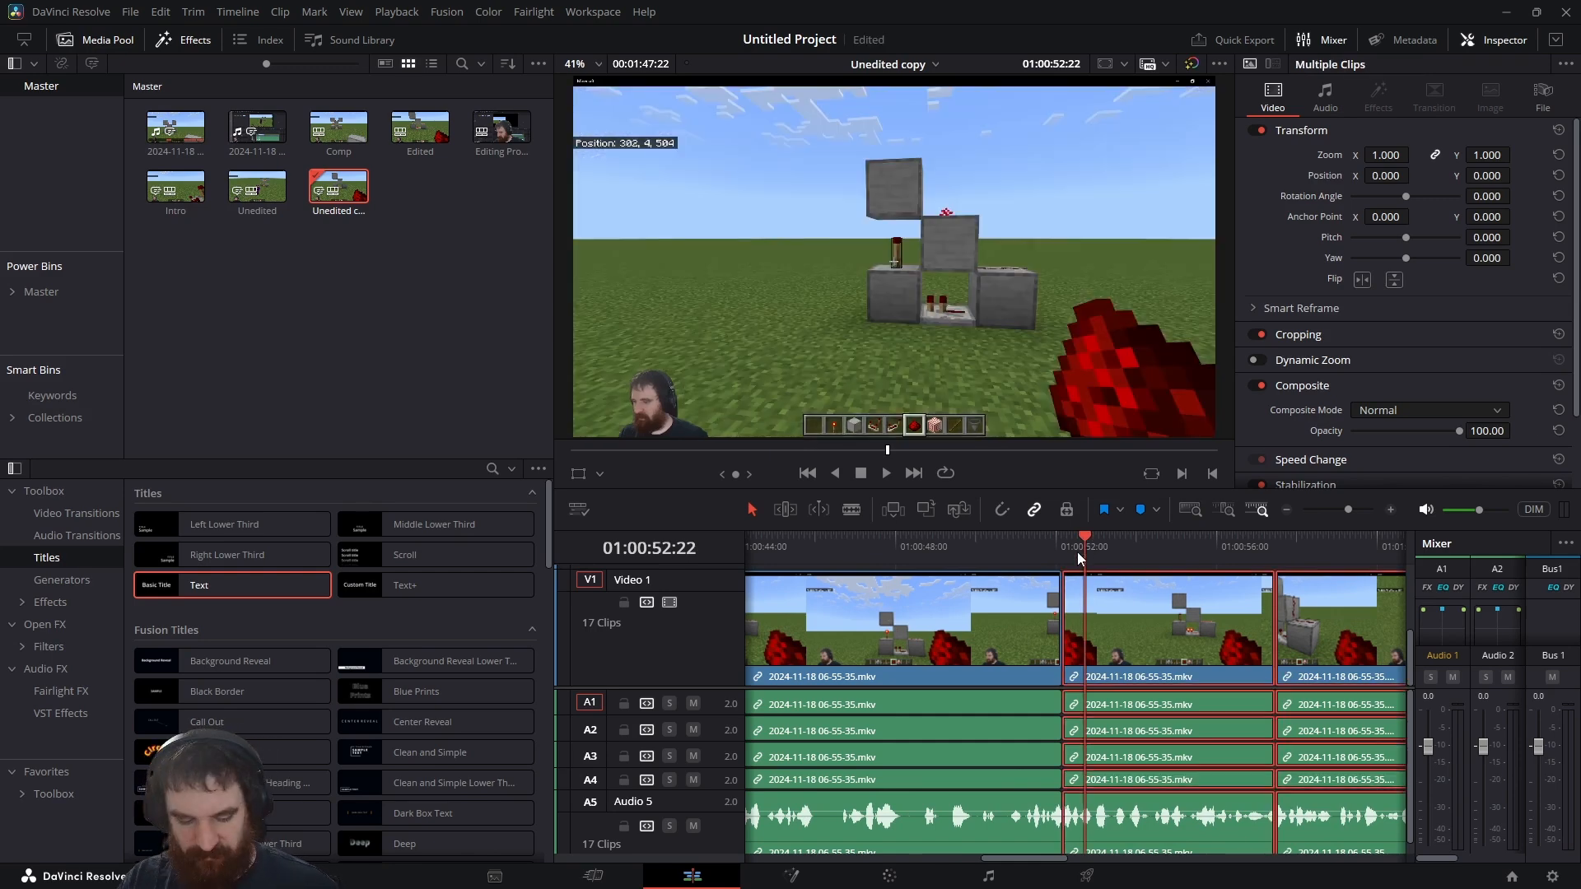
drag(1158, 590, 1200, 589)
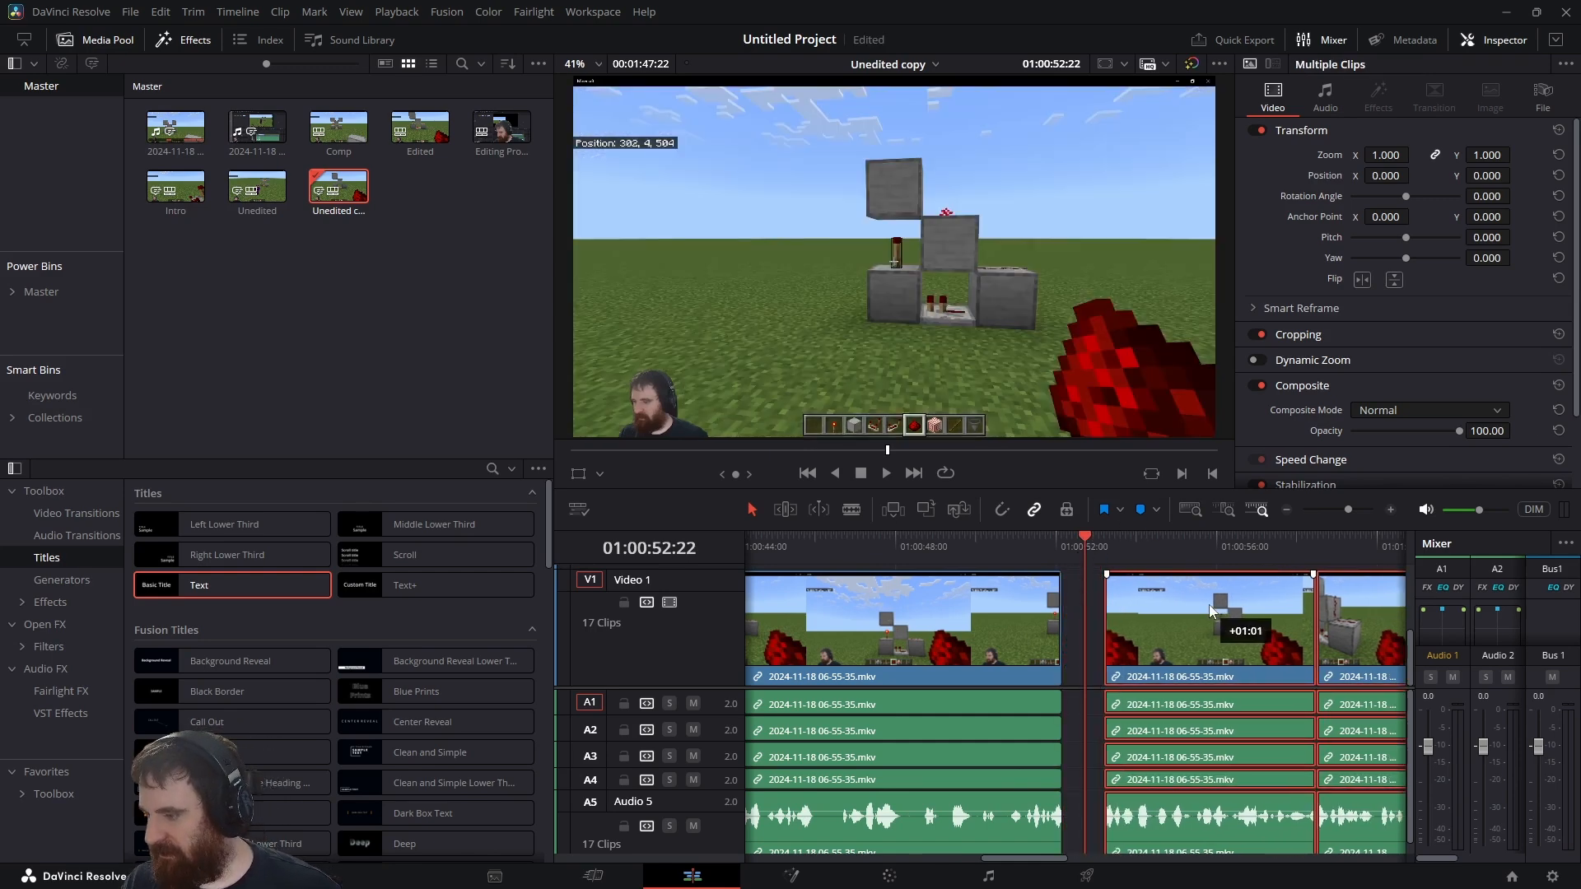
drag(1062, 630, 1088, 636)
click(1082, 546)
drag(1082, 546, 938, 546)
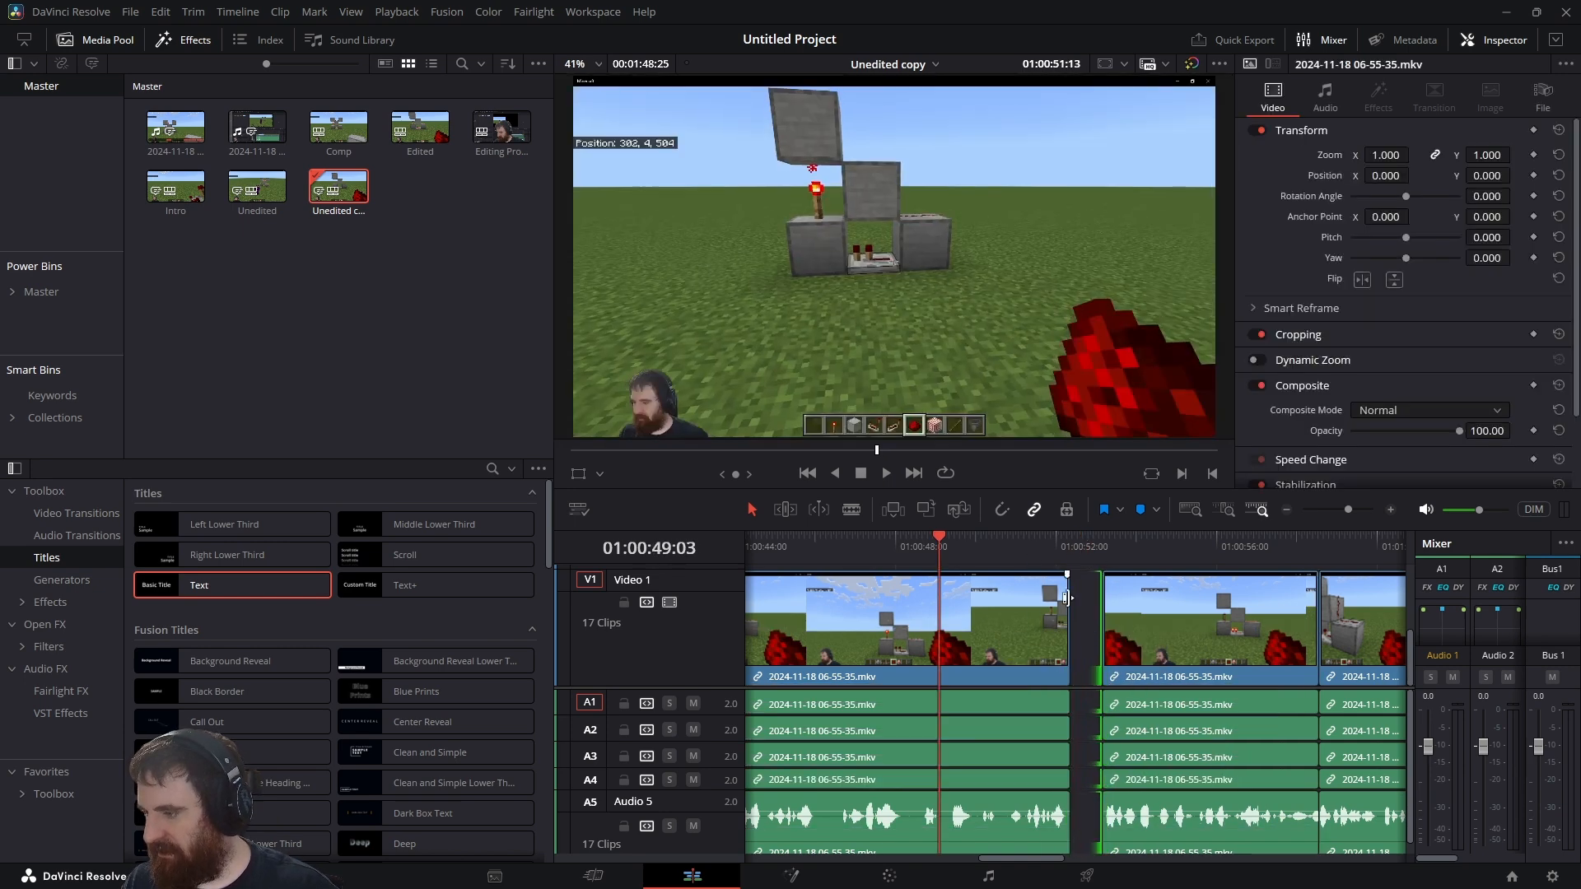
click(1075, 605)
click(1086, 609)
key(Delete)
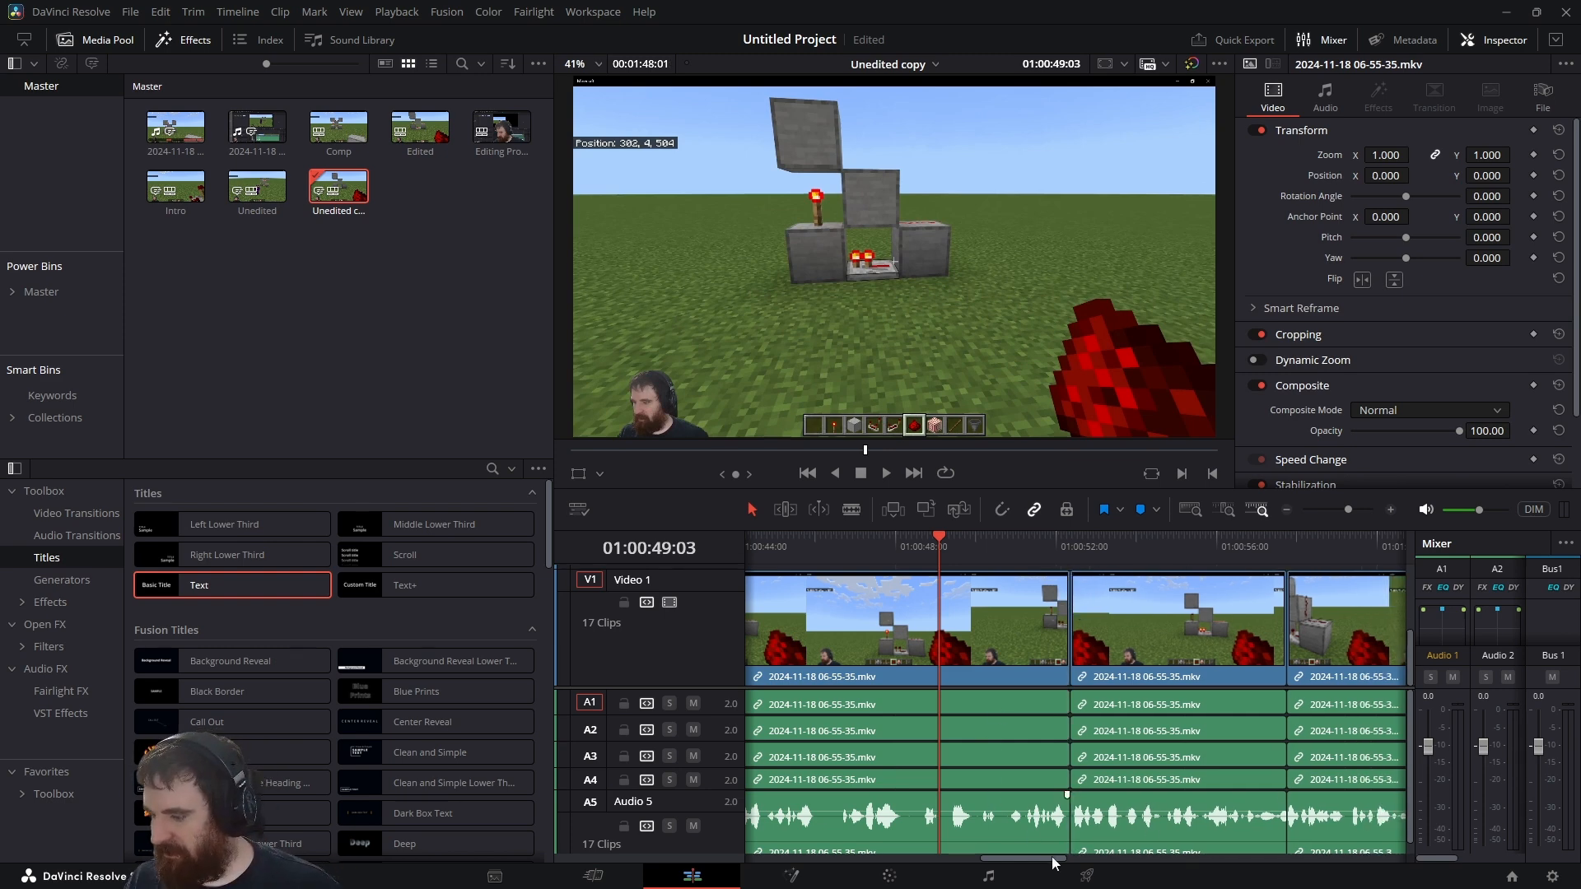
Shift the clips after the cut near 01:00:57 aside, restore about 12 frames around the cut and ripple delete the remaining gap.
drag(1033, 857, 1065, 856)
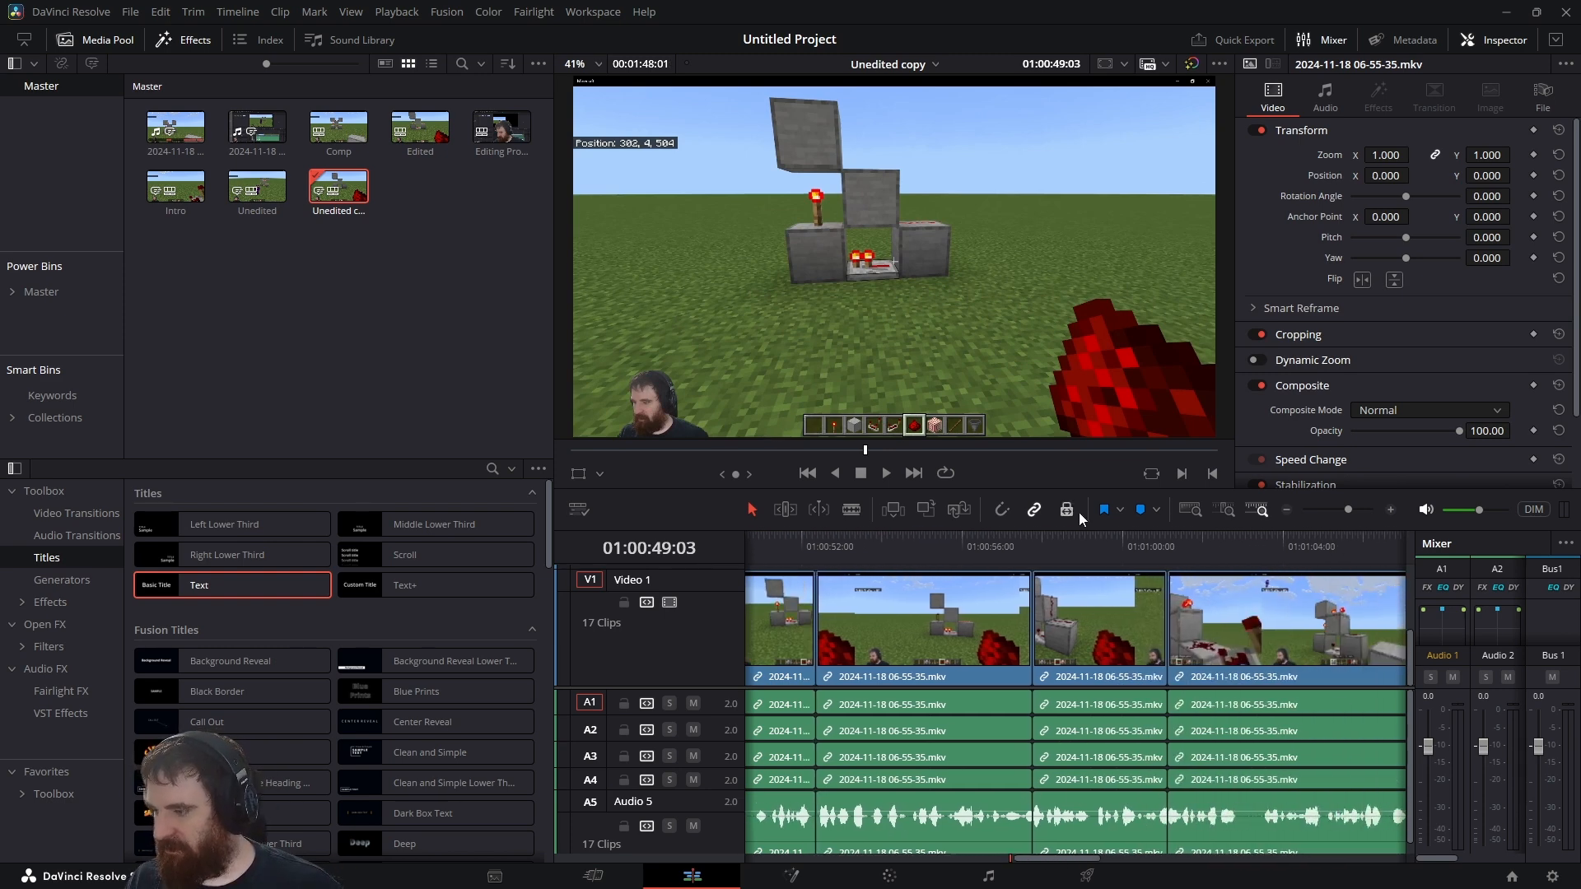
click(1072, 546)
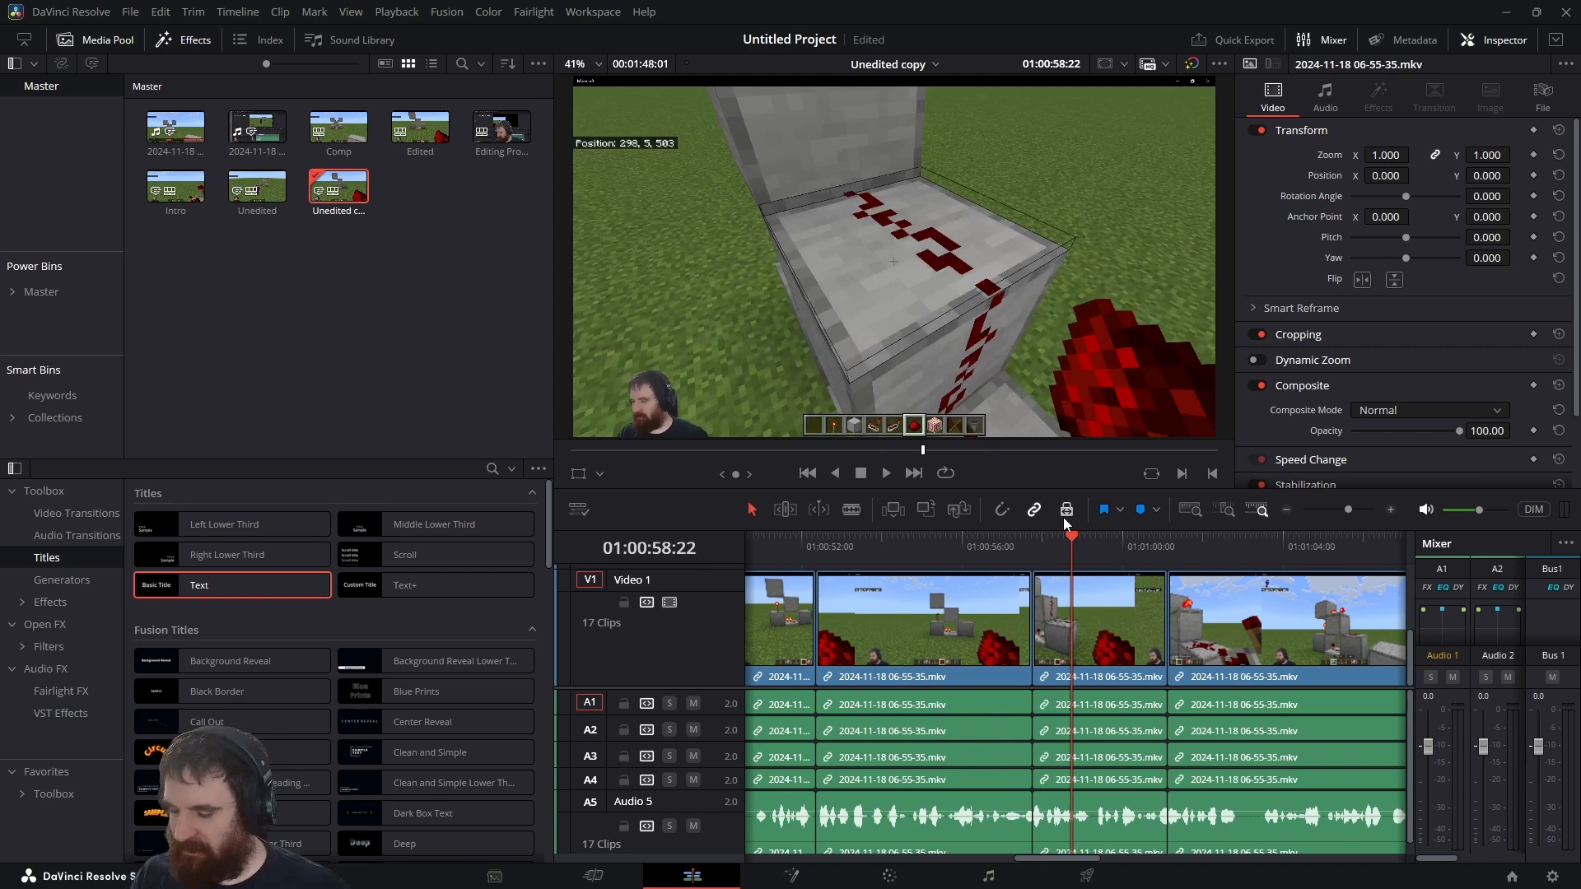
key(y)
drag(1090, 629, 1054, 647)
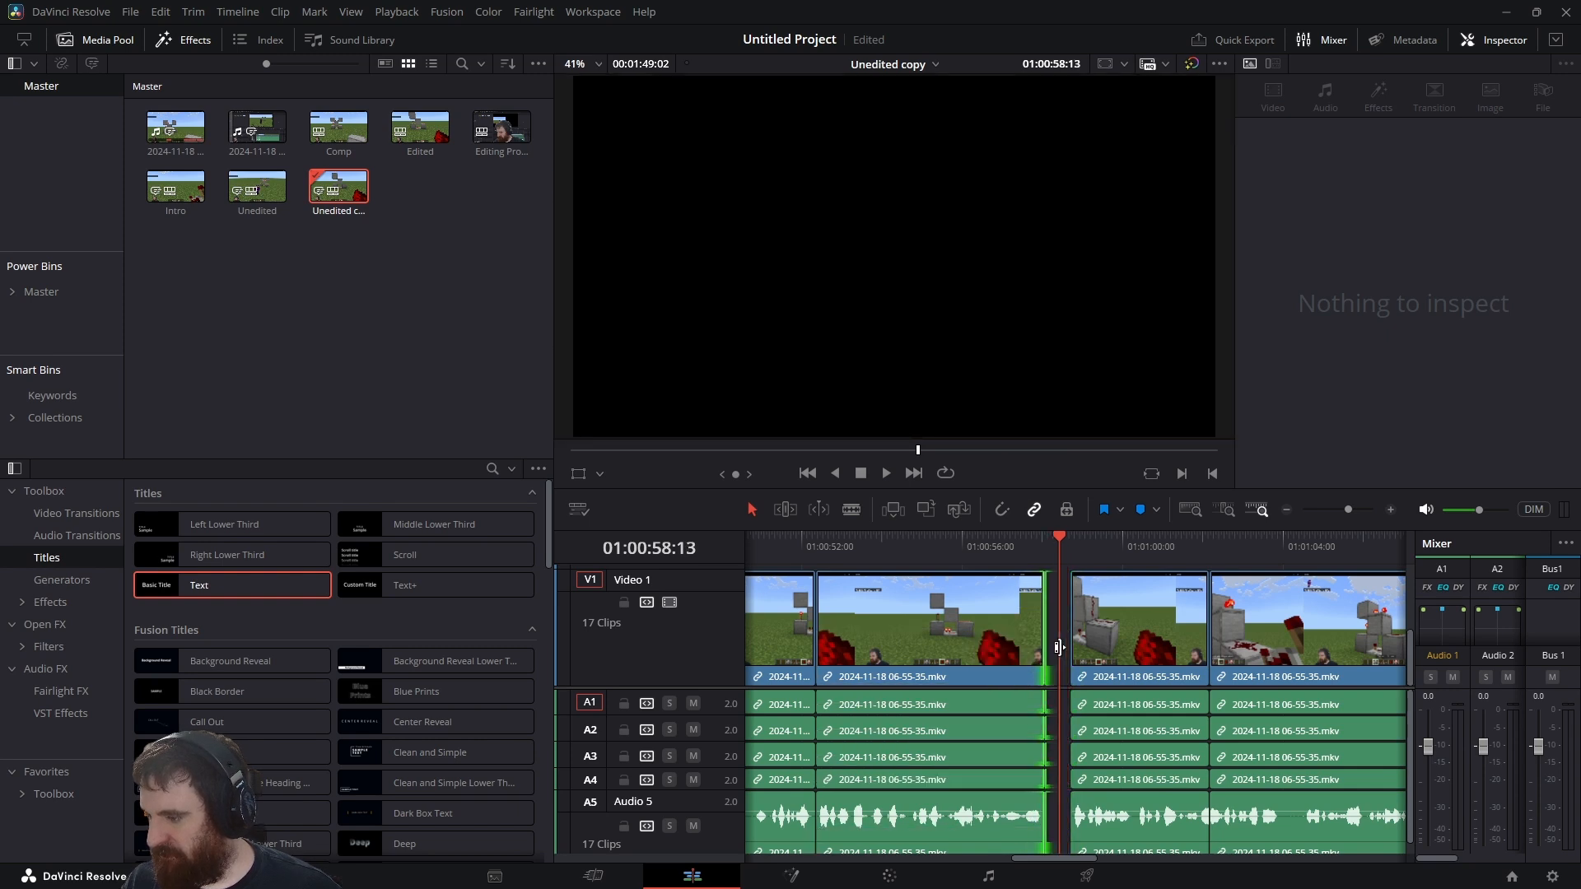
click(1011, 647)
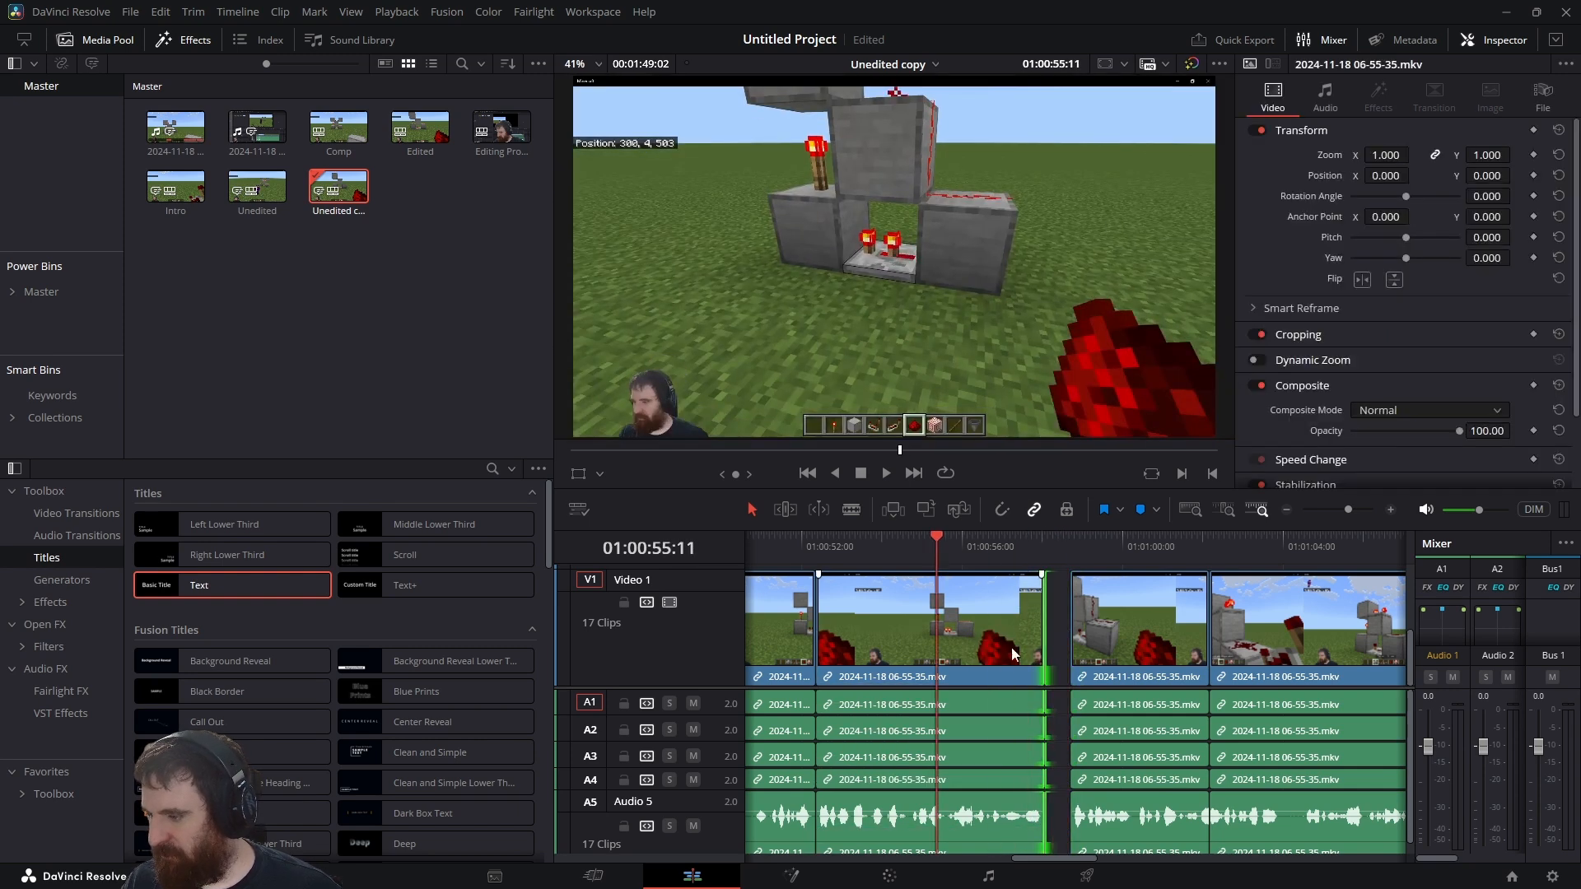
click(1059, 653)
key(BackSpace)
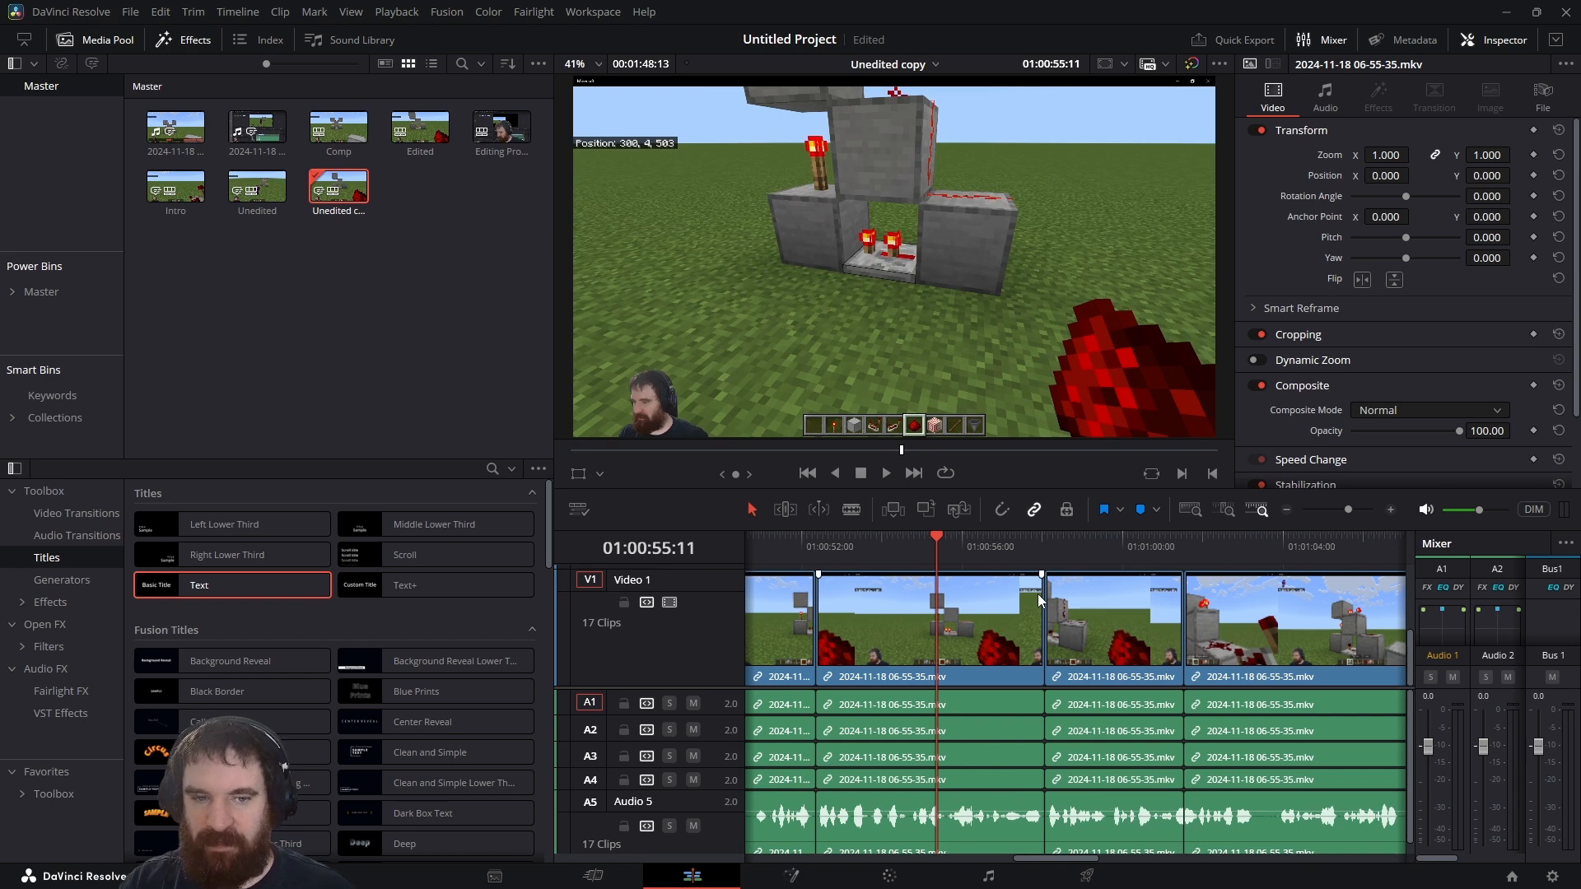
Open the audio transcription of the Unedited copy timeline and search it for "red".
right_click(341, 196)
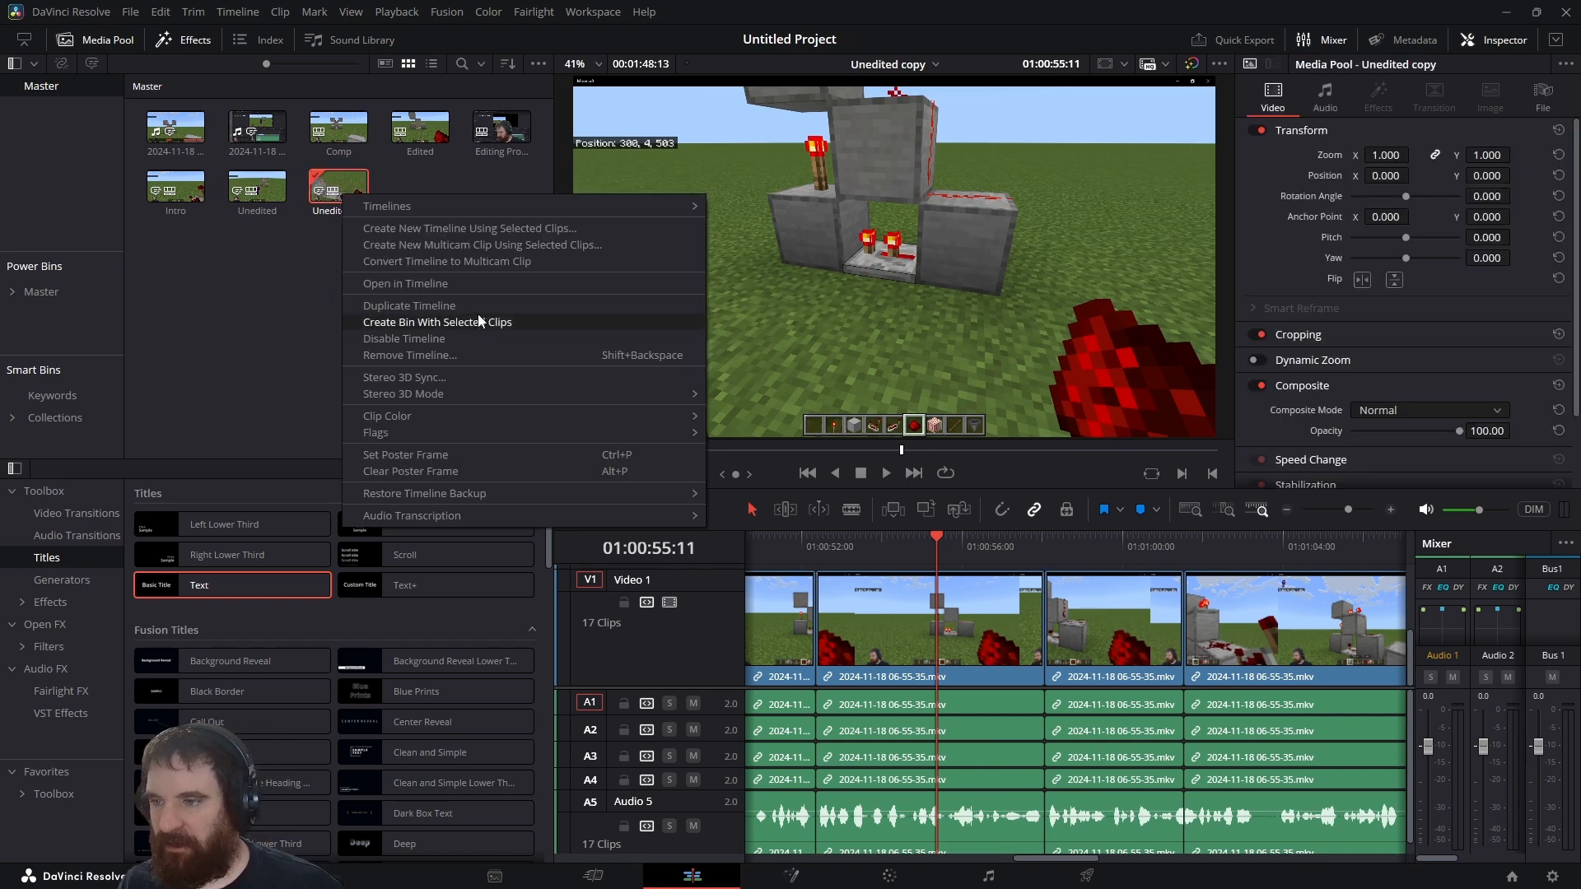
mouse_move(437, 211)
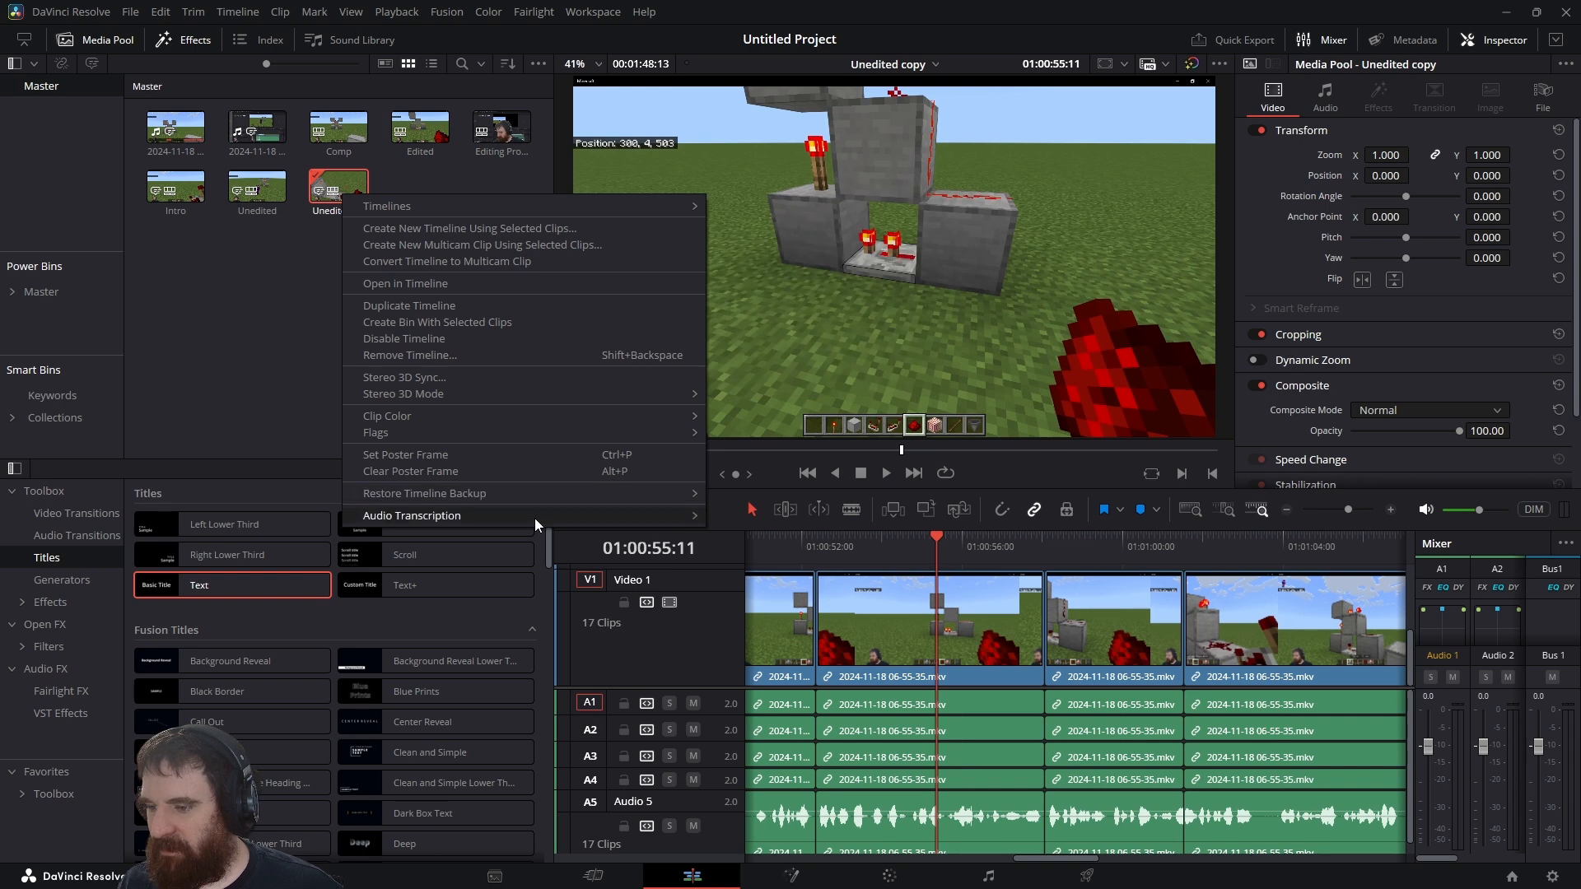
mouse_move(535, 517)
click(755, 517)
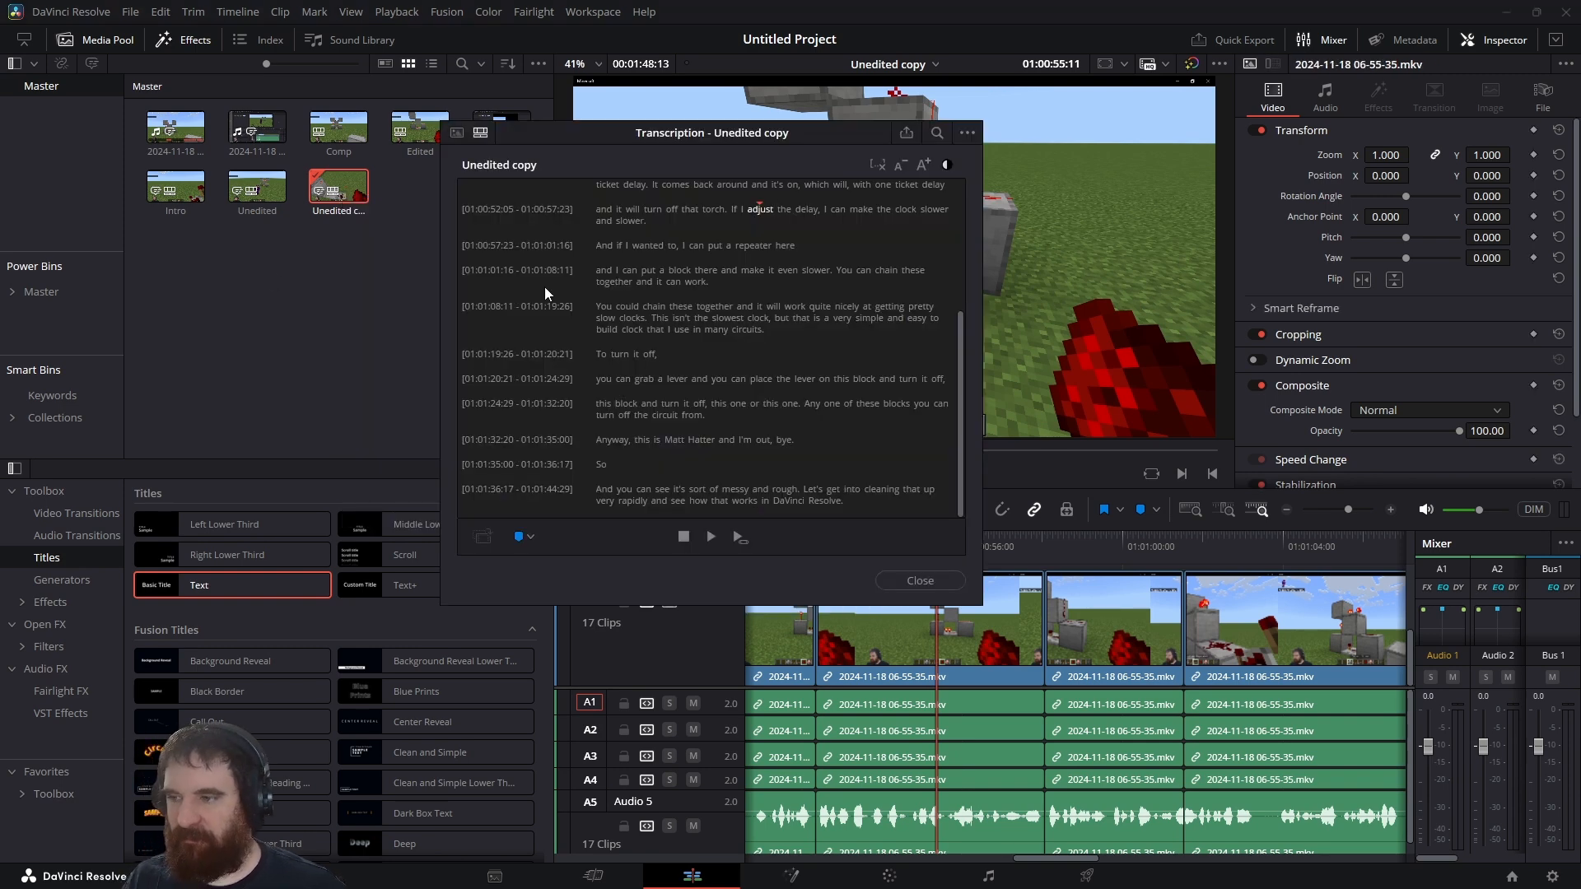
click(935, 134)
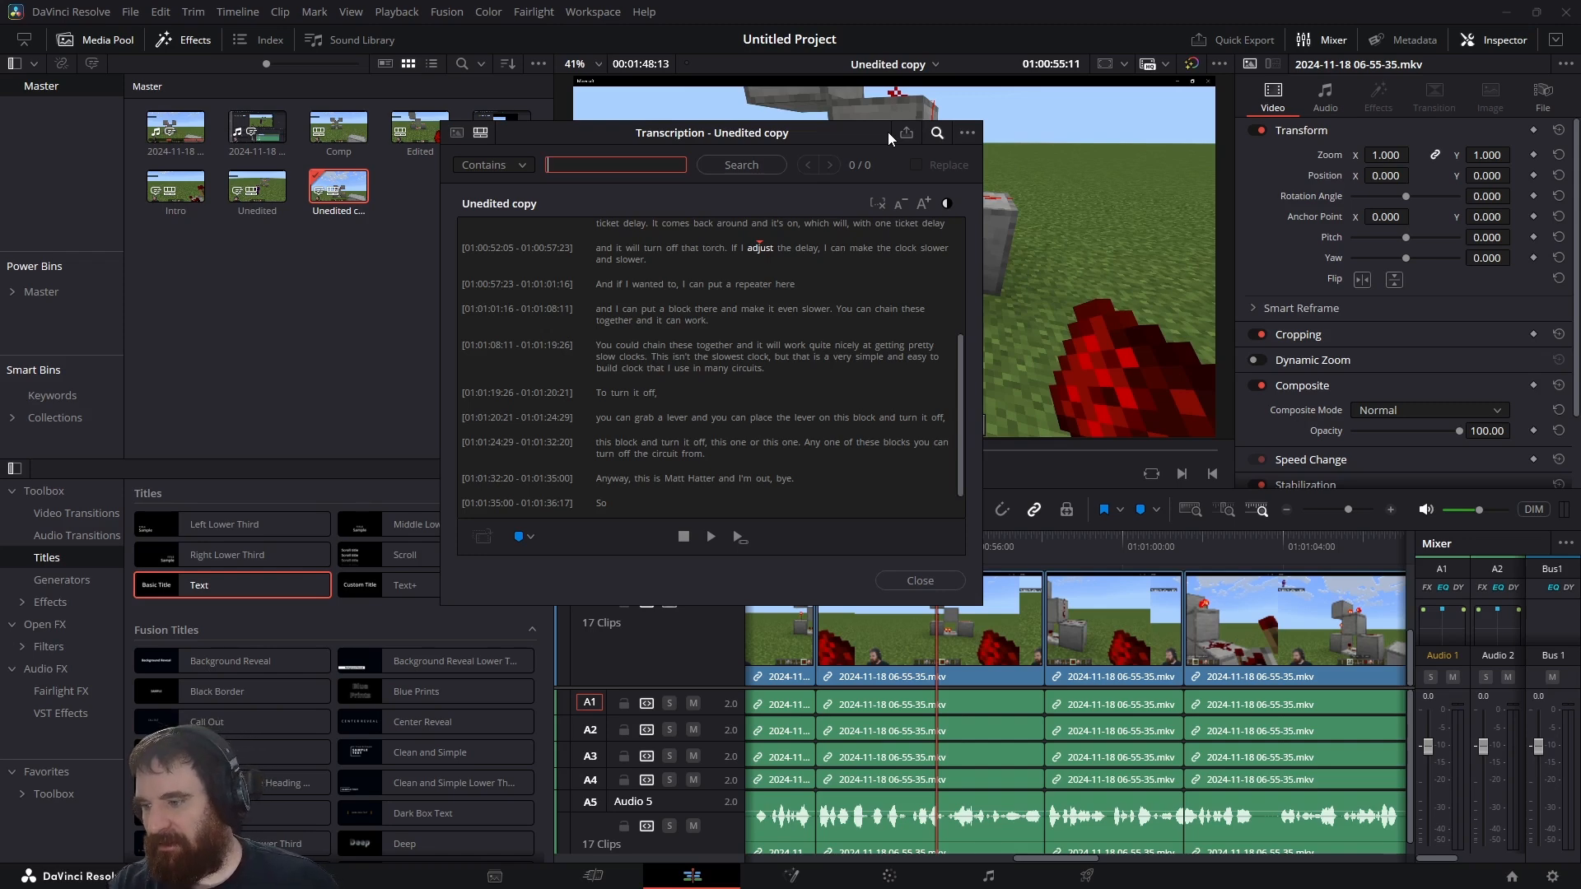
text(red)
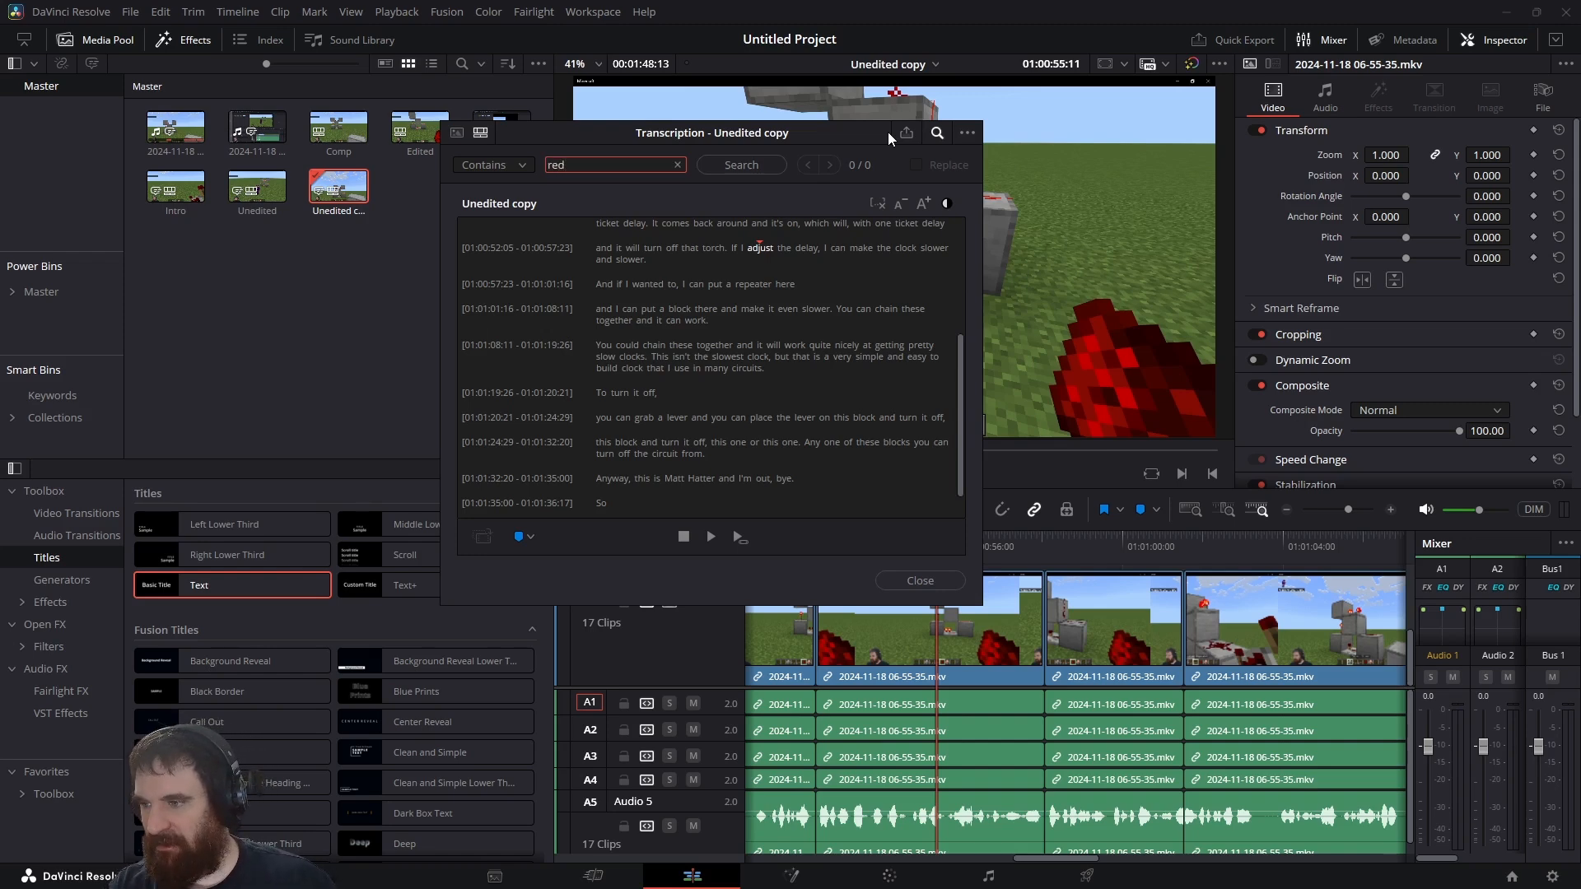
key(Return)
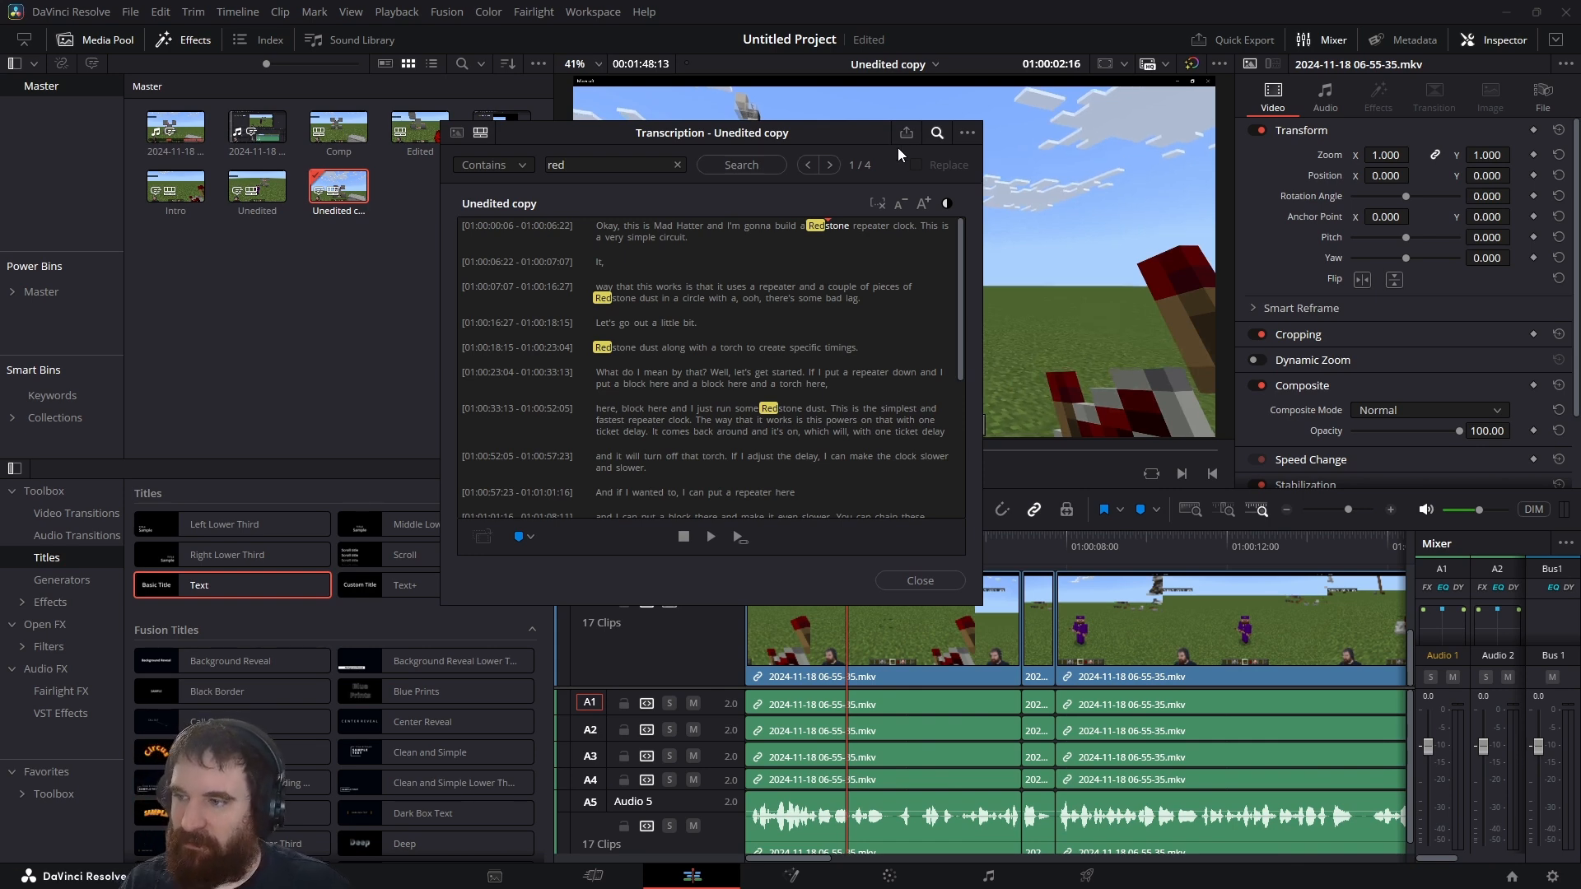
Extend the transcription search to "redstone", select the first match and move the transcription window clear of the viewer and timeline.
click(583, 163)
text(stone)
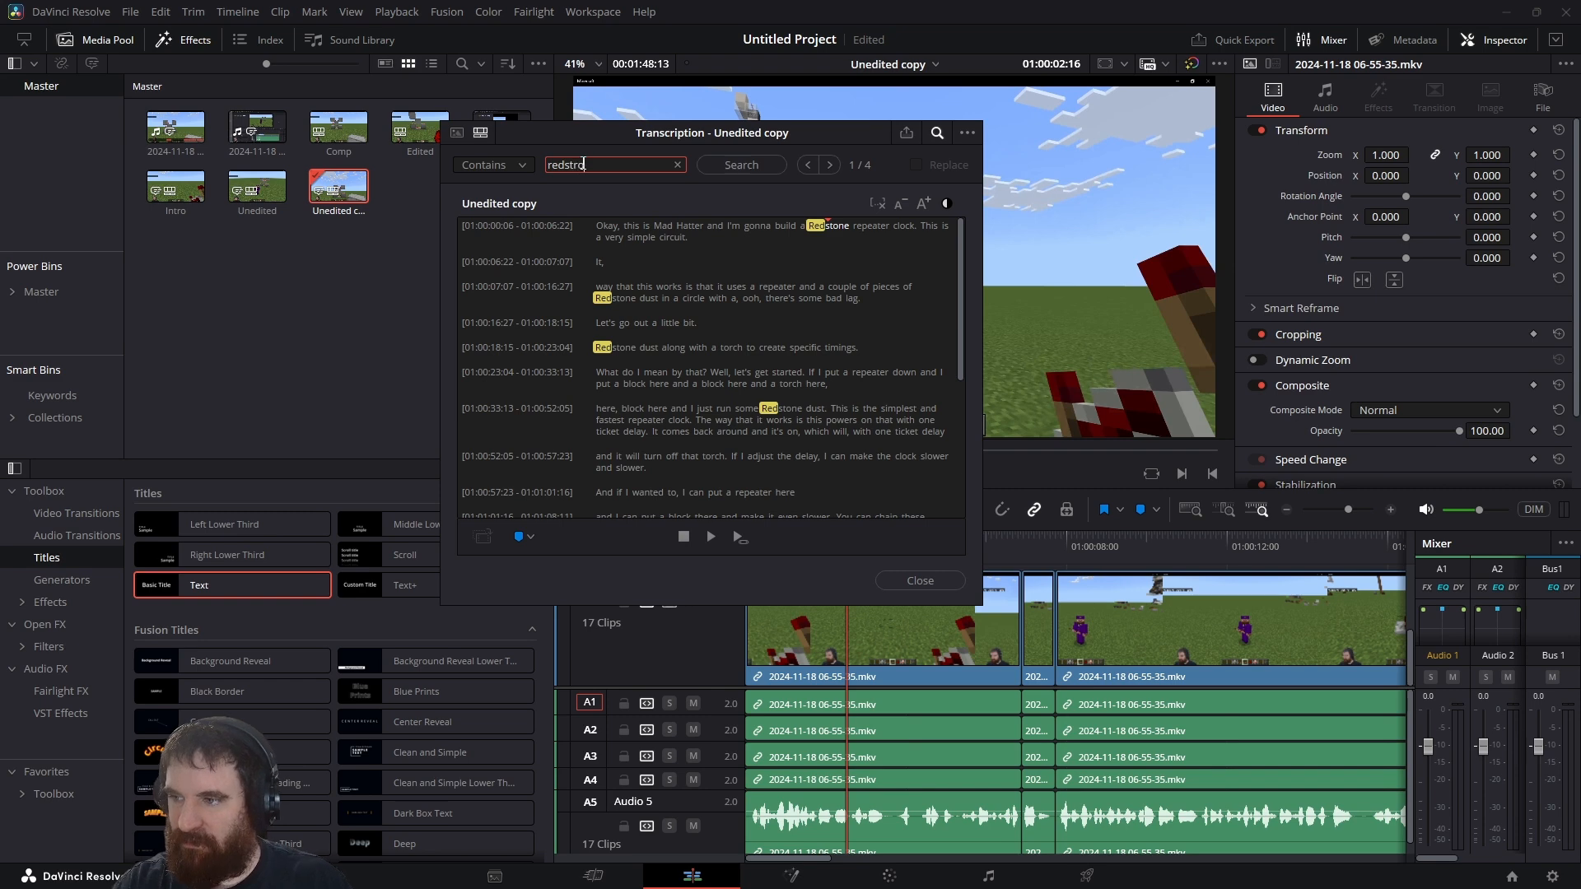
key(Return)
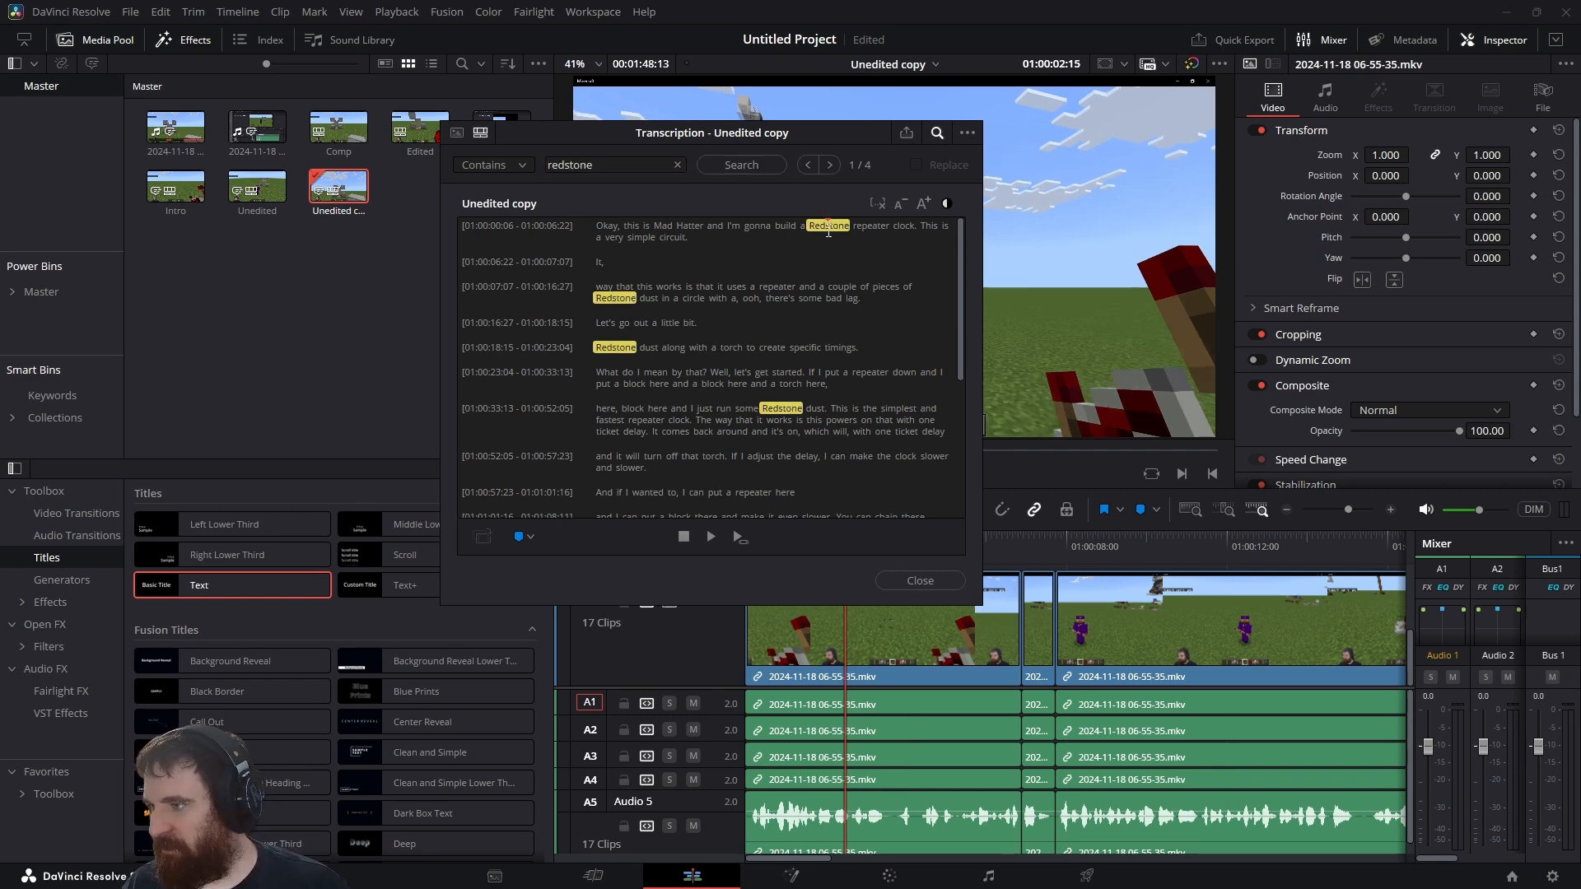
click(829, 226)
drag(783, 139, 342, 96)
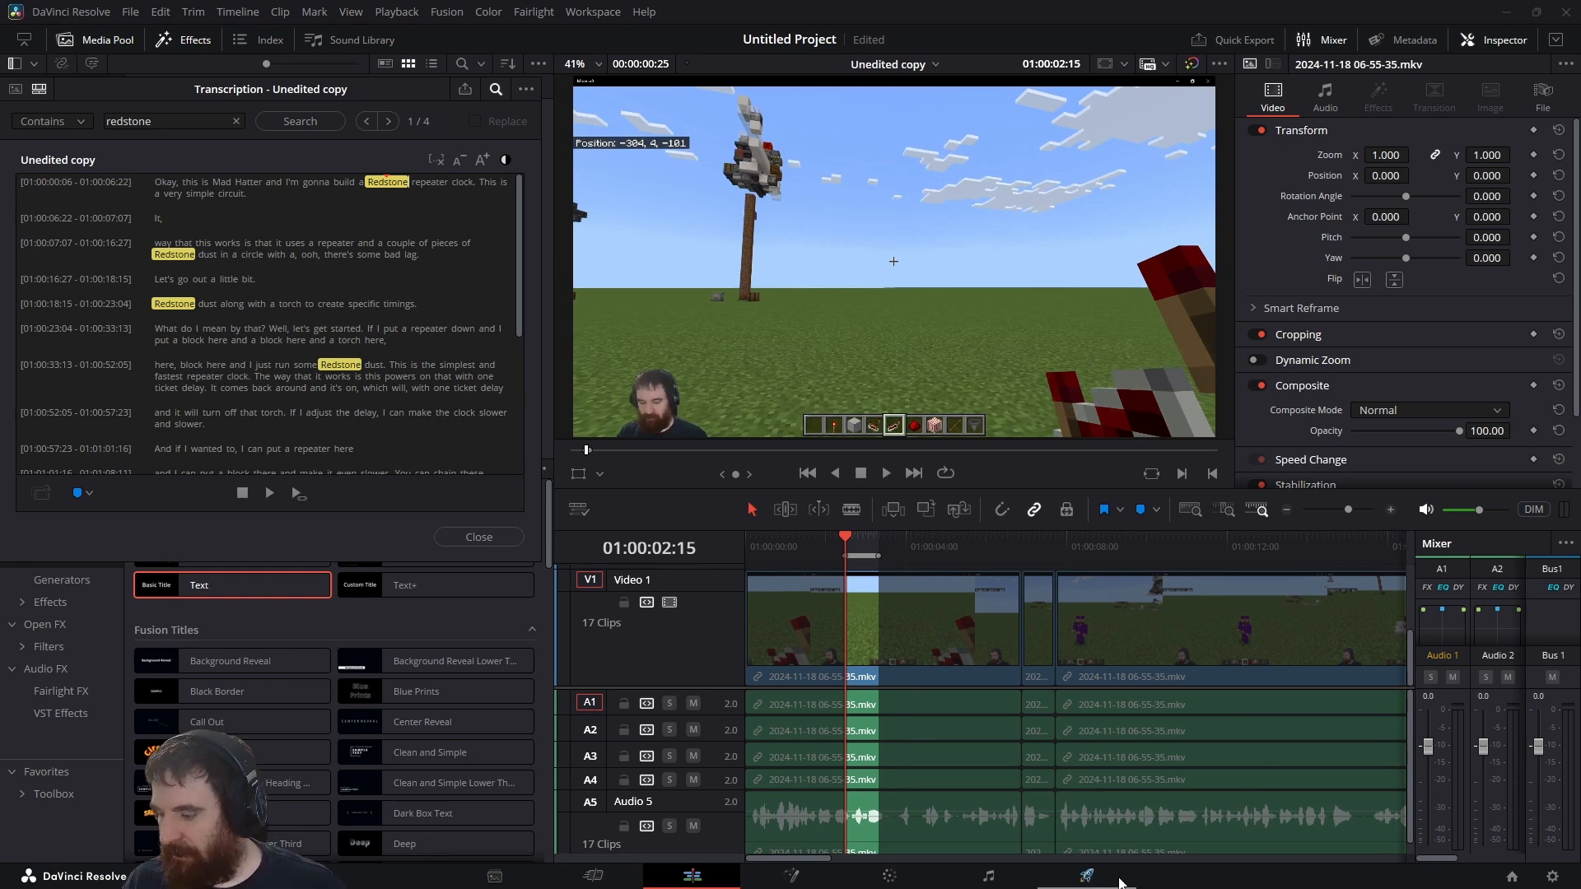
View the Unedited copy timeline's audio tracks in Fairlight and return to the Edit page.
click(989, 876)
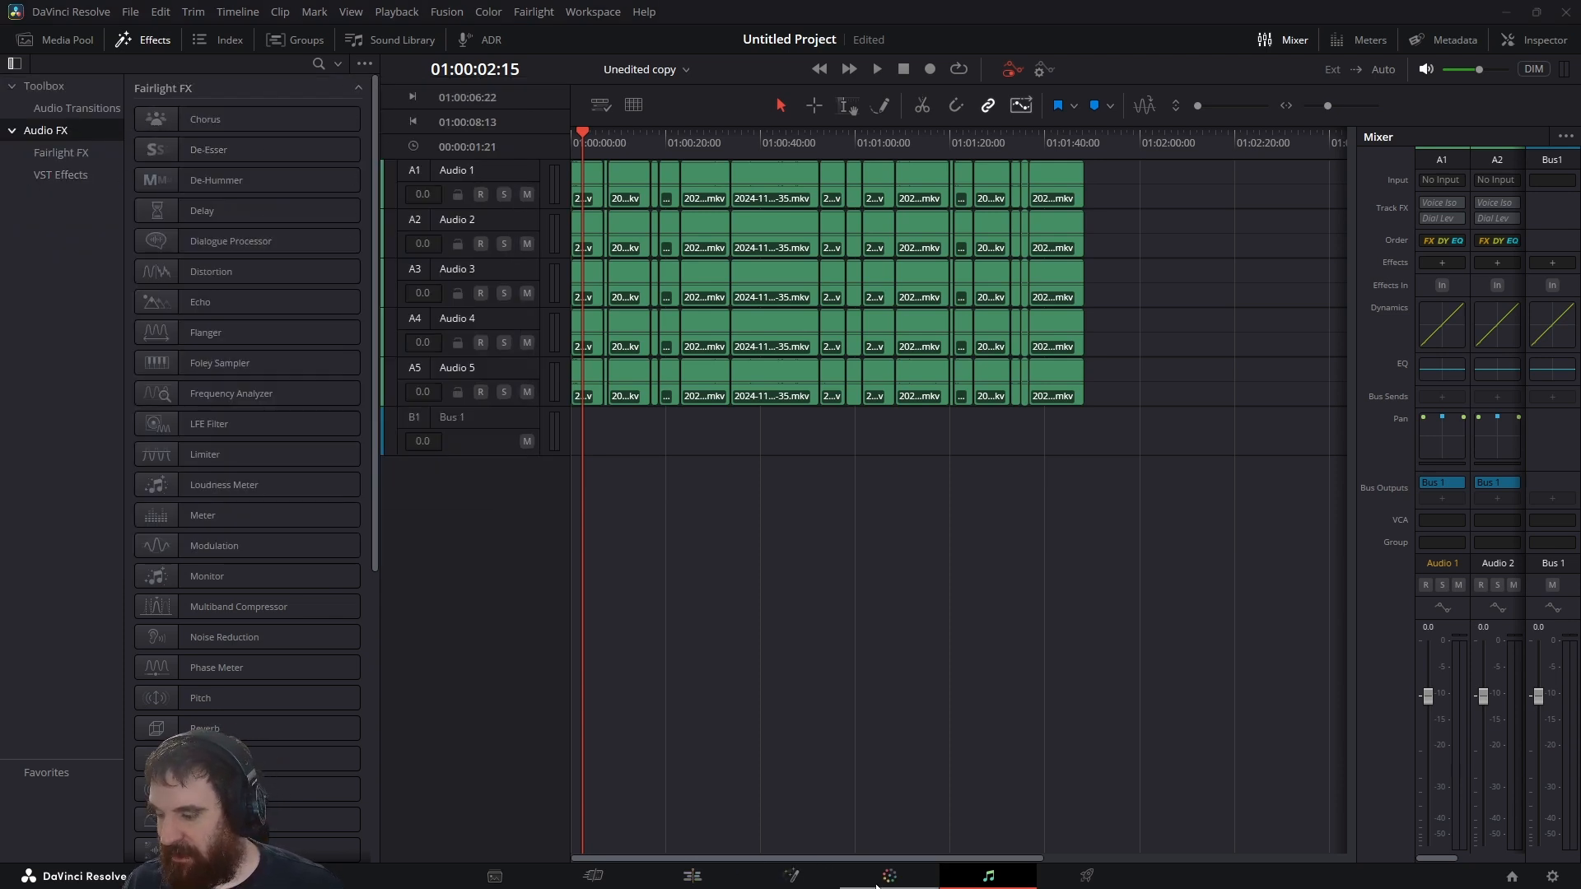
click(707, 880)
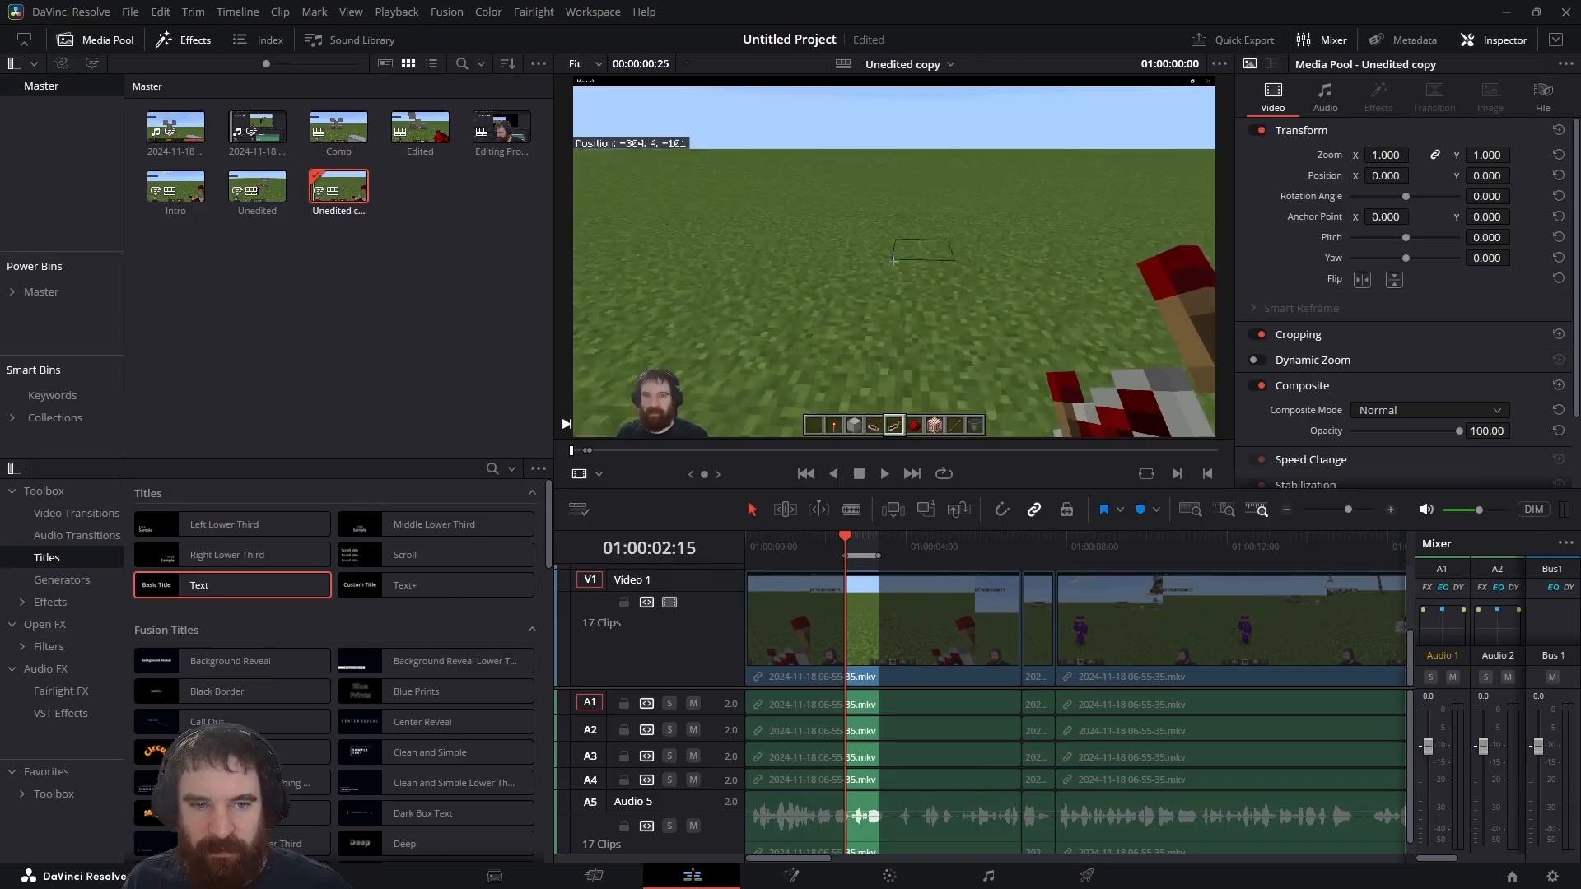
drag(0, 206, 0, 214)
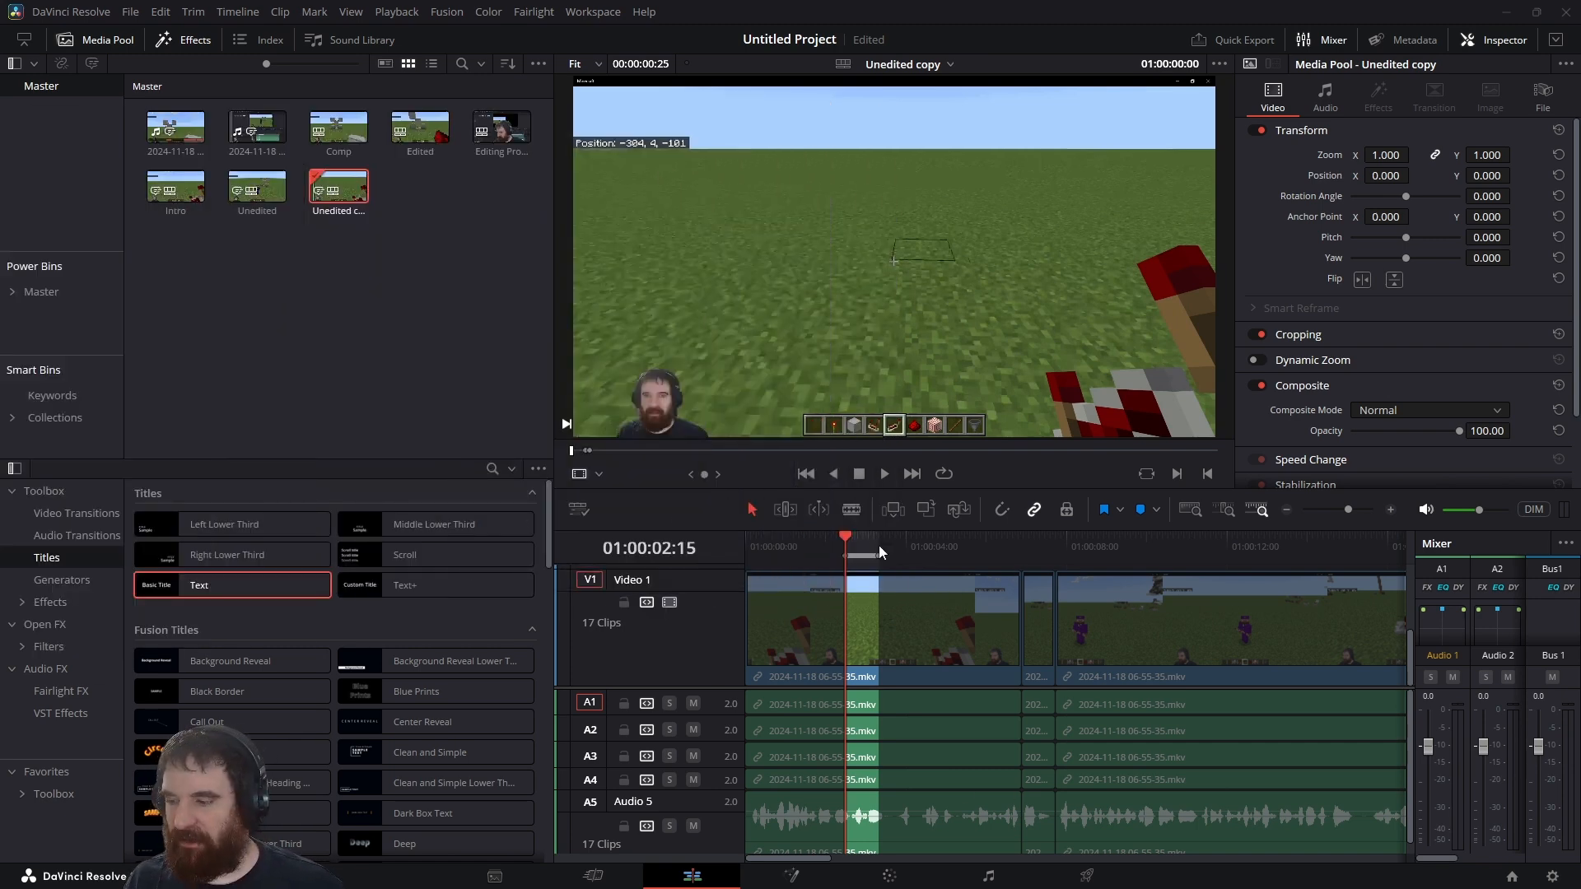
Clear the in and out range around 01:00:02:15 on the Unedited copy timeline.
click(918, 570)
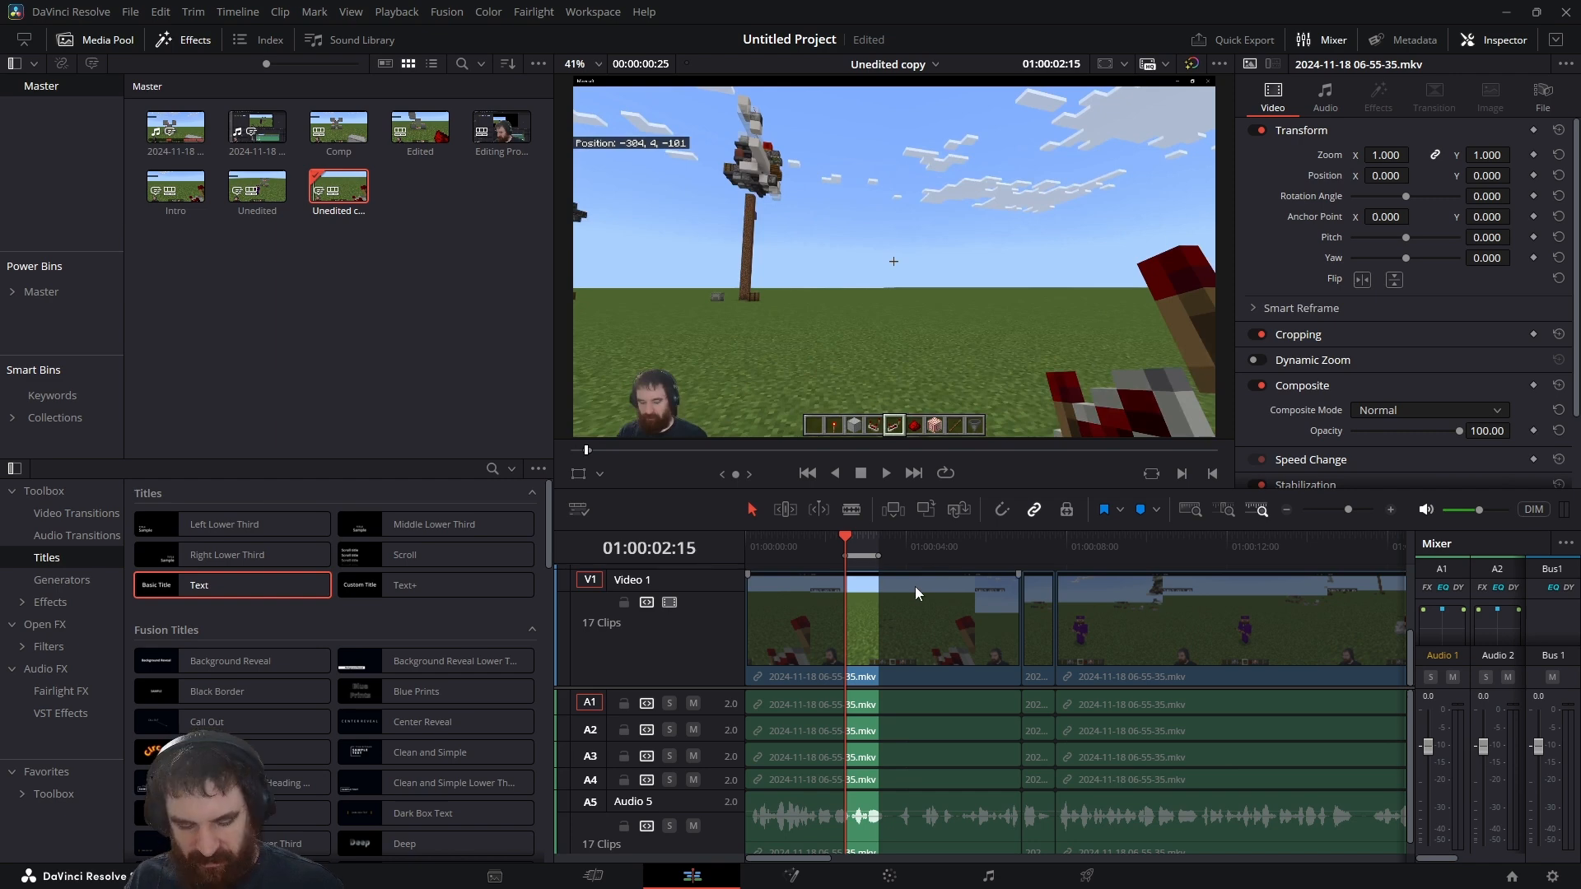
key(alt+x)
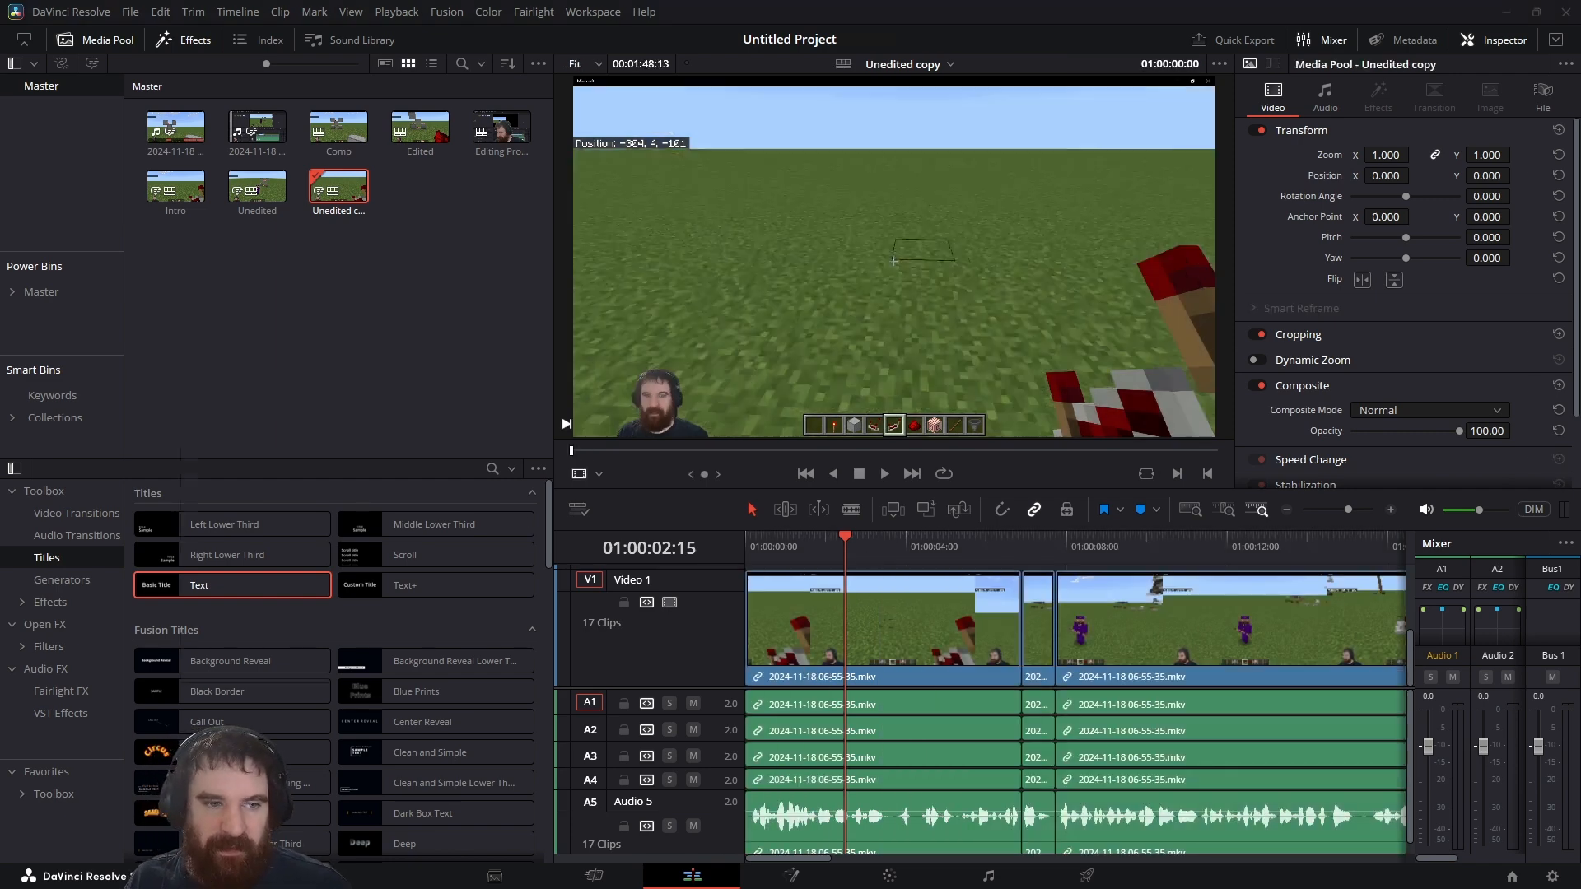
drag(1081, 191, 941, 244)
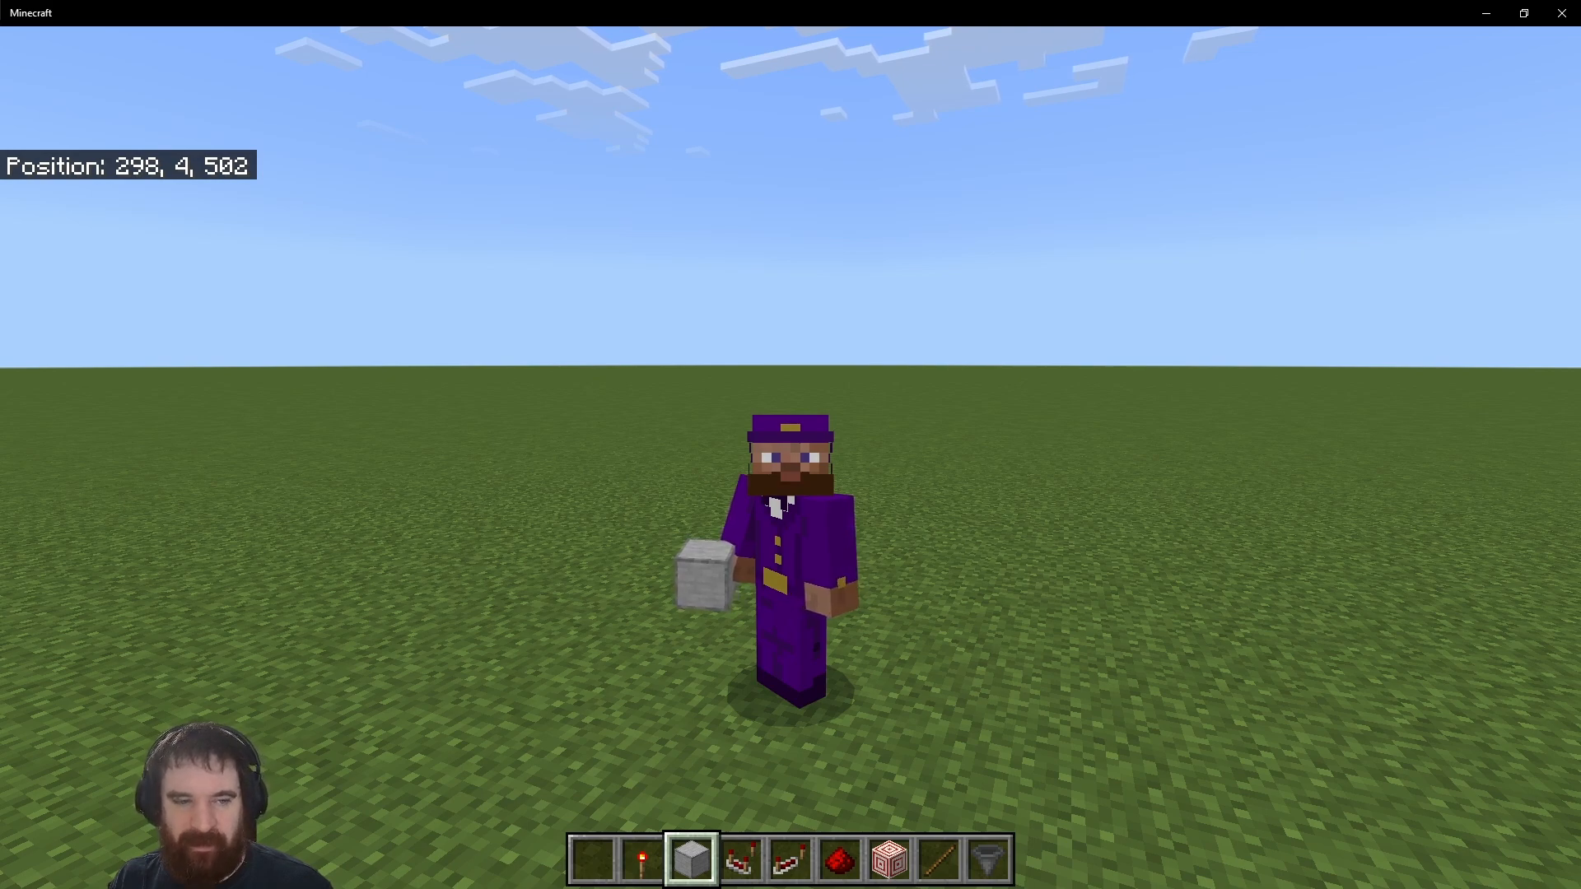
key(F5)
key(5)
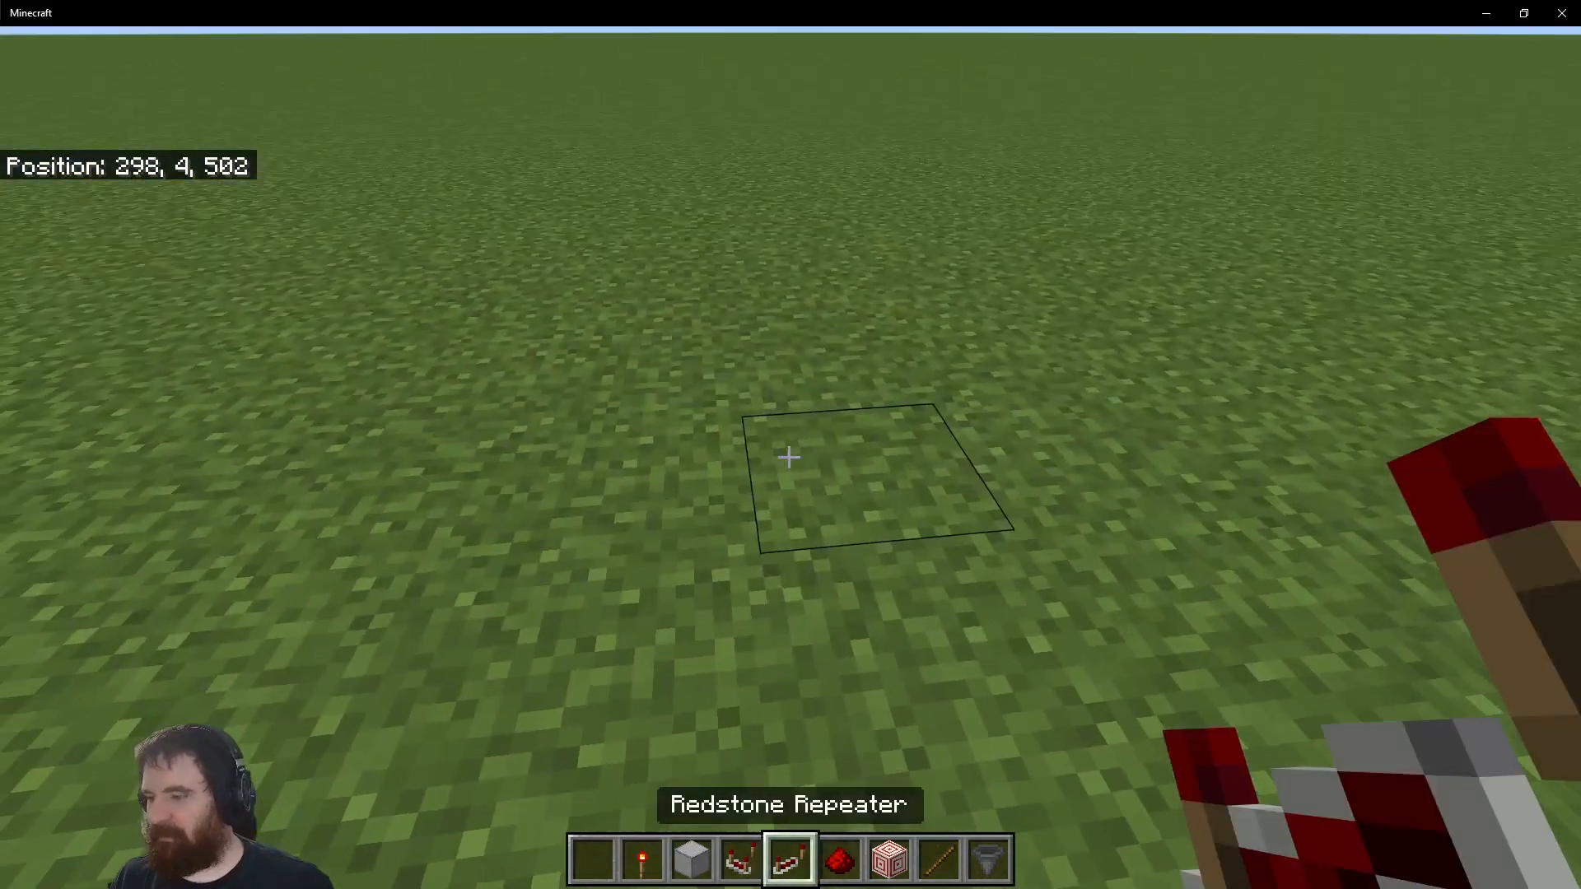
right_click(788, 457)
key(6)
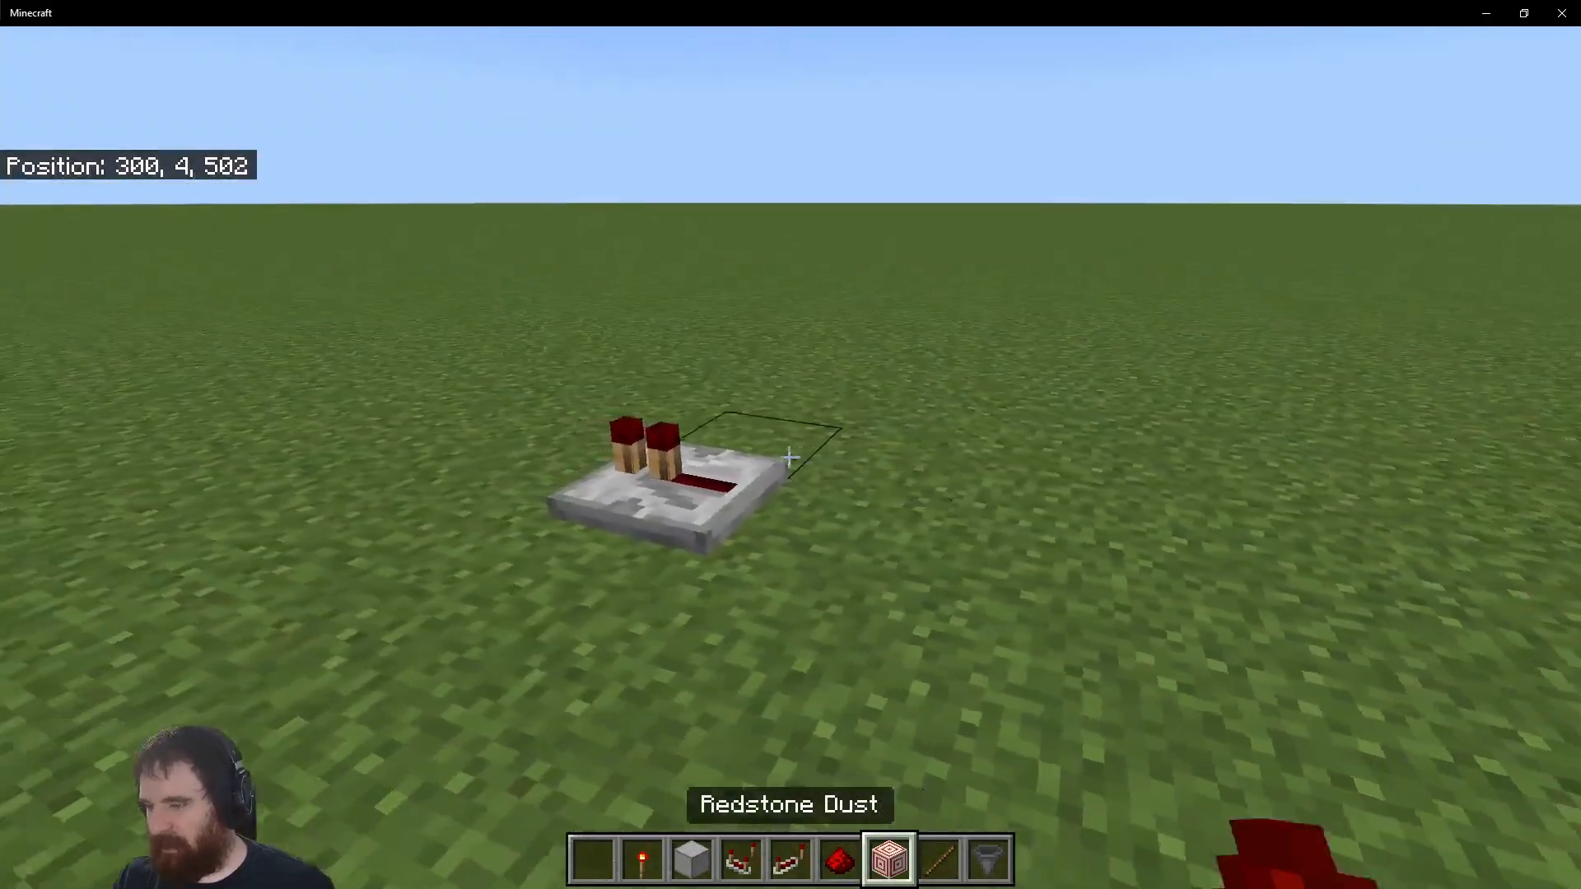
key(7)
key(6)
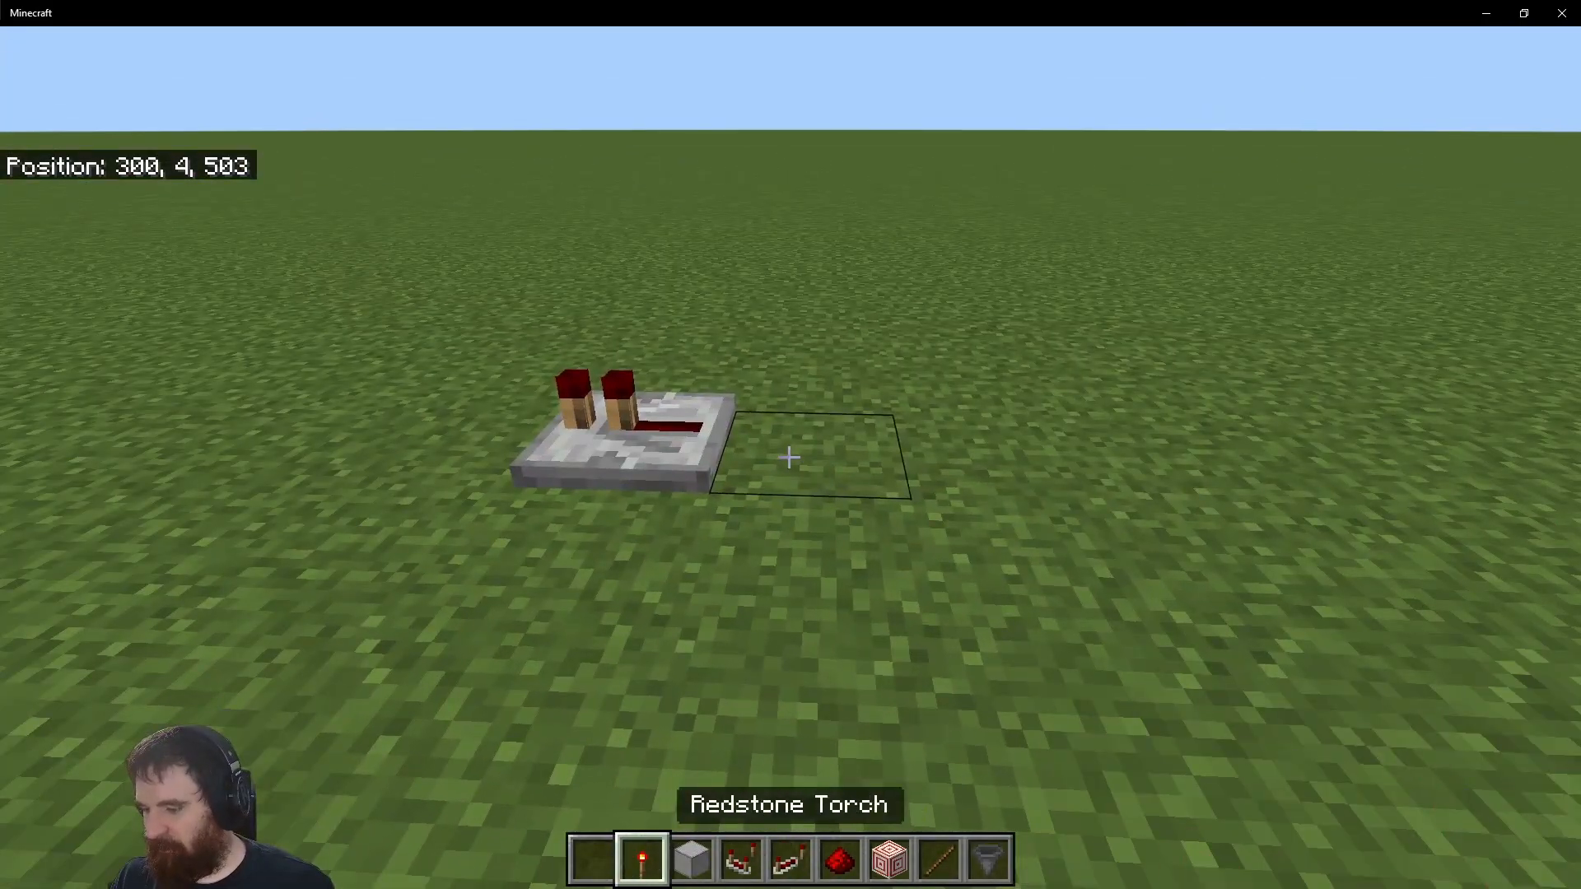
key(3)
right_click(788, 457)
right_click(789, 457)
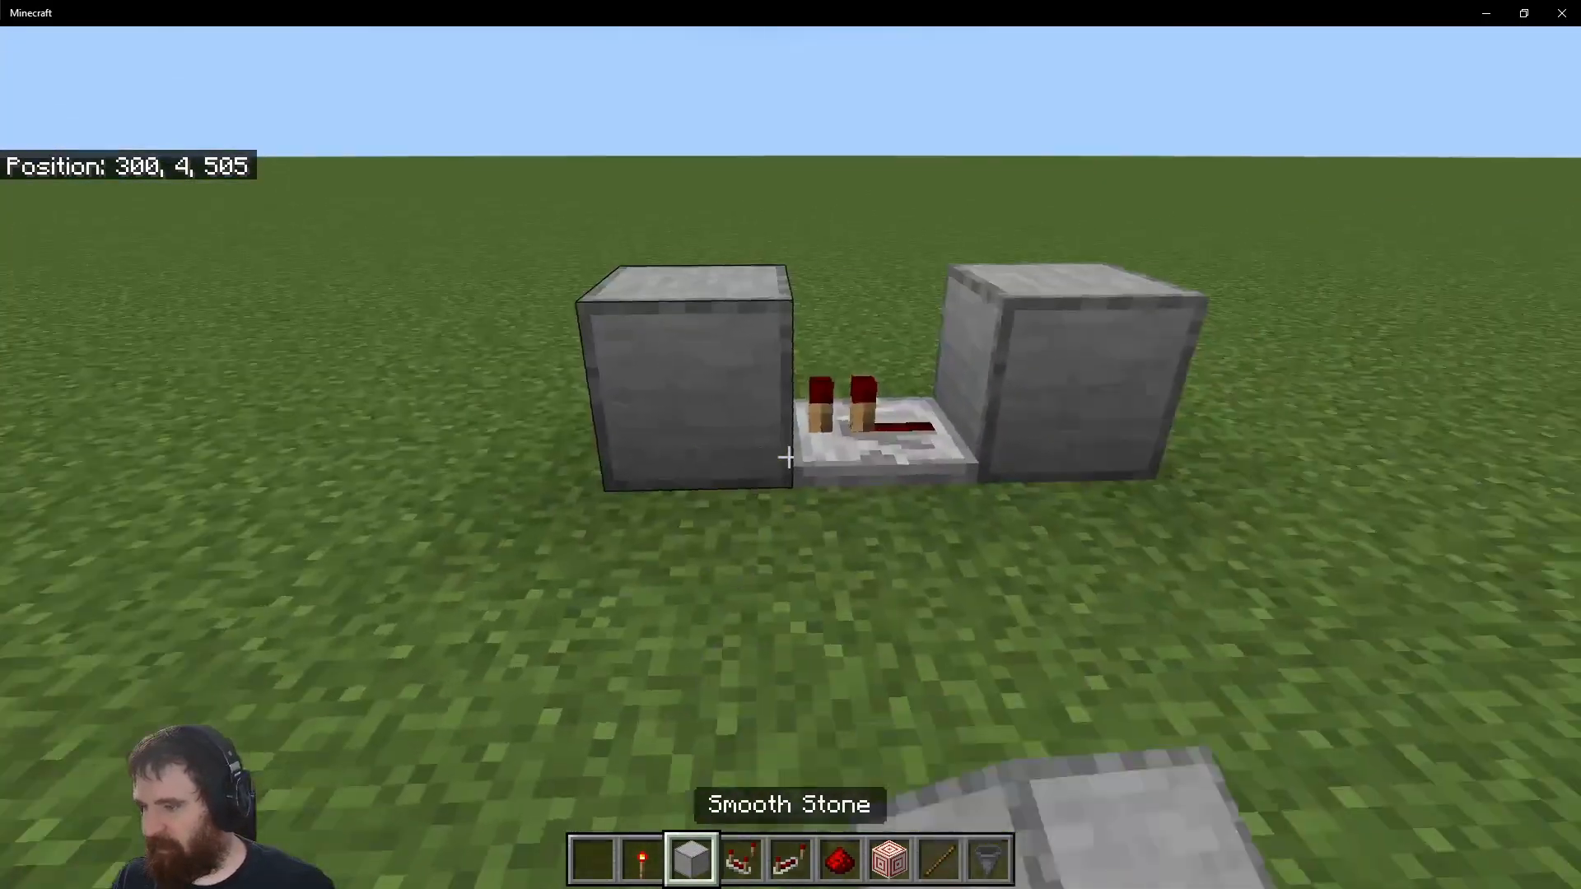
key(4)
key(2)
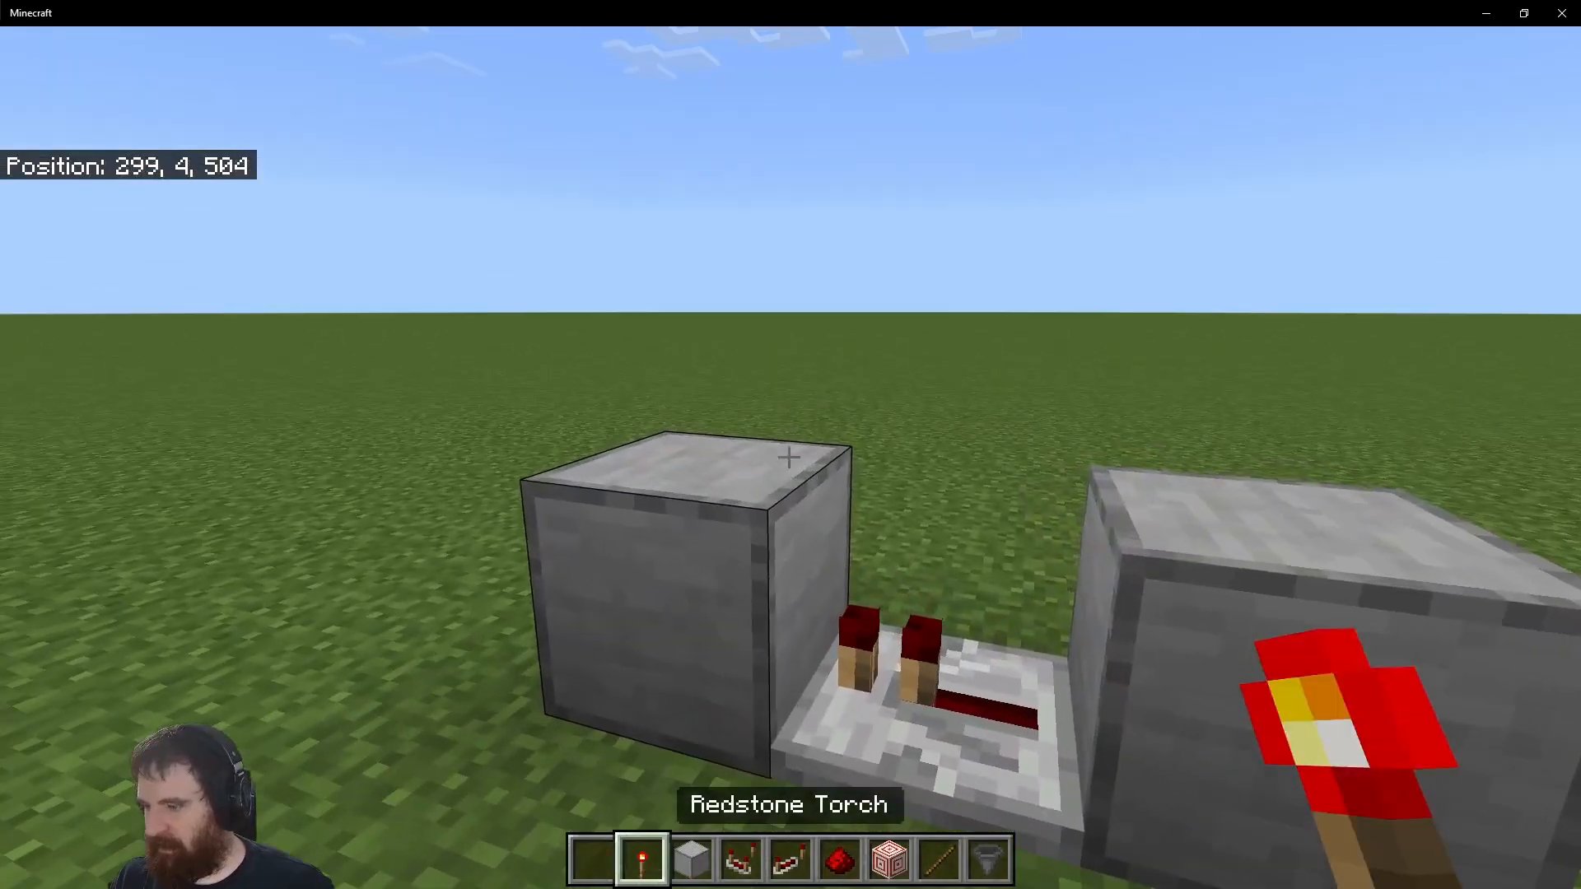
right_click(788, 457)
key(3)
right_click(788, 457)
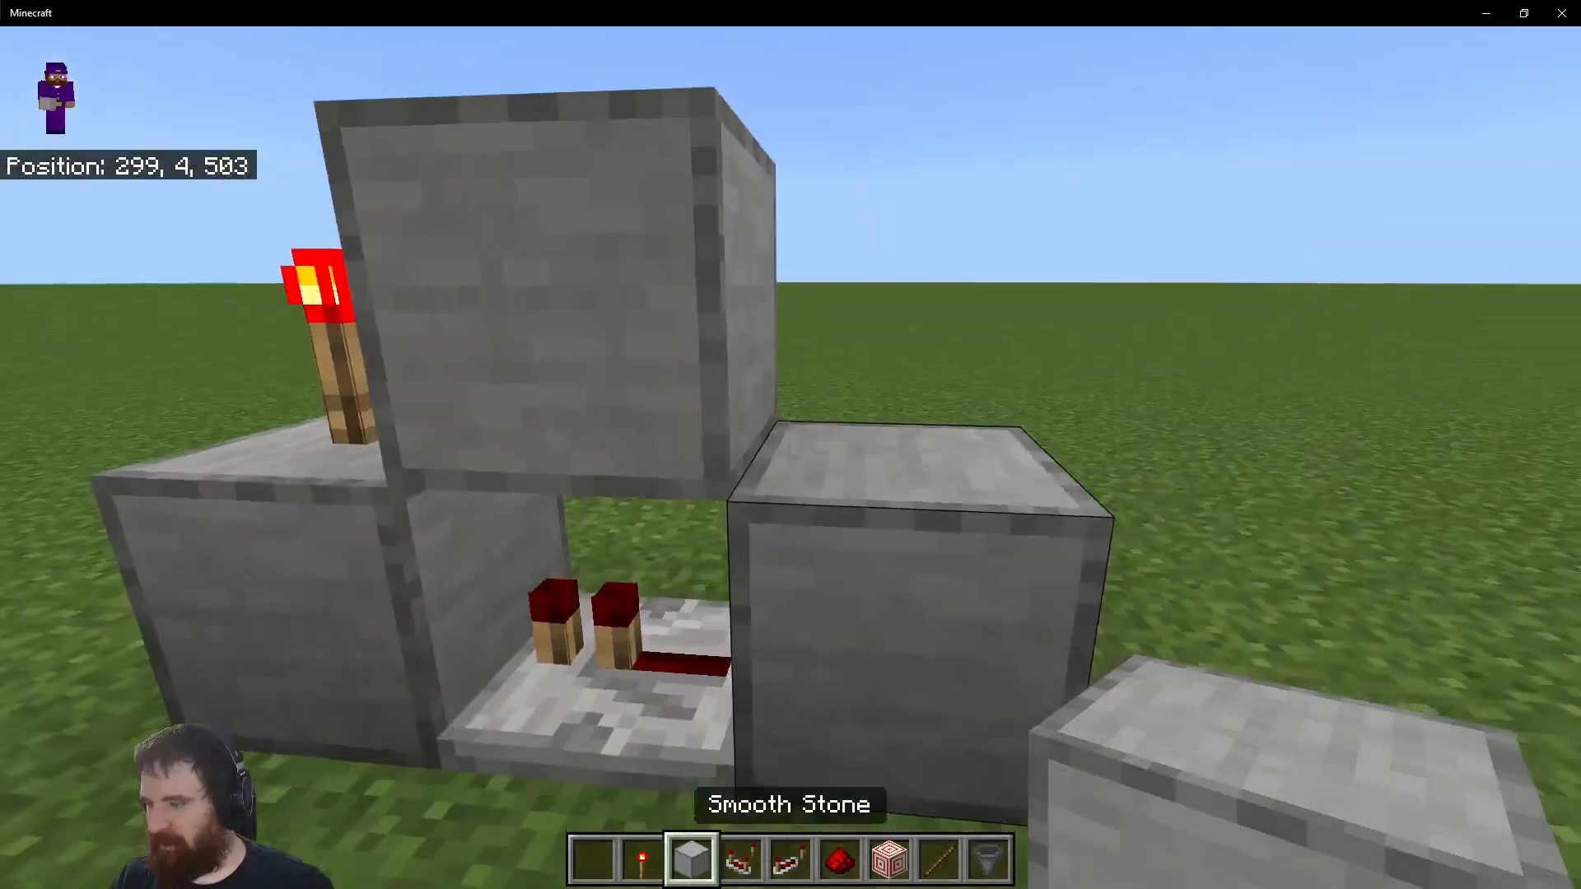
key(d)
key(space)
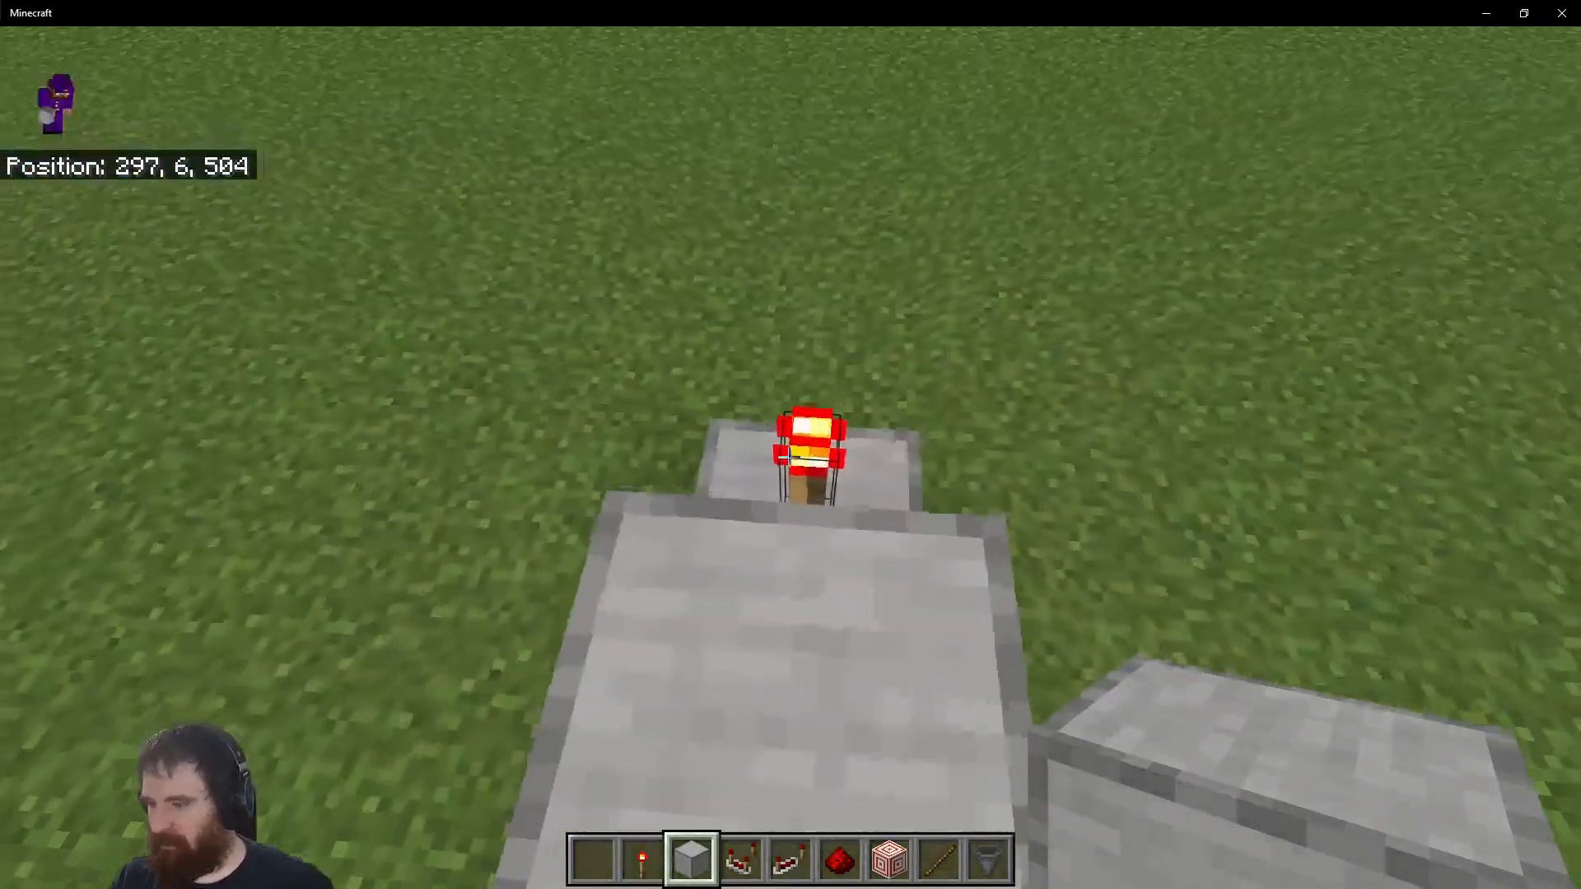
scroll(789, 457, down, 3)
key(s)
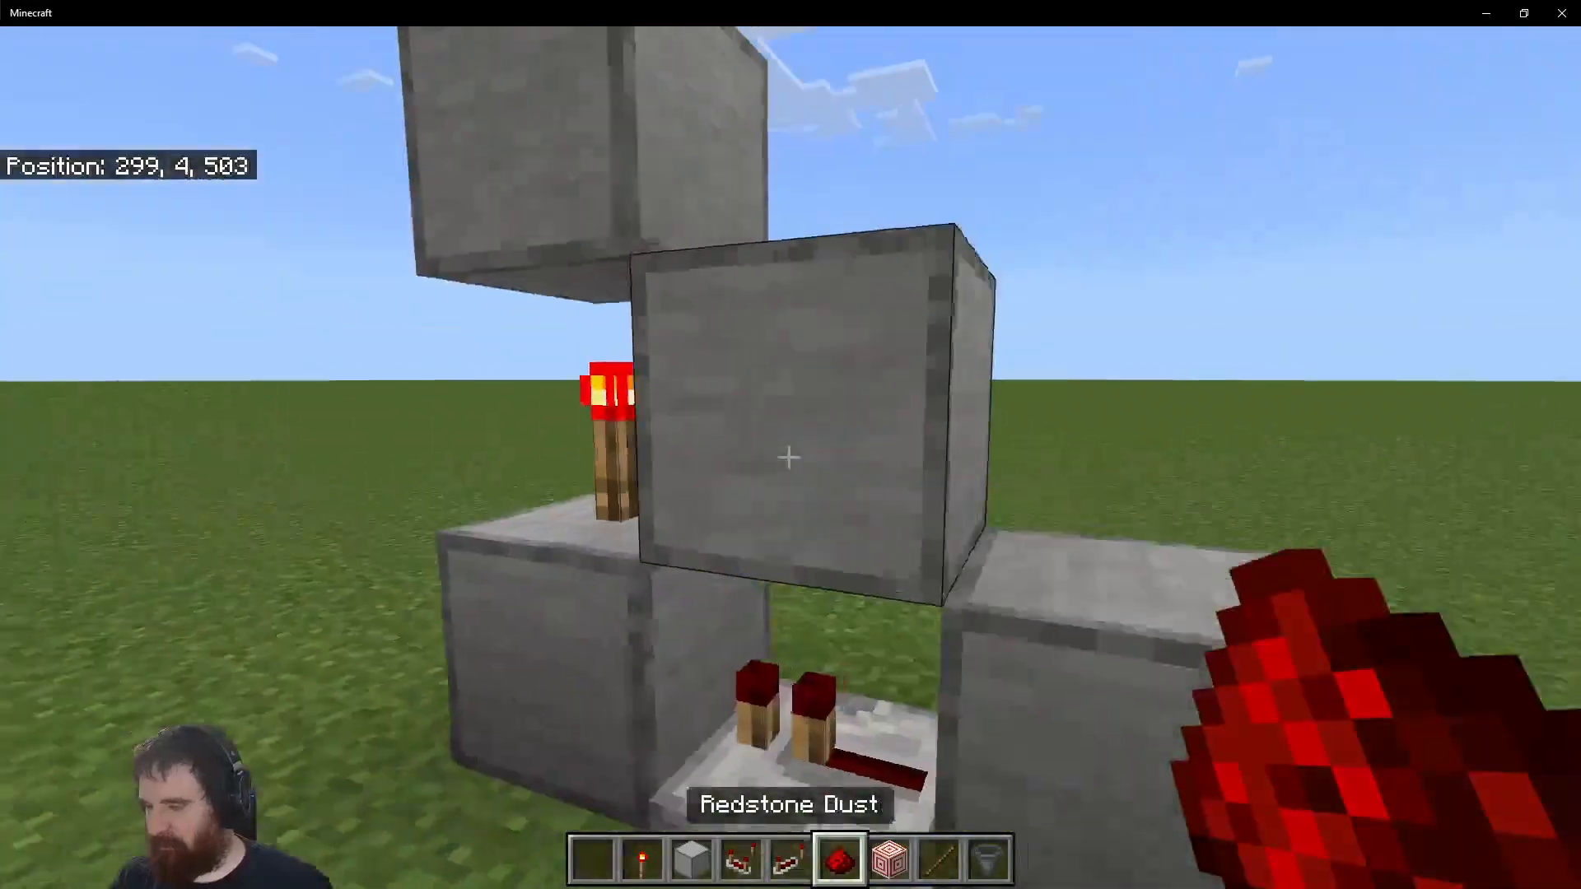
key(s)
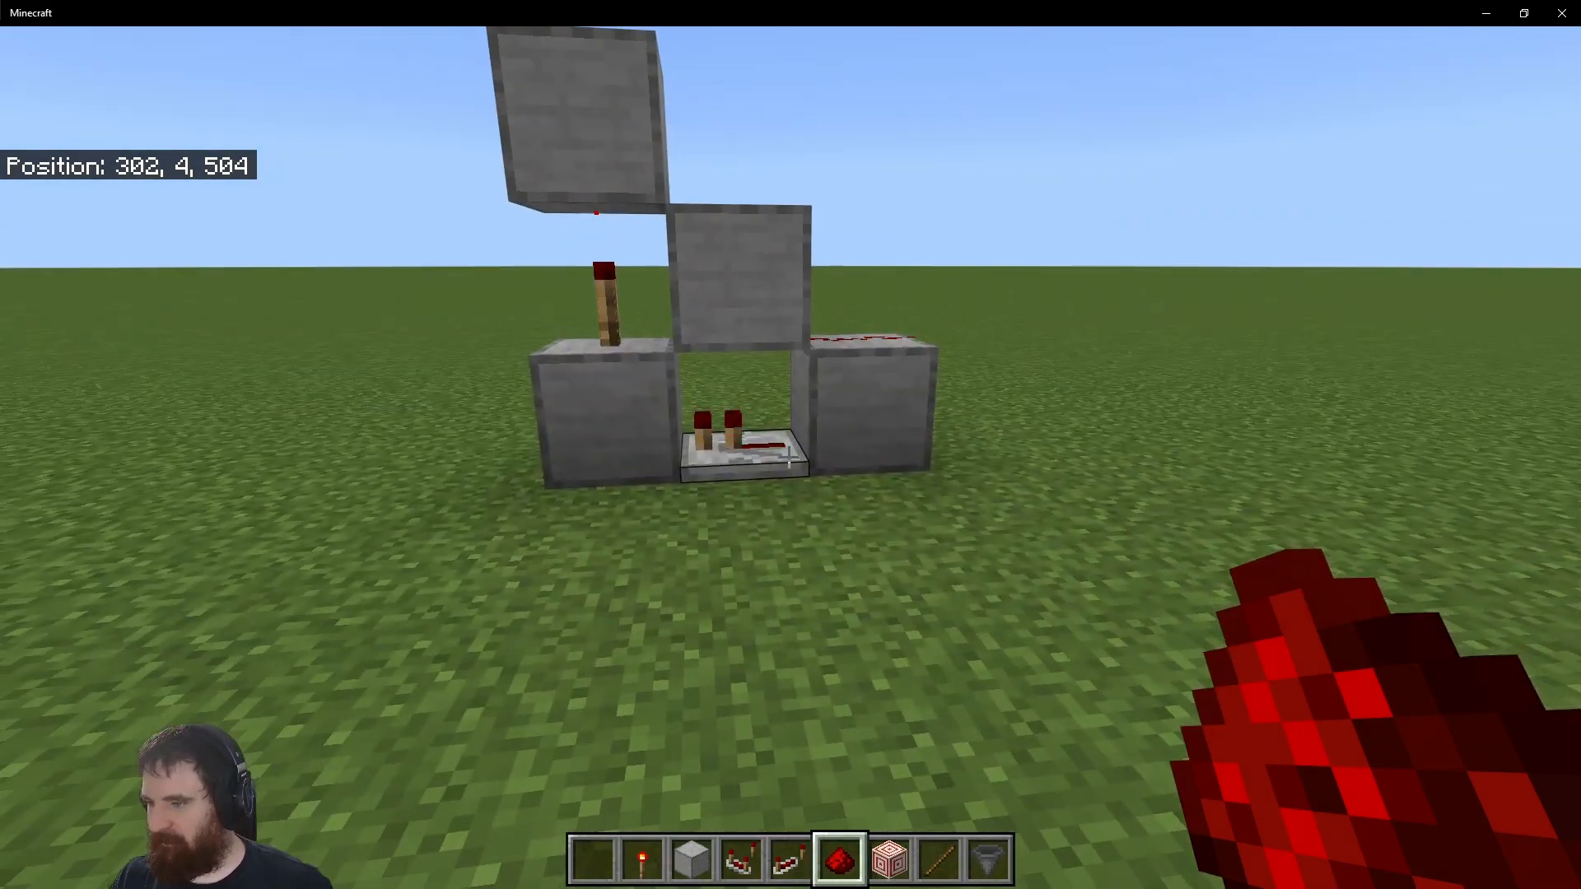
key(w)
key(w)
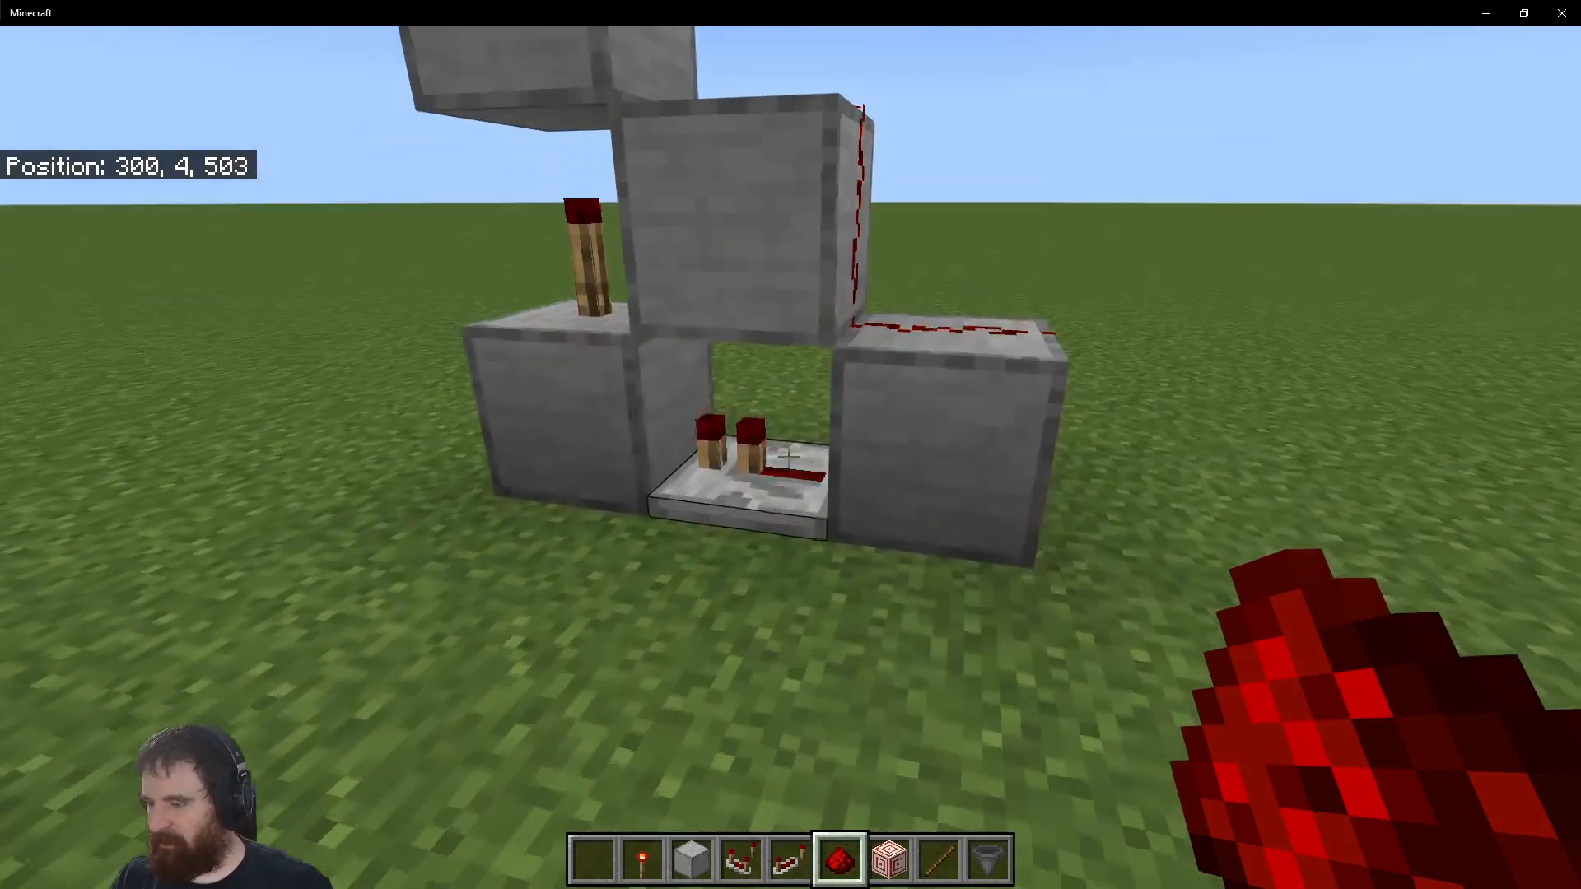
right_click(787, 457)
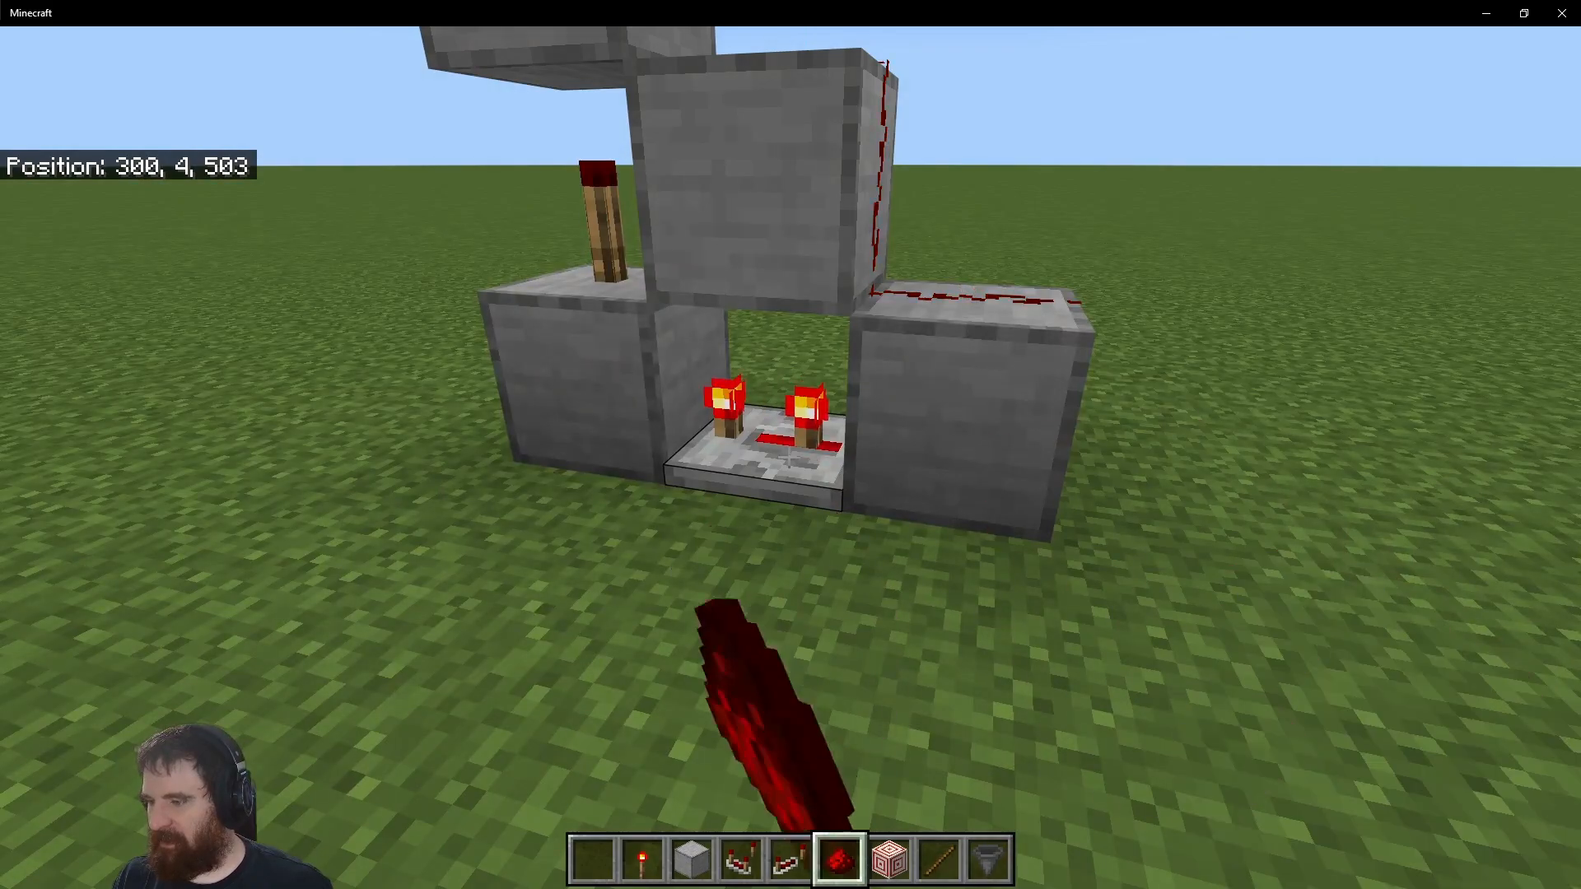
right_click(788, 457)
key(w)
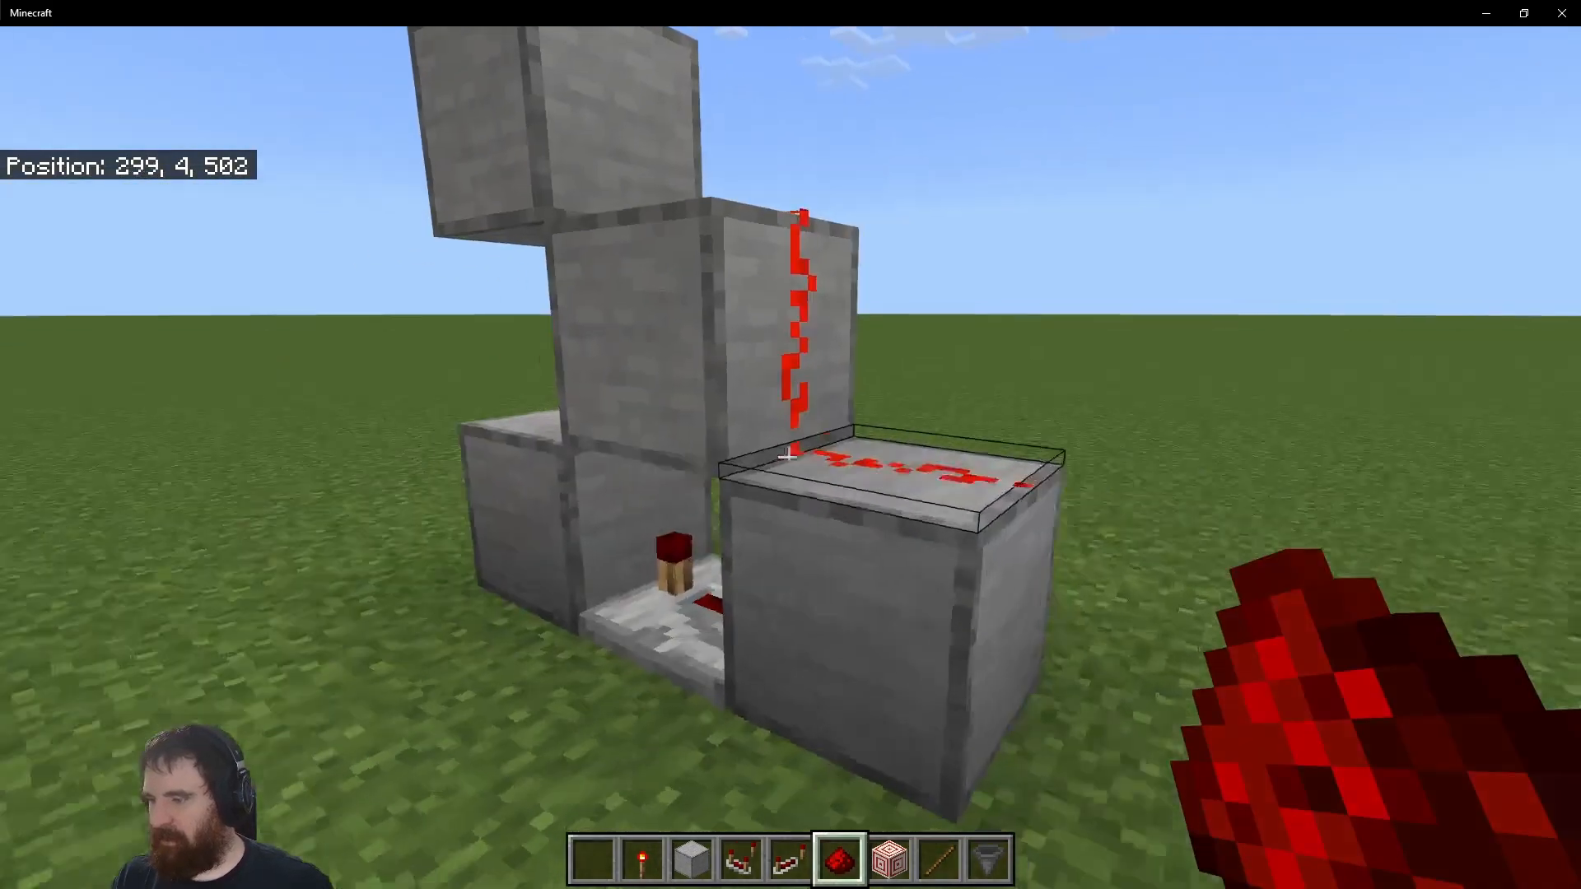
key(space)
scroll(788, 457, up, 1)
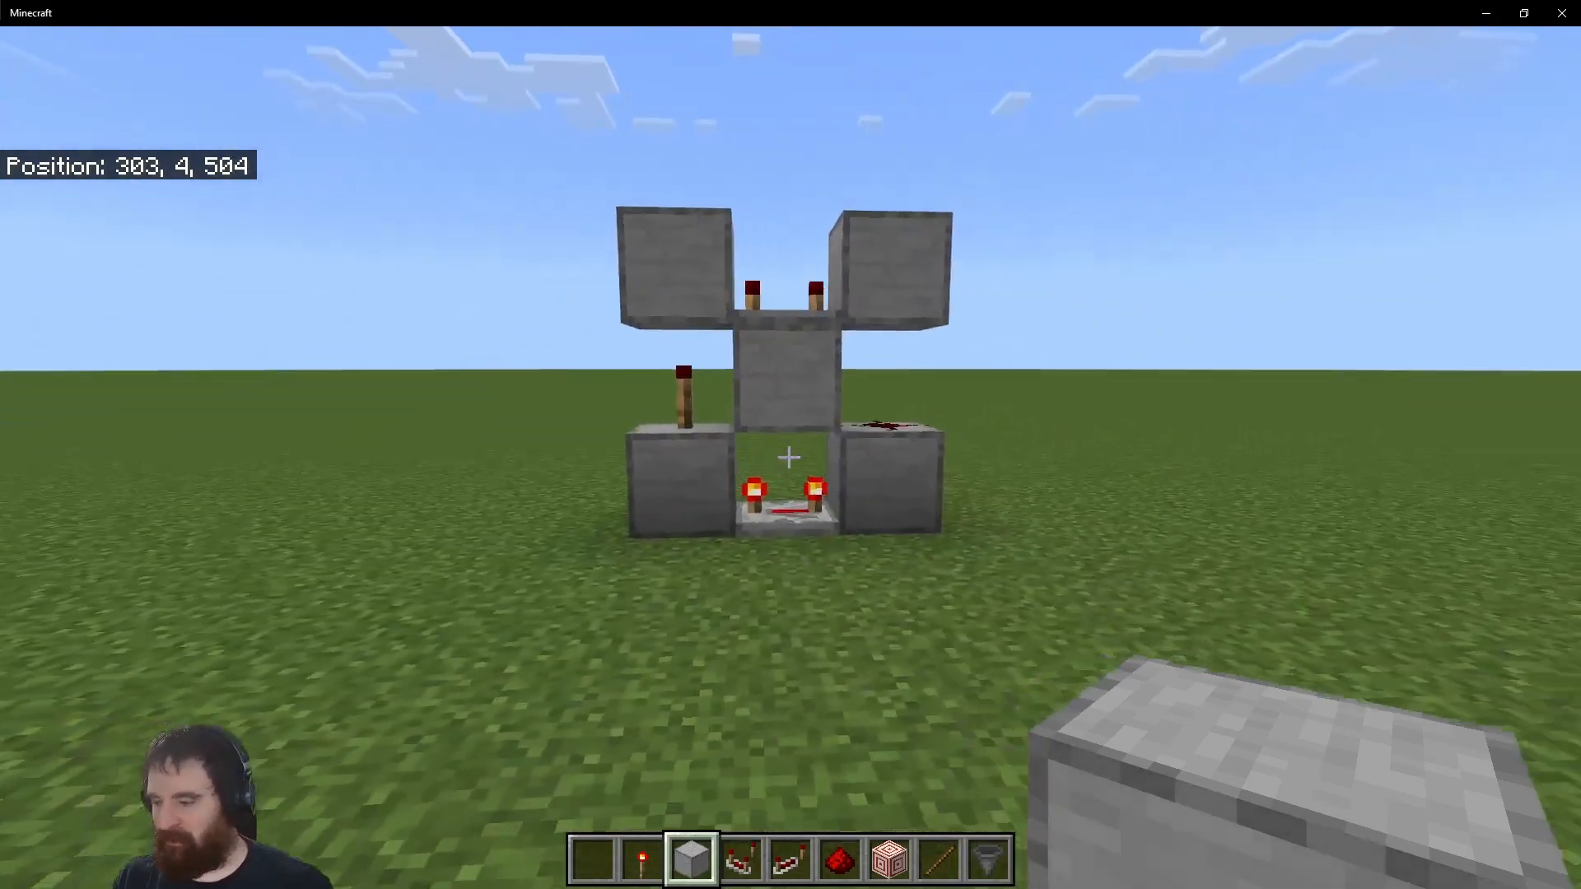
key(e)
click(498, 323)
key(e)
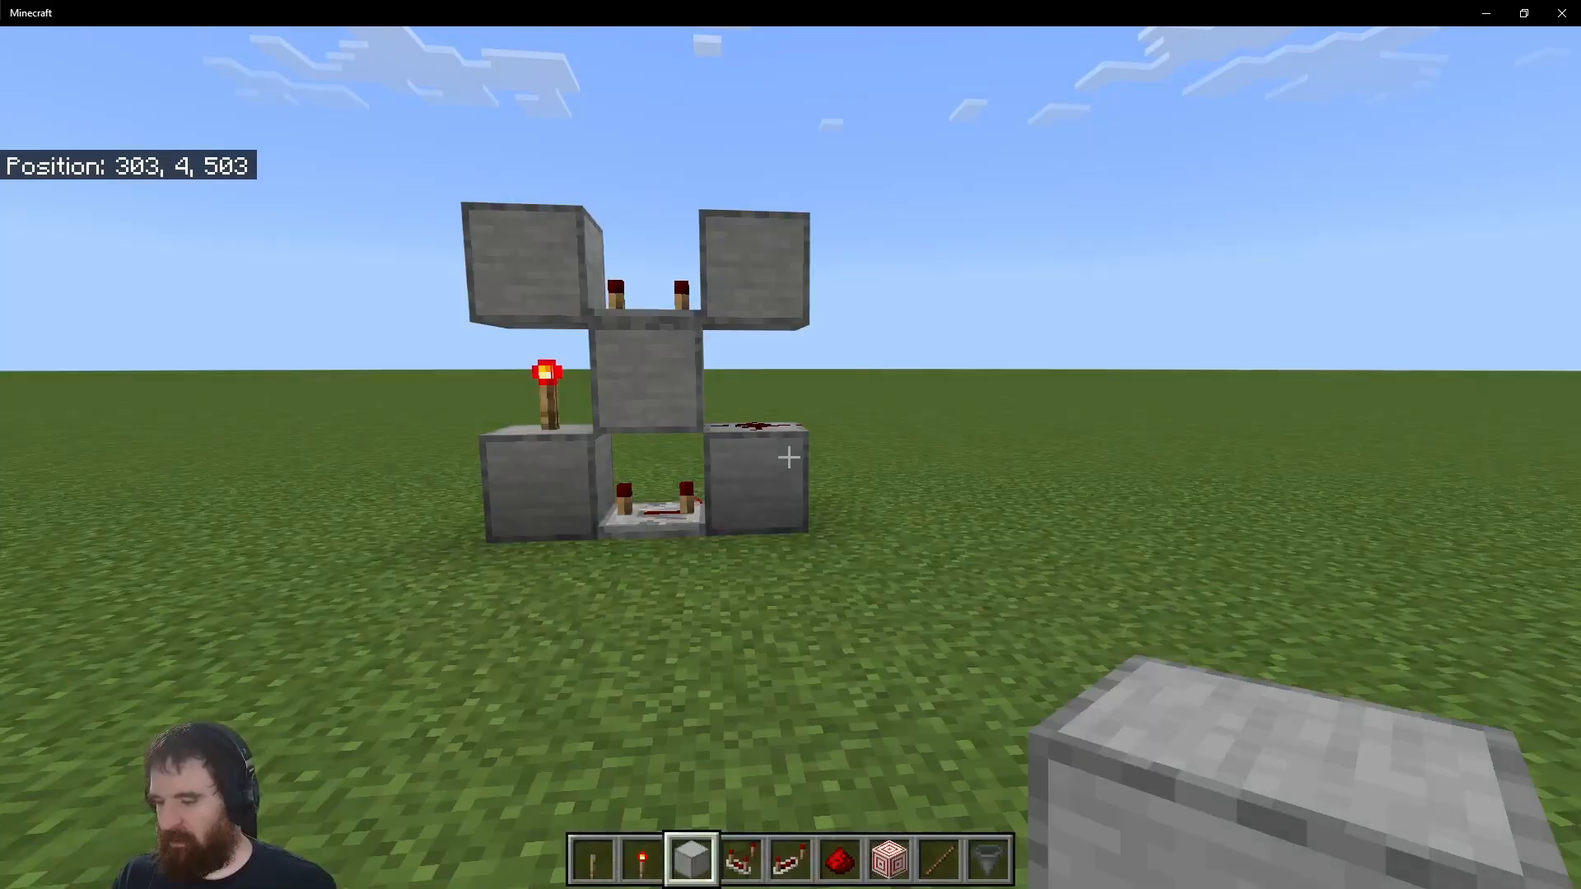
scroll(791, 445, up, 2)
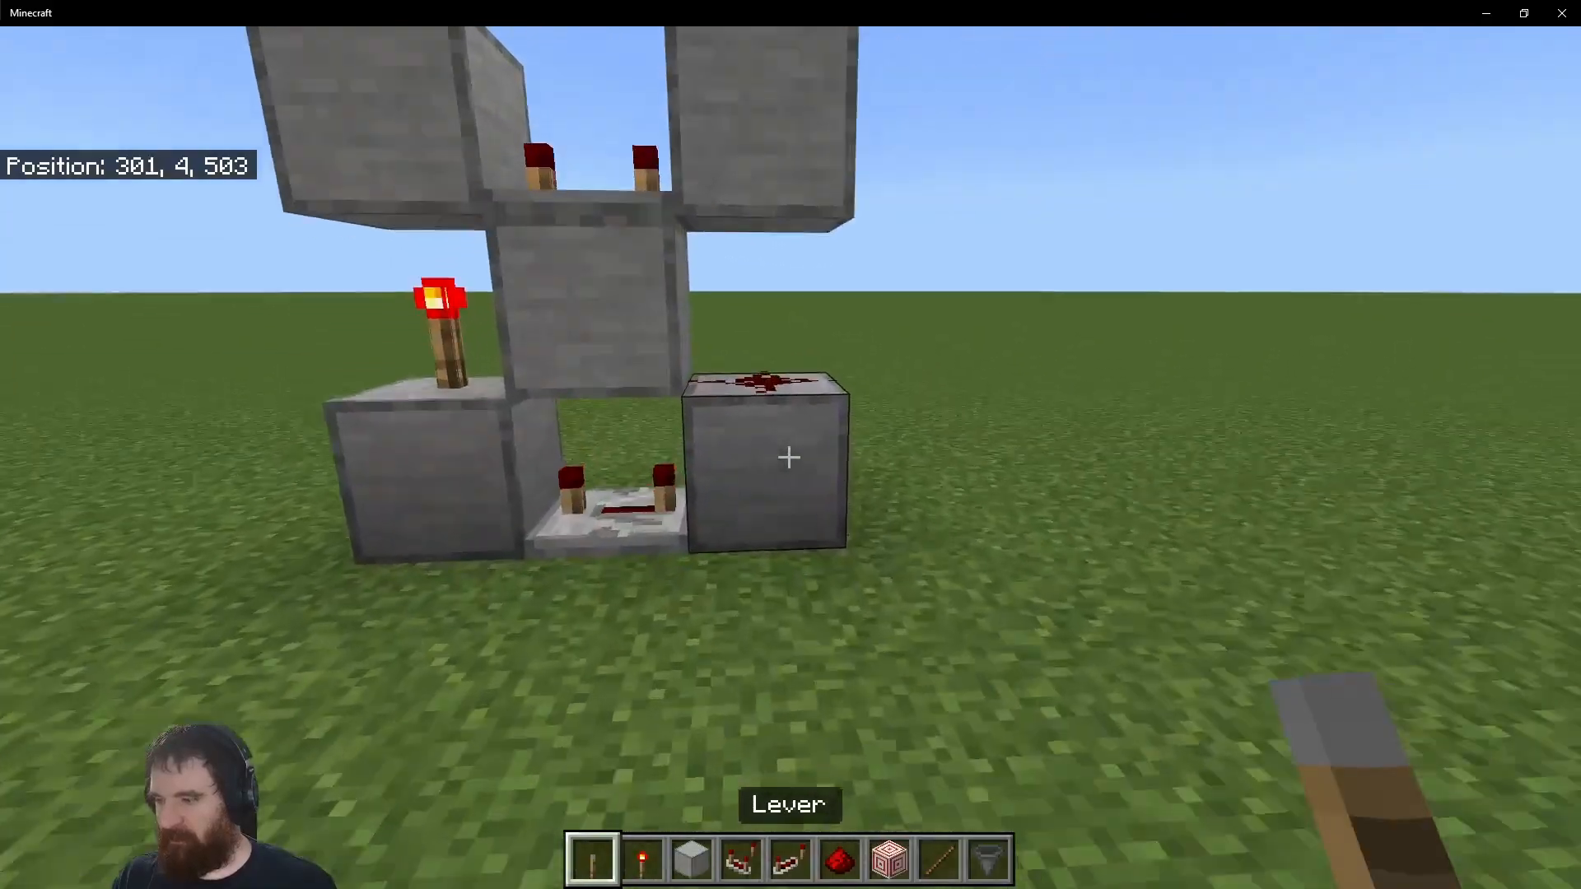
right_click(788, 457)
right_click(789, 457)
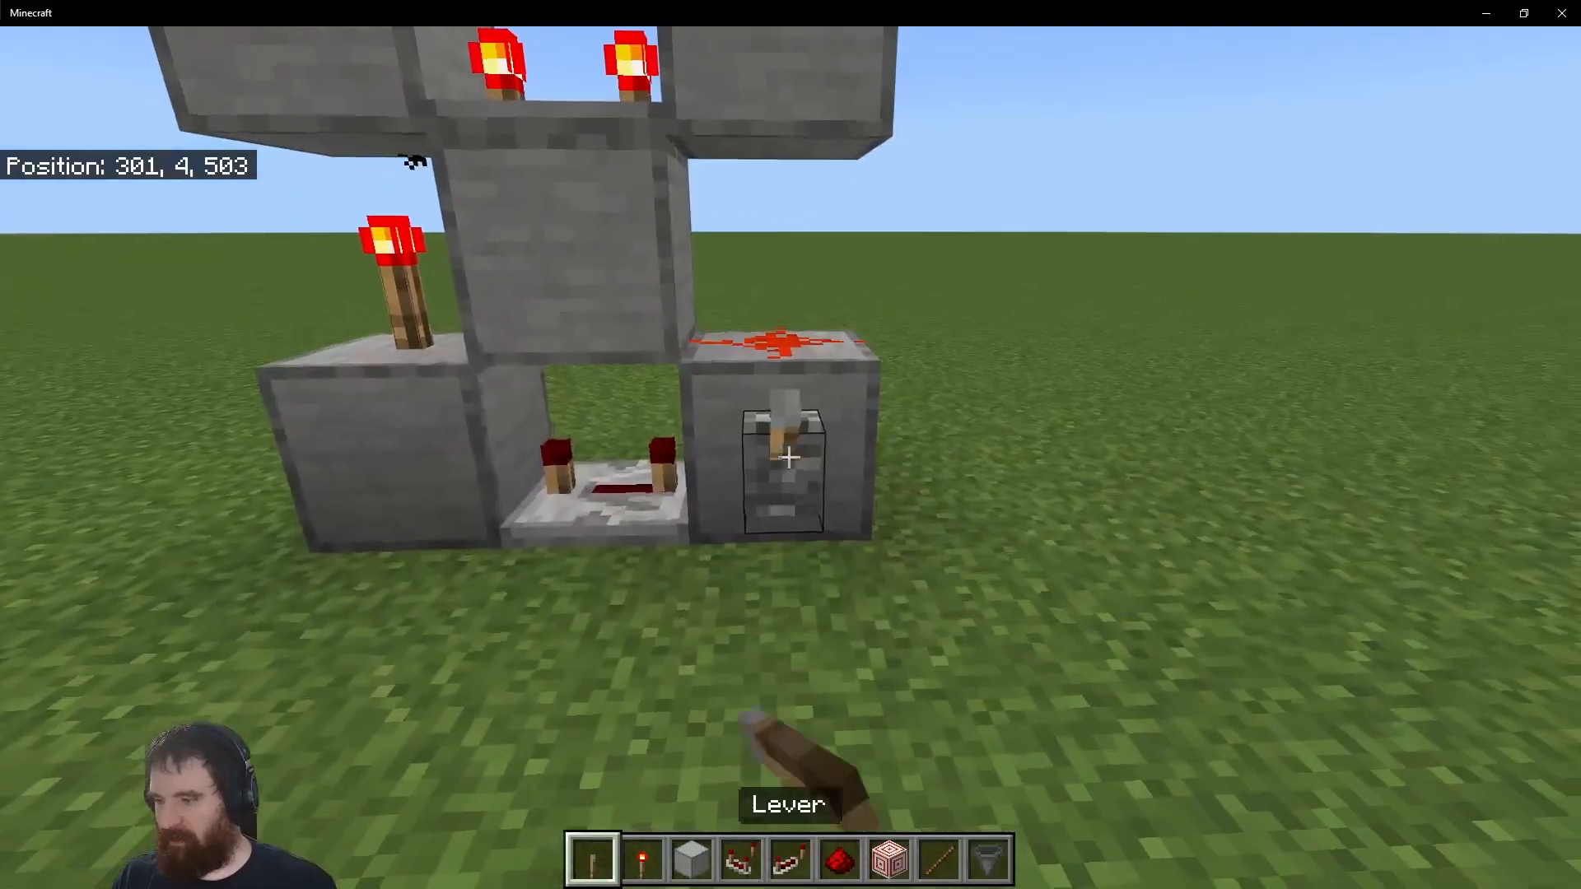
key(w)
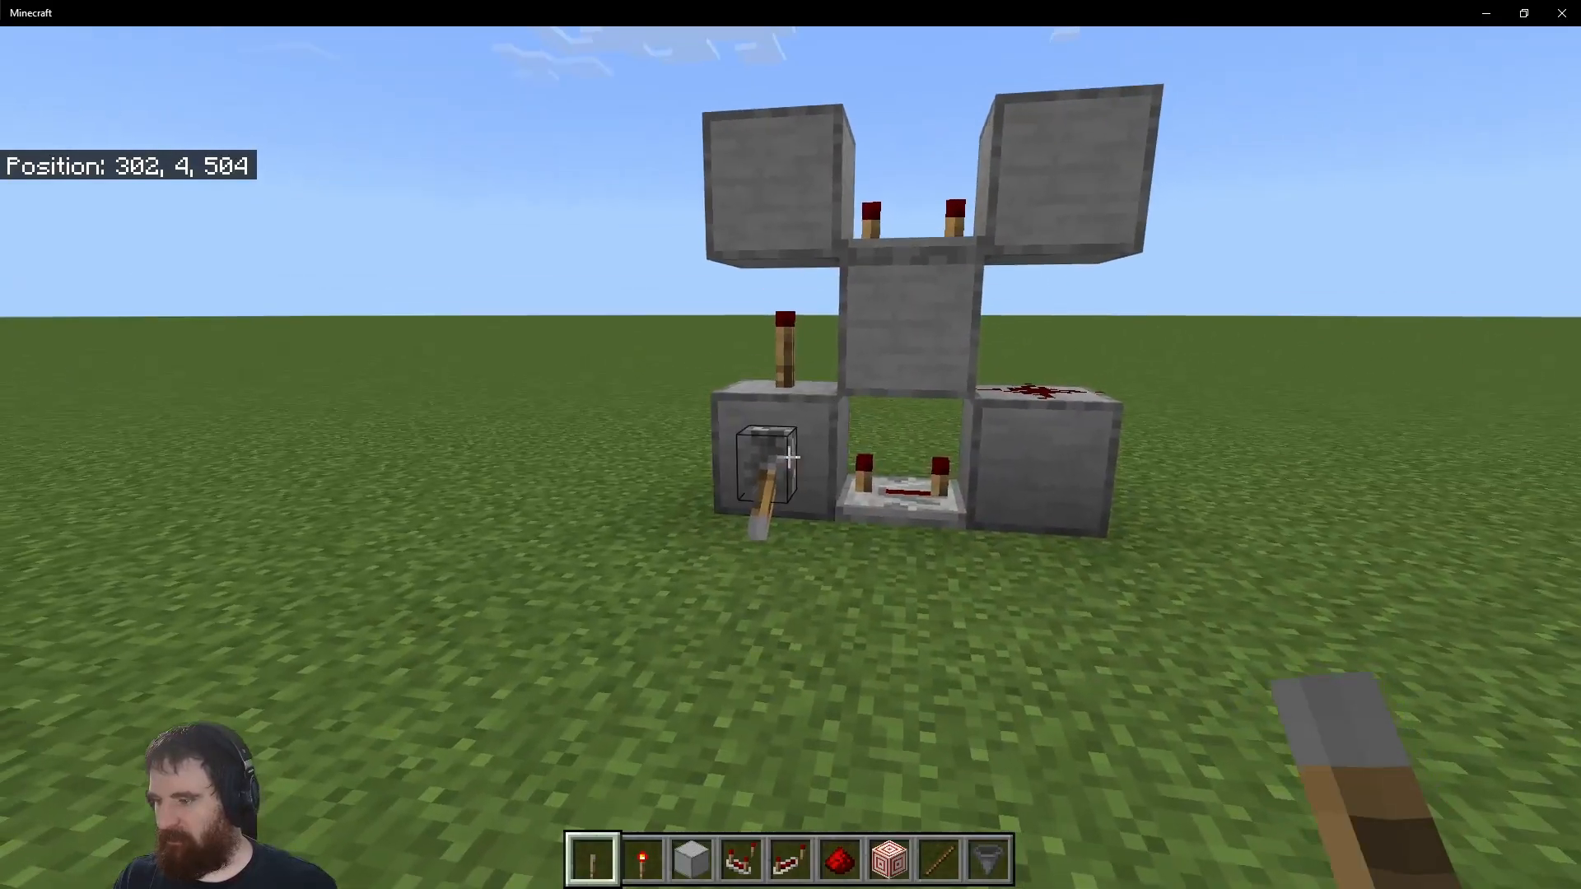
click(788, 457)
right_click(788, 457)
right_click(788, 457)
key(s)
right_click(789, 457)
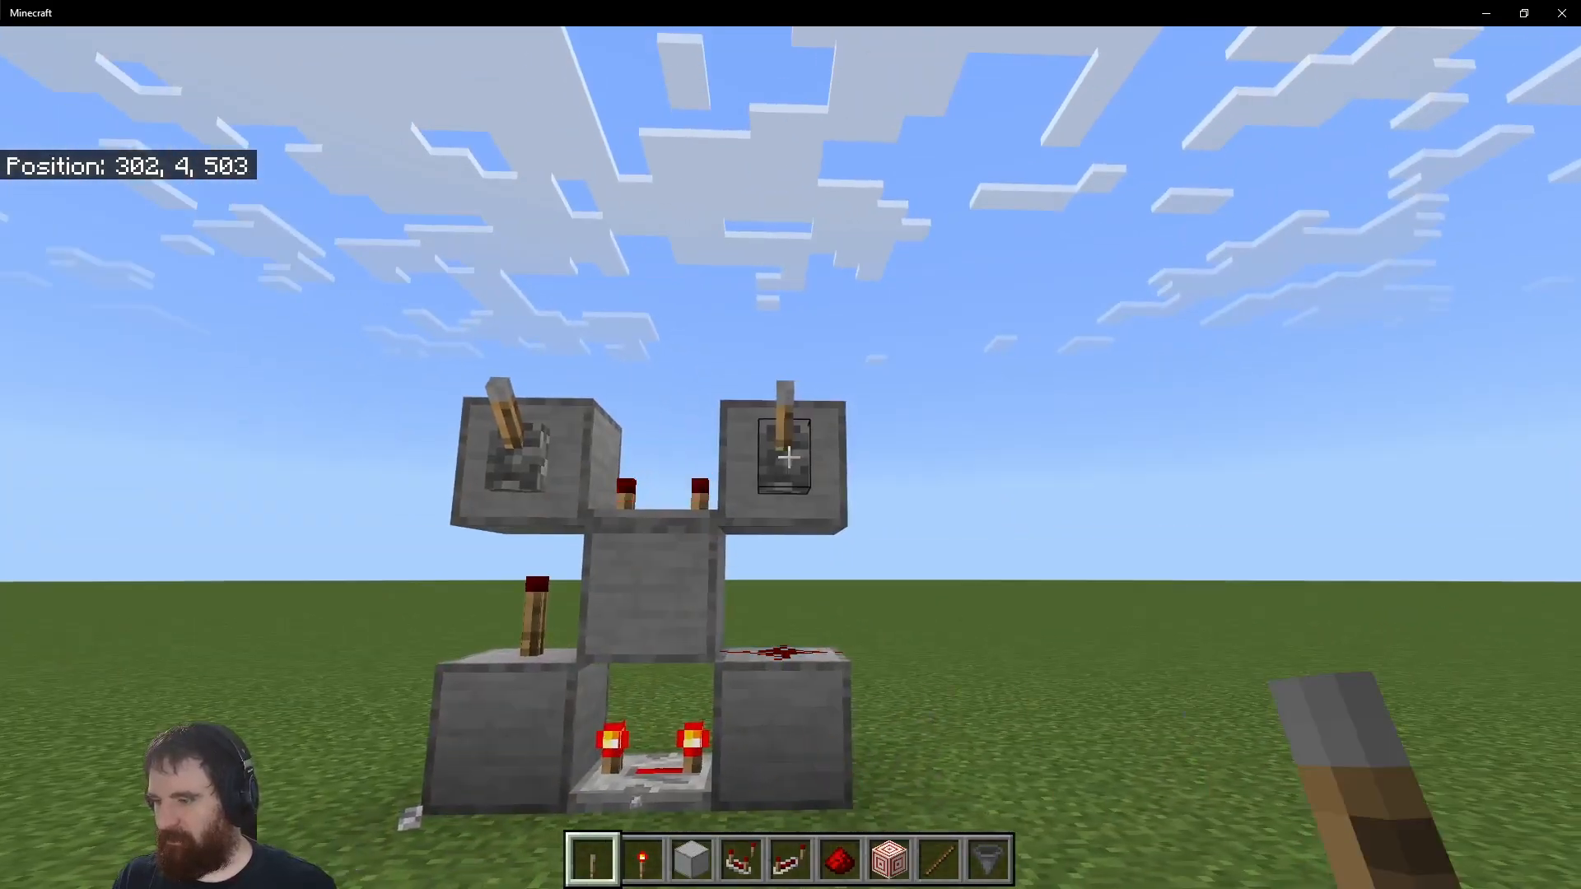
right_click(788, 457)
click(789, 457)
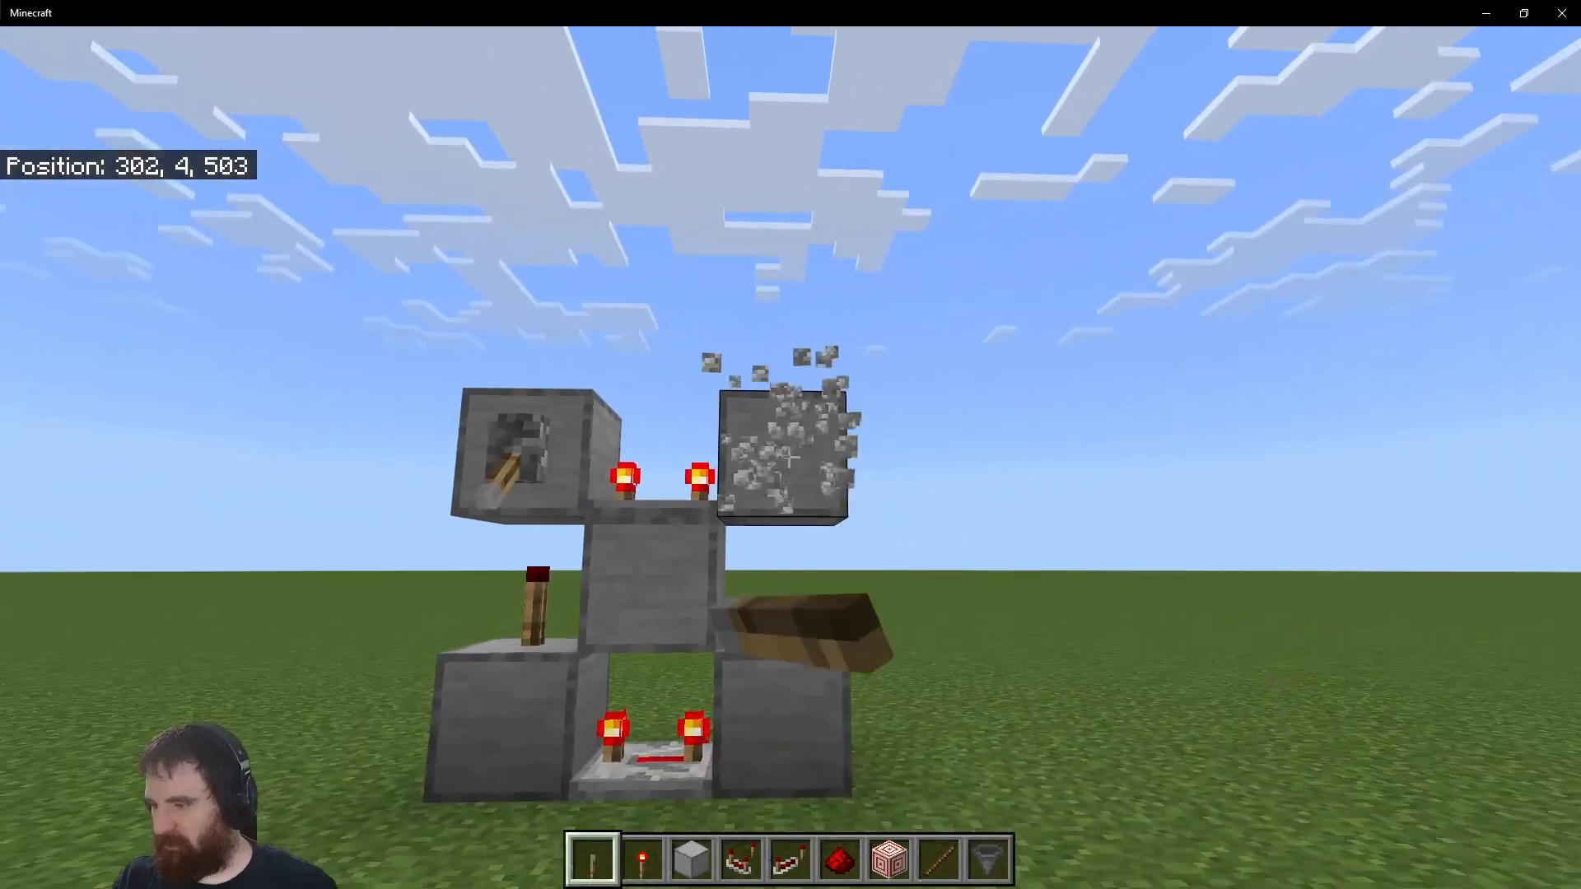
click(789, 457)
key(F5)
key(s)
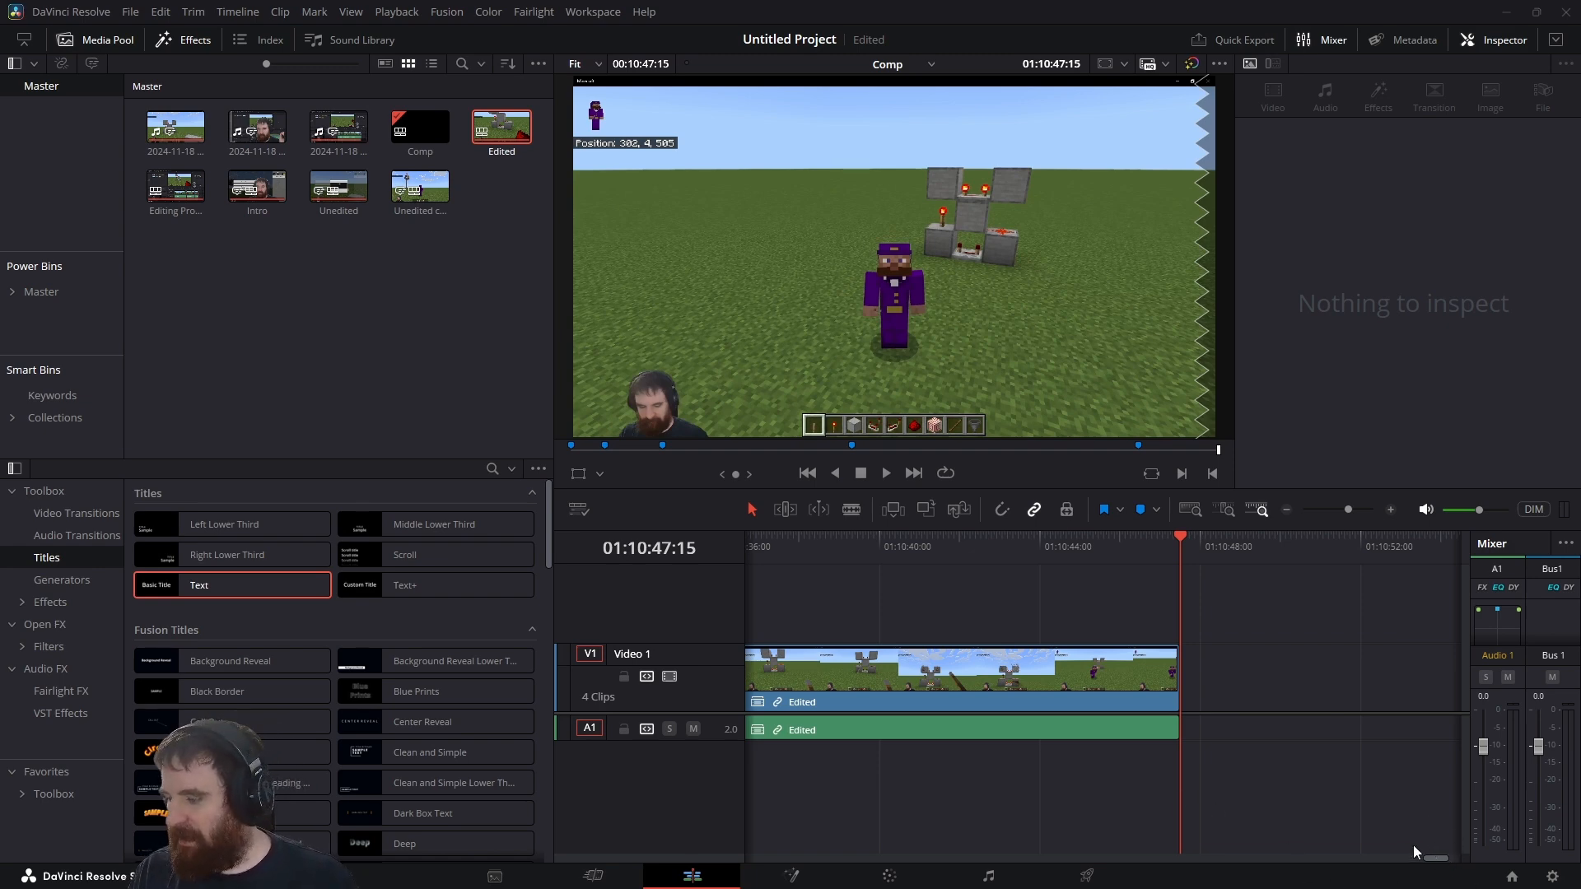
Go through the Comp timeline's chapter markers from the Intro marker at 01:00:00:00 to the start of the Unedited clip.
drag(1432, 859, 778, 858)
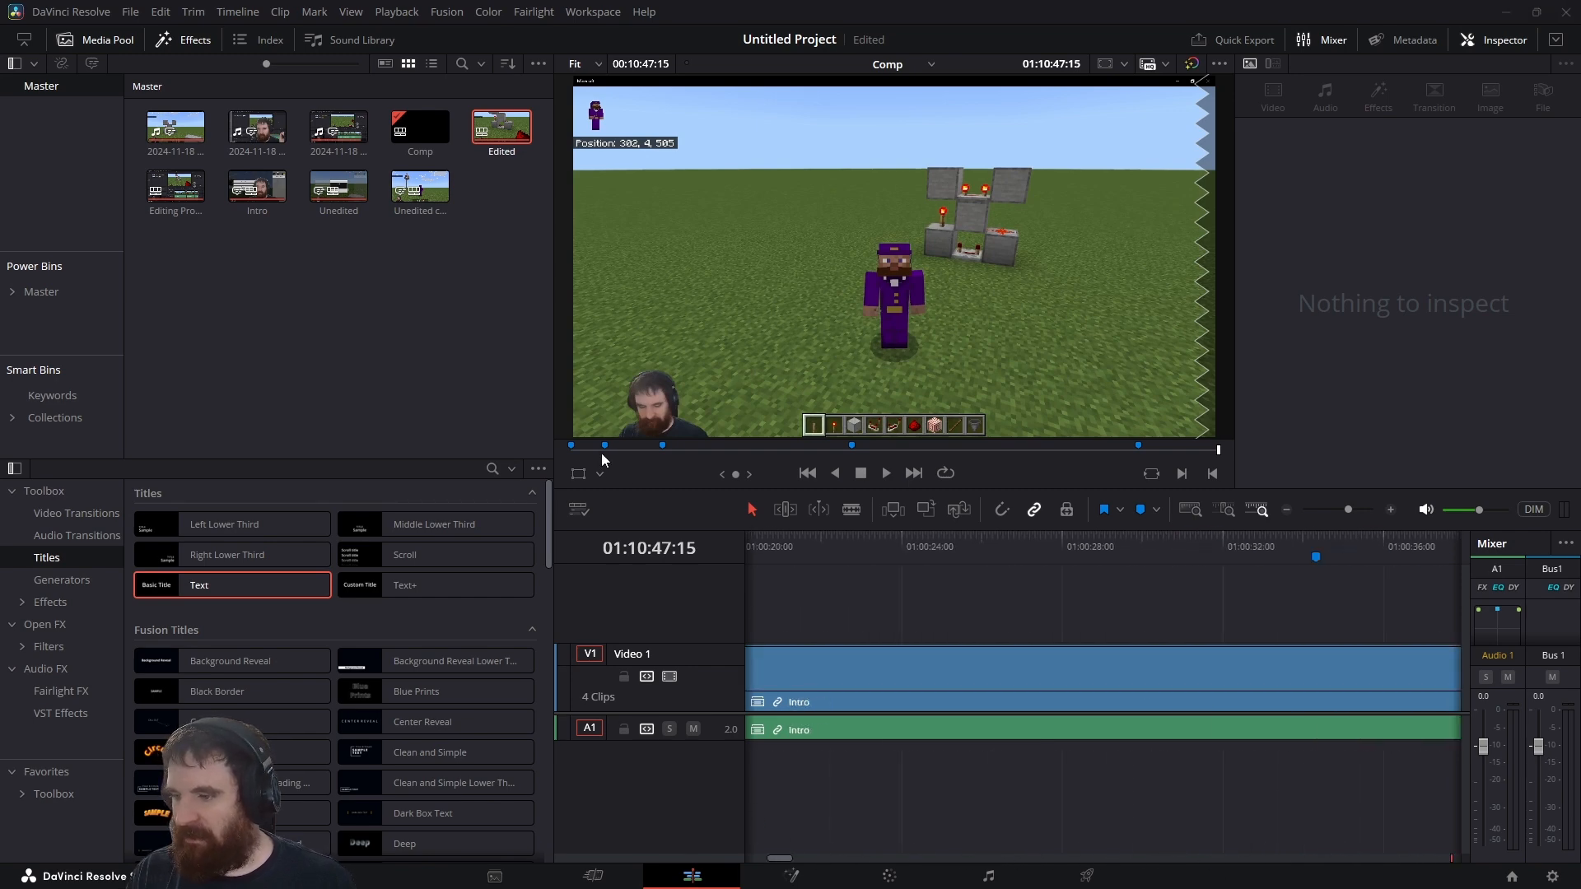
click(575, 458)
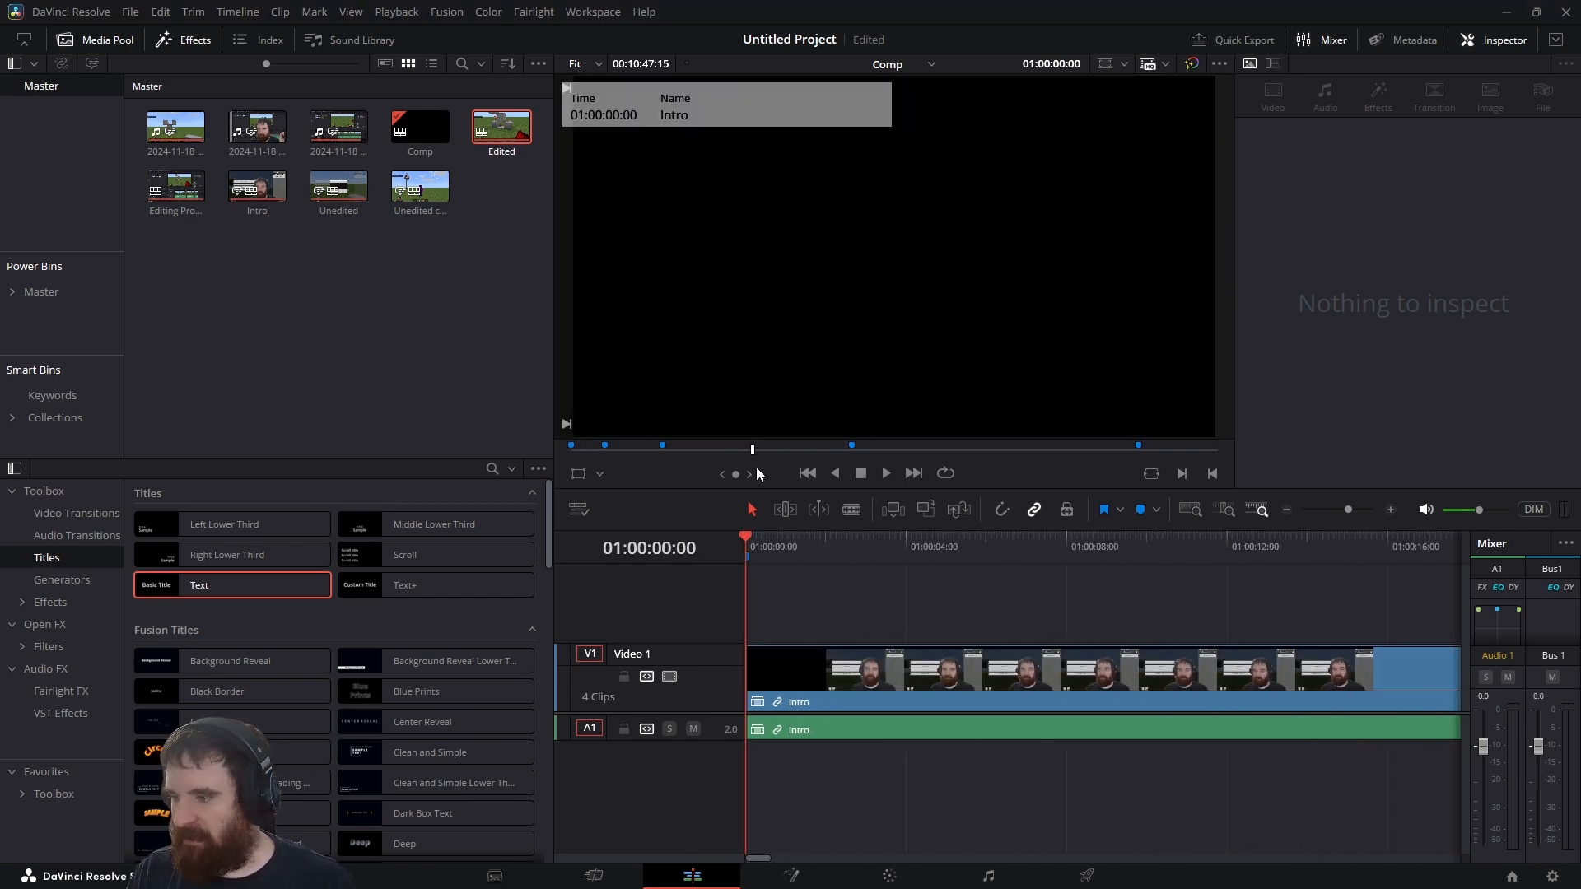
drag(756, 472, 546, 446)
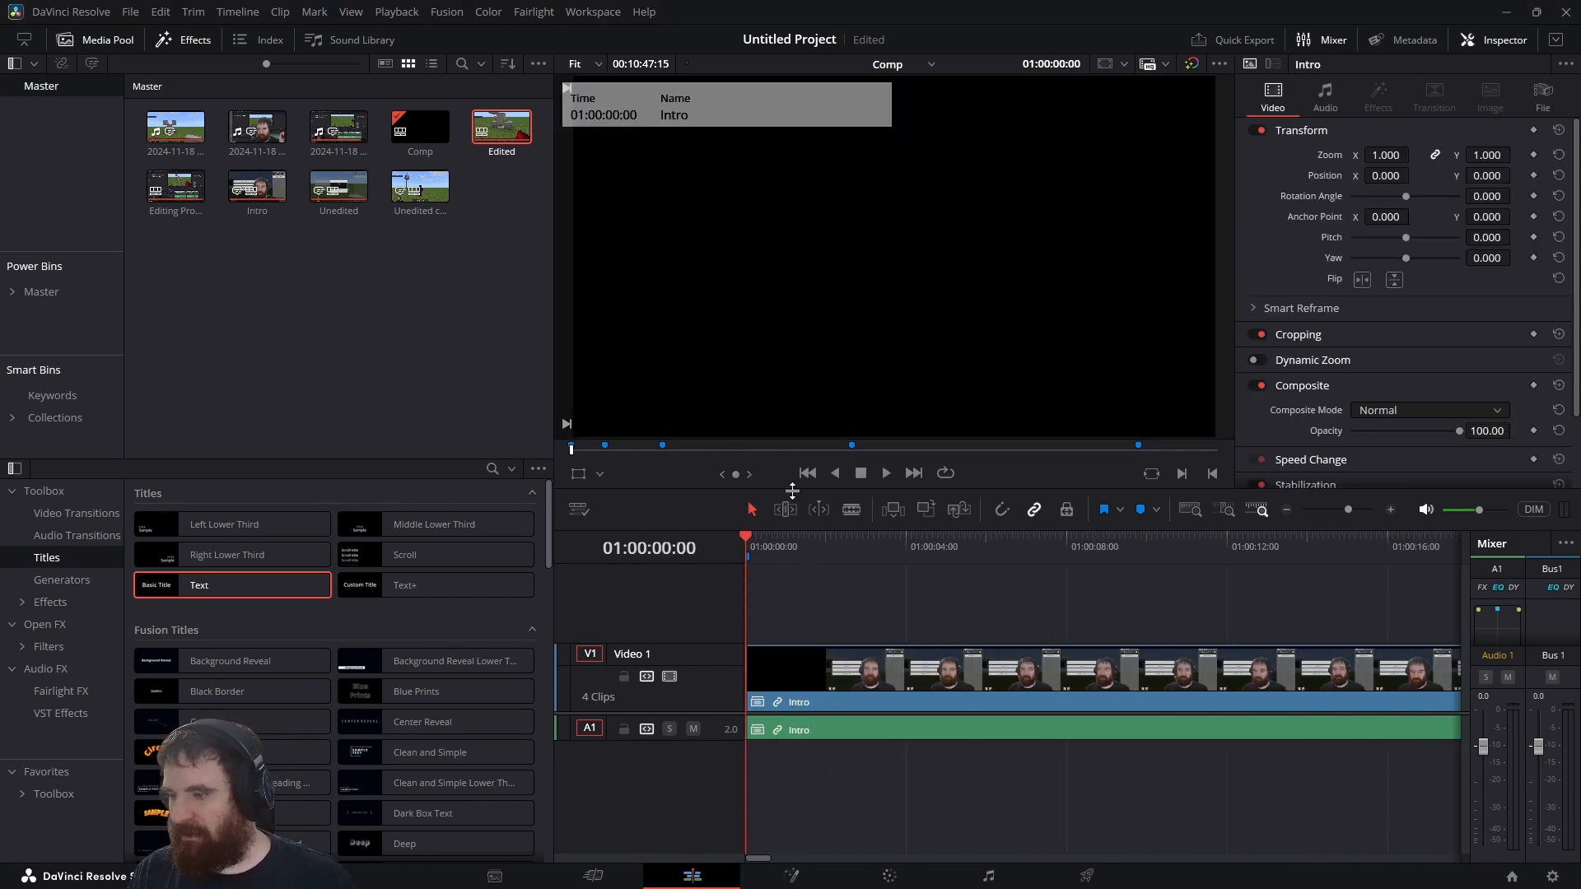
key(Down)
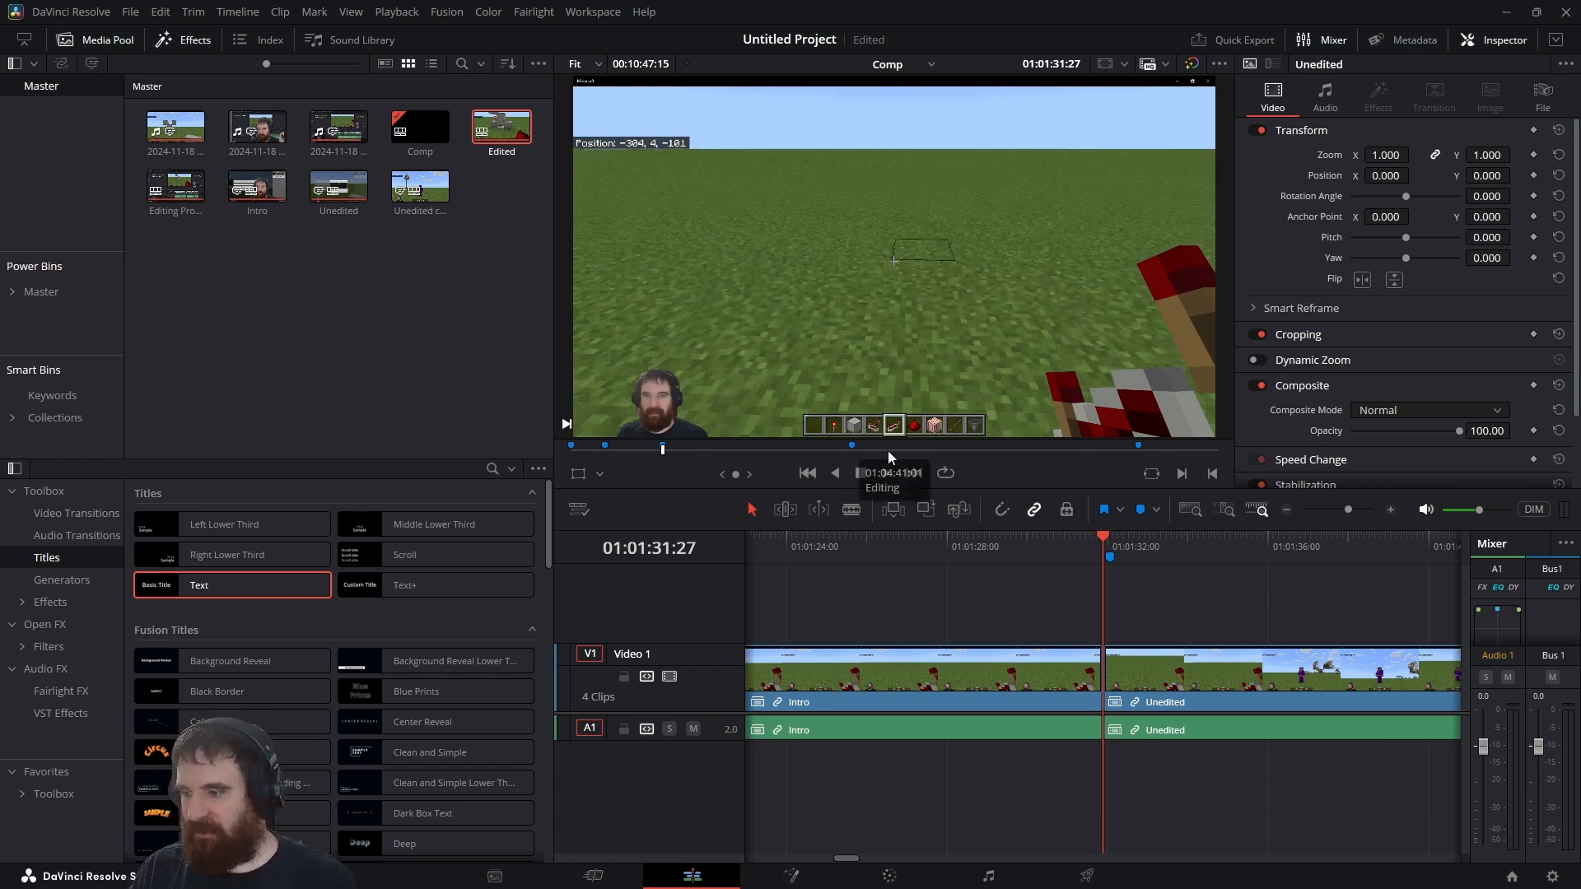
Add a timeline marker at 01:06:36:07 in the Editing Process 2 clip and open its settings.
click(967, 449)
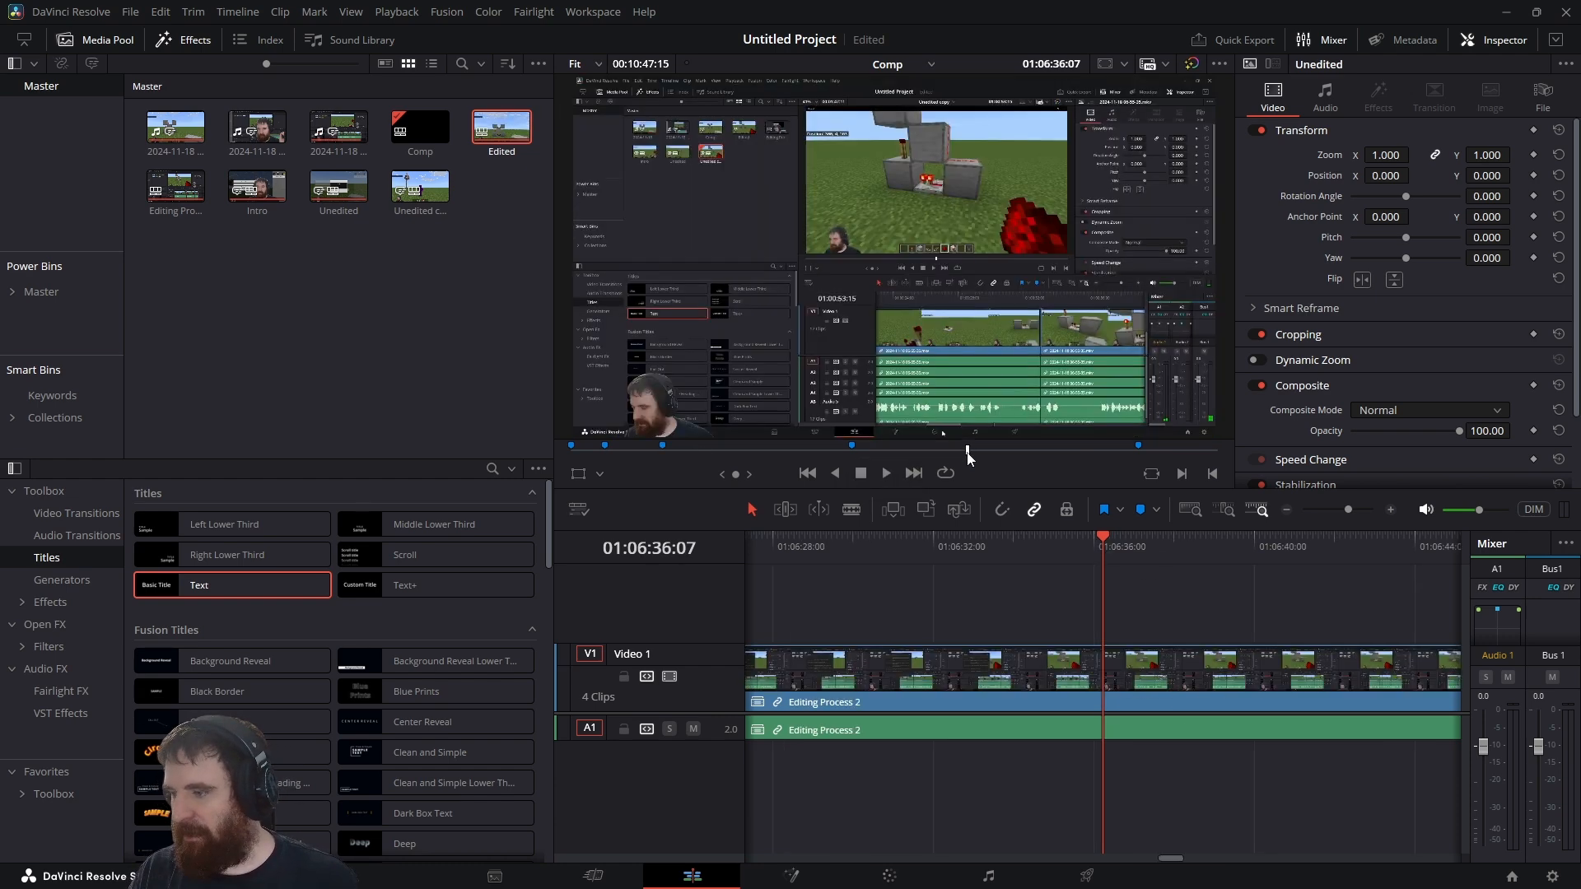
key(m)
key(m)
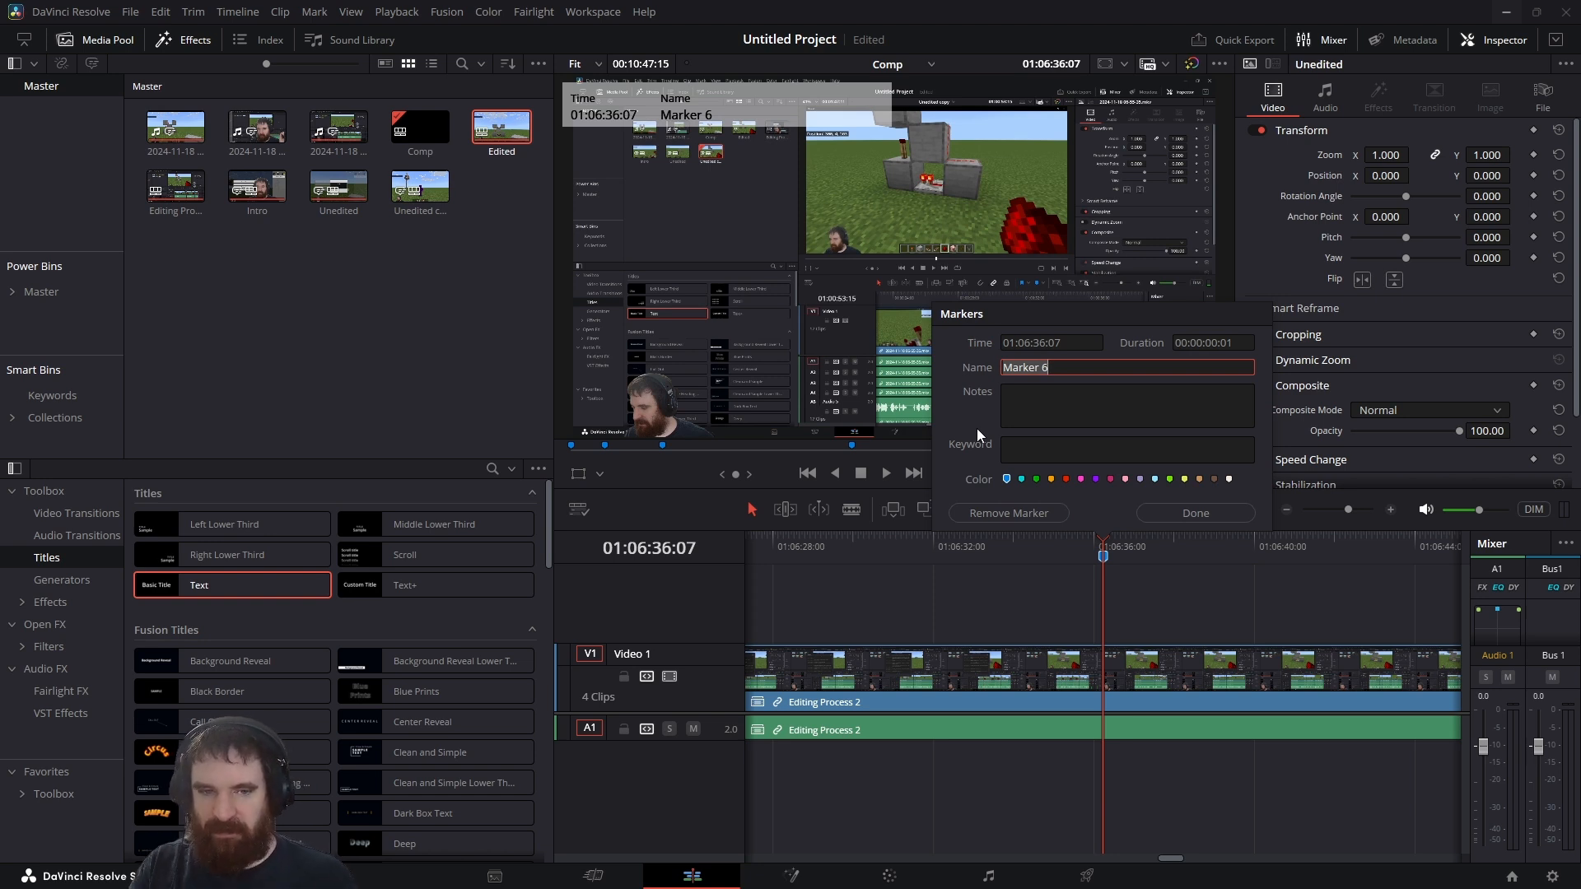
click(1156, 519)
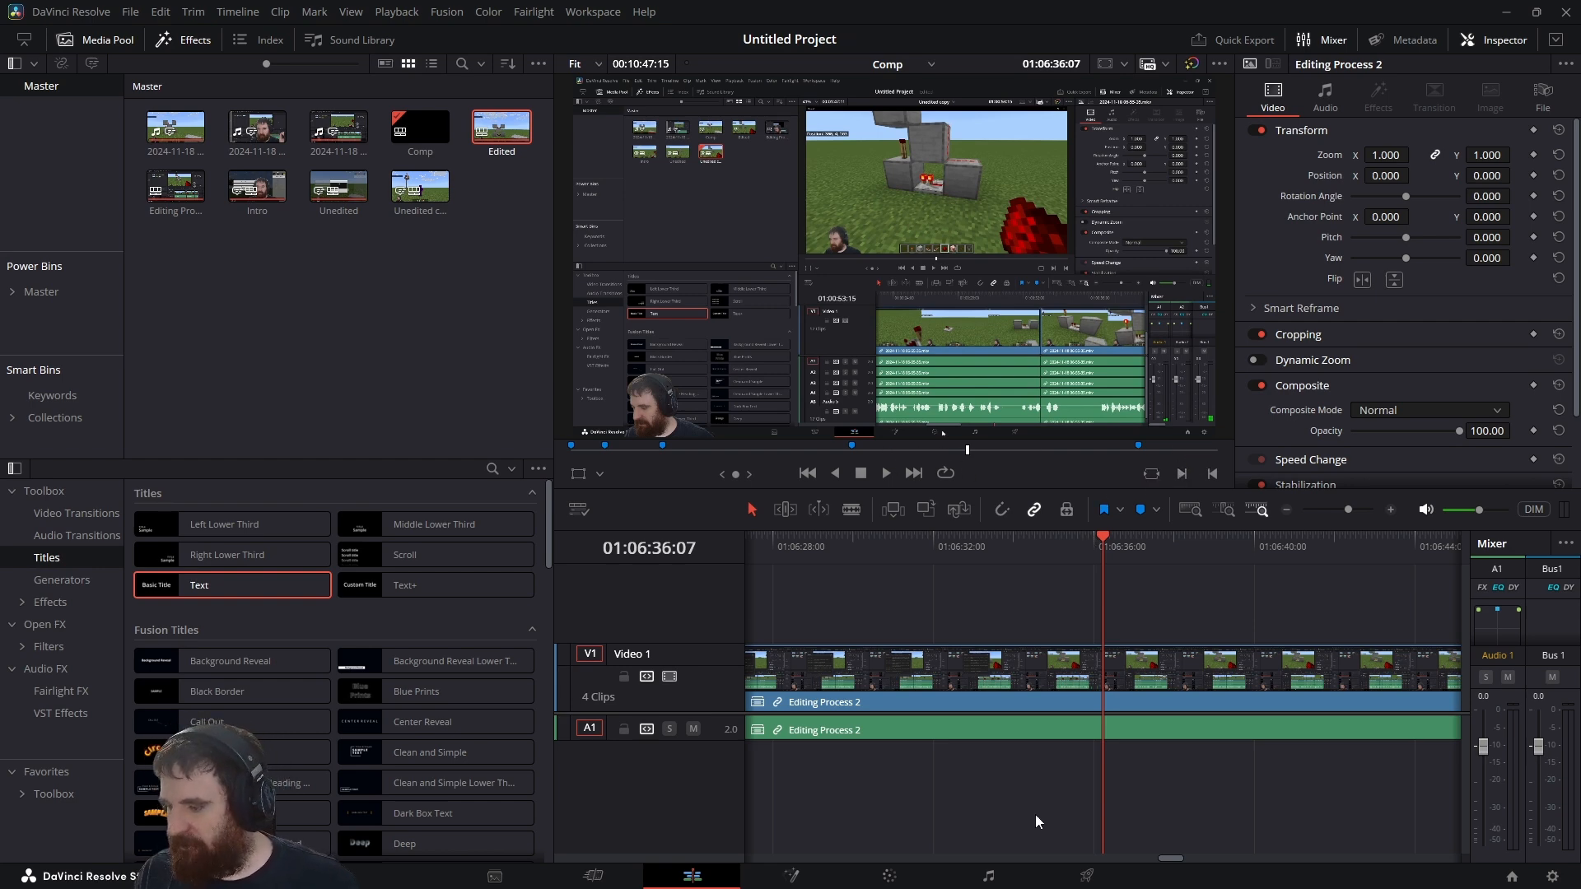
Select the YouTube 1080p render preset for the Comp timeline, show its YouTube upload and marker-chapter options, and return to the Edit page.
click(1102, 878)
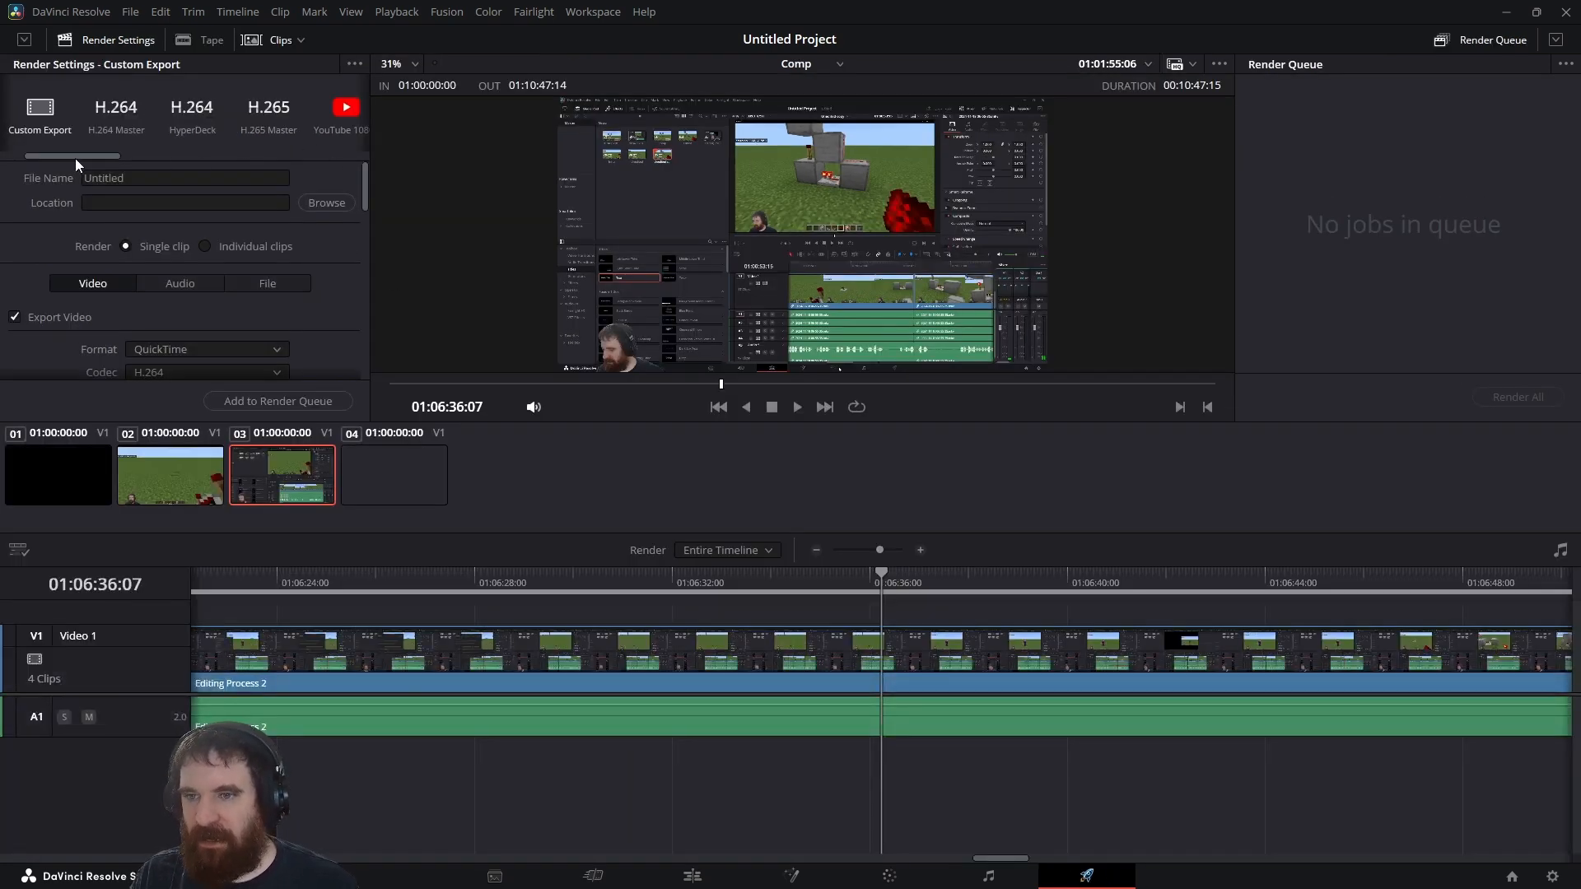
drag(76, 157, 117, 157)
click(201, 120)
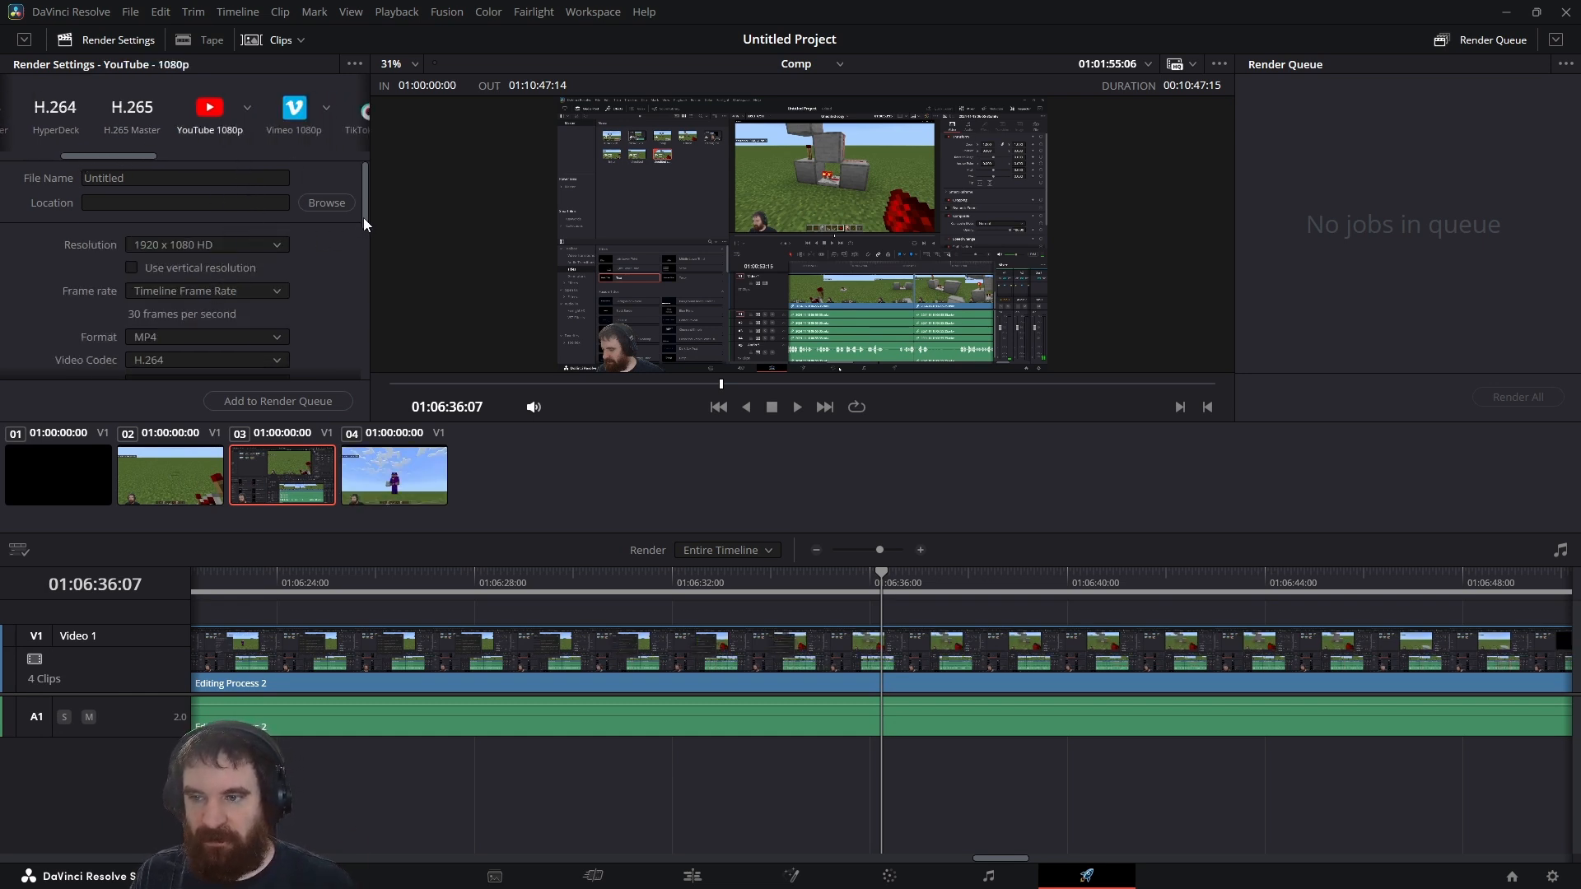
drag(363, 213, 355, 346)
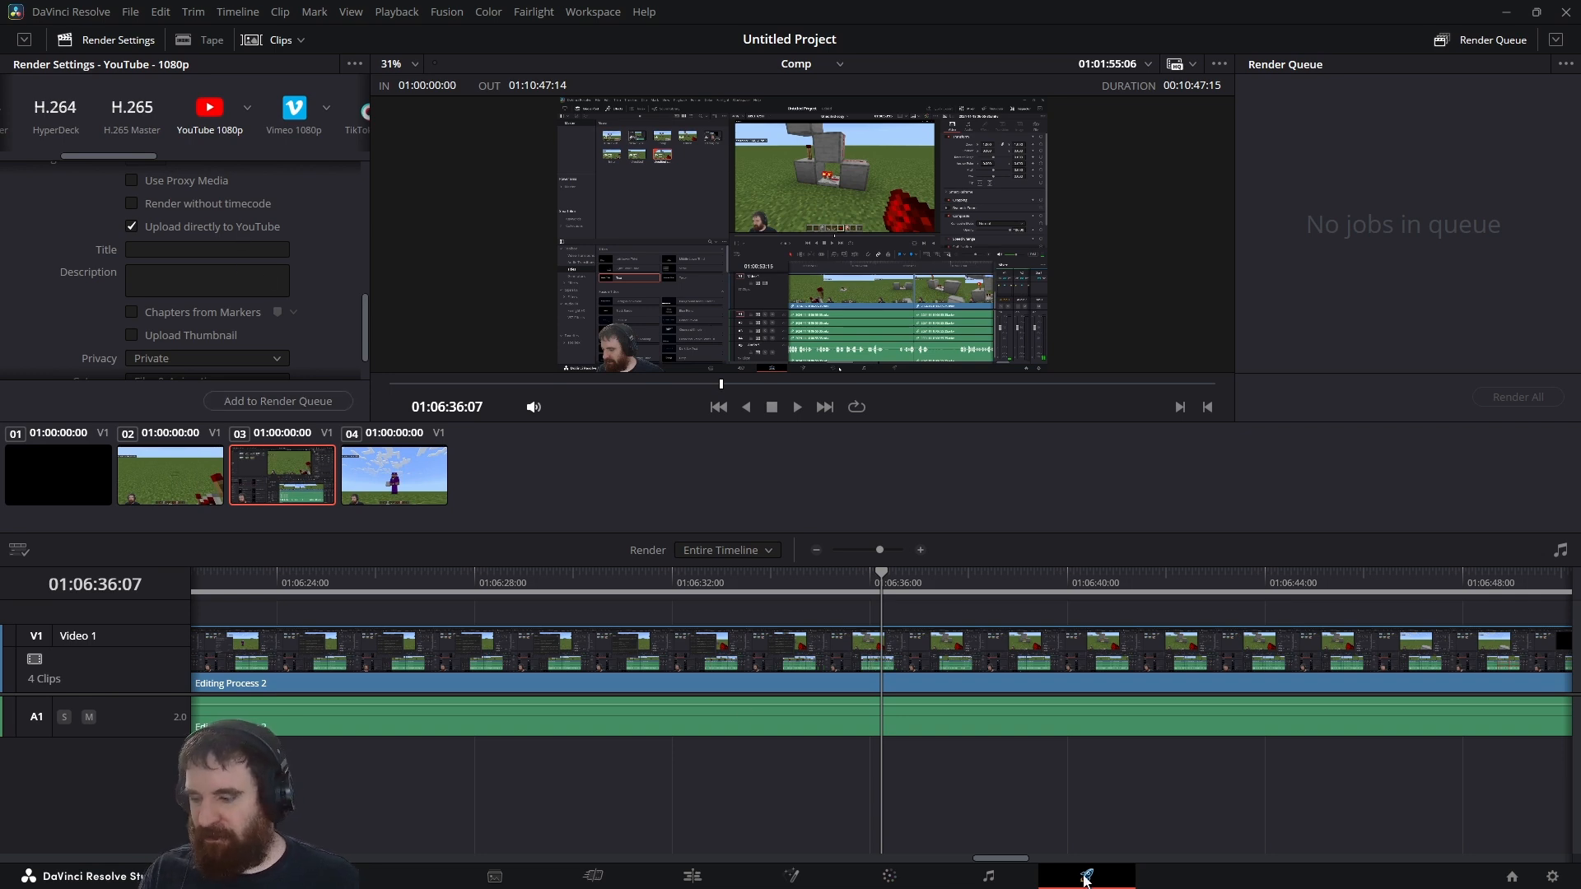
click(692, 875)
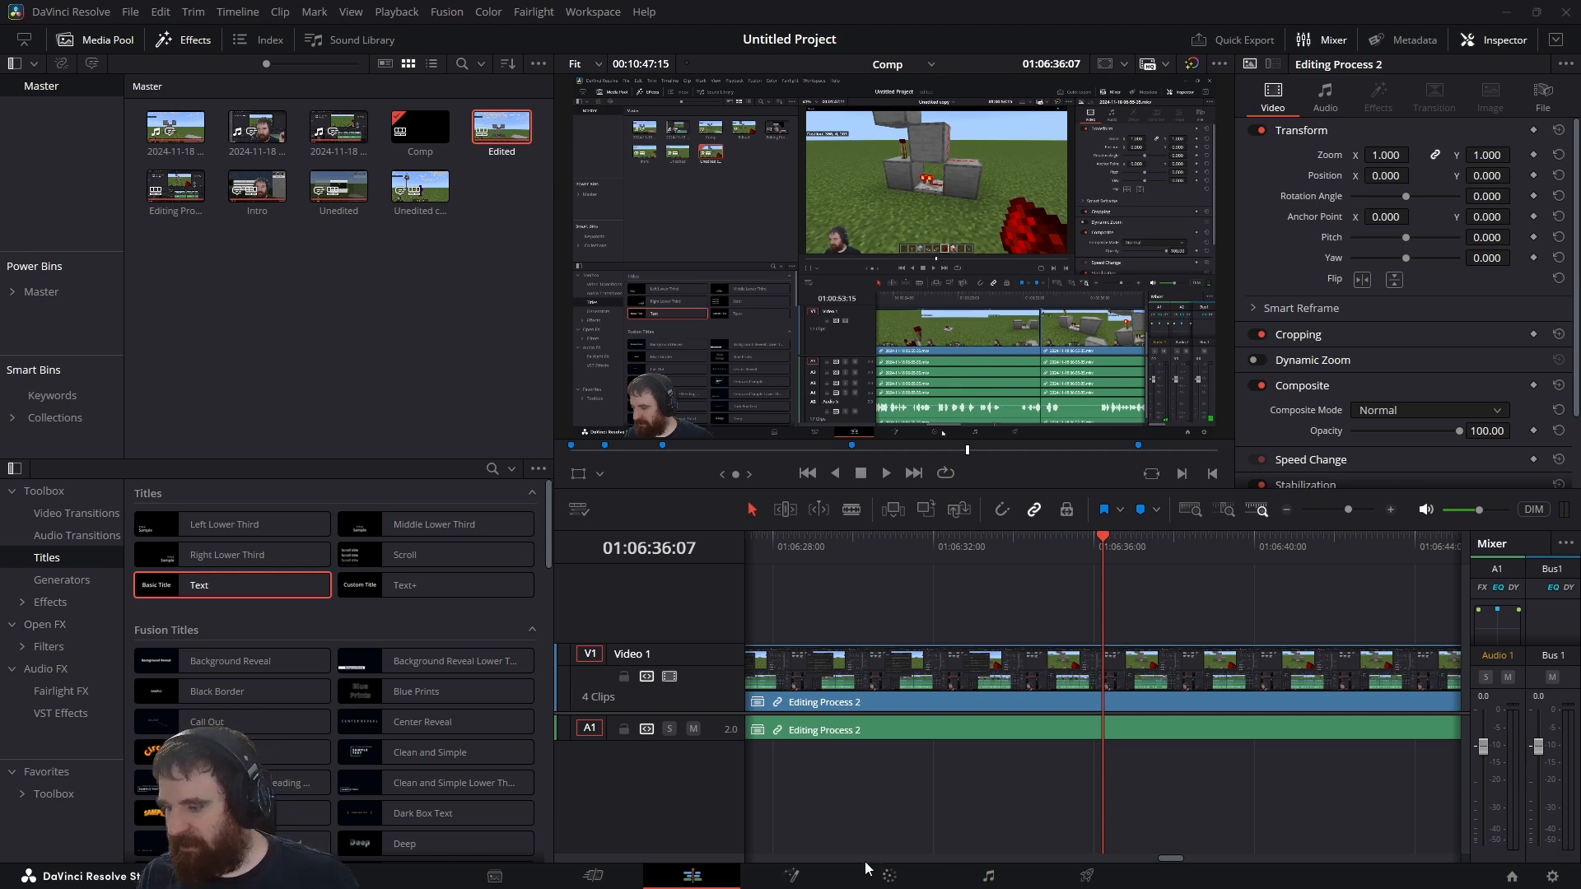
drag(1173, 860, 1094, 847)
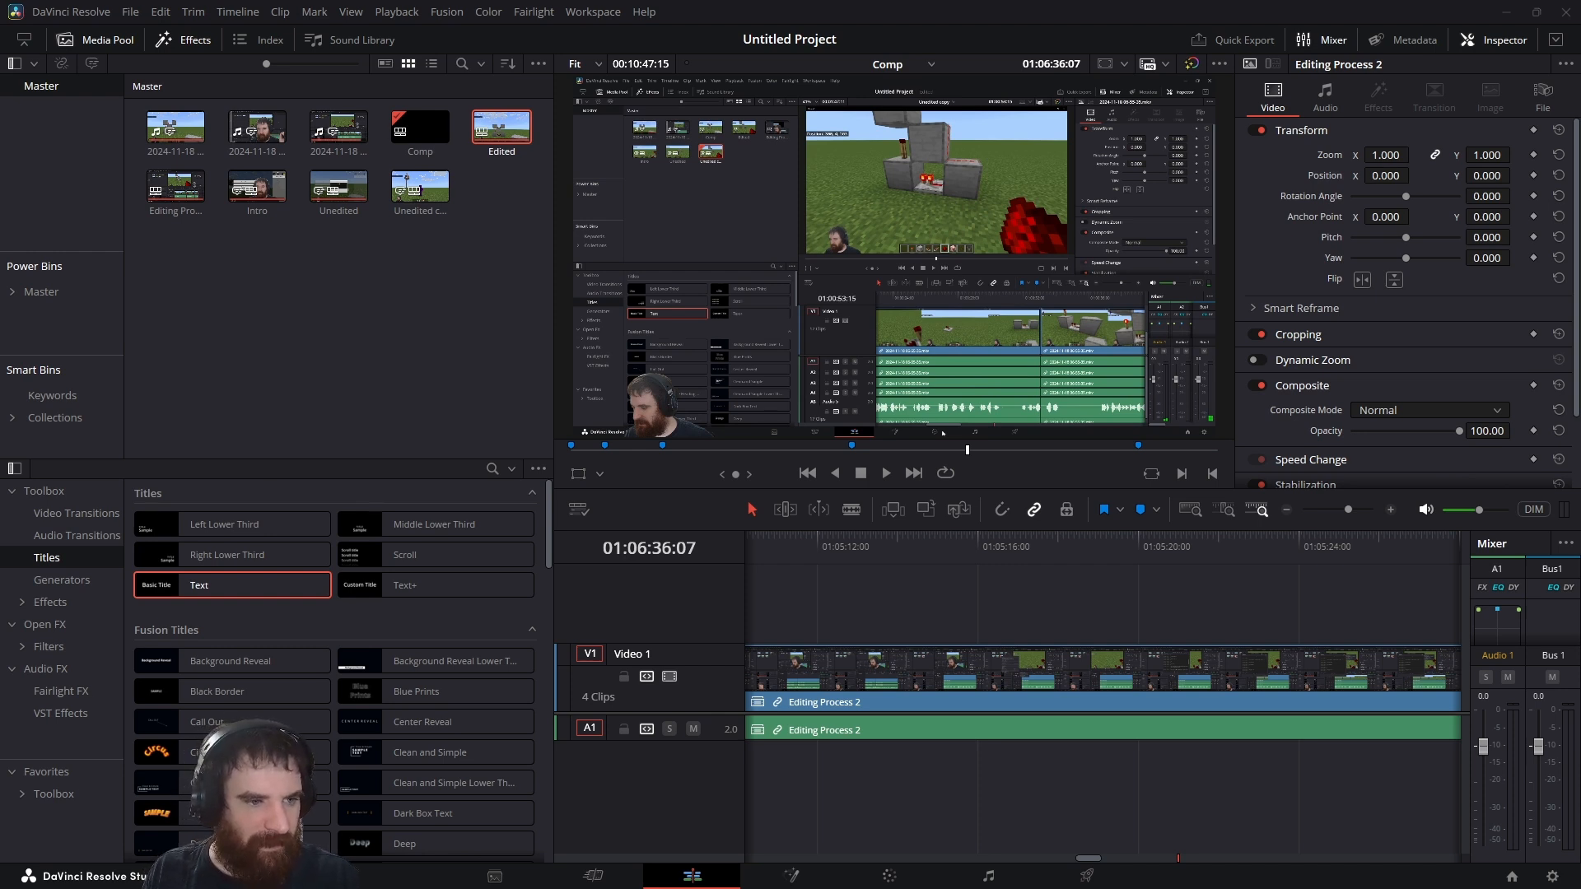
Add the Snowy Peaks pt II music file to a new audio track under Editing Process 2 and set that track's volume to -24.
drag(797, 783, 784, 768)
drag(918, 749, 863, 761)
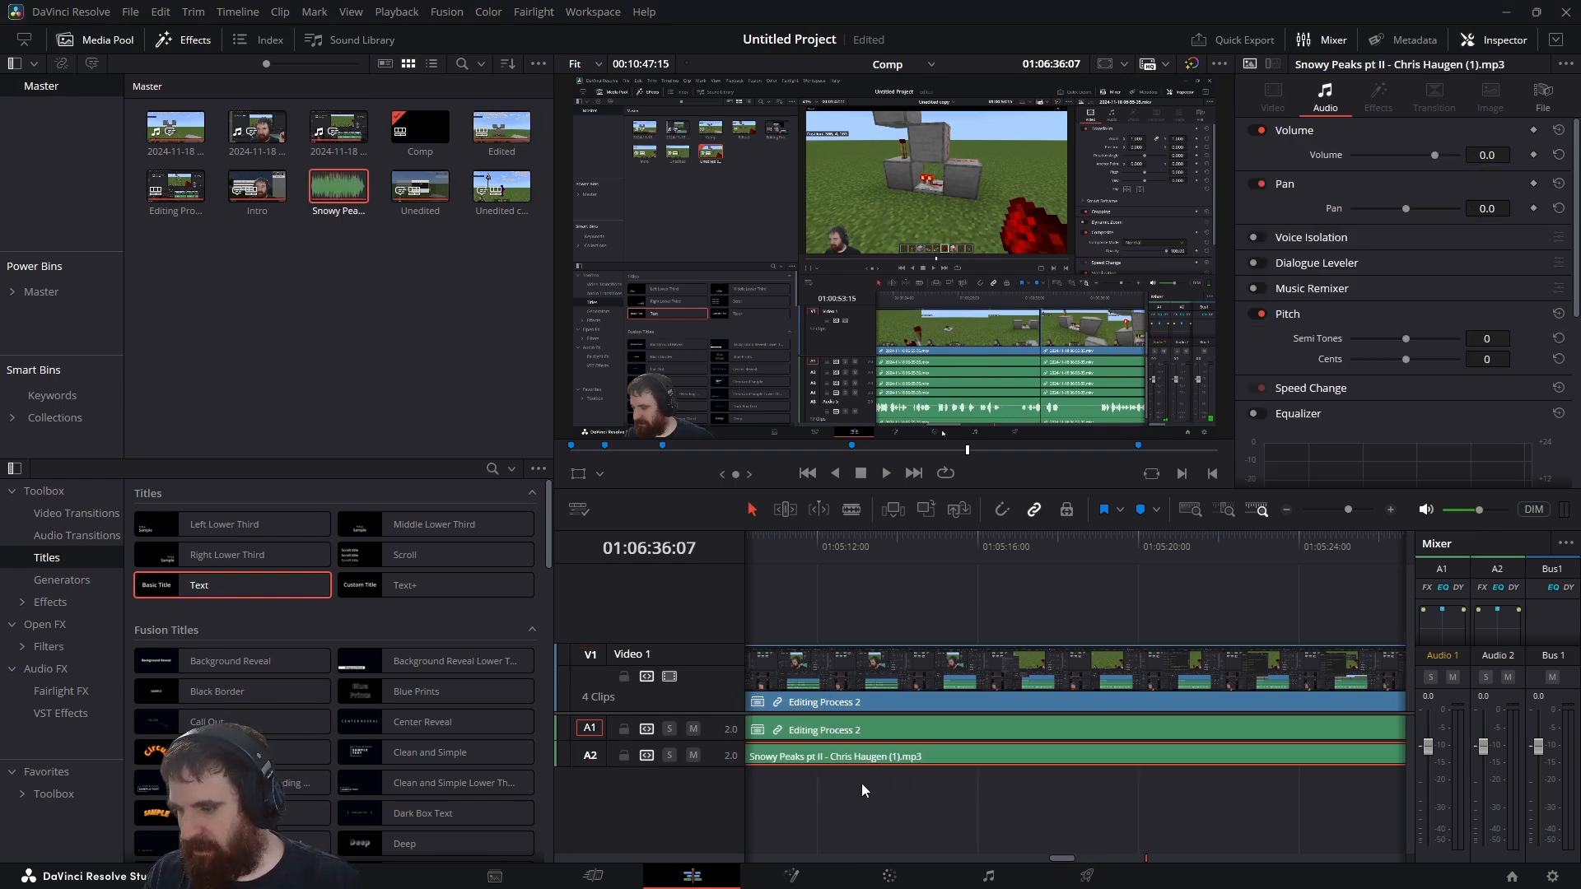
click(711, 761)
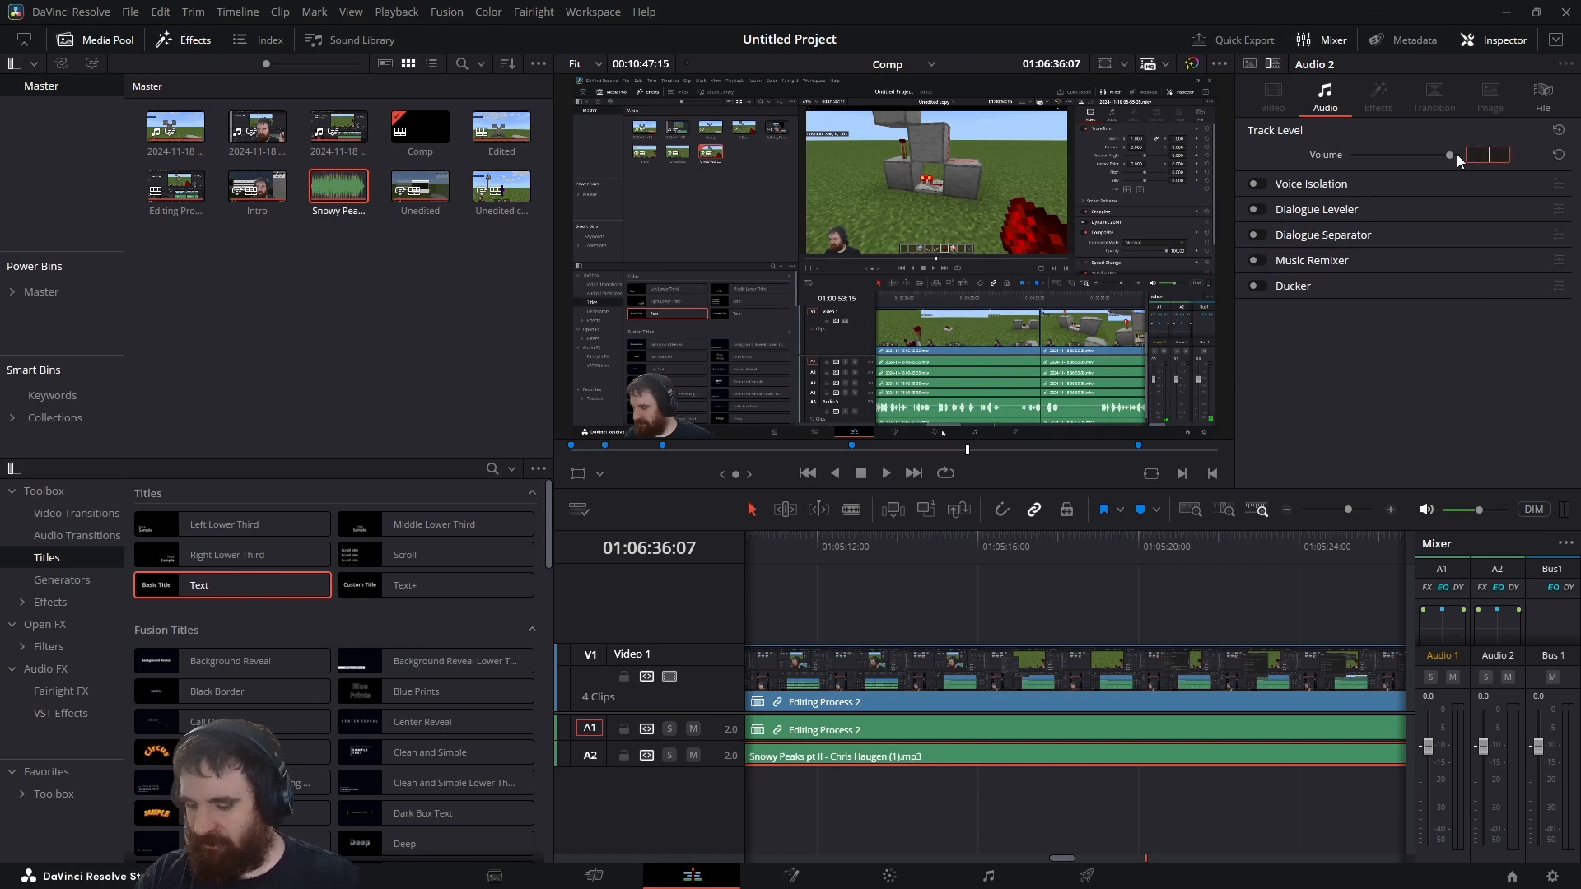
key(Return)
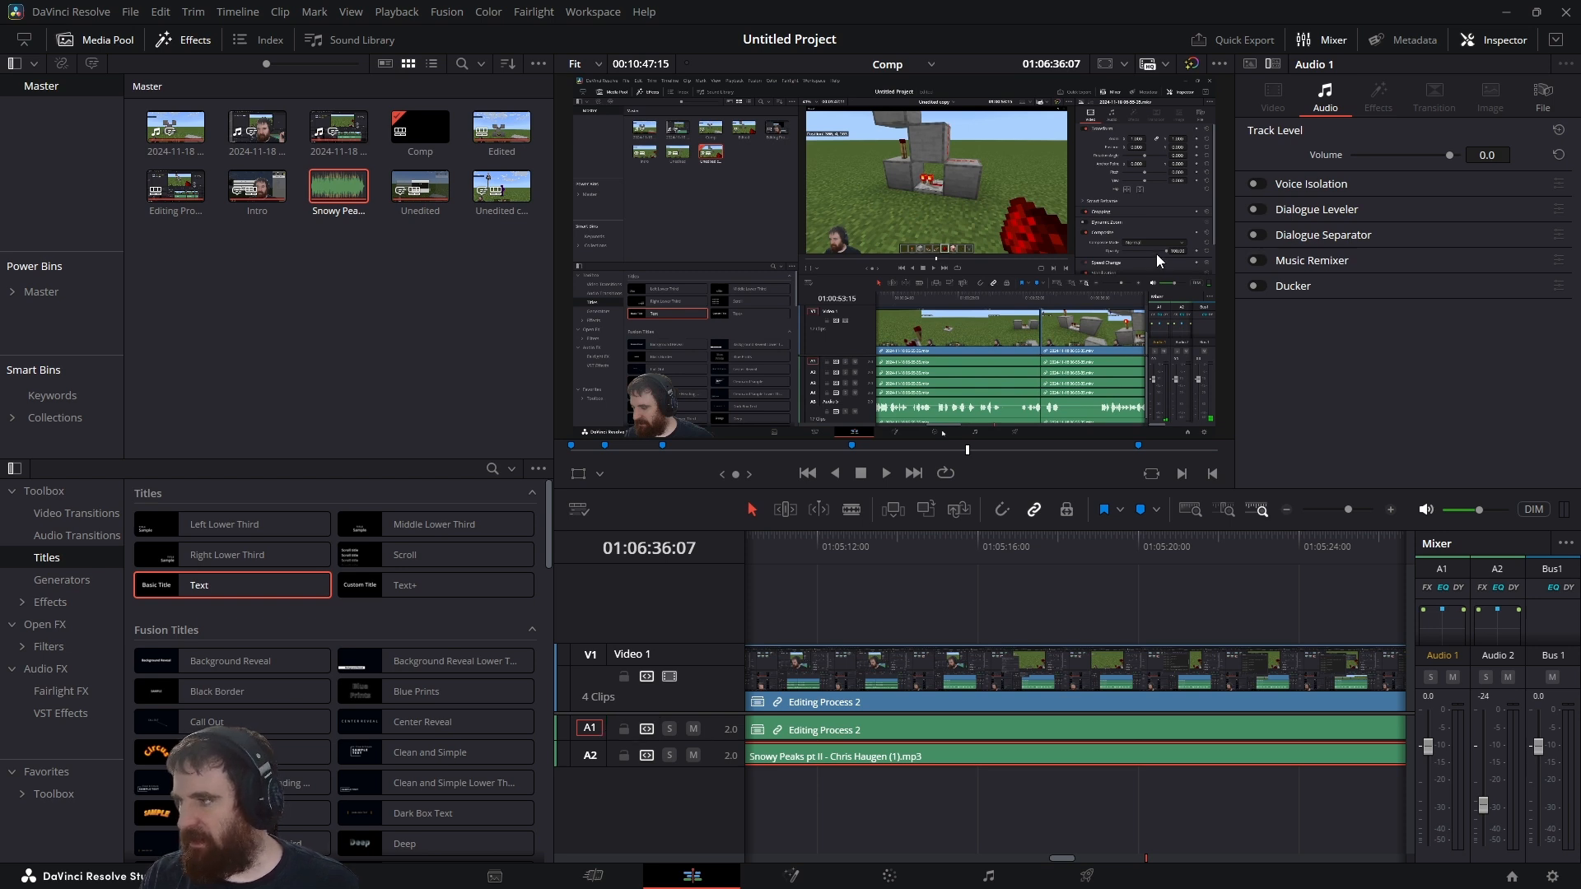
Enable Voice Isolation at 88 and Dialogue Leveler with an output gain of 3.4 on the Audio 1 track.
click(1255, 185)
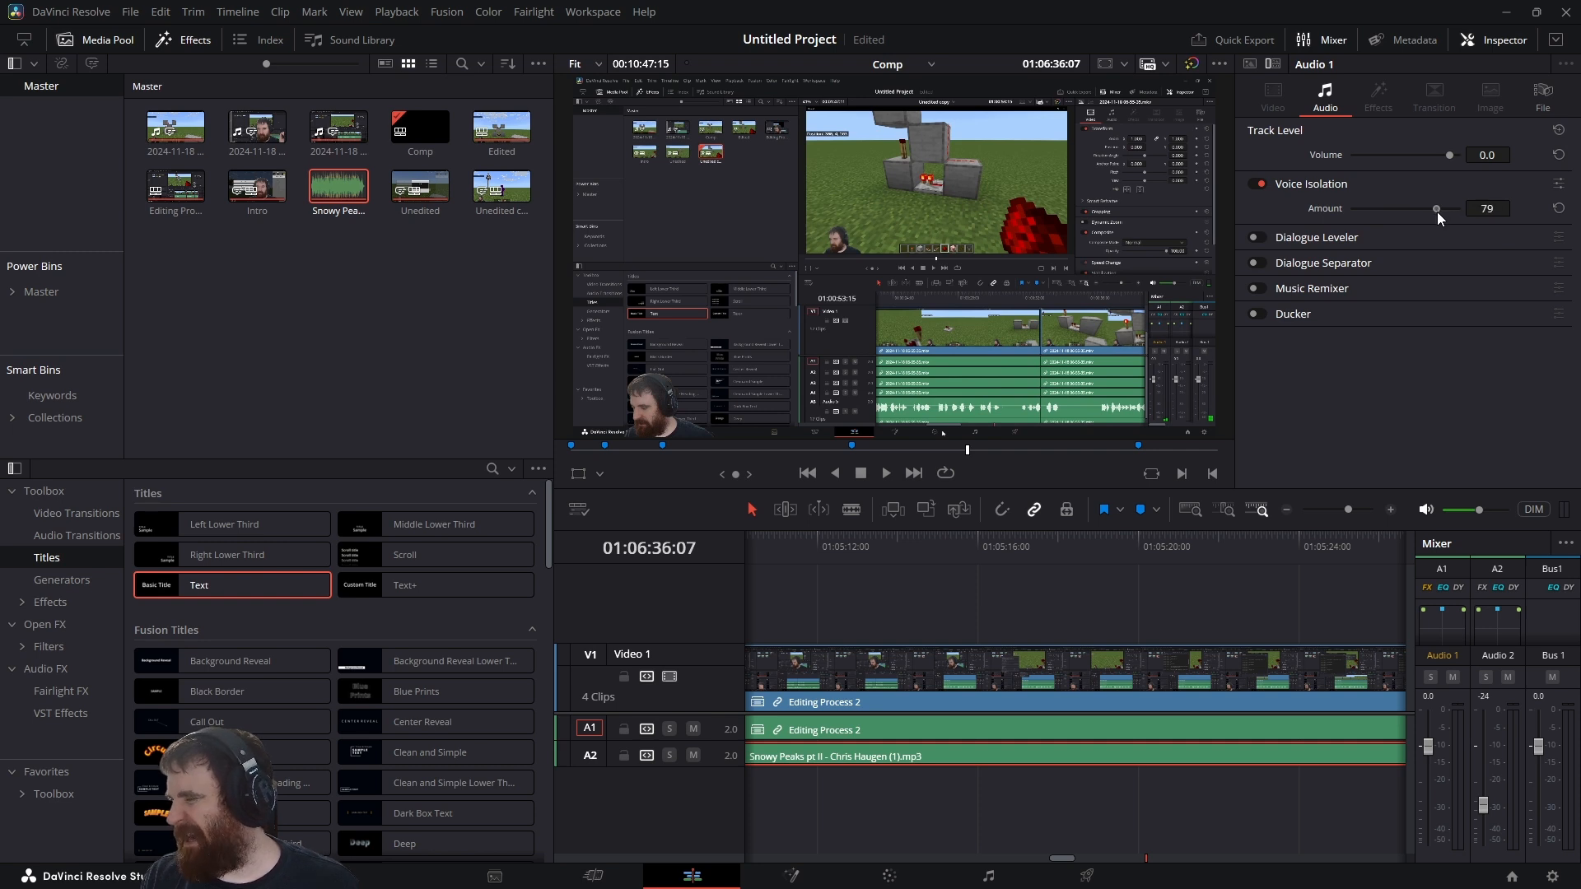
drag(1445, 210, 1446, 209)
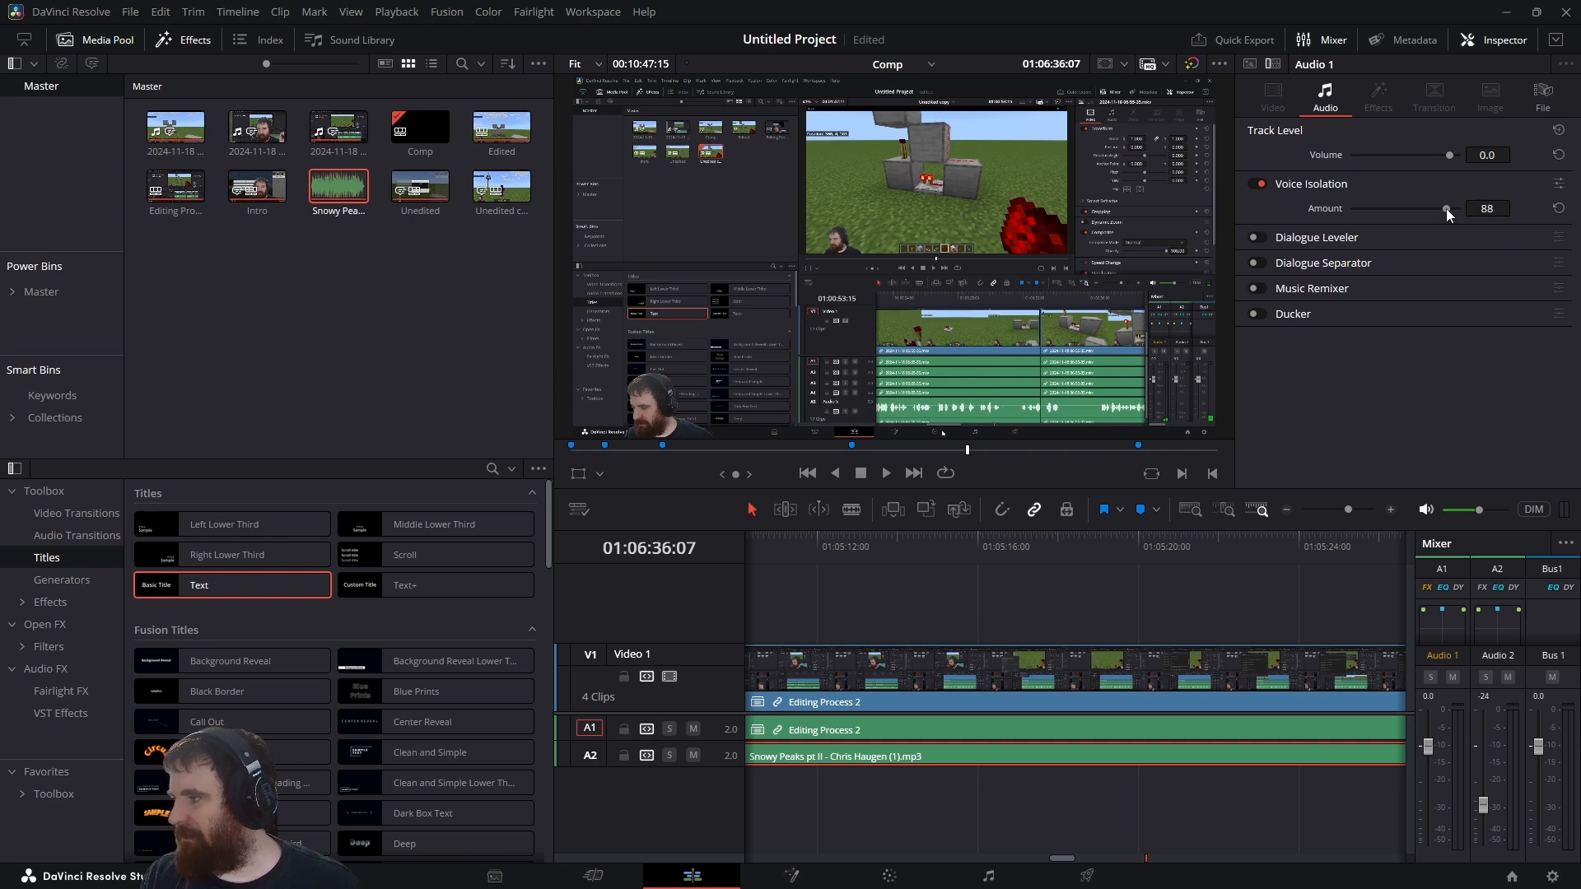
click(1253, 237)
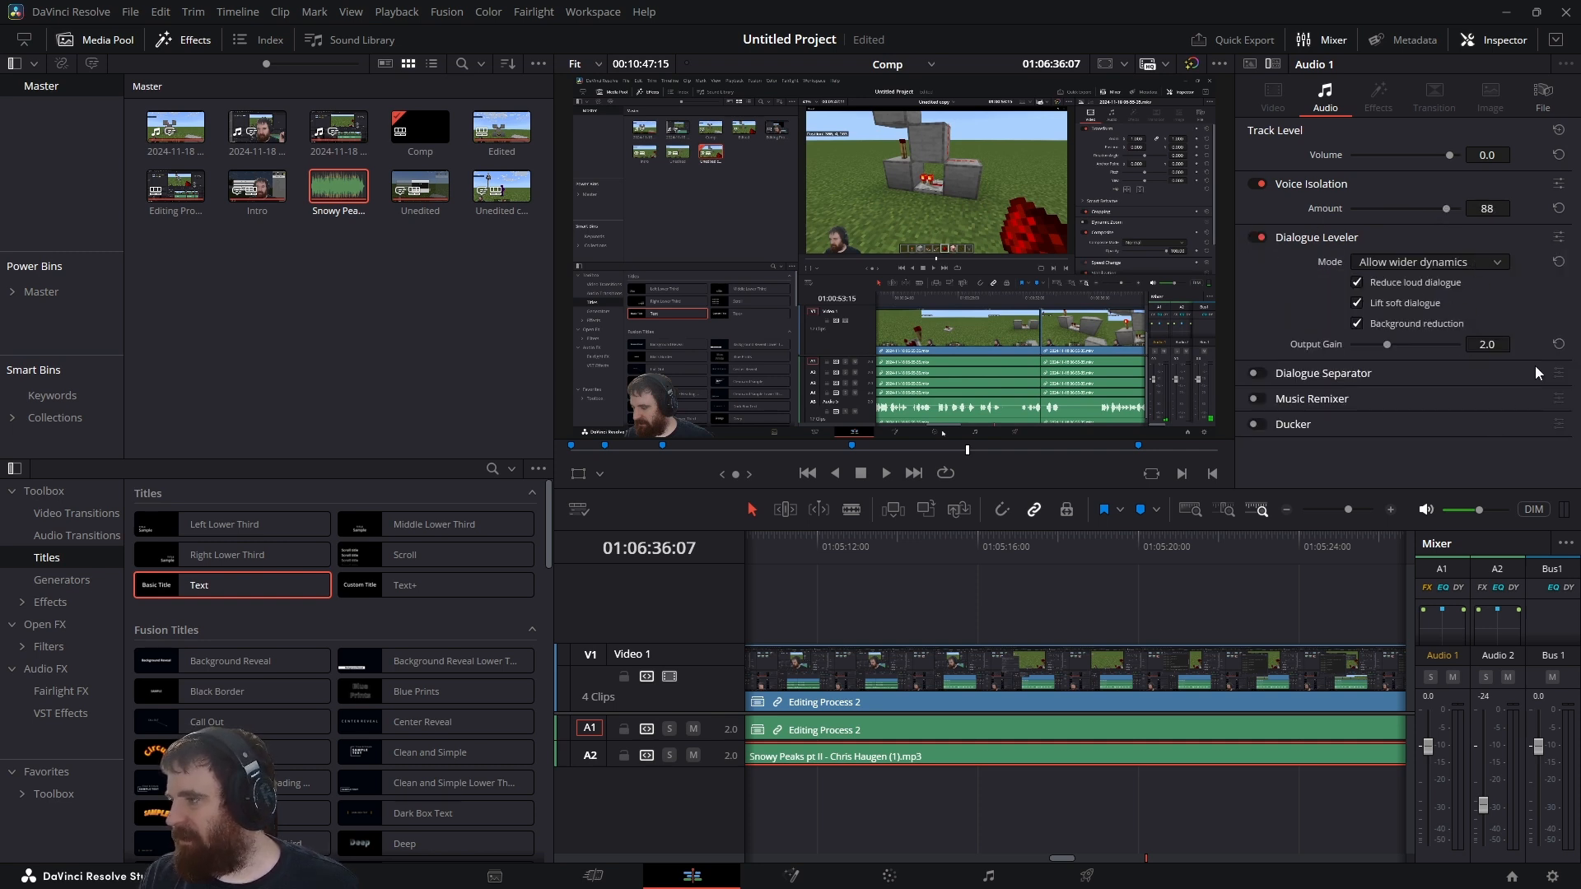
drag(1388, 346, 1409, 344)
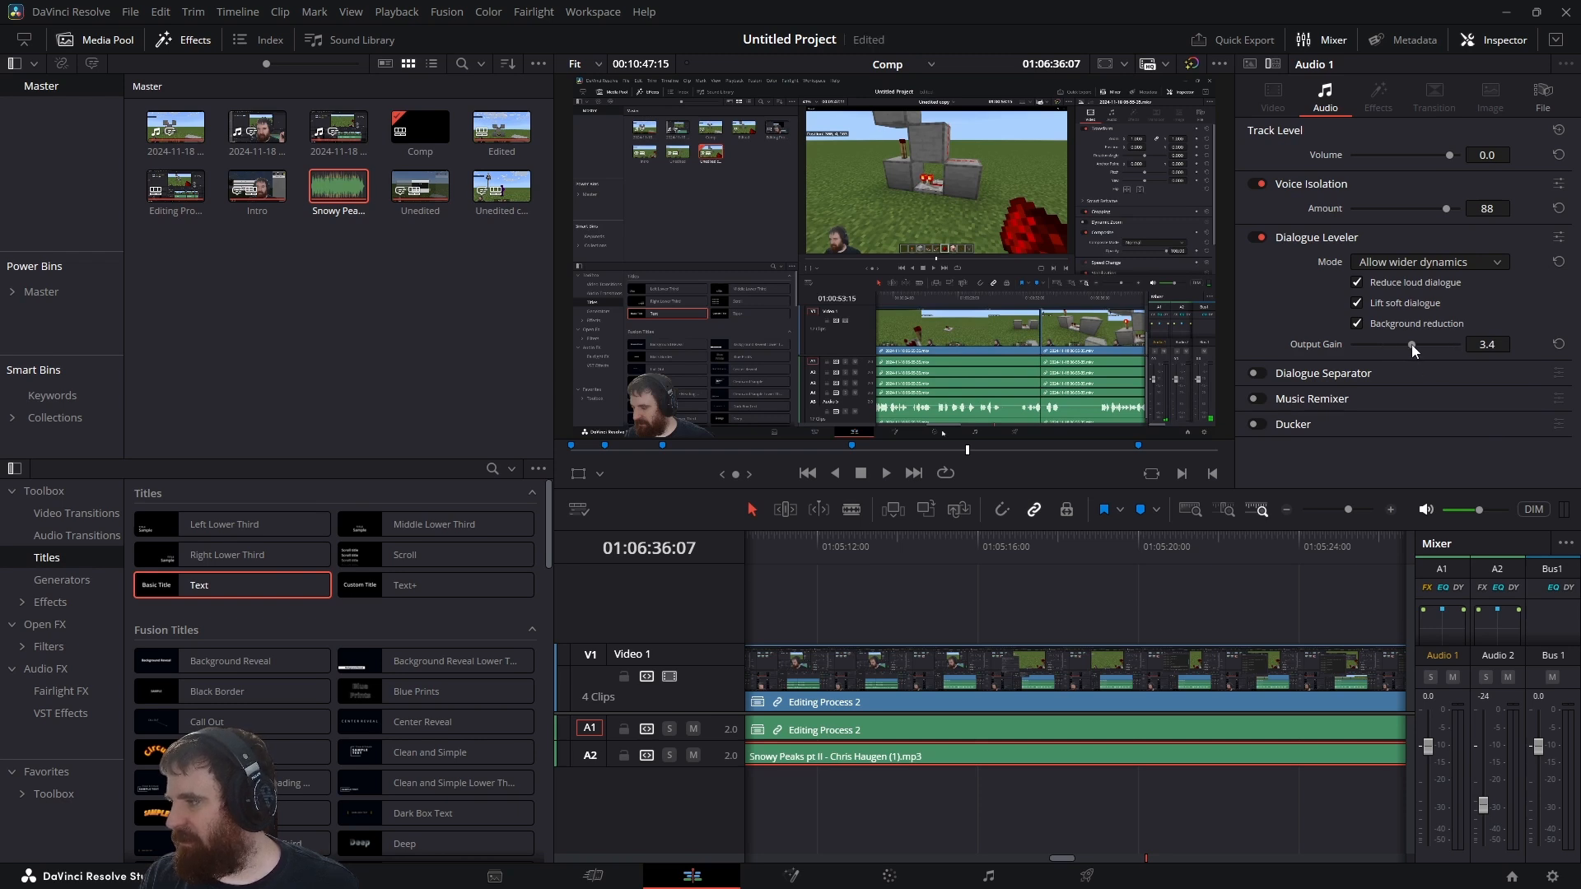
Play the Comp timeline from 01:05:13:06 for a few seconds to check the voice and music levels.
click(864, 544)
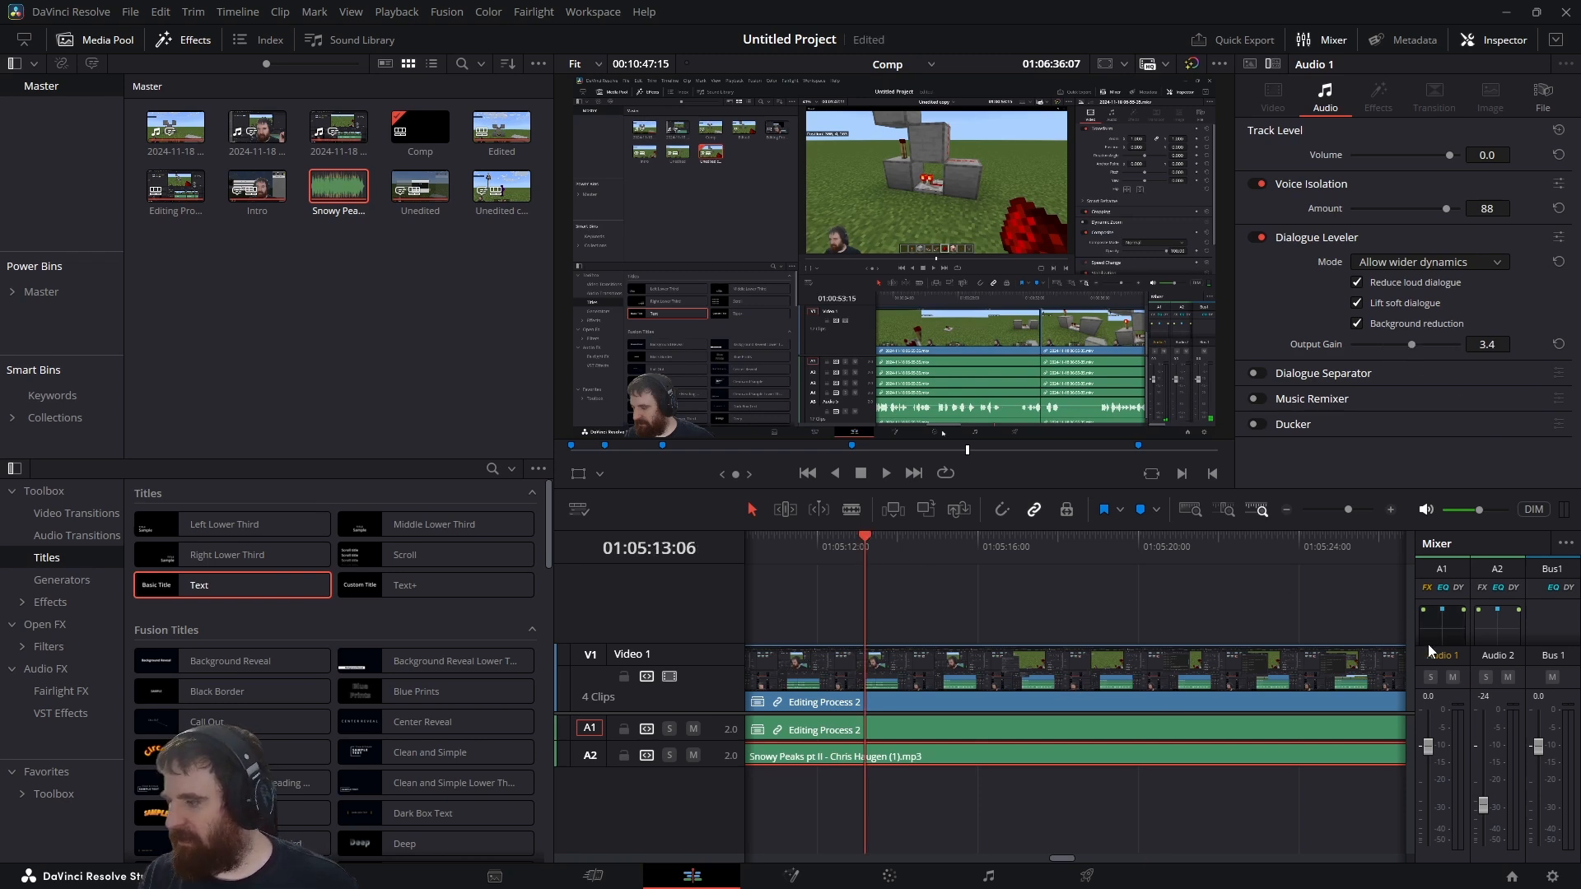
key(space)
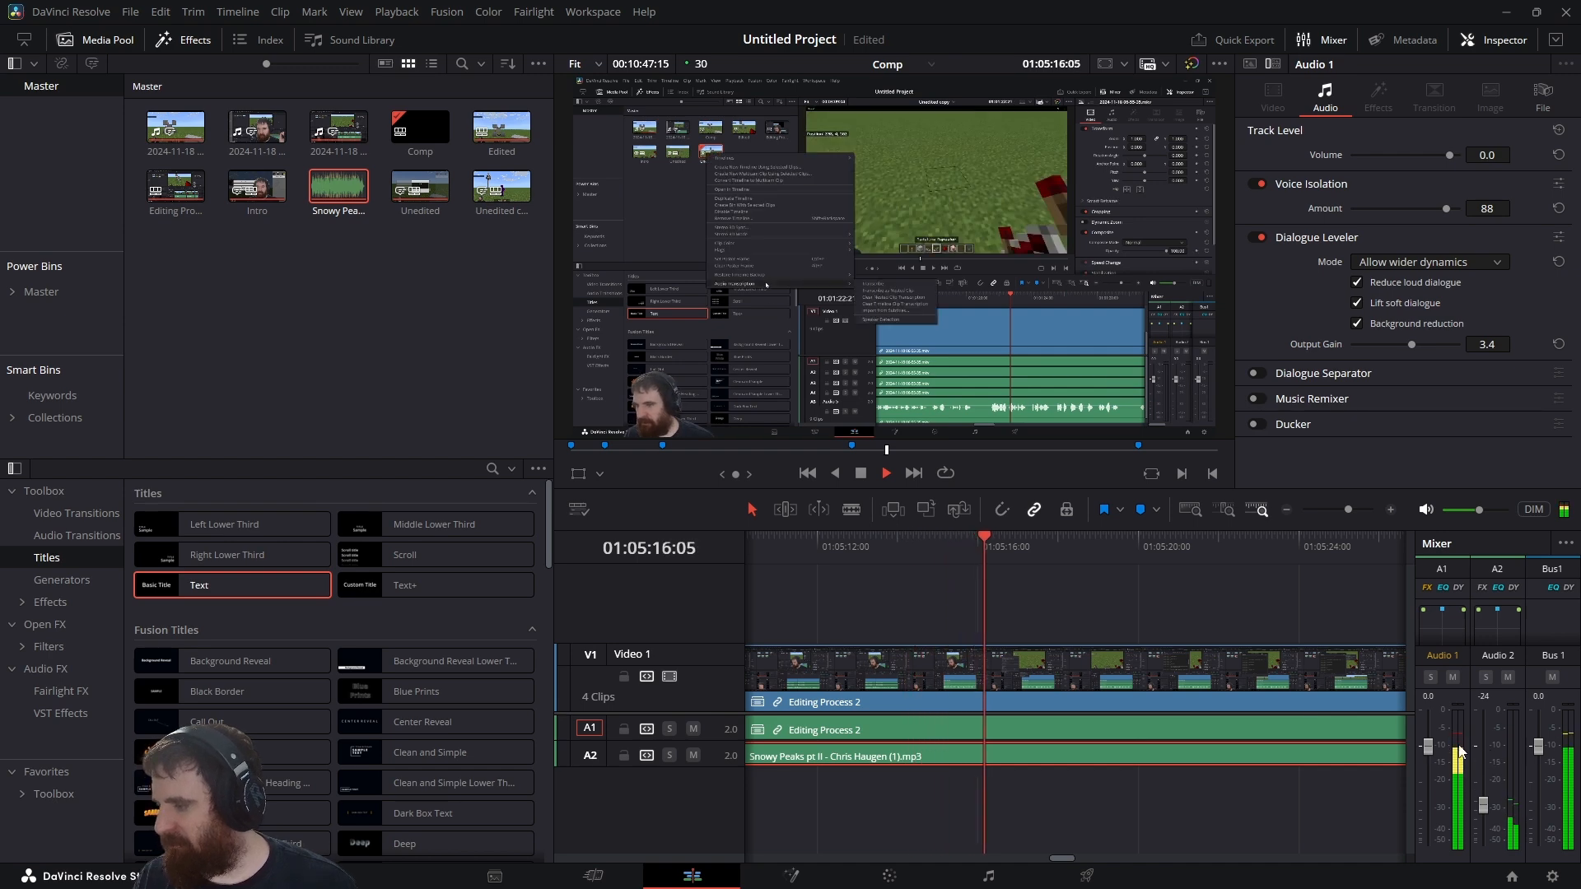
key(space)
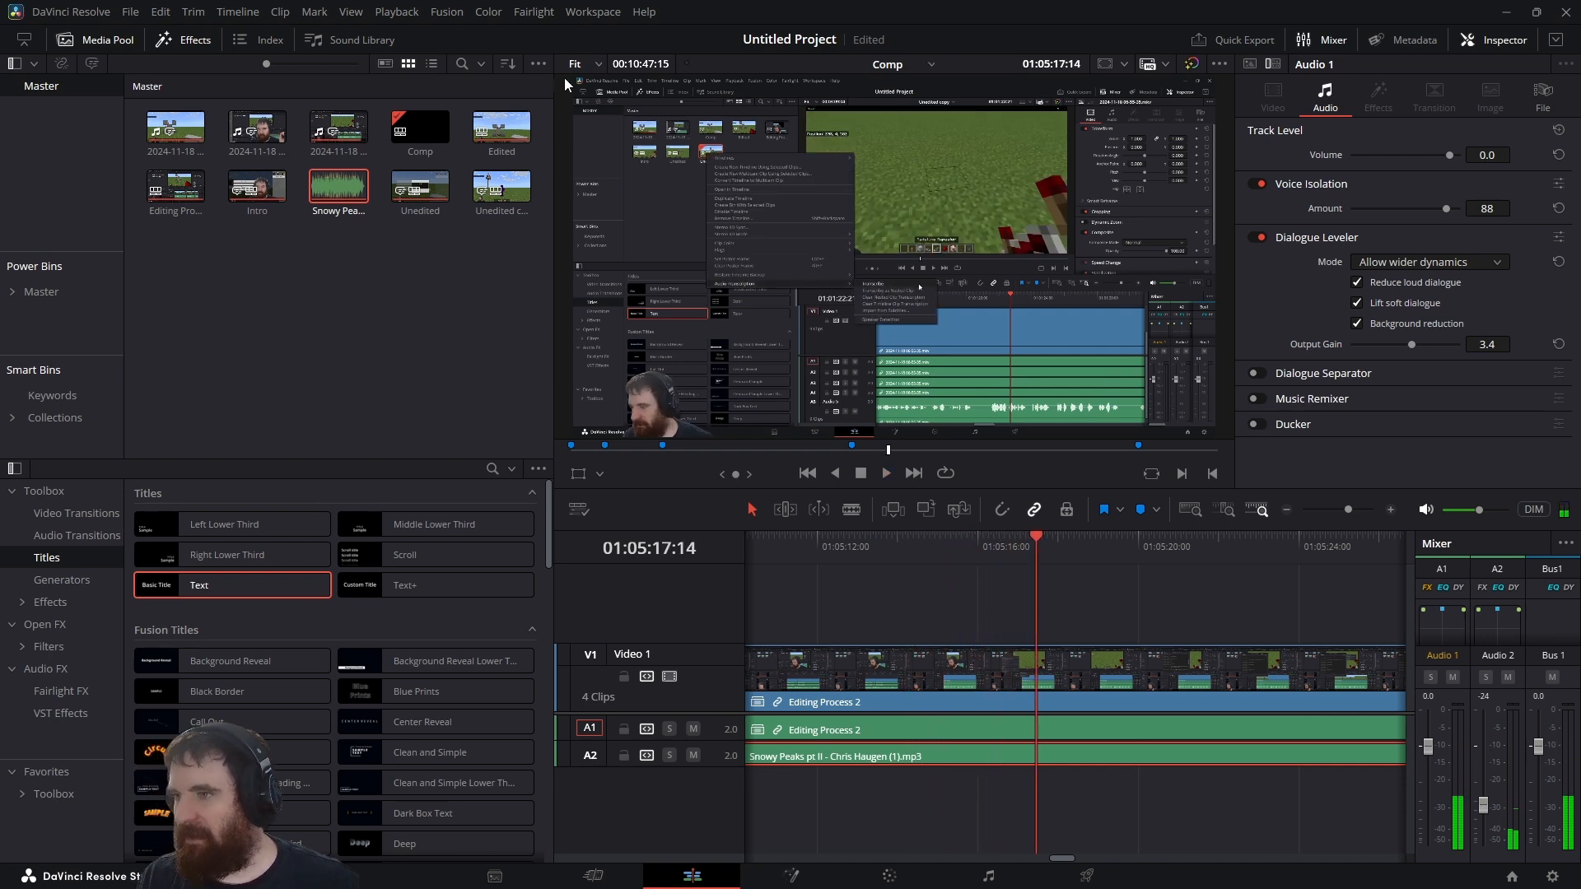
Turn on Normalize Audio in the YouTube 1080p render settings on the Deliver page.
click(1087, 875)
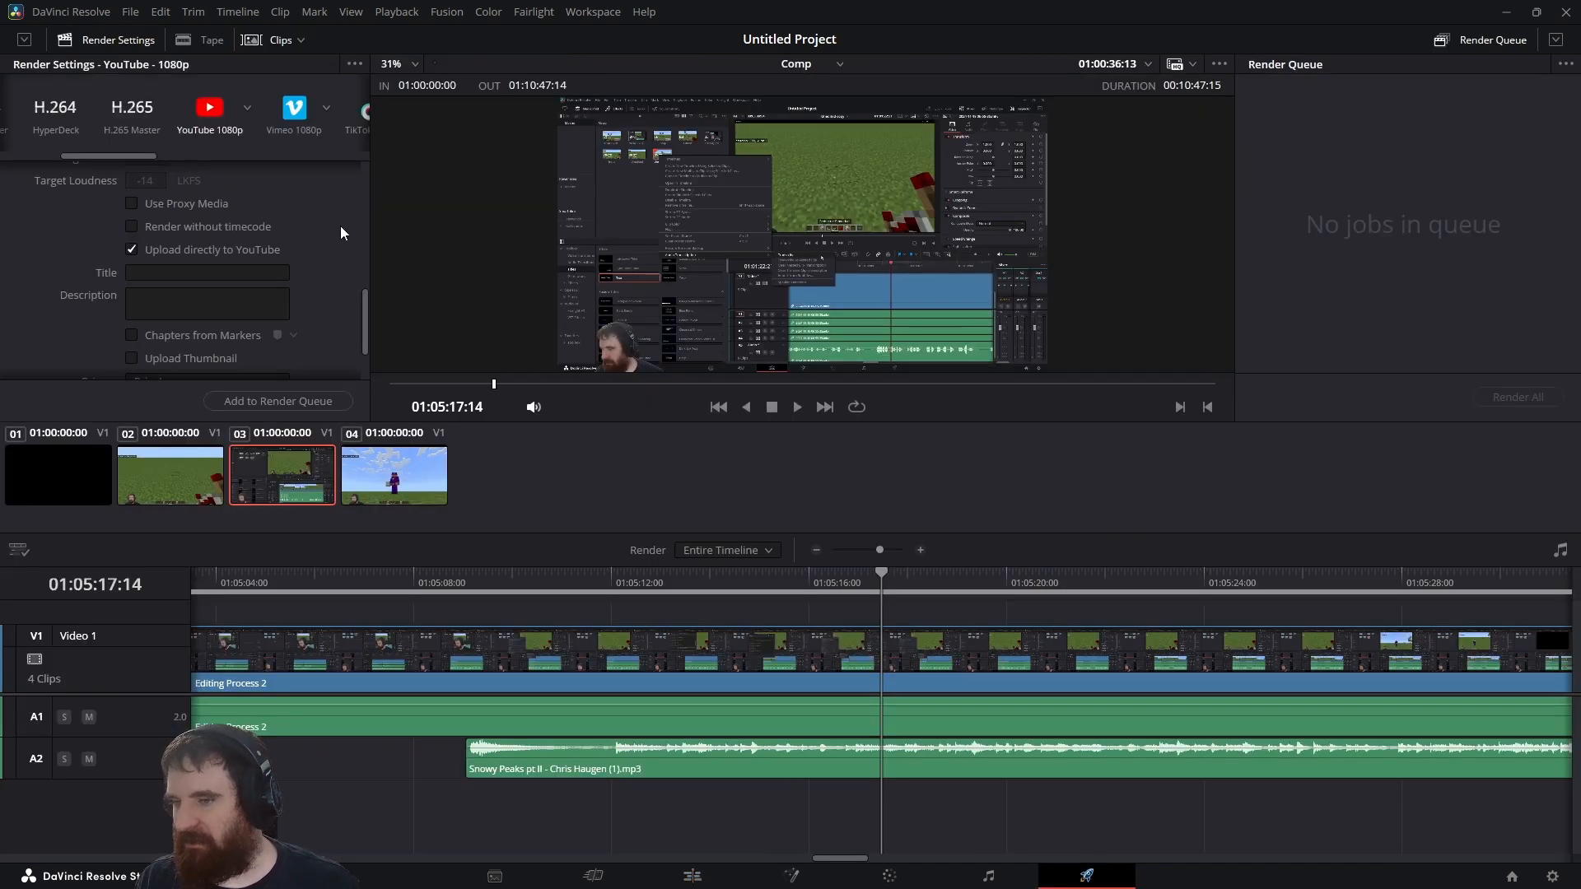
mouse_move(364, 314)
mouse_down()
mouse_move(368, 163)
mouse_move(356, 298)
mouse_move(359, 274)
mouse_up()
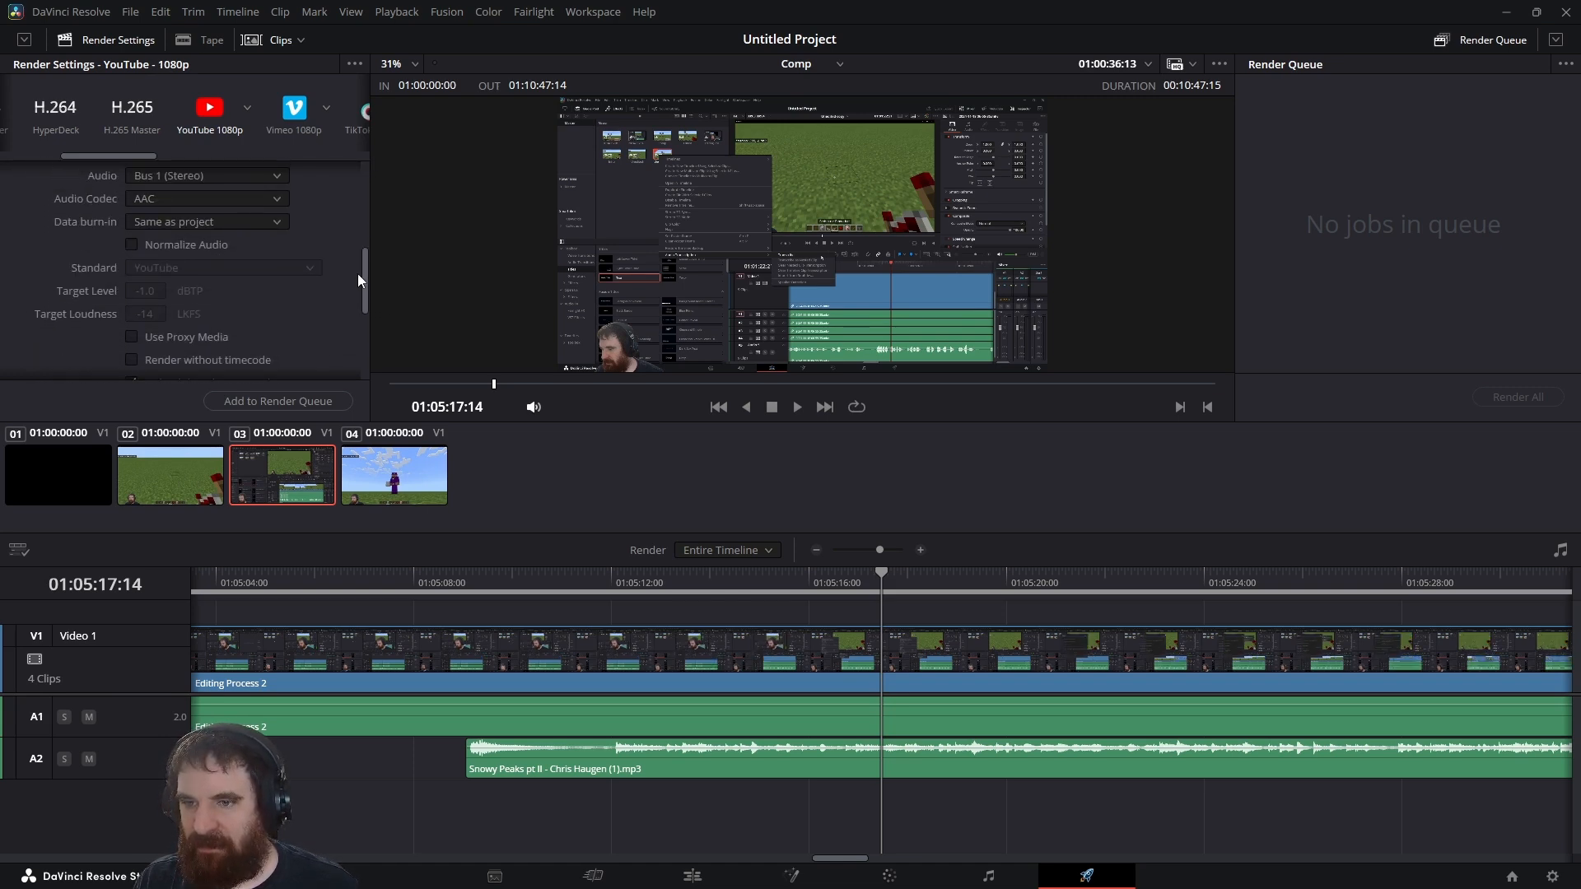
click(132, 244)
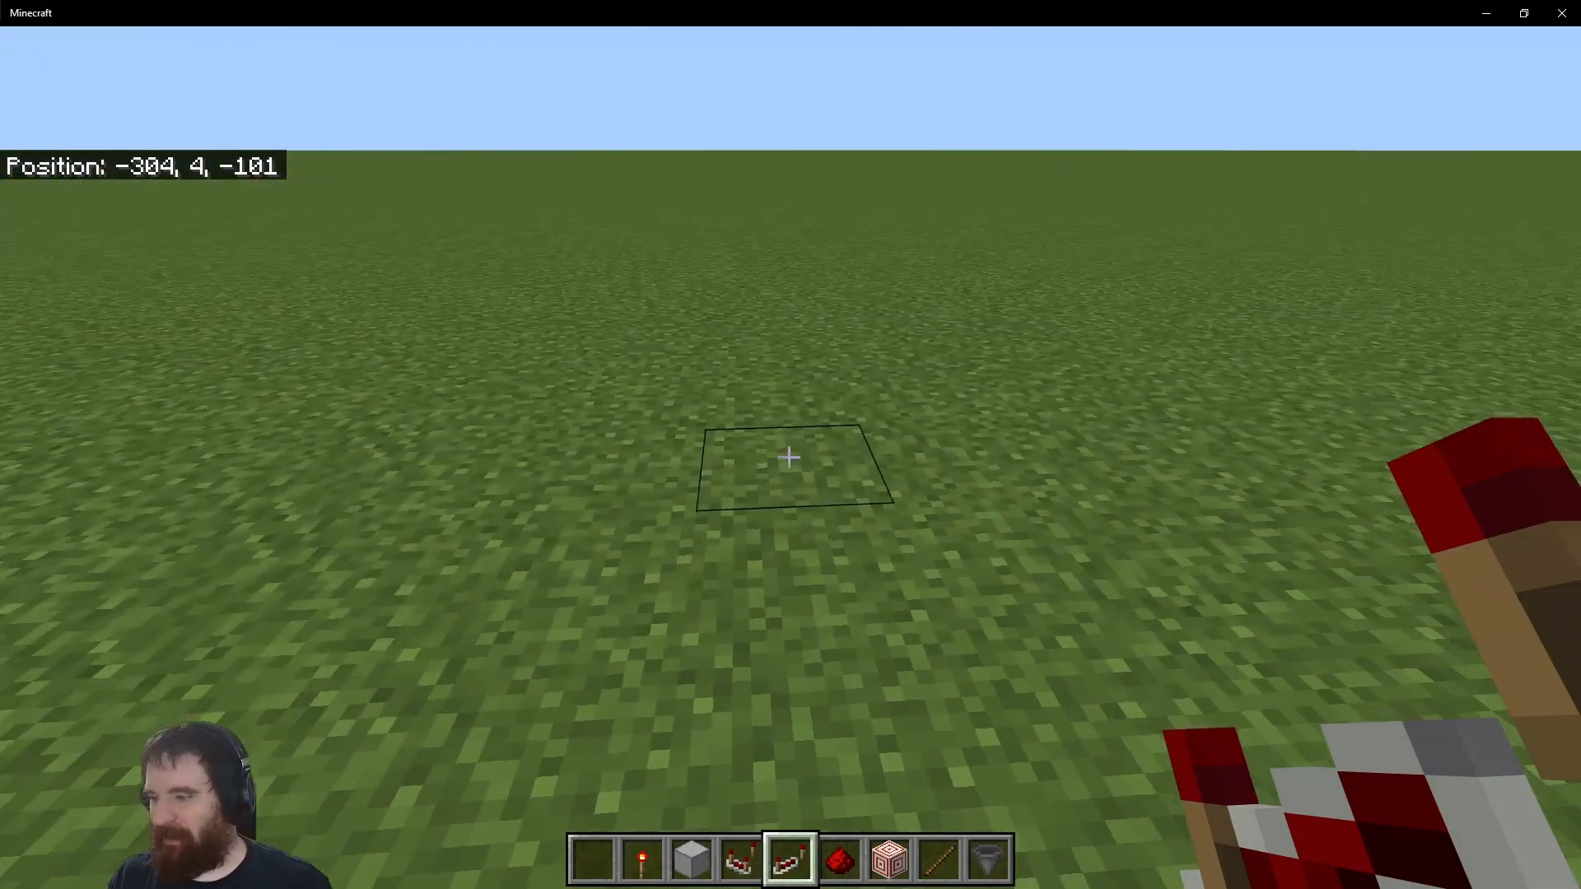
In Minecraft, show the character in the front-facing third-person view and return to first person.
key(F5)
key(F5)
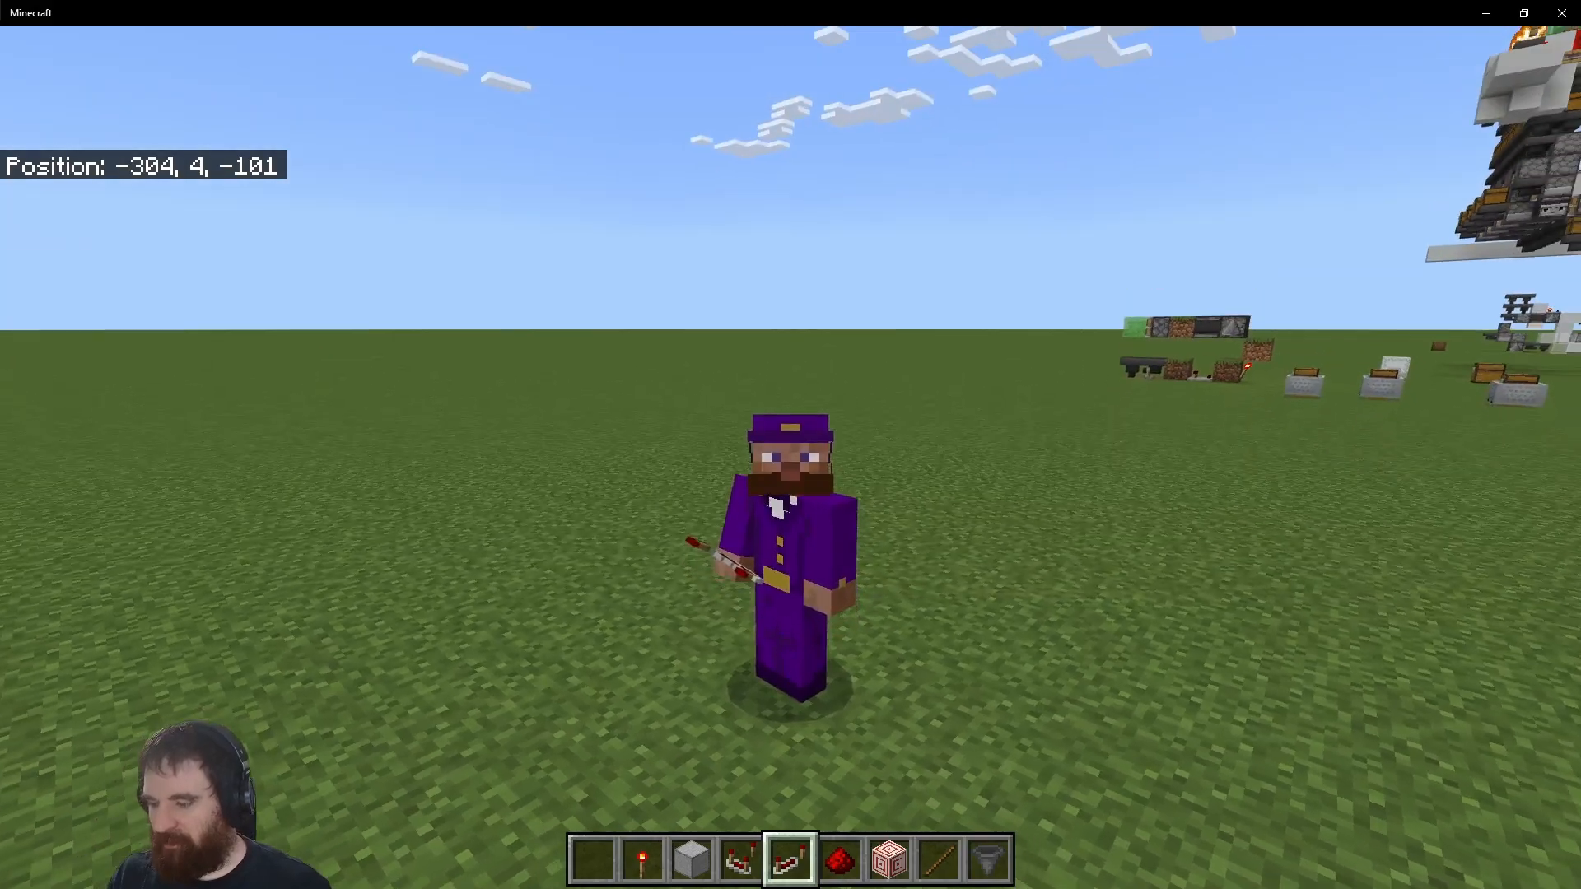
key(F5)
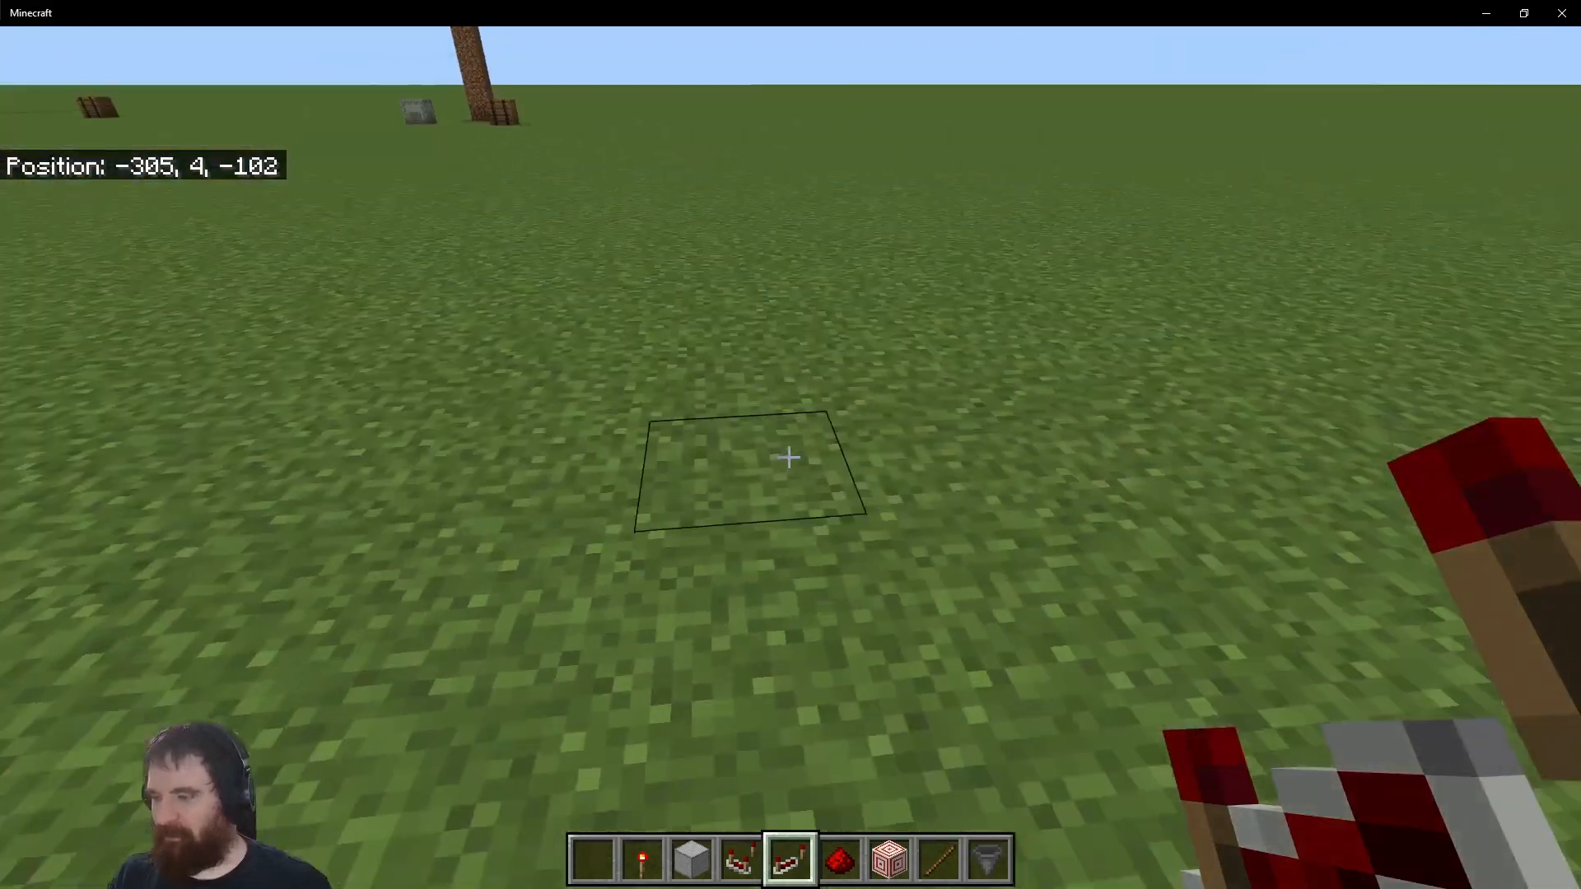
right_click(789, 457)
scroll(788, 457, down, 2)
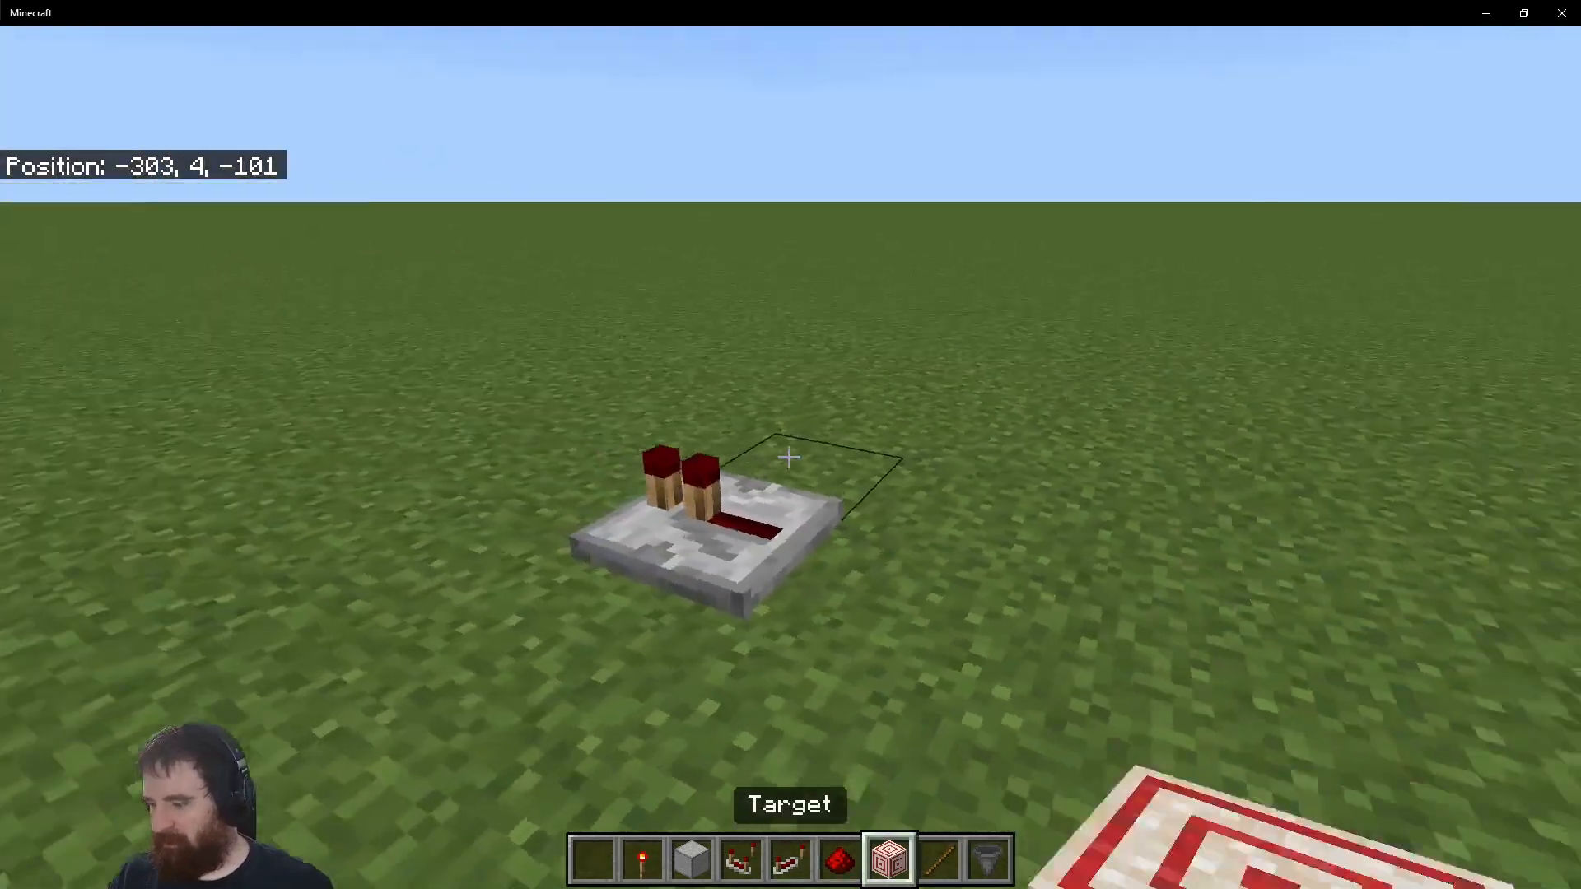
scroll(789, 457, up, 2)
scroll(789, 457, up, 2)
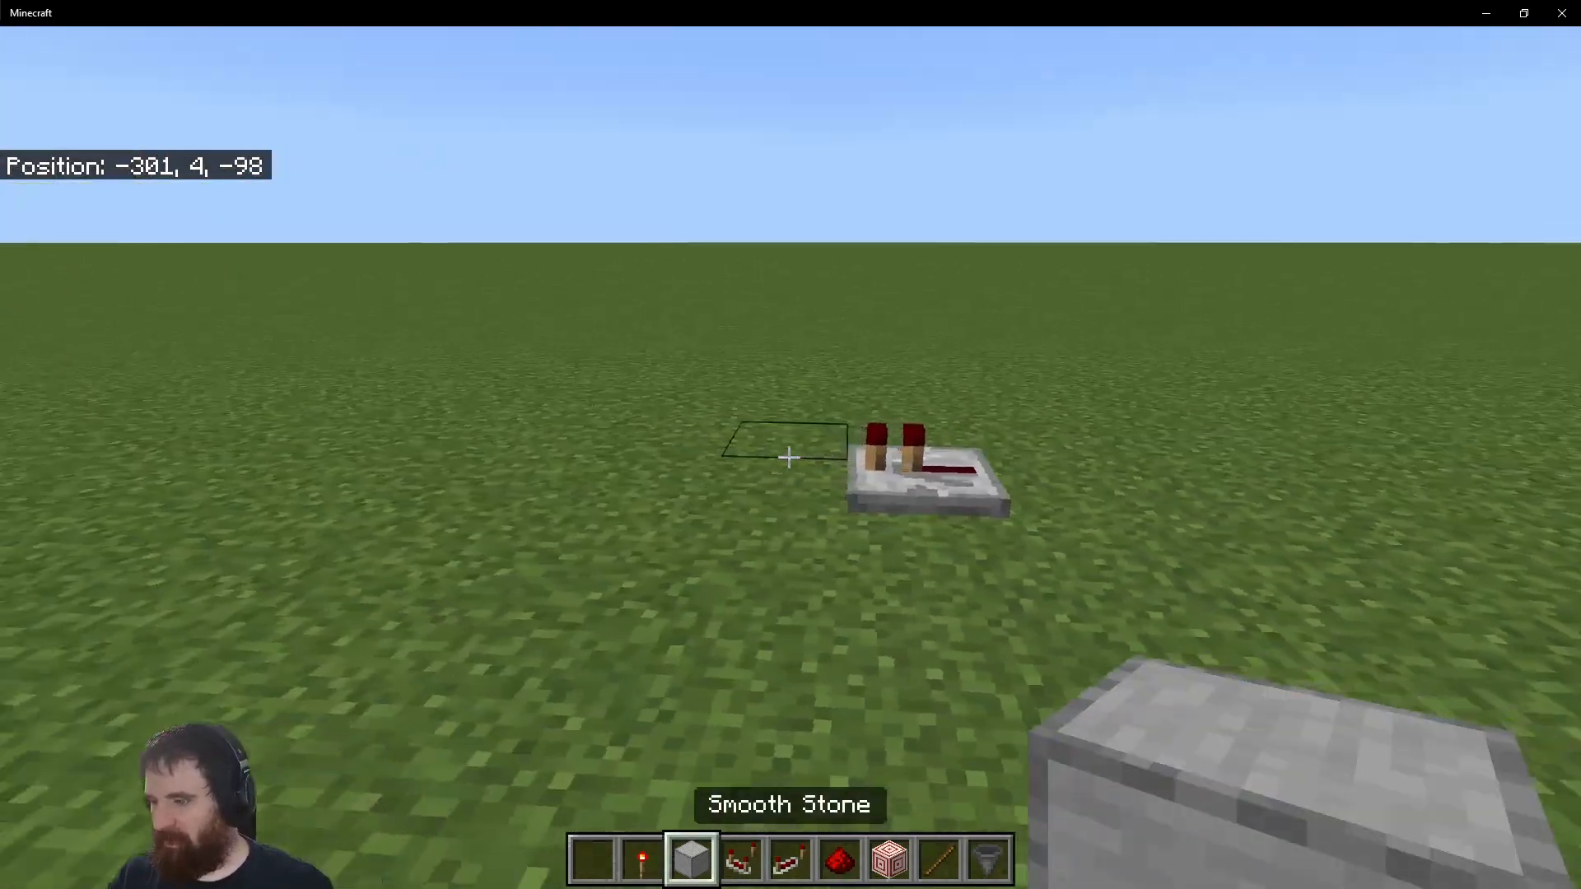
click(789, 457)
click(789, 457)
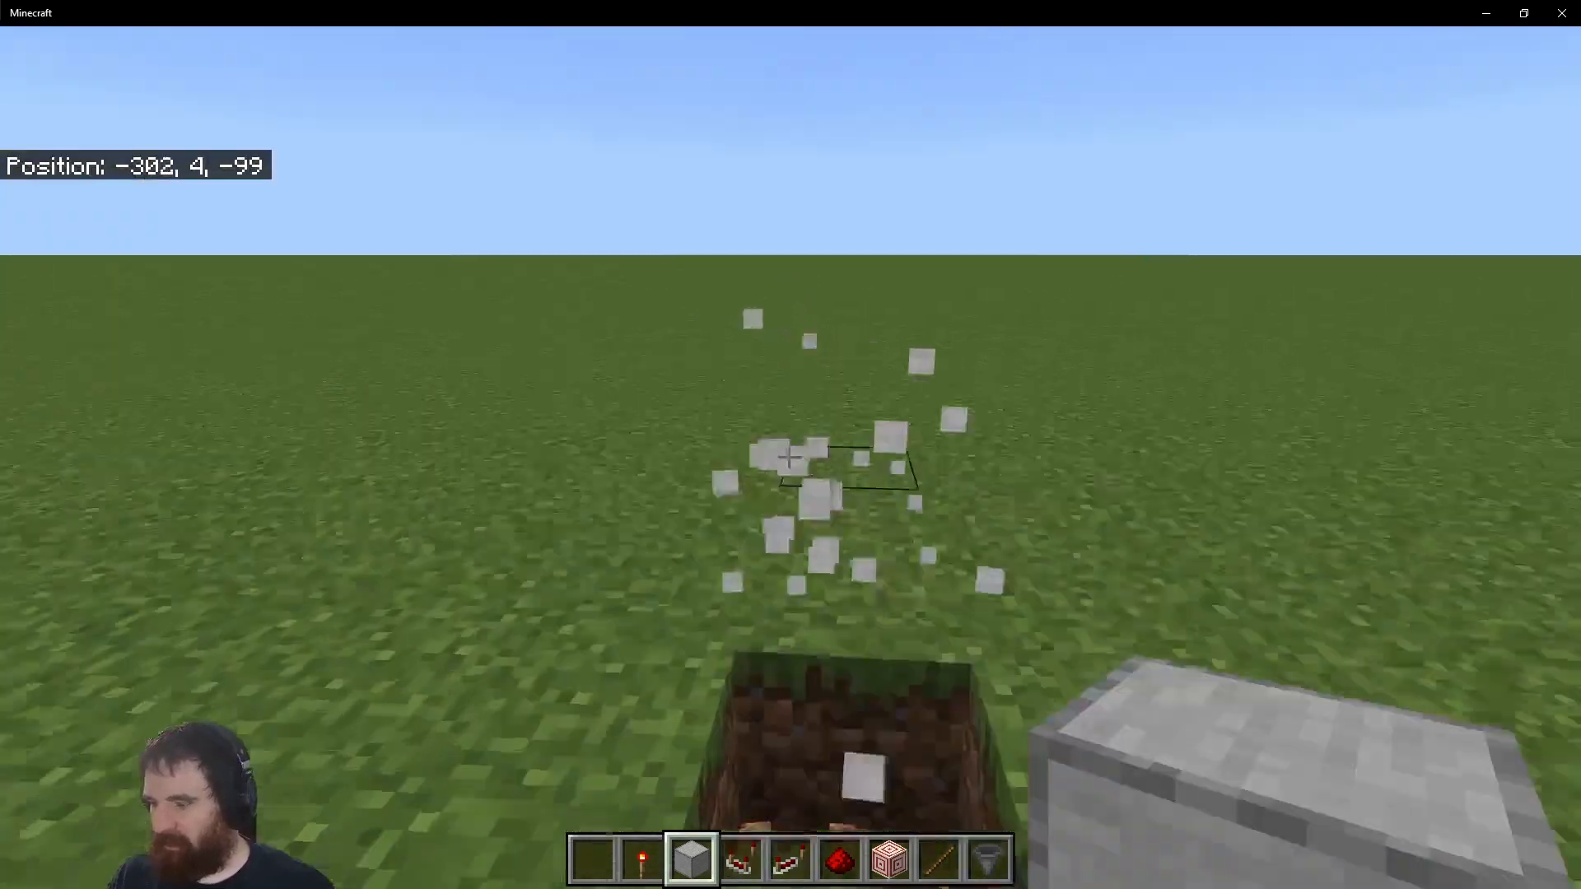
Teleport the player 600 blocks along both X and Z with the tp command and resume the game.
key(slash)
text(tp @s ~ ~600 ~~)
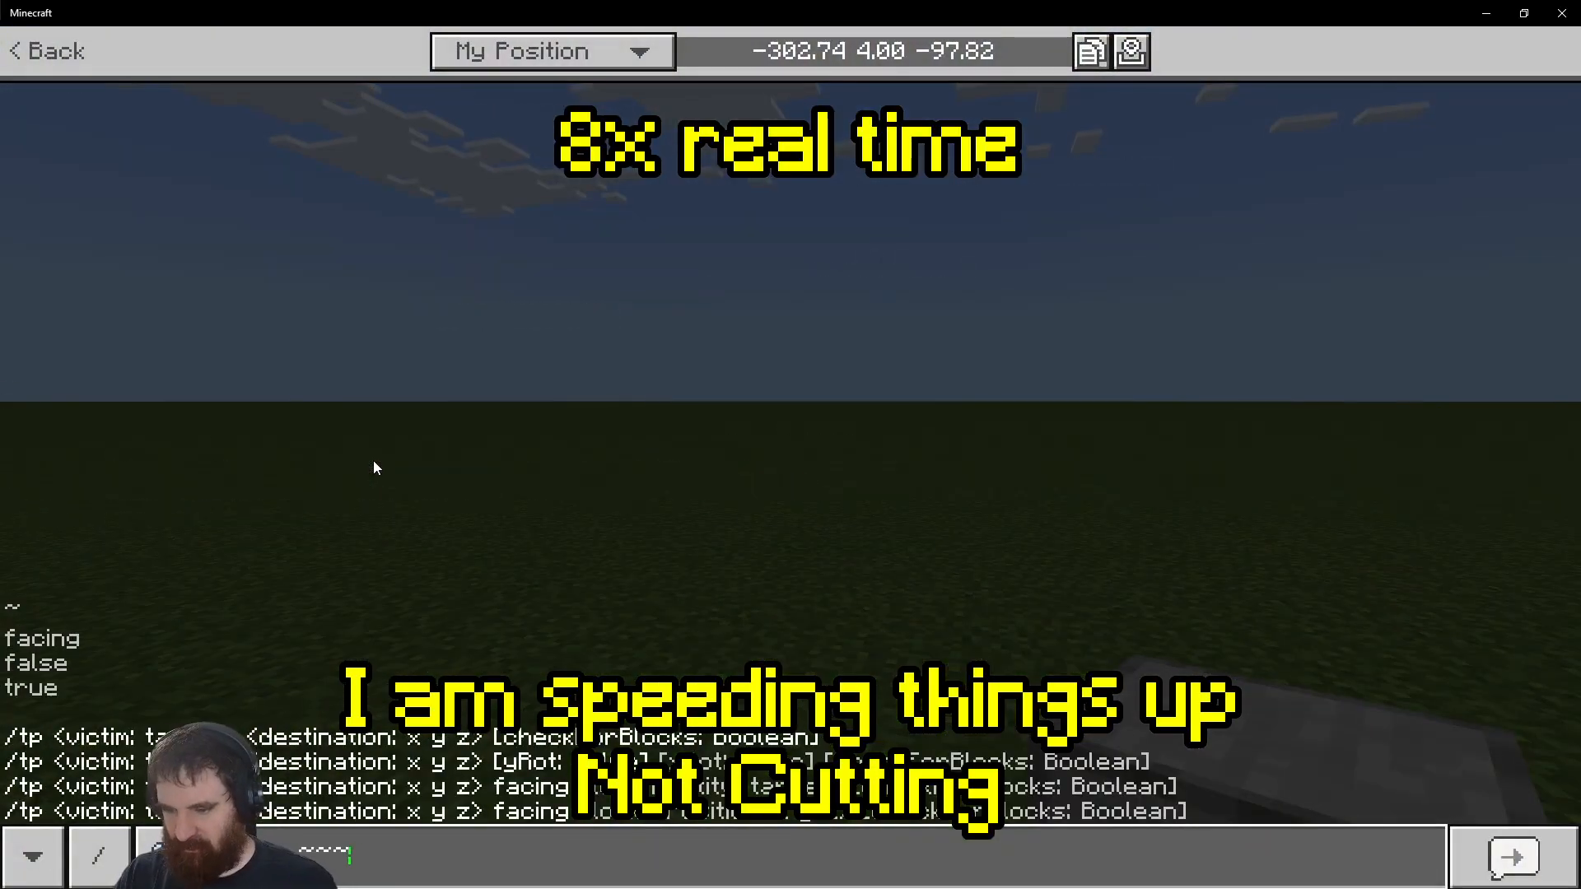
key(Return)
key(Escape)
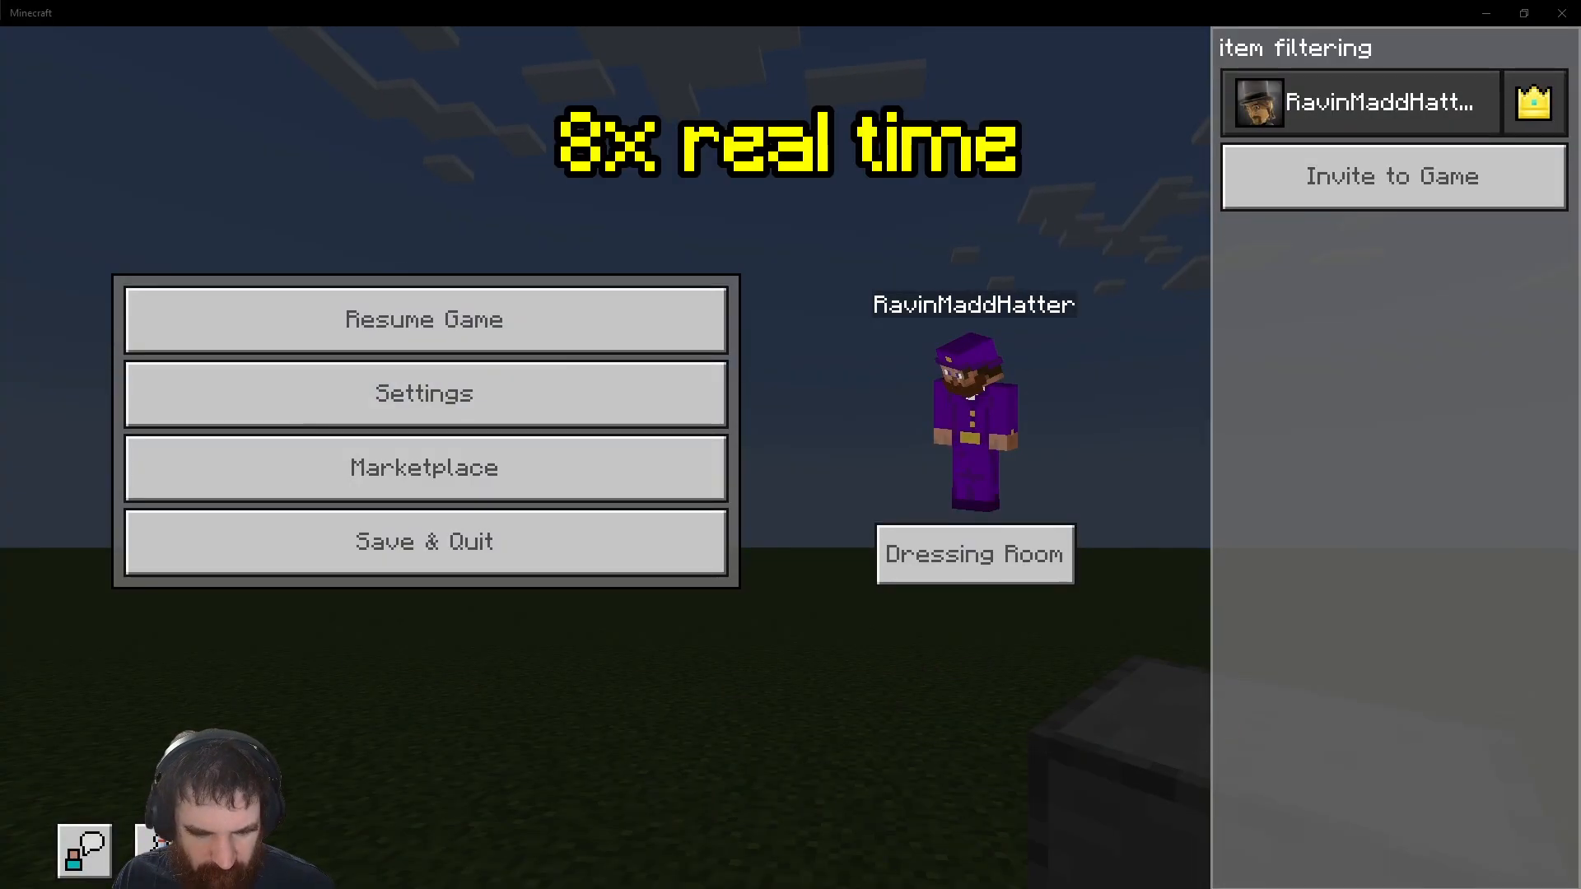
key(Escape)
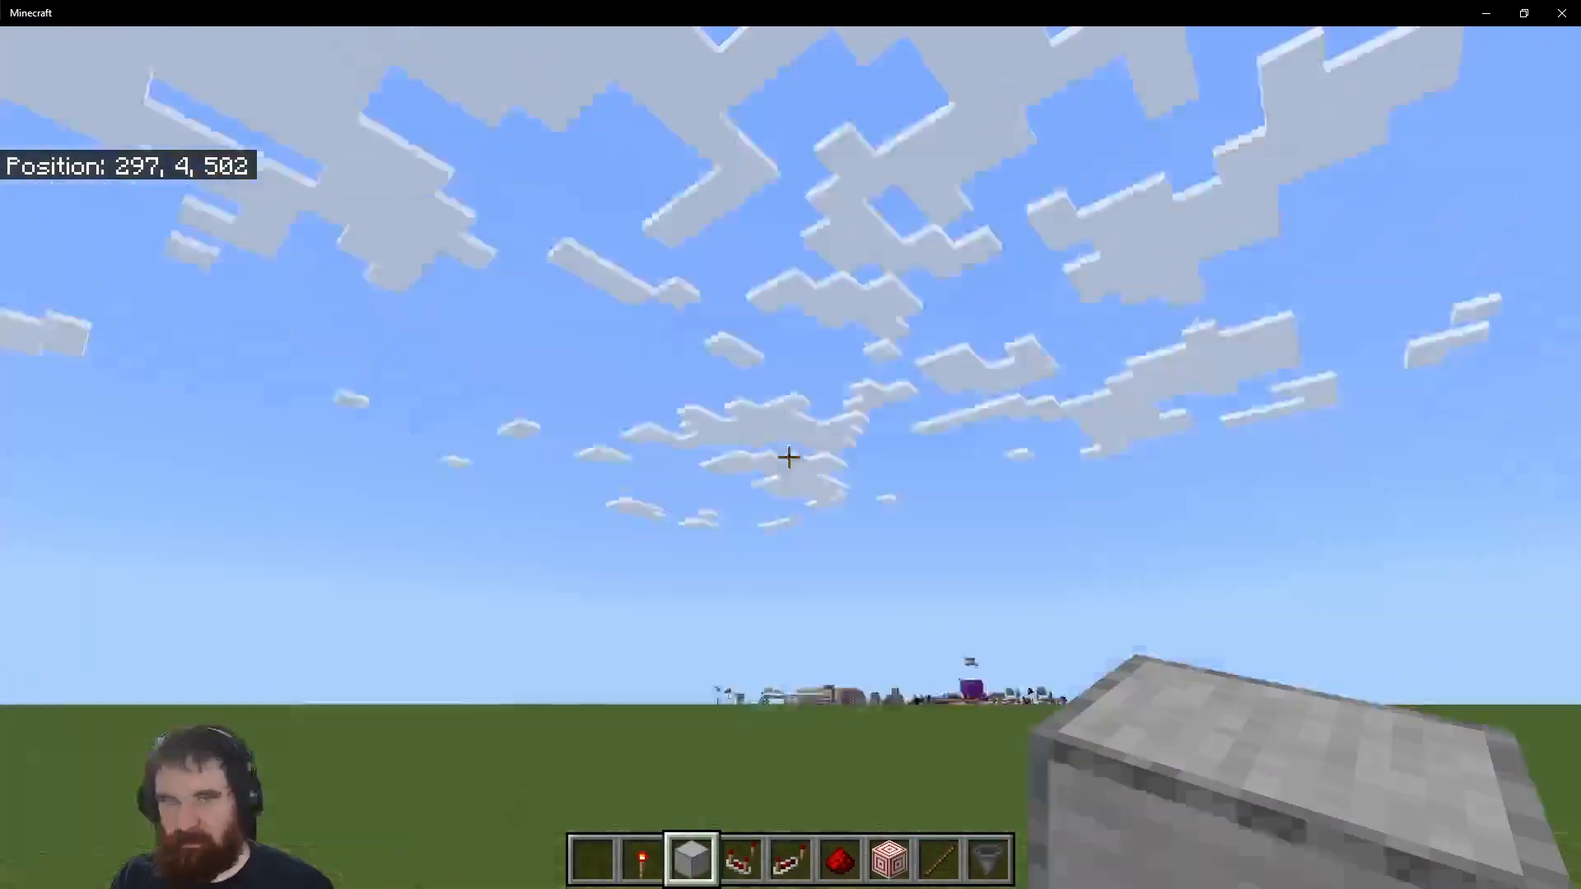
mouse_move(789, 457)
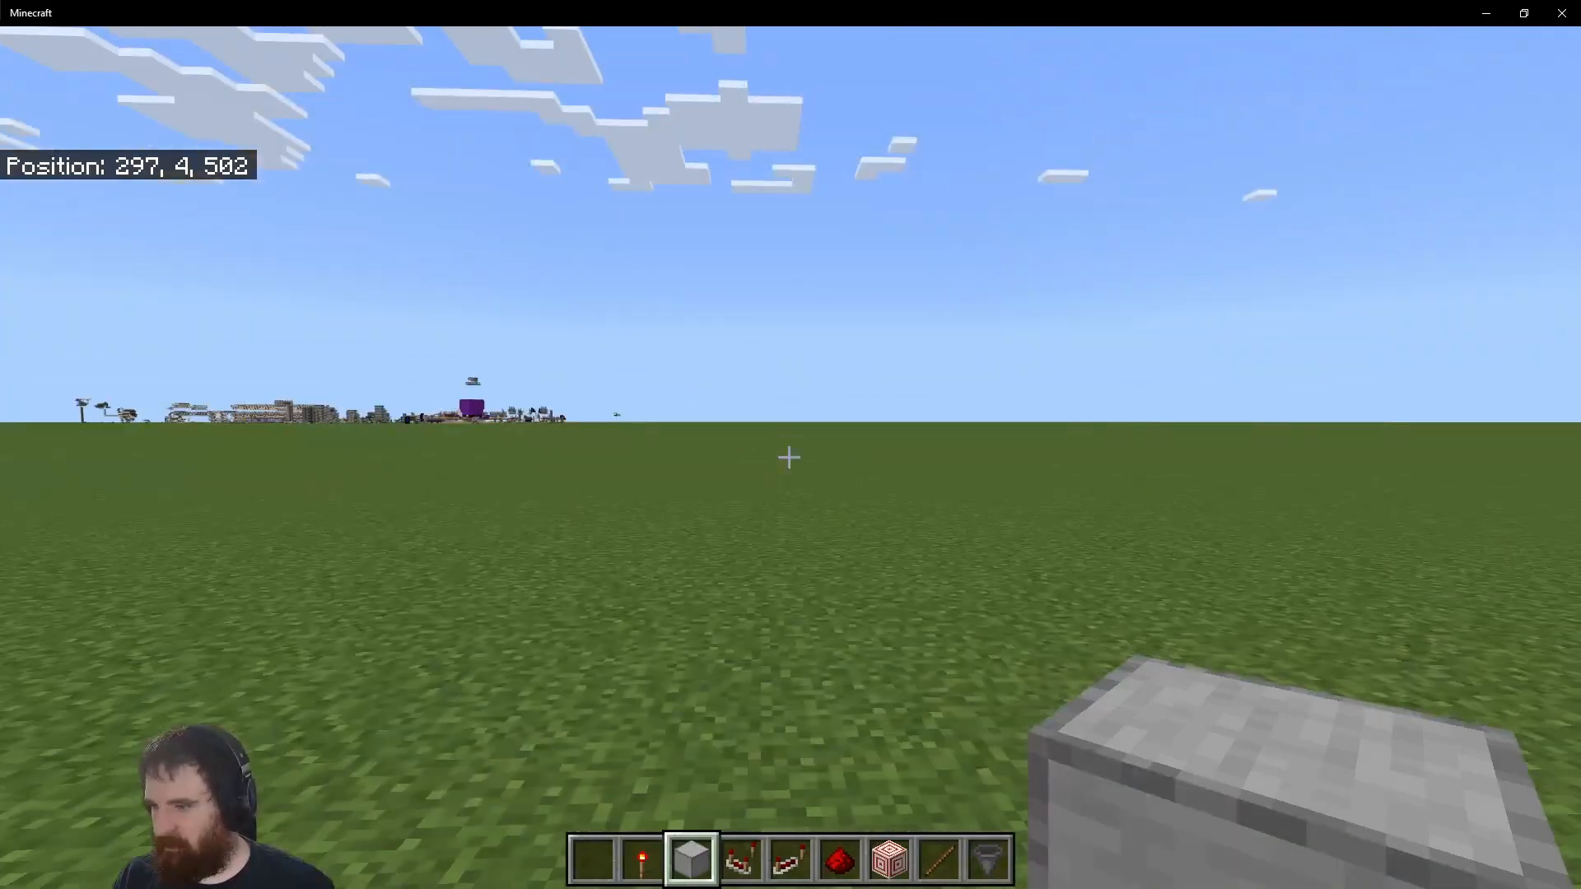
Set the render distance to 23 chunks in the video settings and return to the game.
key(Escape)
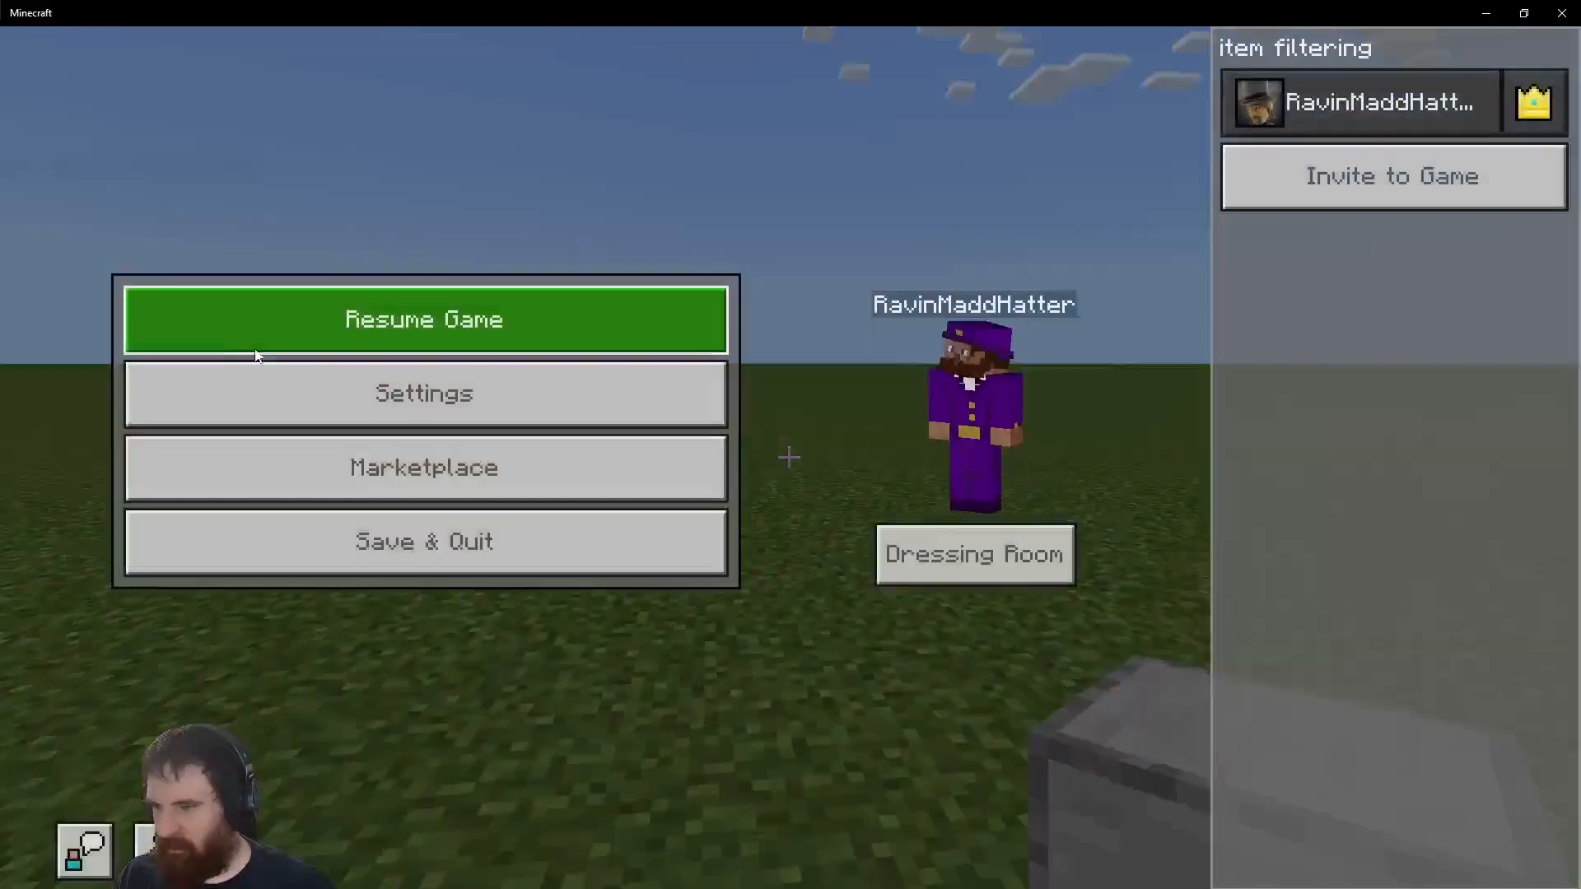
click(601, 448)
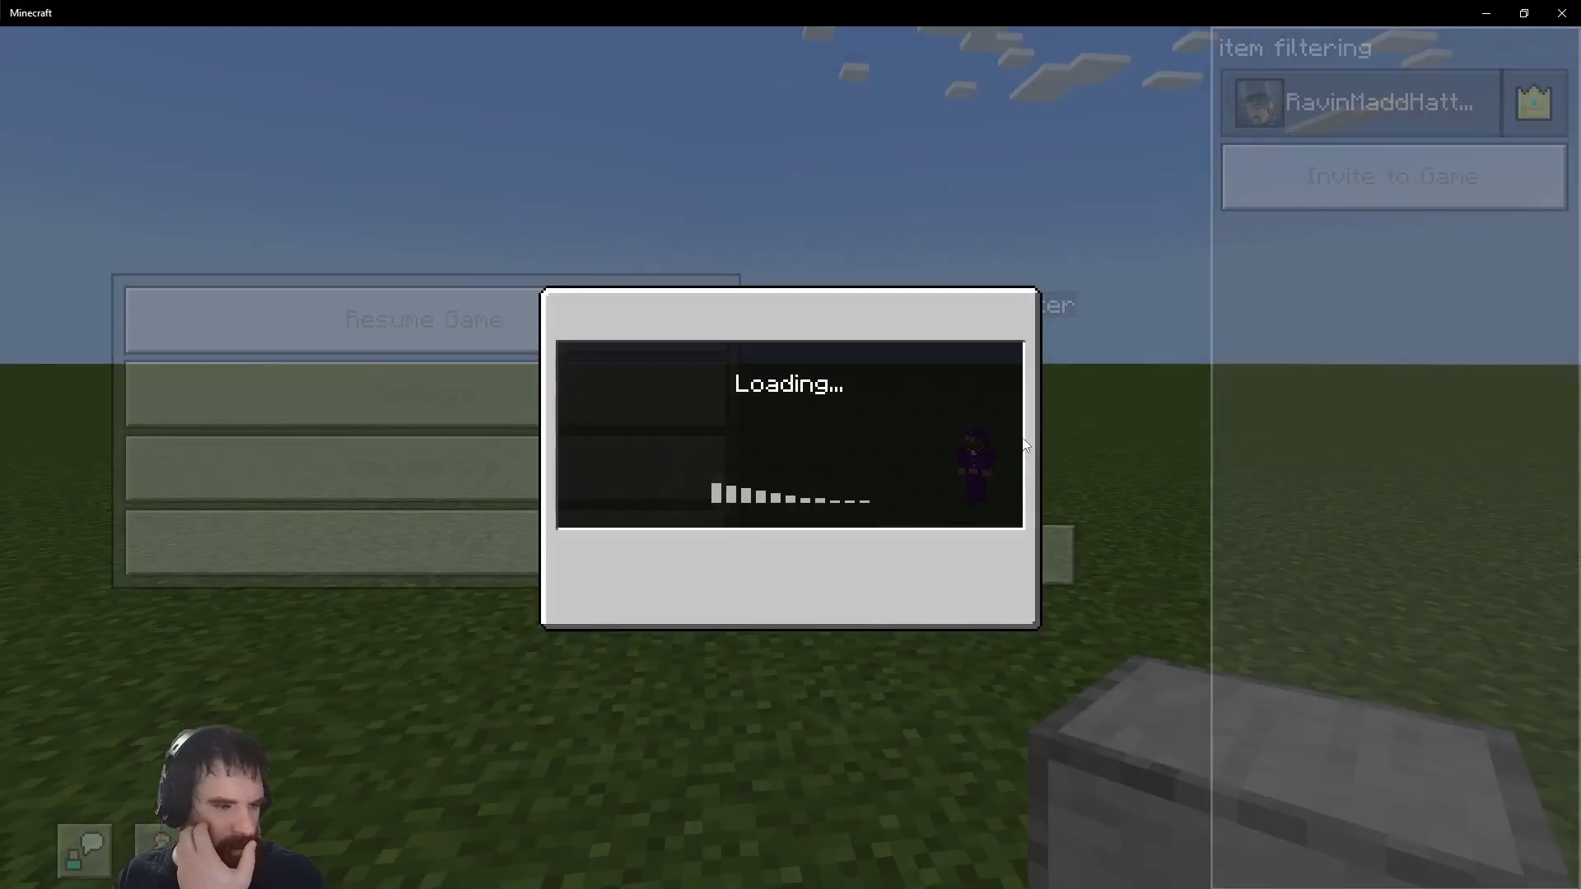
key(Escape)
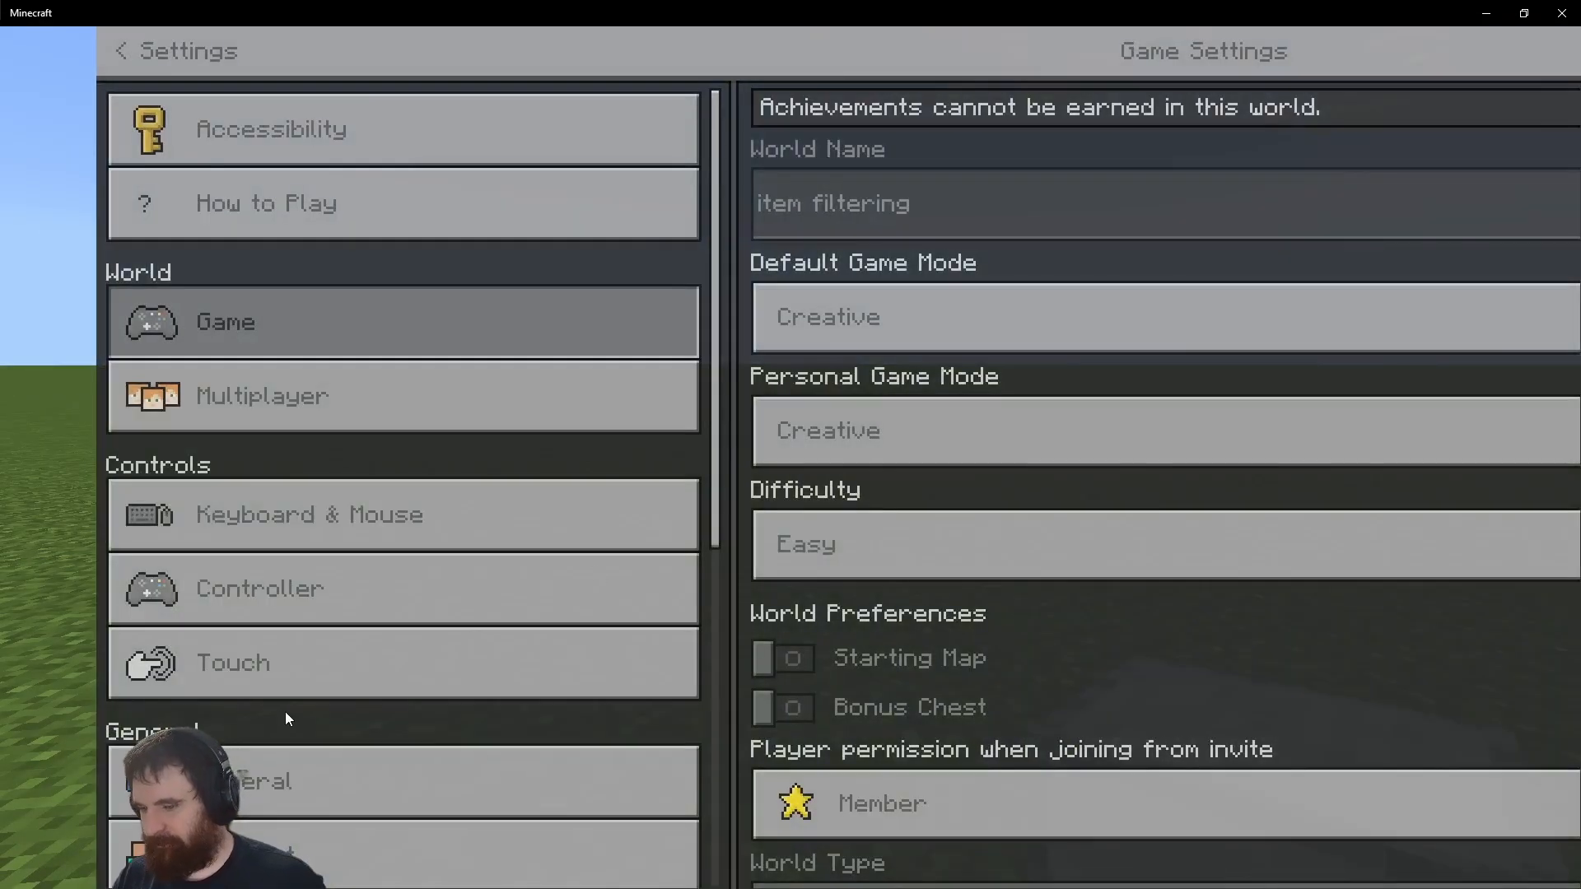
scroll(272, 741, down, 4)
click(205, 743)
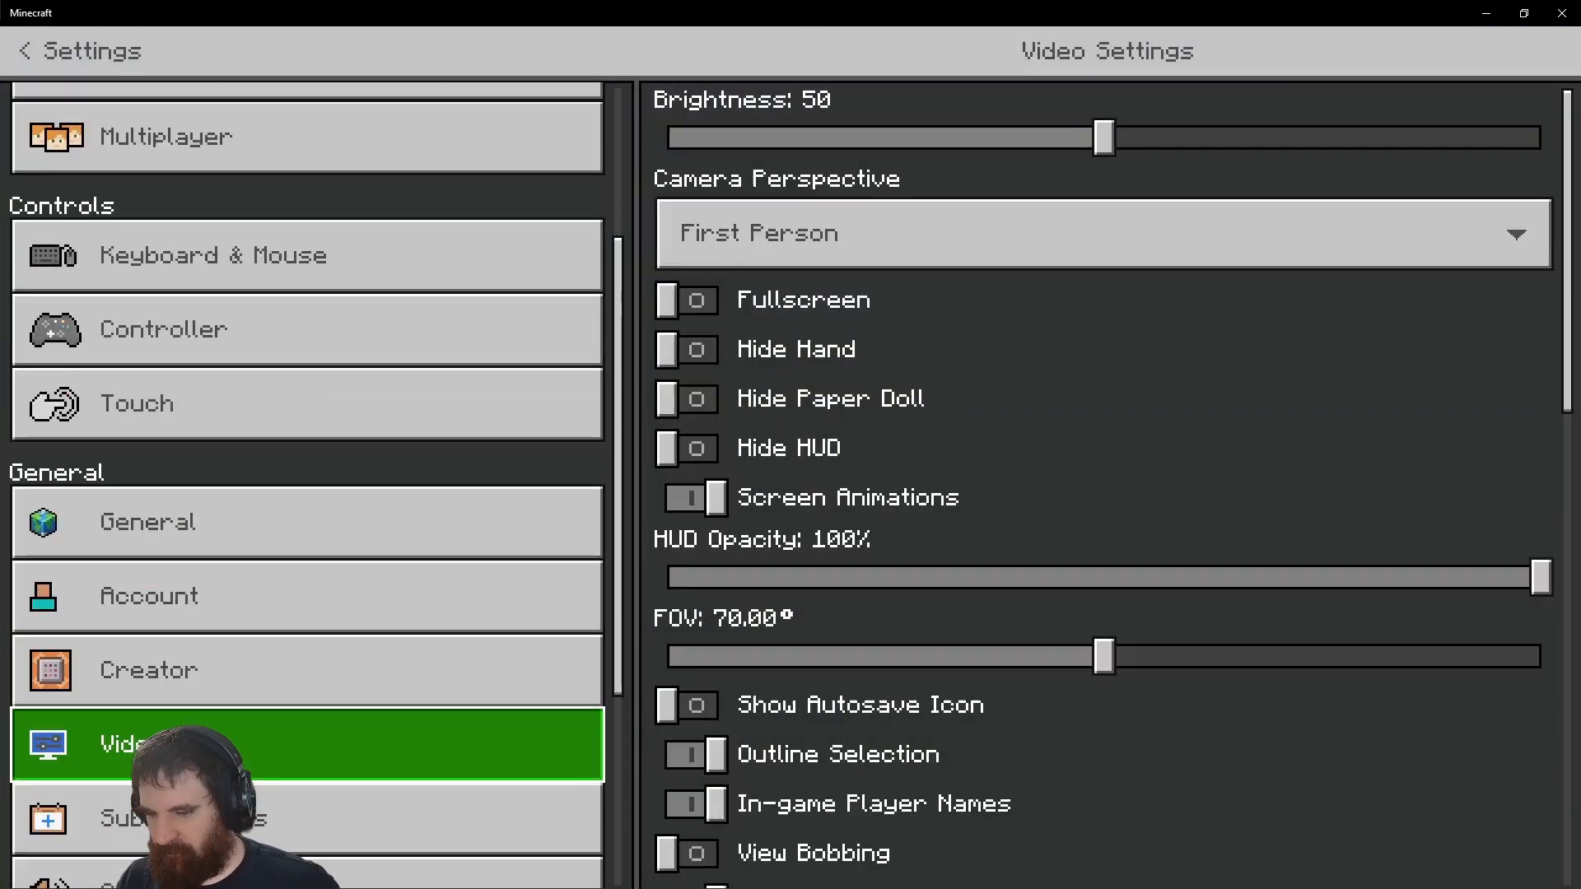
scroll(1131, 629, down, 10)
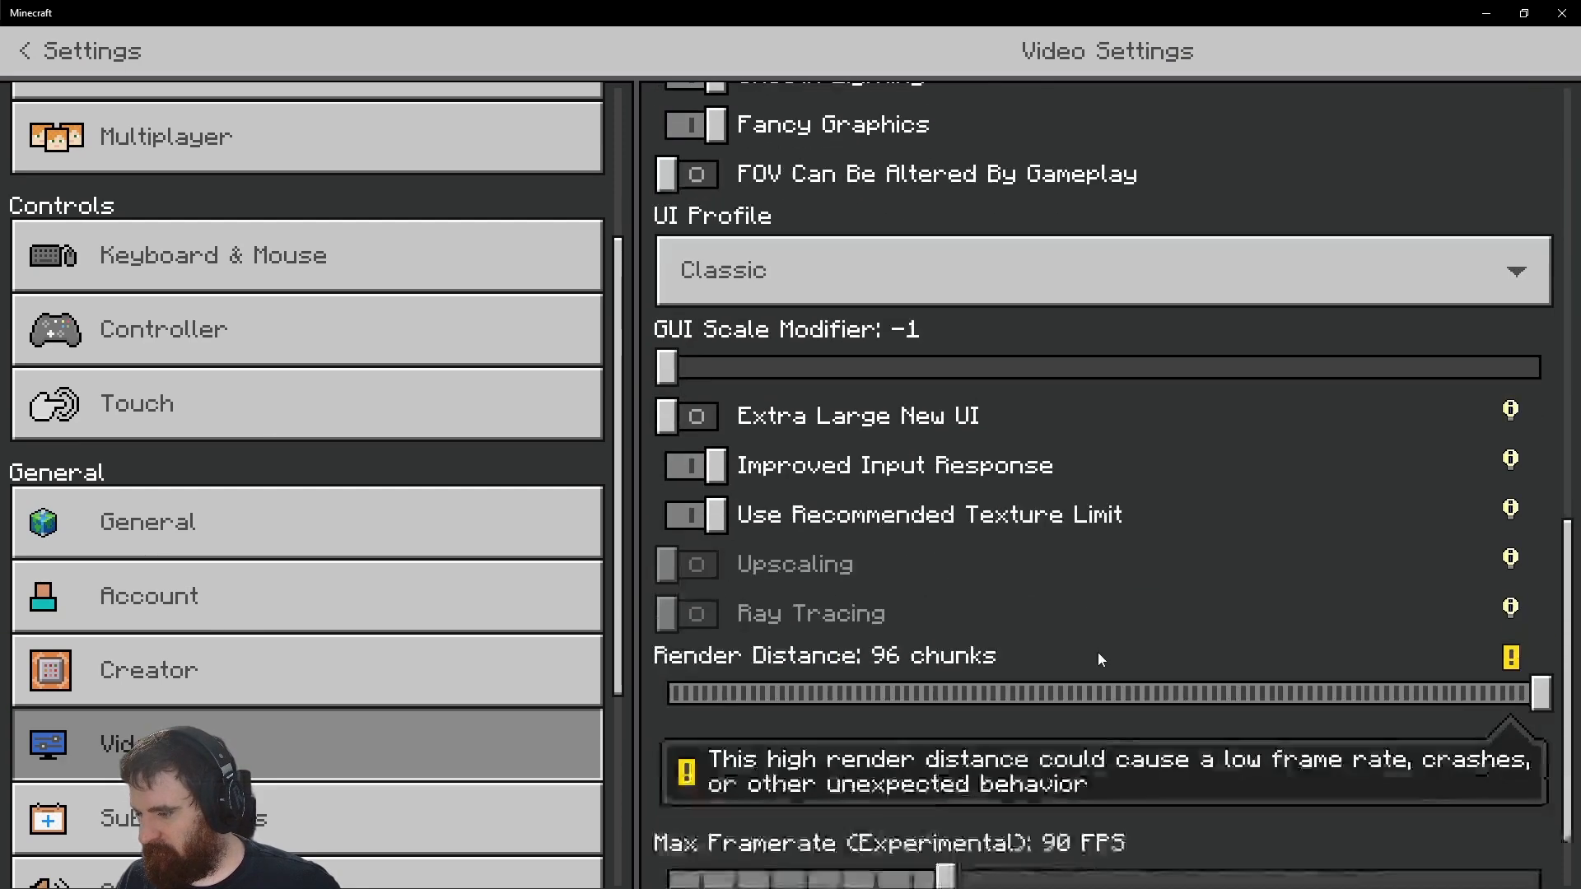
scroll(1098, 652, down, 1)
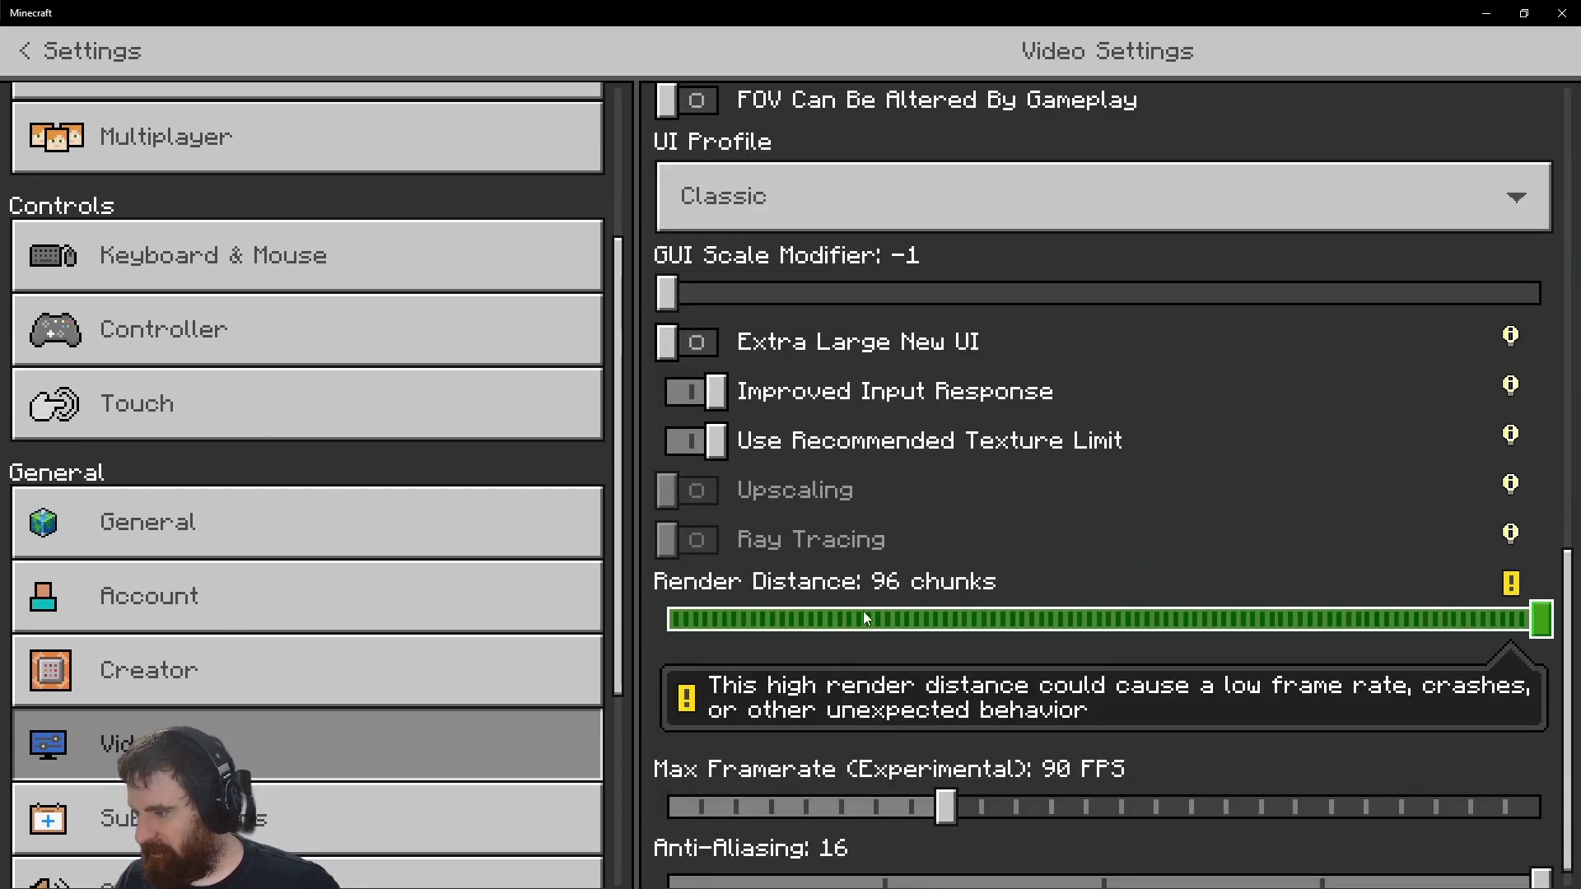
drag(1361, 622, 842, 614)
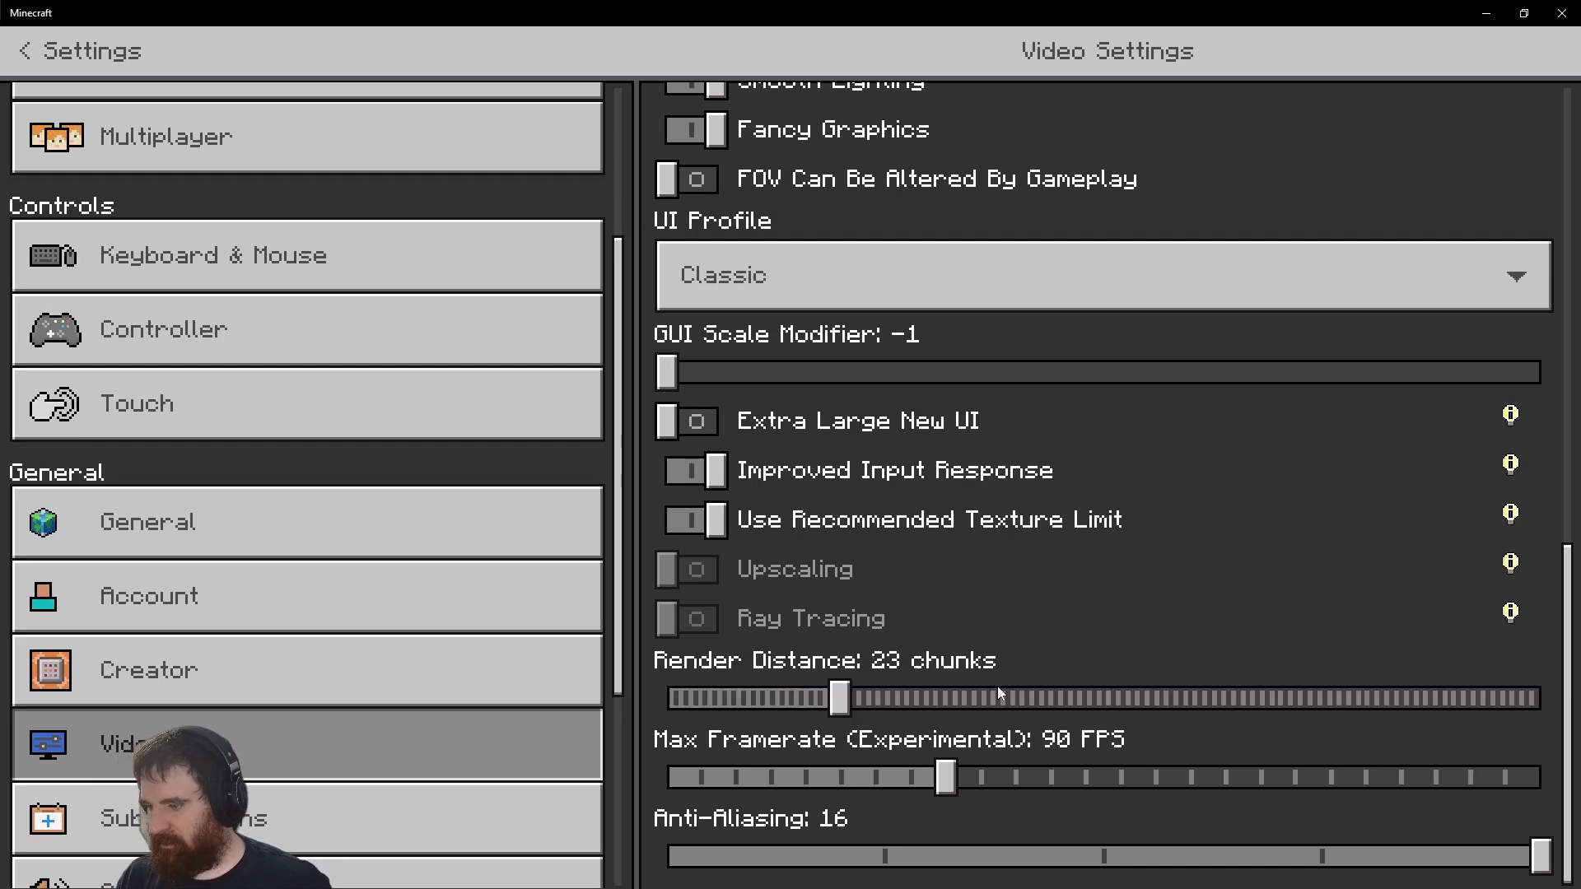
key(Escape)
key(Escape)
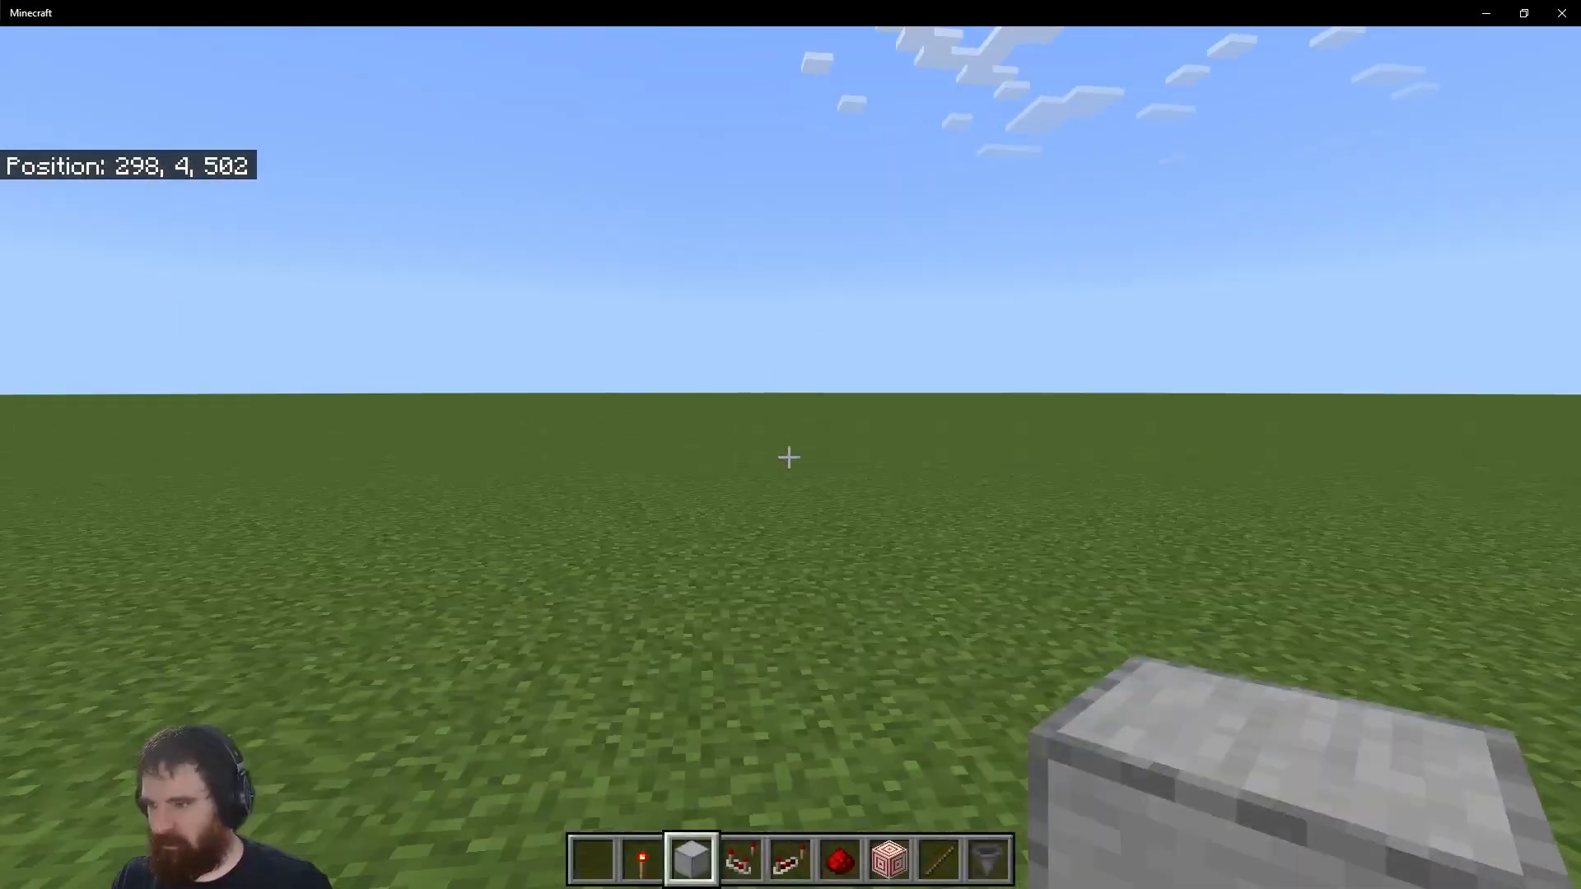
View the character from the front at the new location and return to the first-person camera.
key(F5)
key(F5)
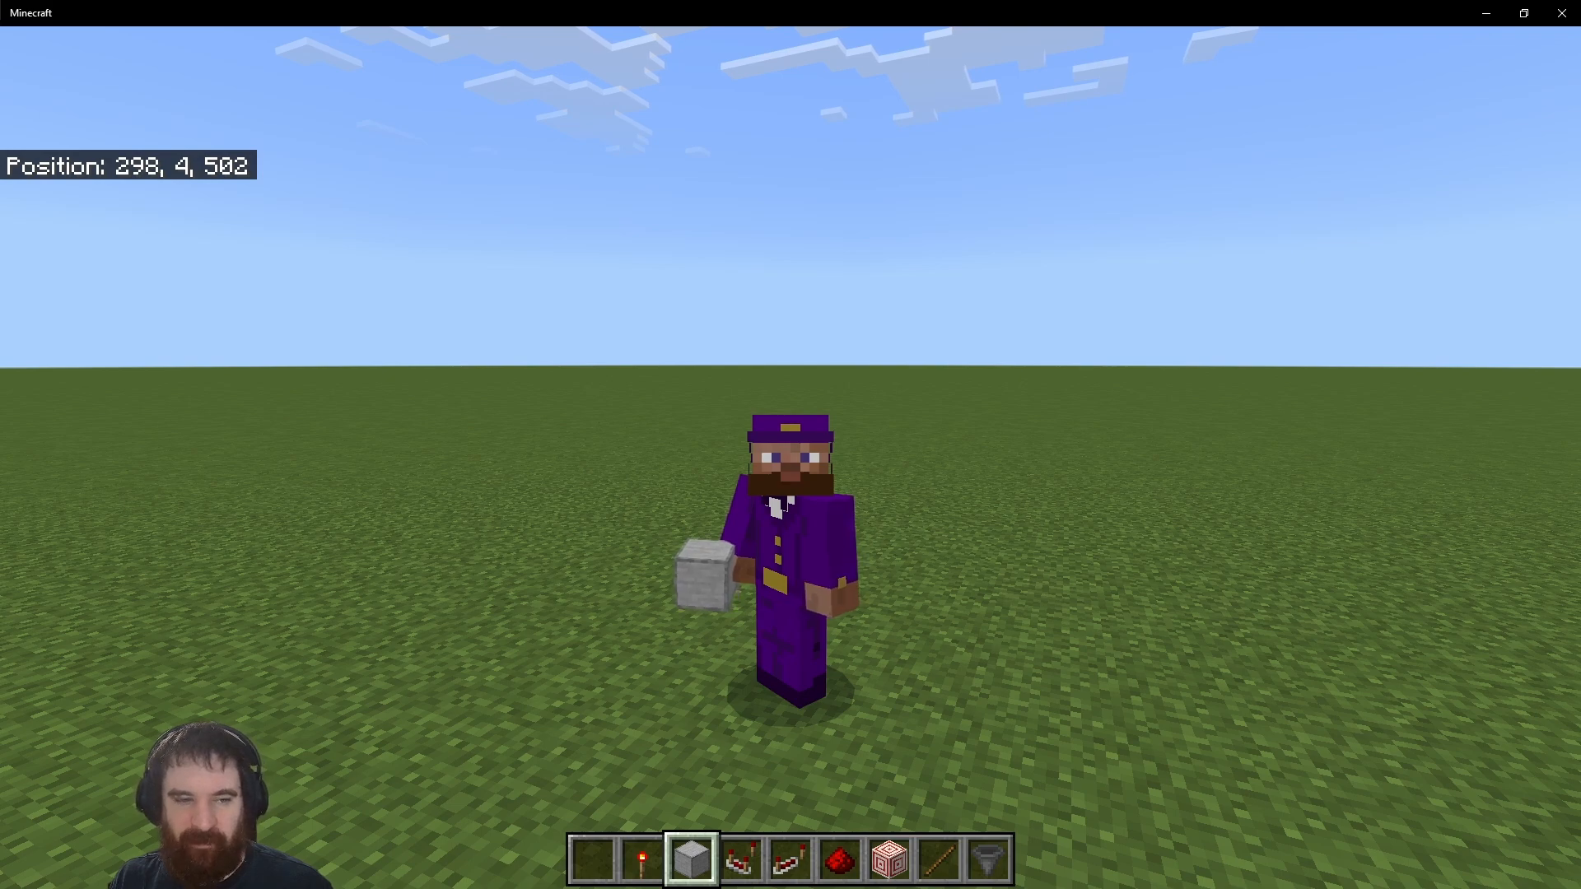
key(F5)
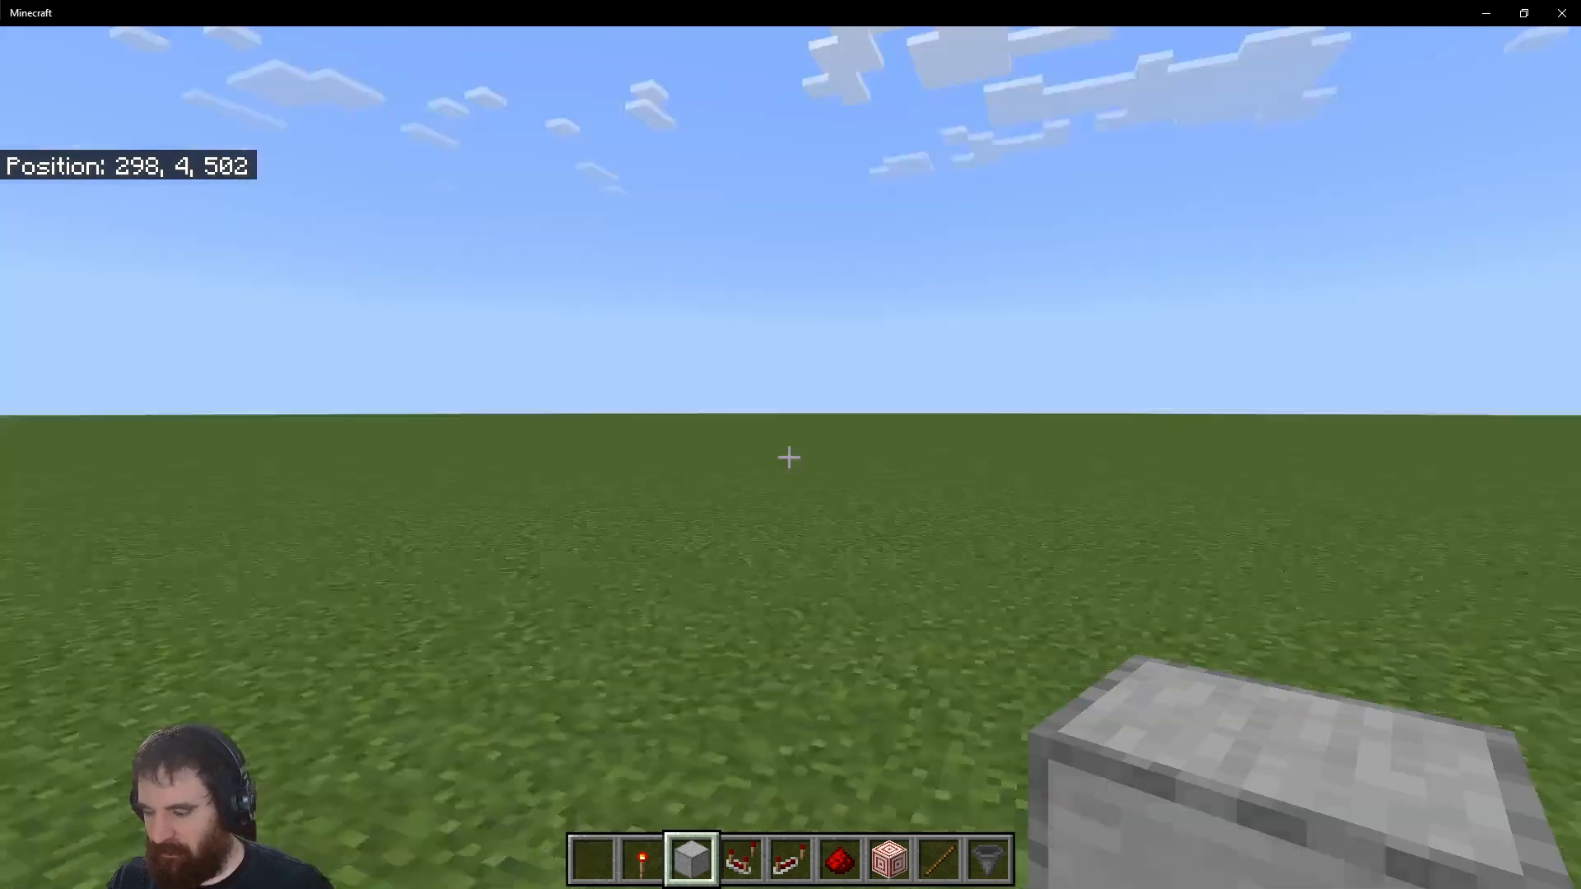
Place a redstone repeater on the grass and a smooth stone block directly against its end.
key(5)
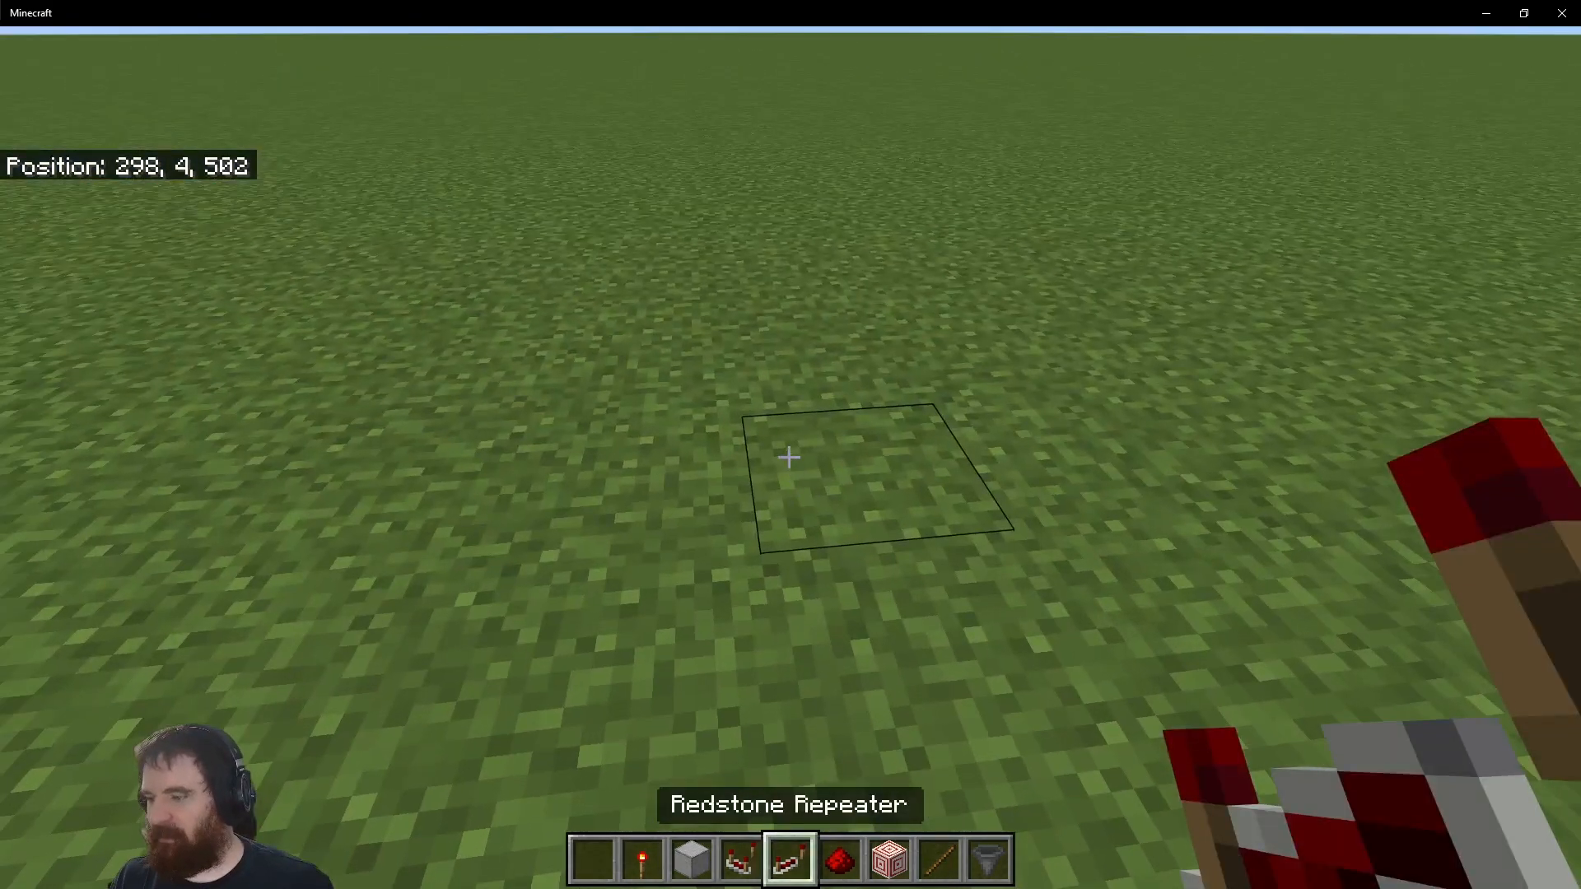
right_click(789, 457)
key(7)
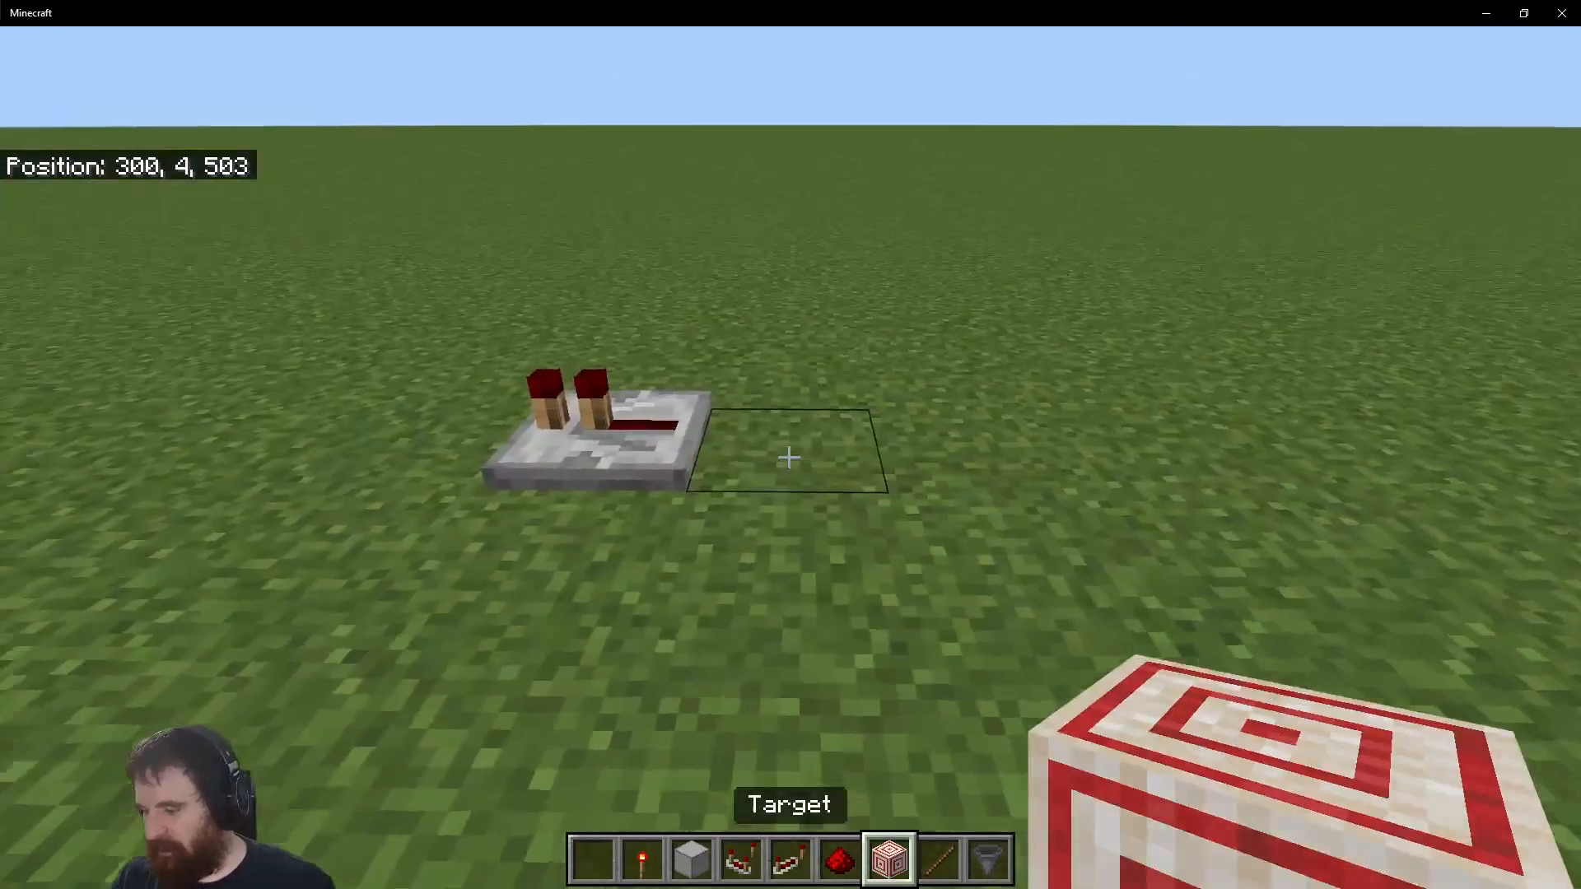
key(3)
right_click(789, 457)
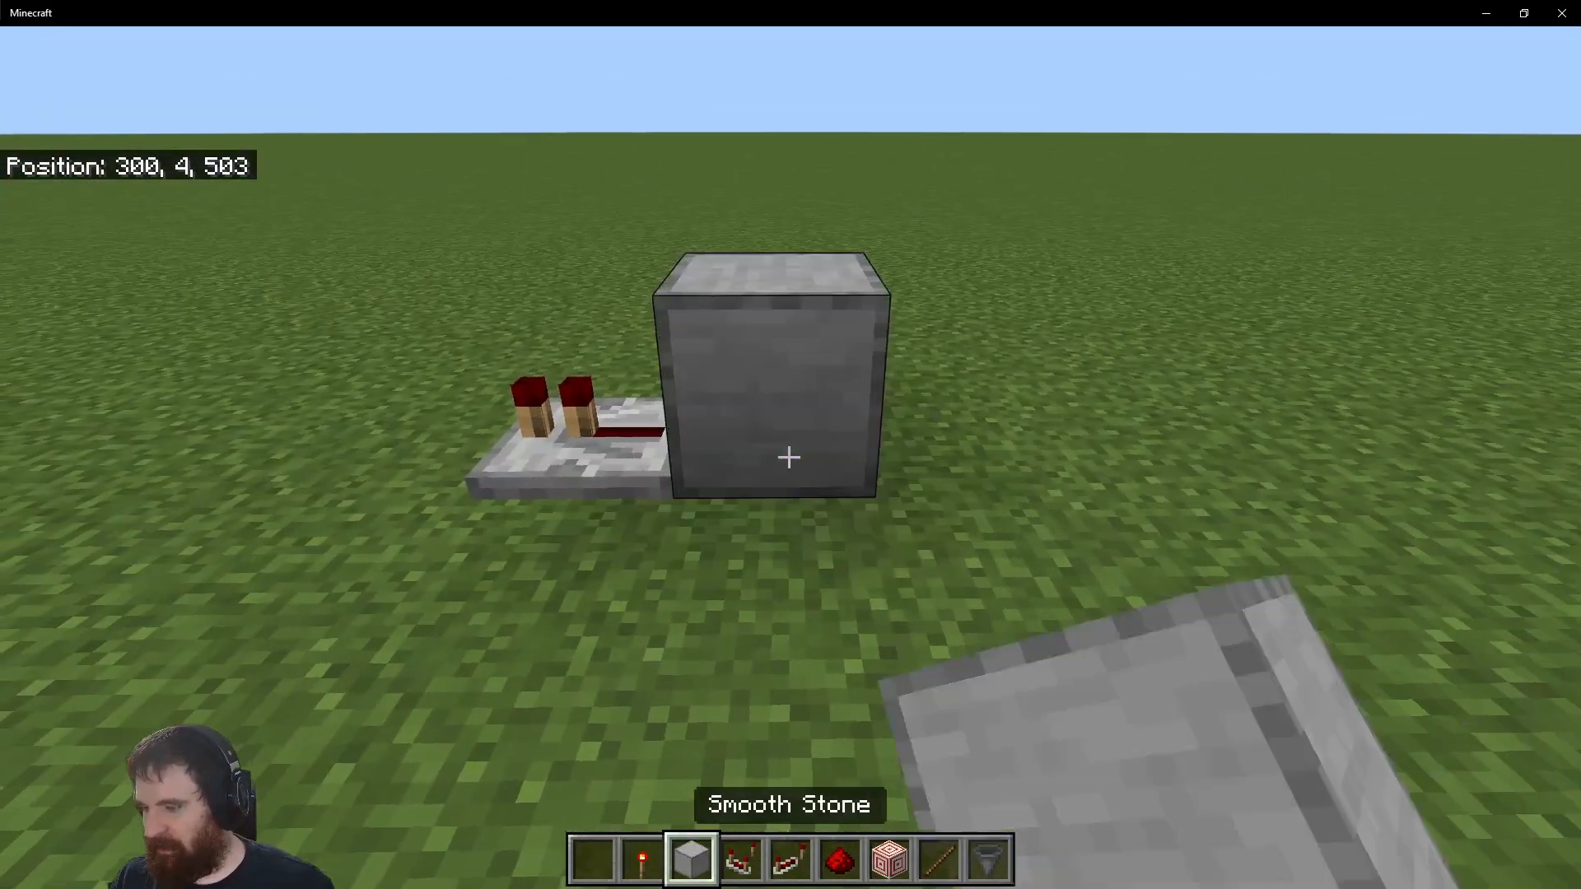
Place a smooth stone block against the free end of the redstone repeater and stand a redstone torch on top of it.
key(a)
right_click(789, 457)
key(4)
key(d)
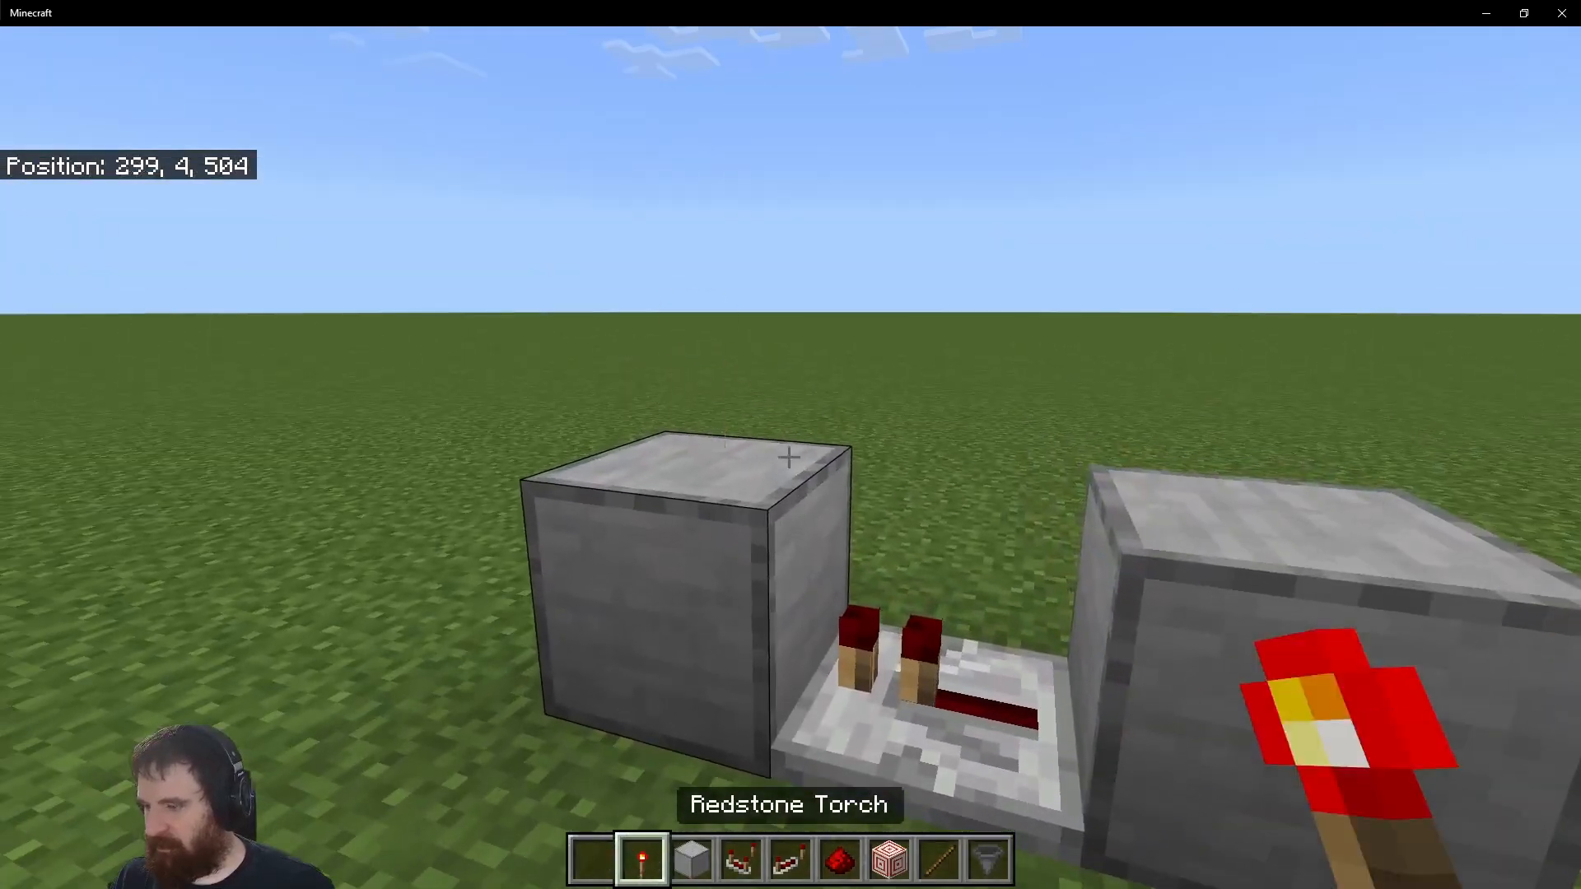
right_click(789, 457)
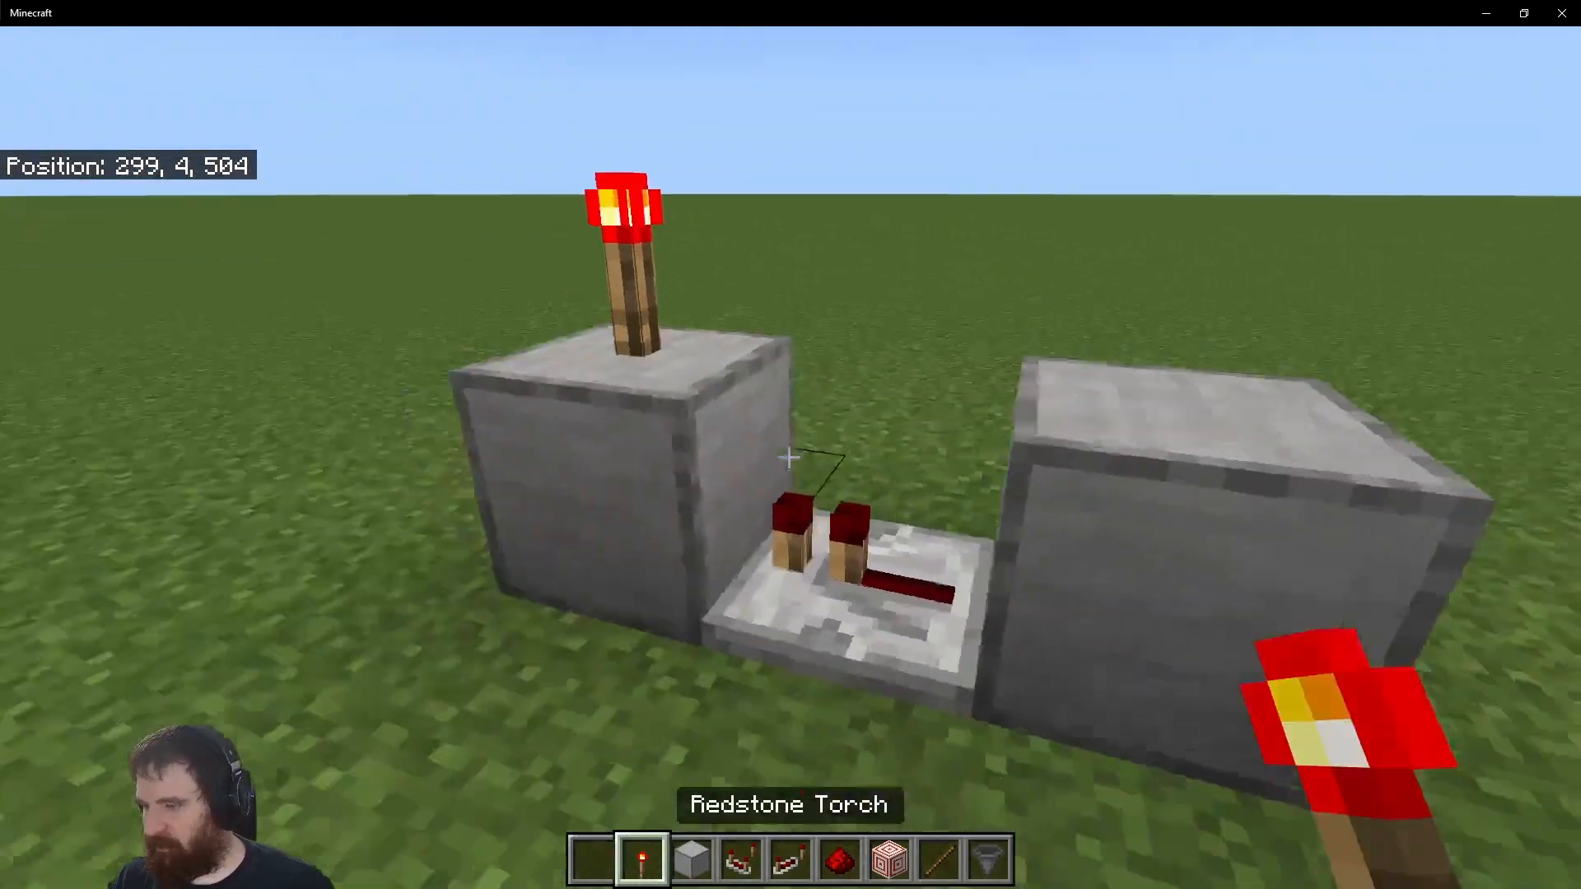
Place one smooth stone block above the repeater and another directly above the redstone torch.
key(d)
key(3)
right_click(788, 457)
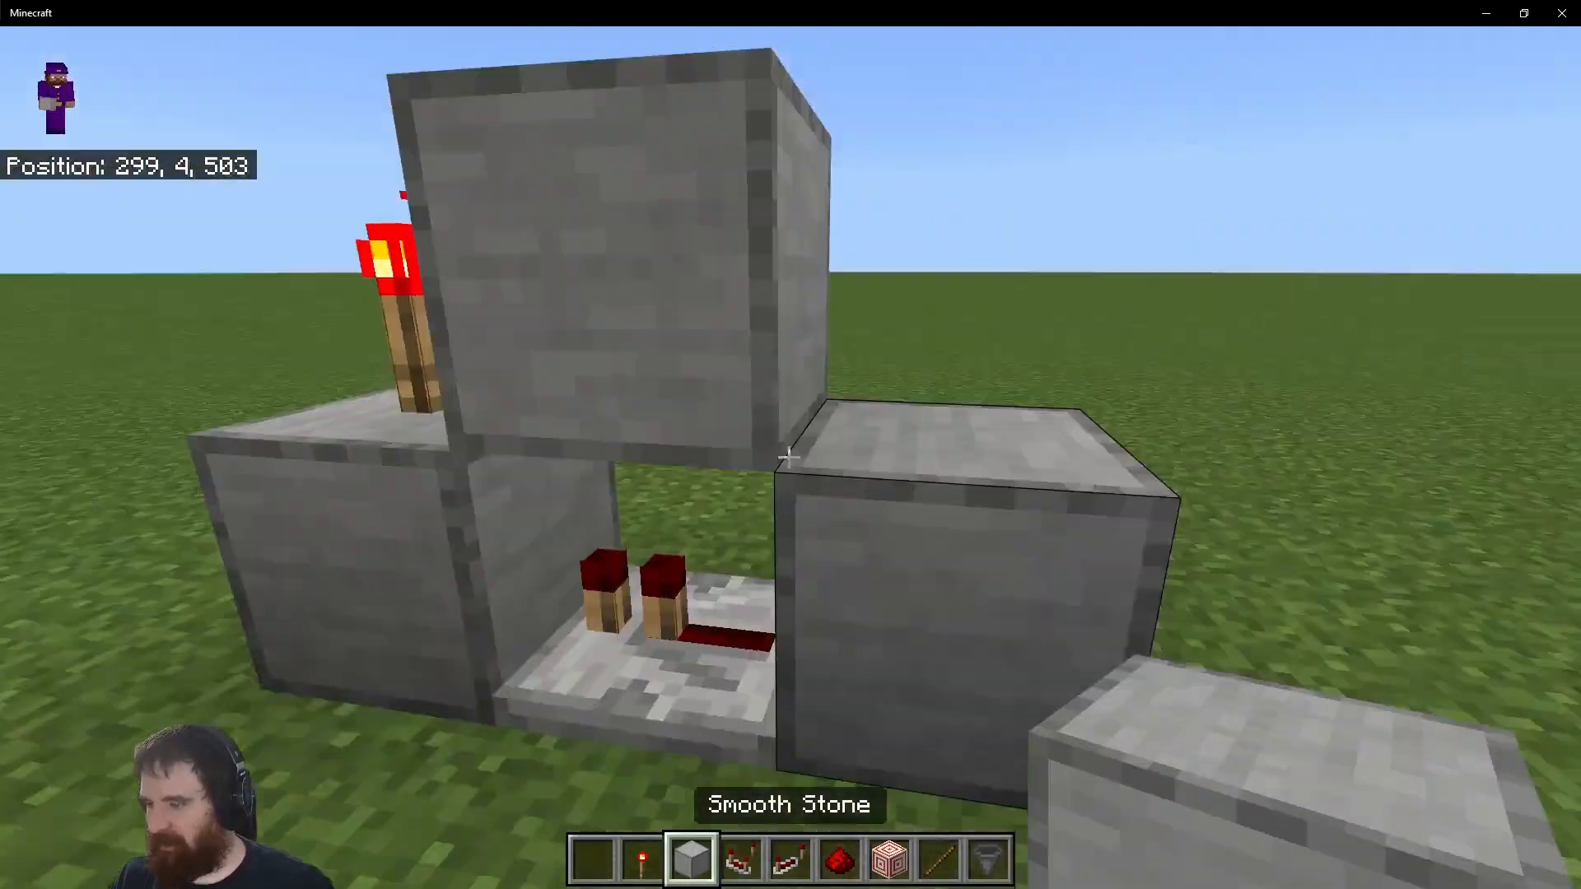
key(w)
key(space)
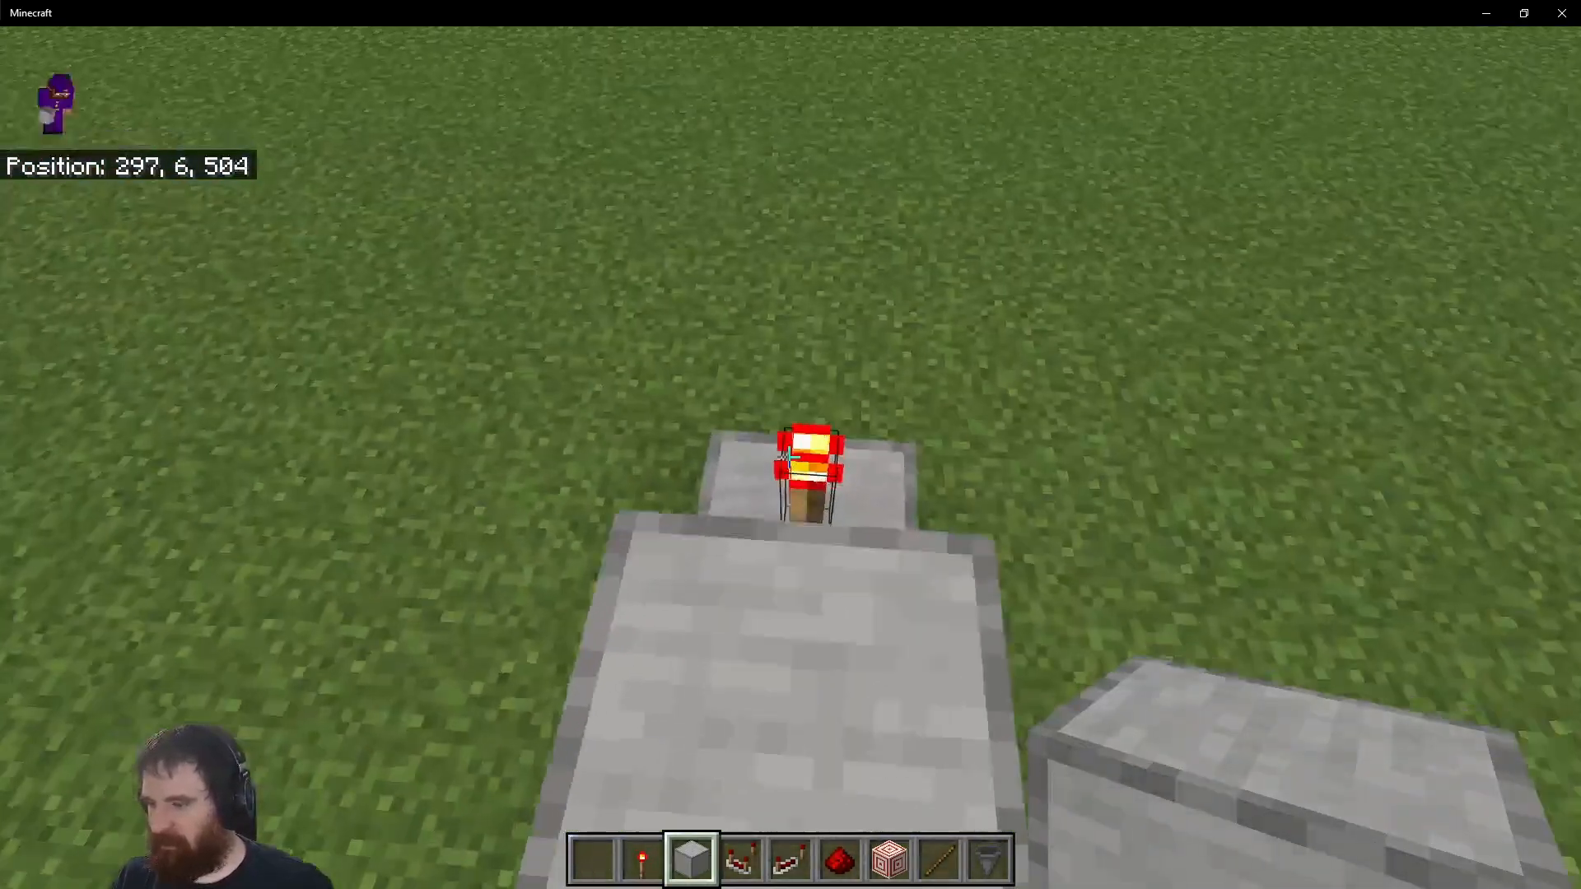
key(s)
Lay redstone dust on the lower block without the torch and on the middle block above the repeater.
key(6)
key(w)
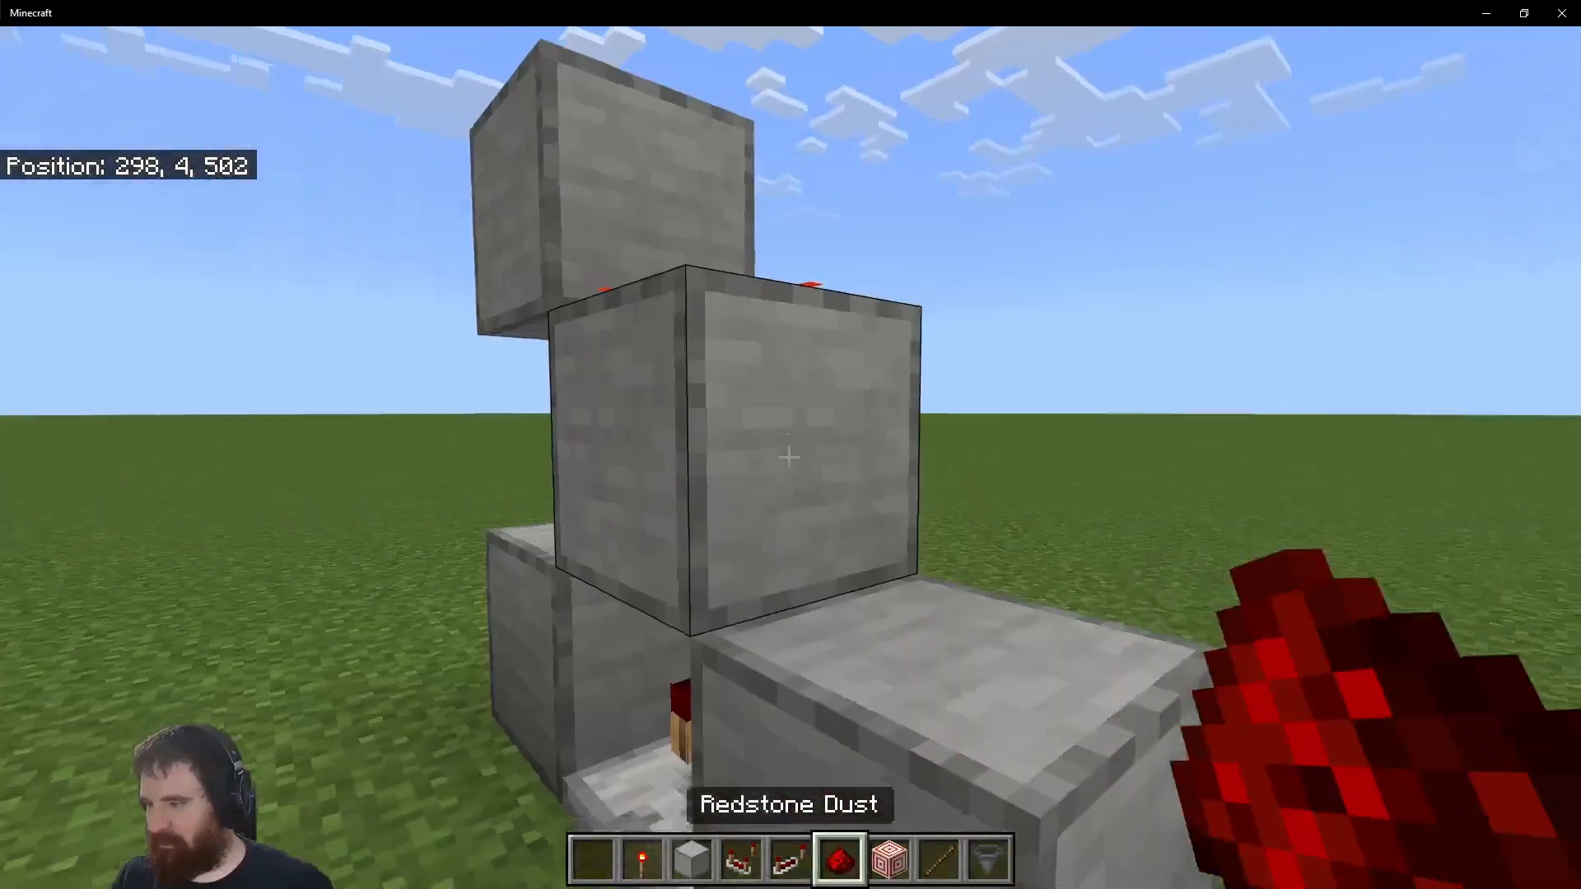
right_click(789, 456)
key(s)
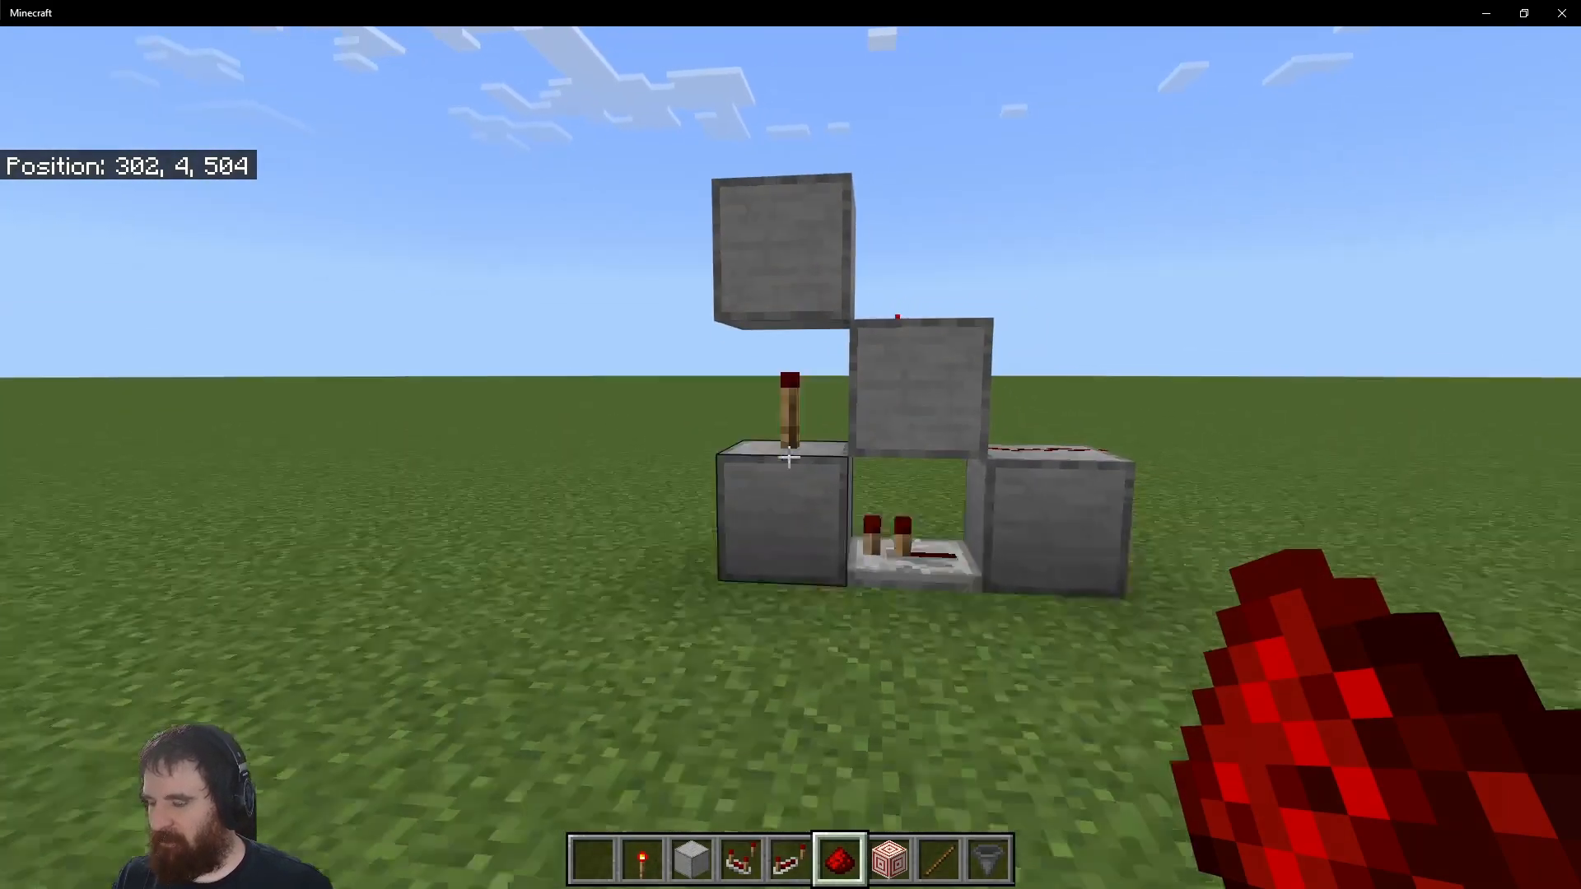
Lengthen the delay of the redstone repeater at ground level.
key(w)
key(d)
key(w)
right_click(788, 455)
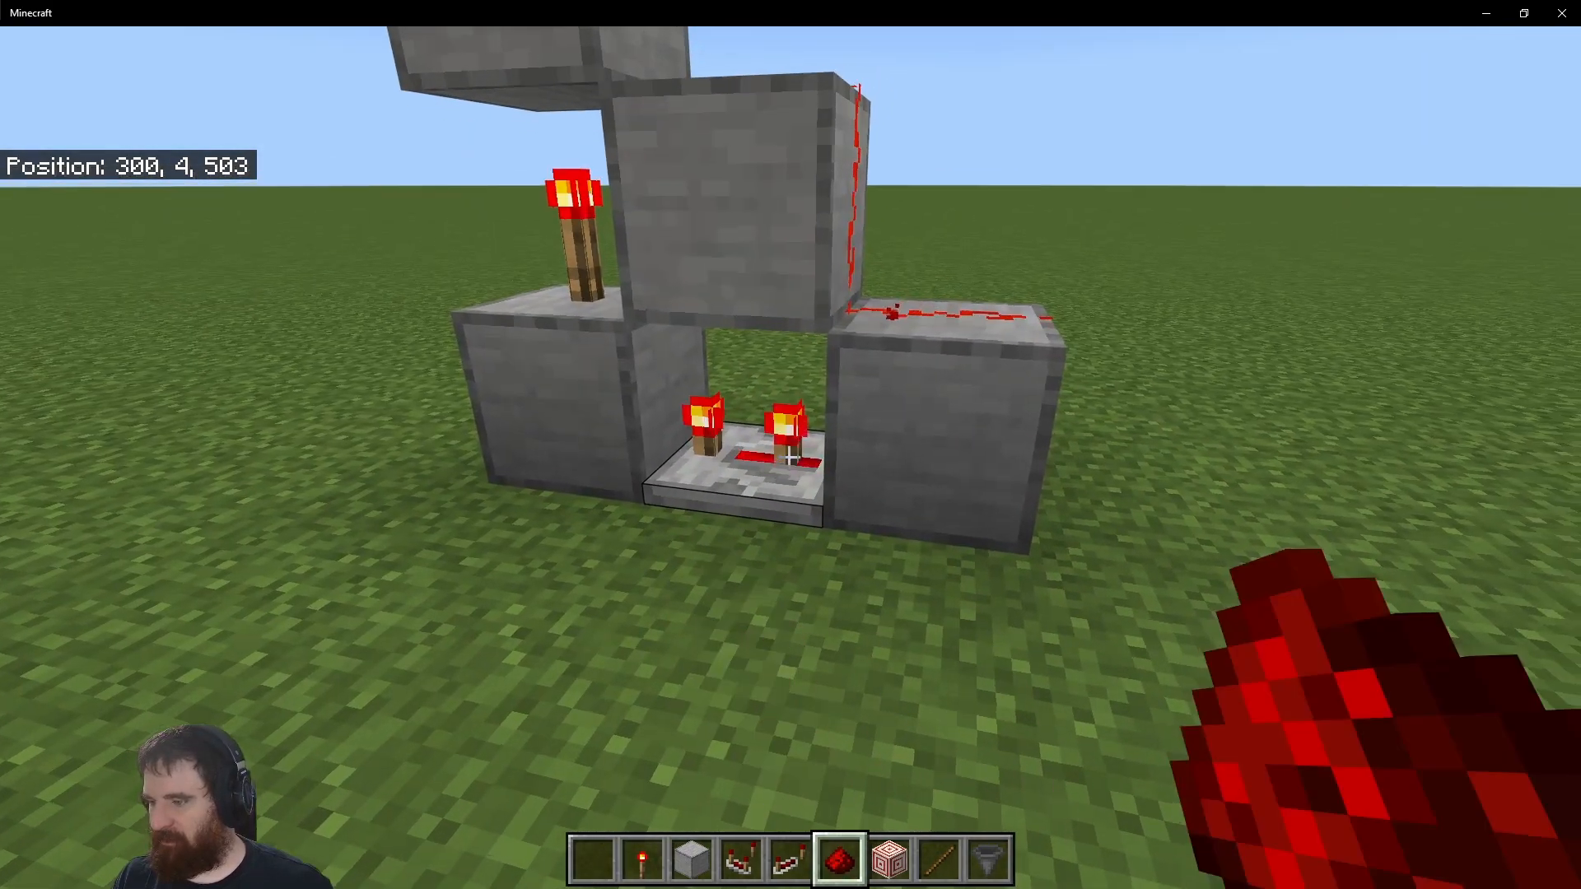
Replace the dust on the middle block with a redstone repeater and lengthen its delay.
key(w)
key(w)
key(space)
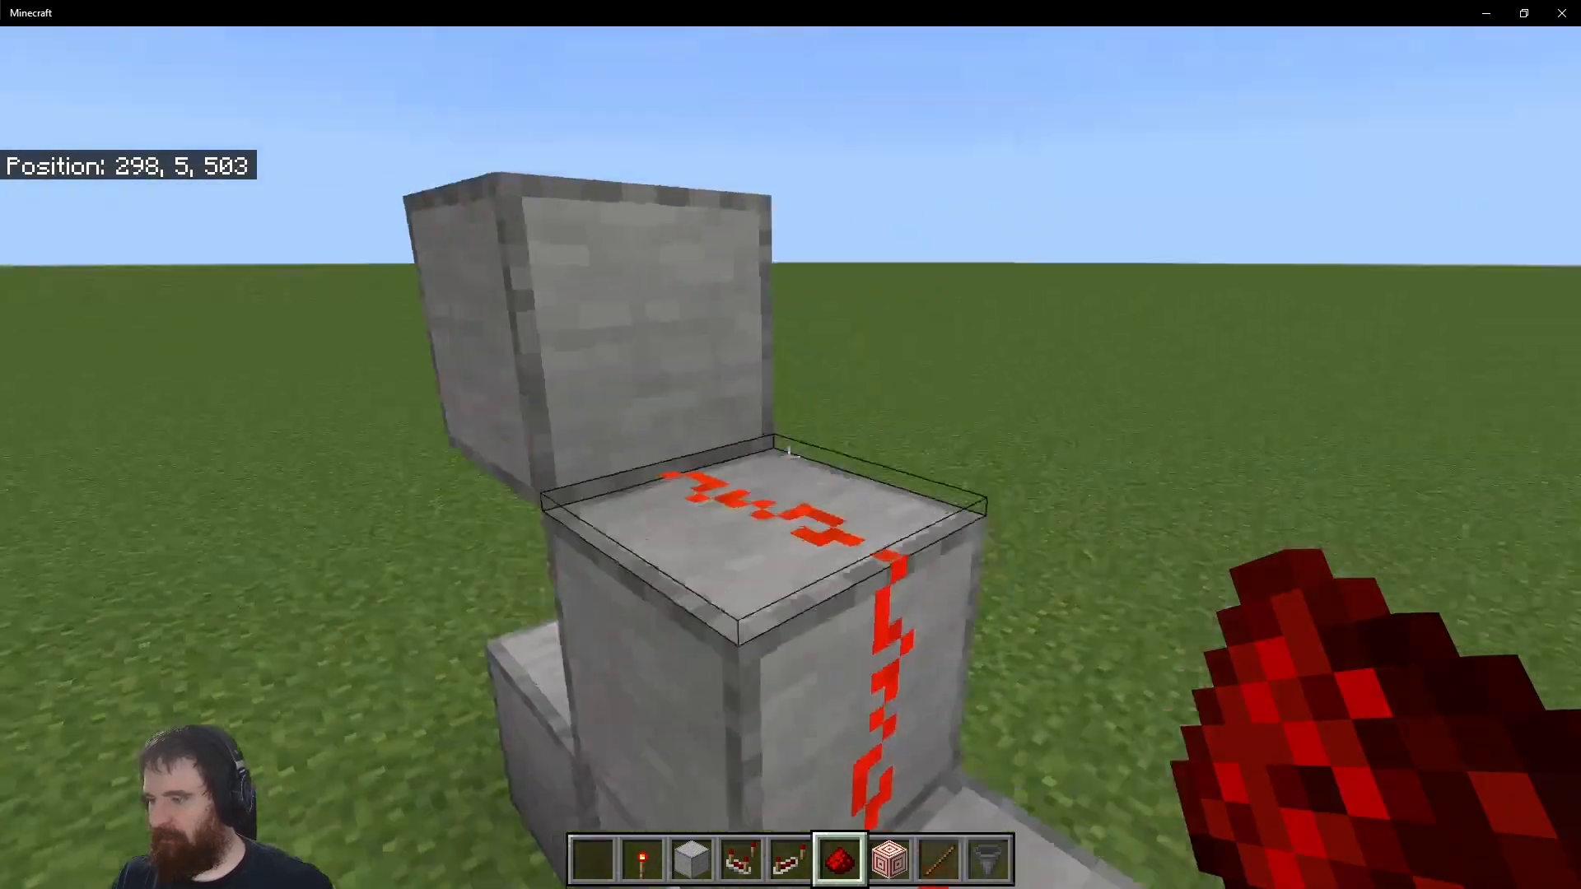
click(789, 456)
key(space)
scroll(789, 456, up, 1)
key(space)
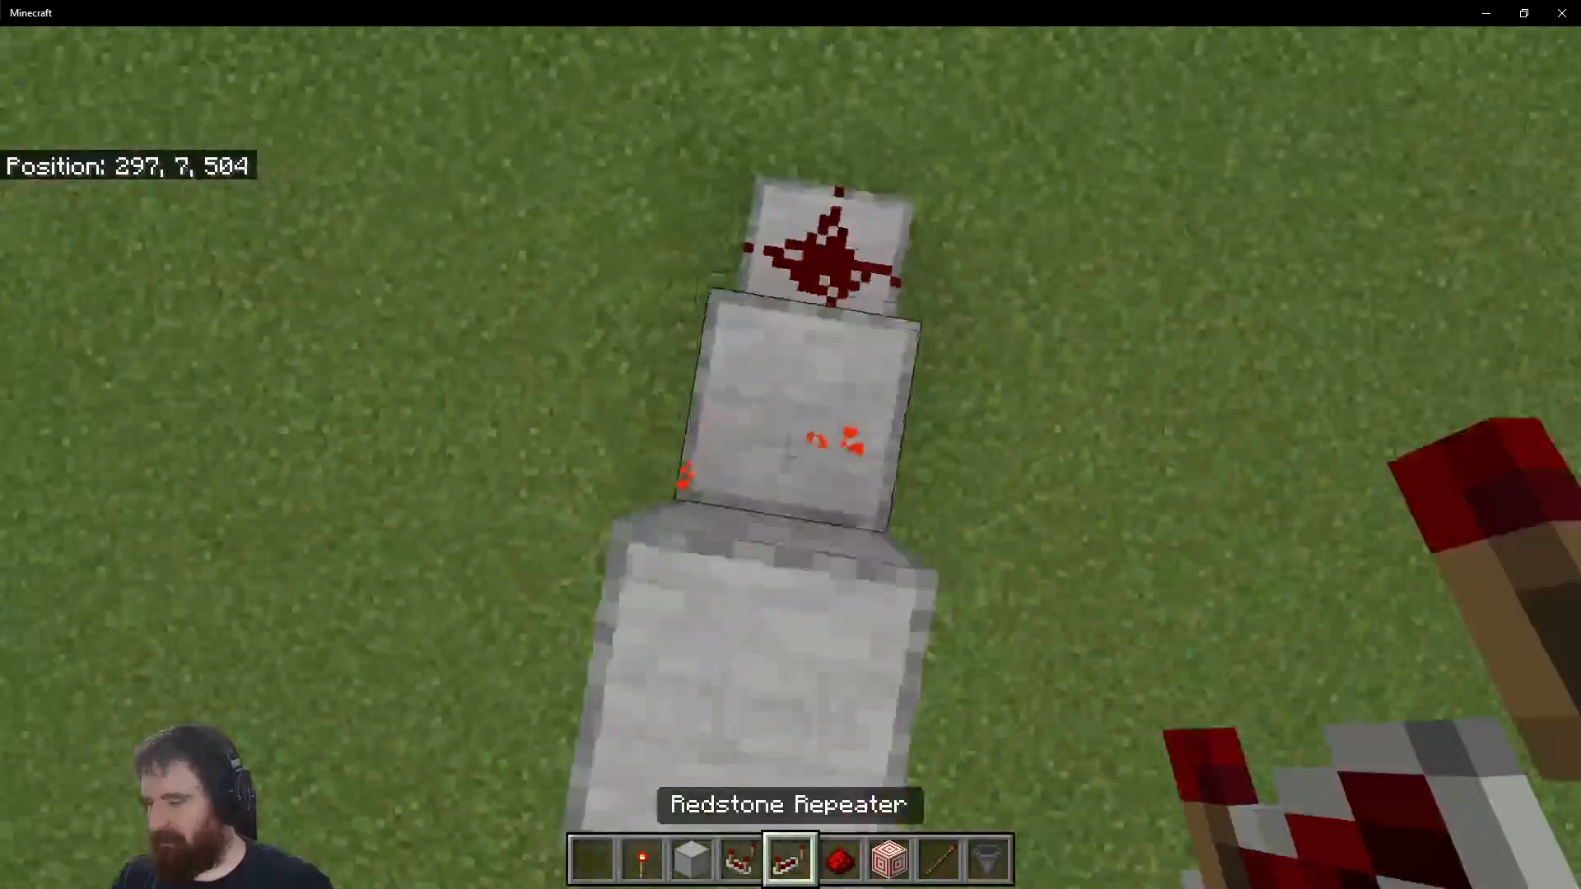
key(shift)
key(s)
key(a)
Place a smooth stone block at the open end of the upper repeater and step back to view the whole clock.
scroll(789, 457, up, 2)
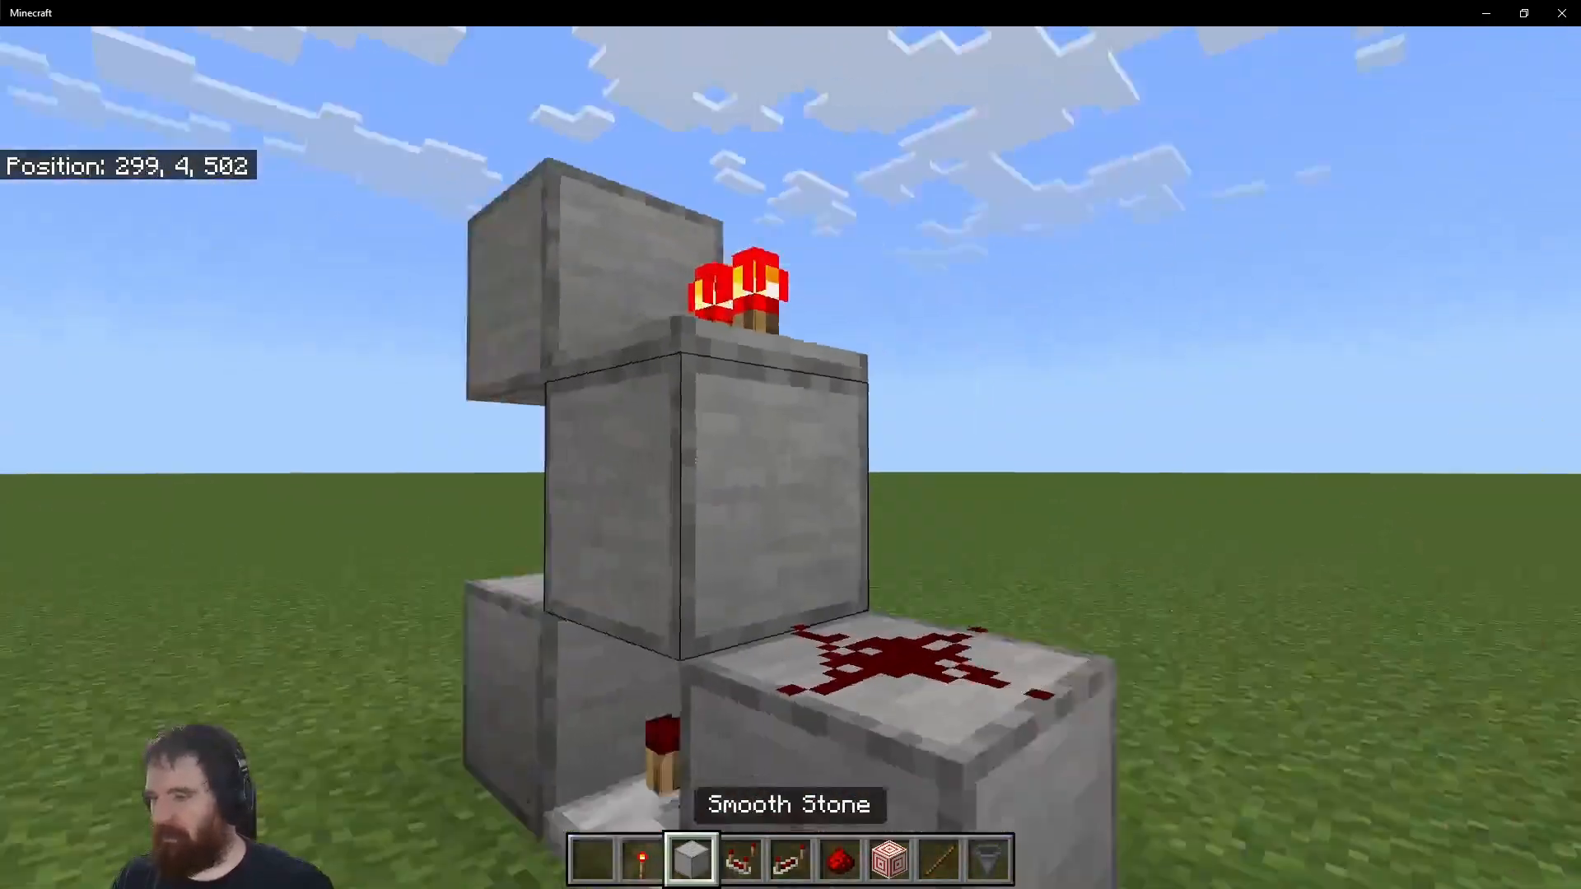
right_click(789, 456)
key(s)
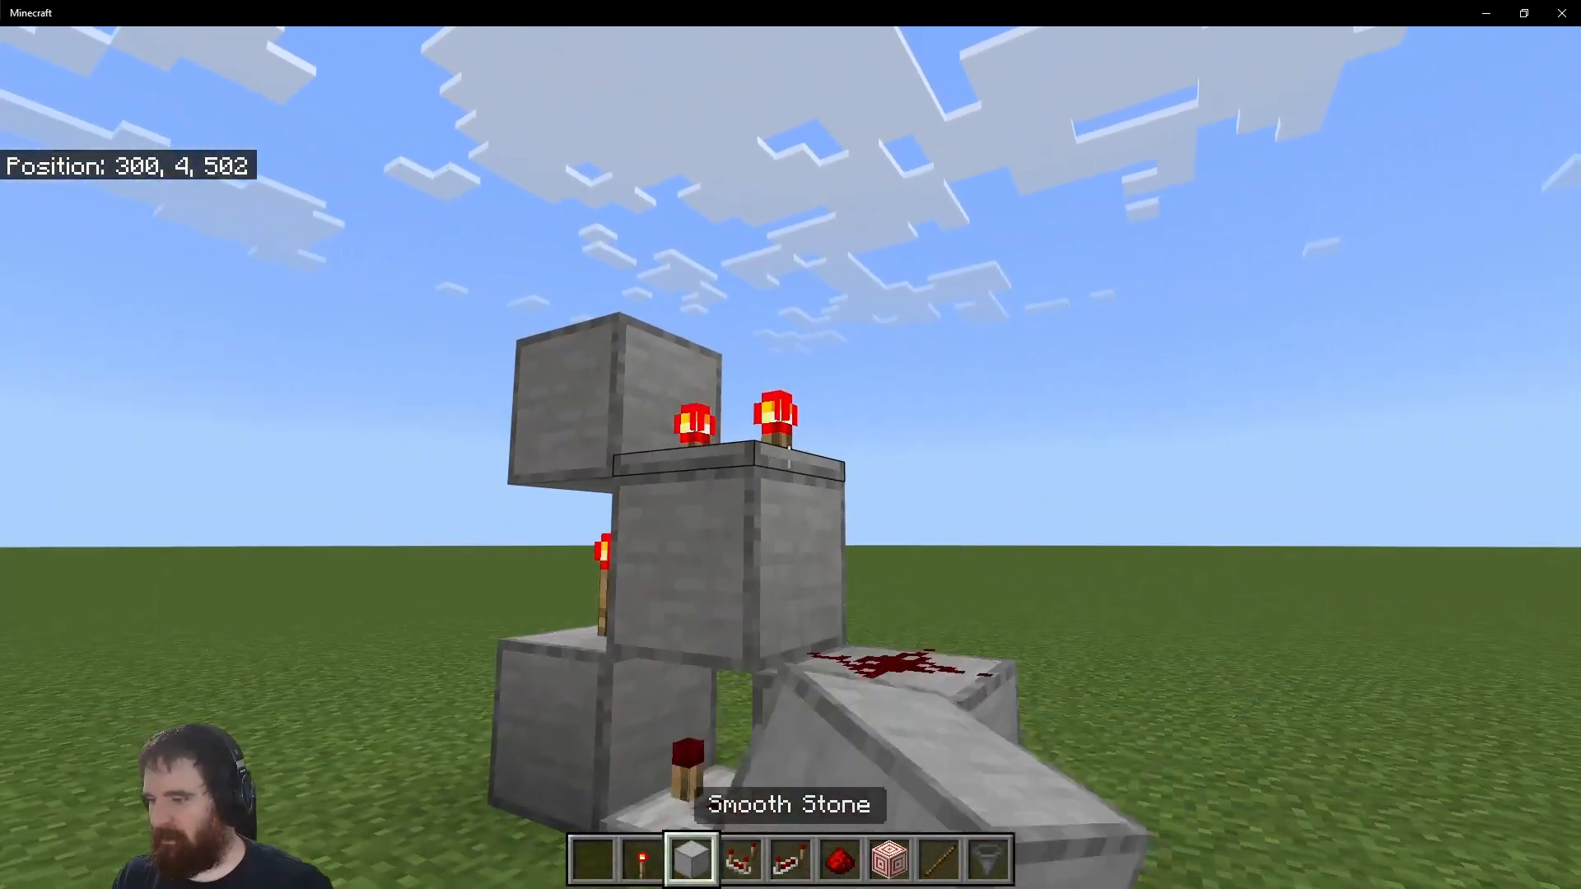
right_click(789, 456)
key(s)
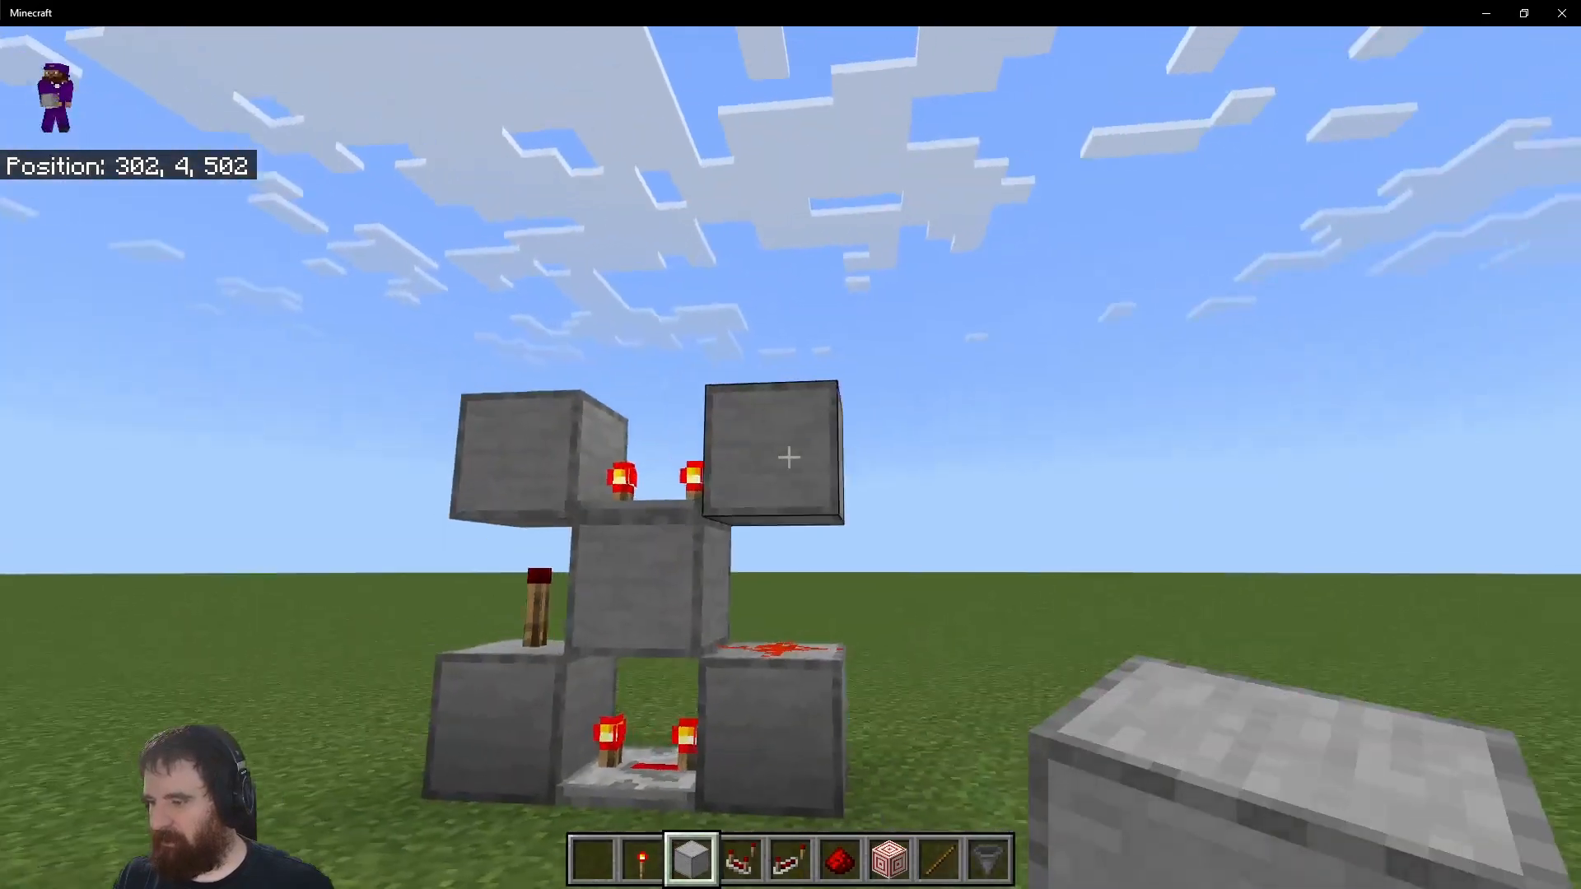
key(s)
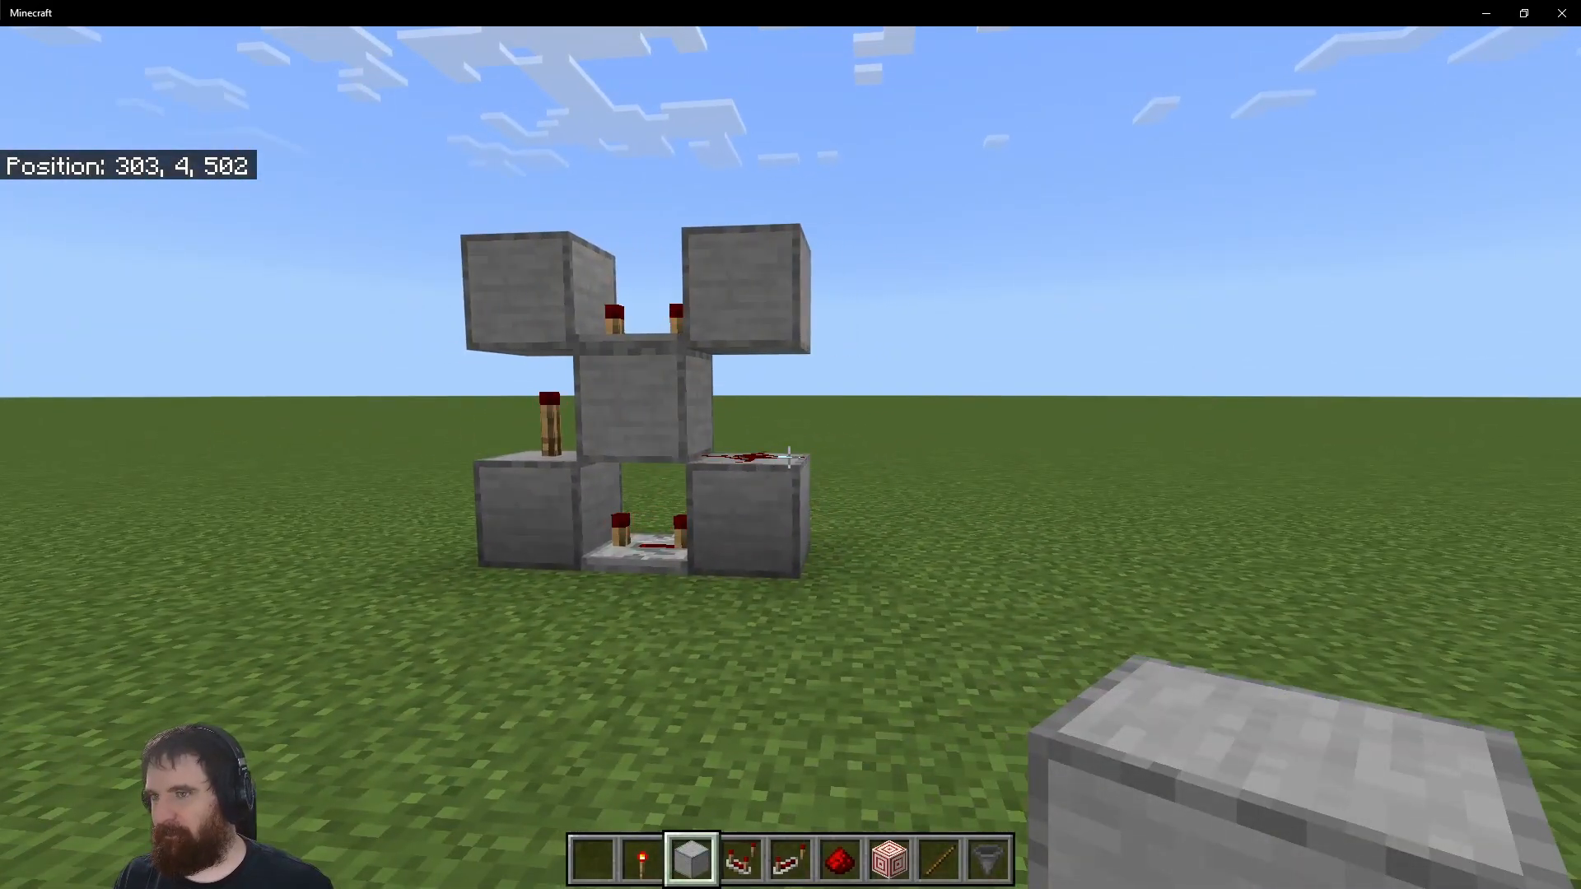
key(a)
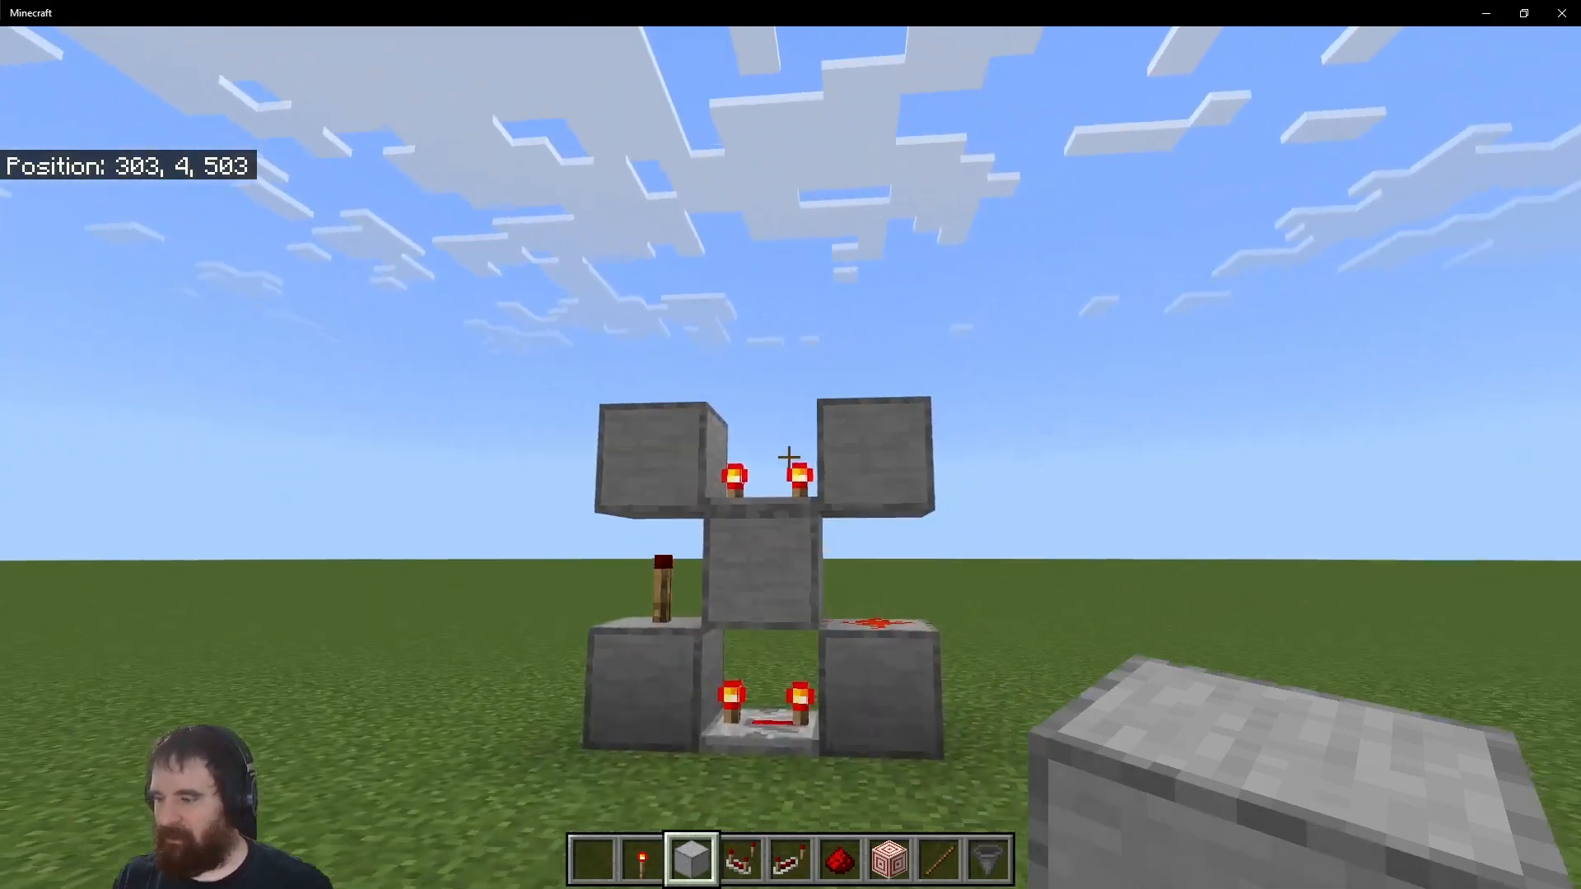
key(s)
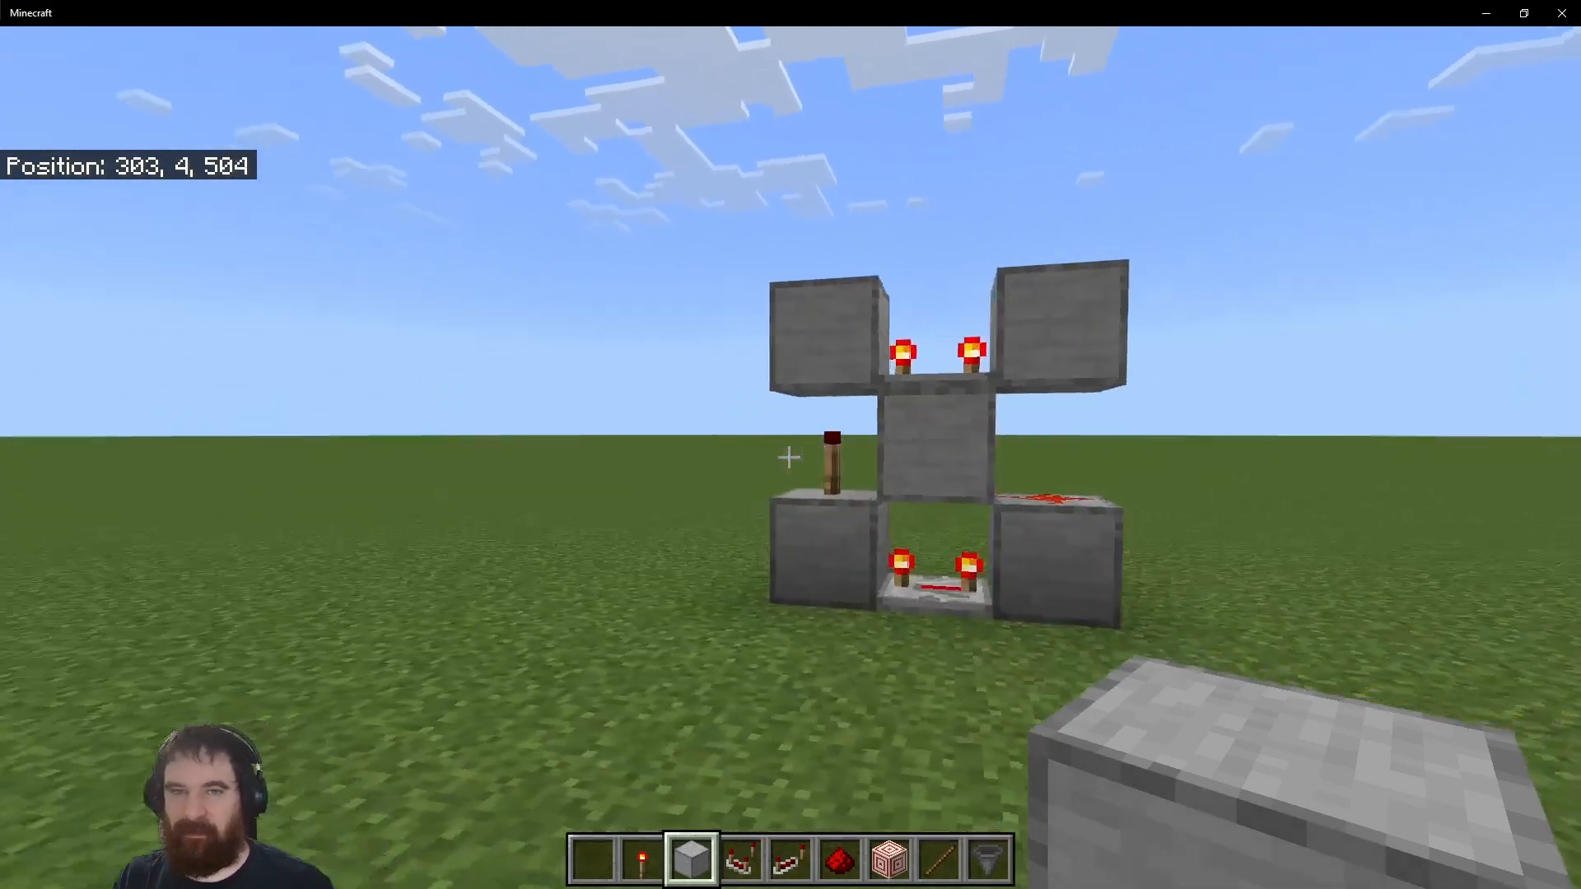
Find the lever by searching all inventory items for "lever" and put it in the first hotbar slot.
key(e)
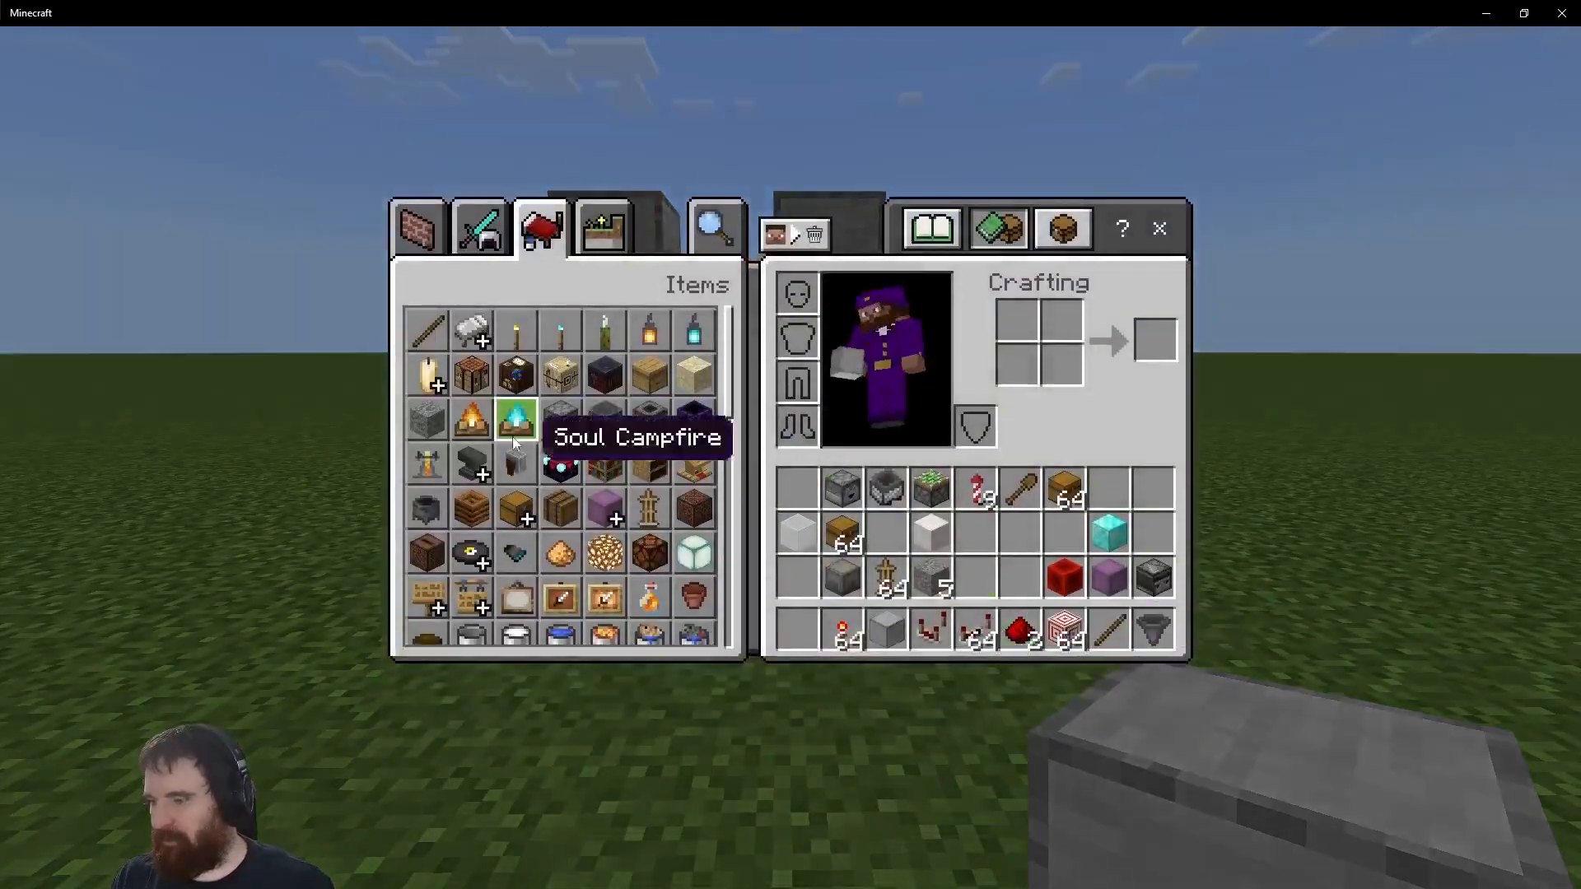
scroll(678, 568, down, 2)
scroll(678, 568, down, 3)
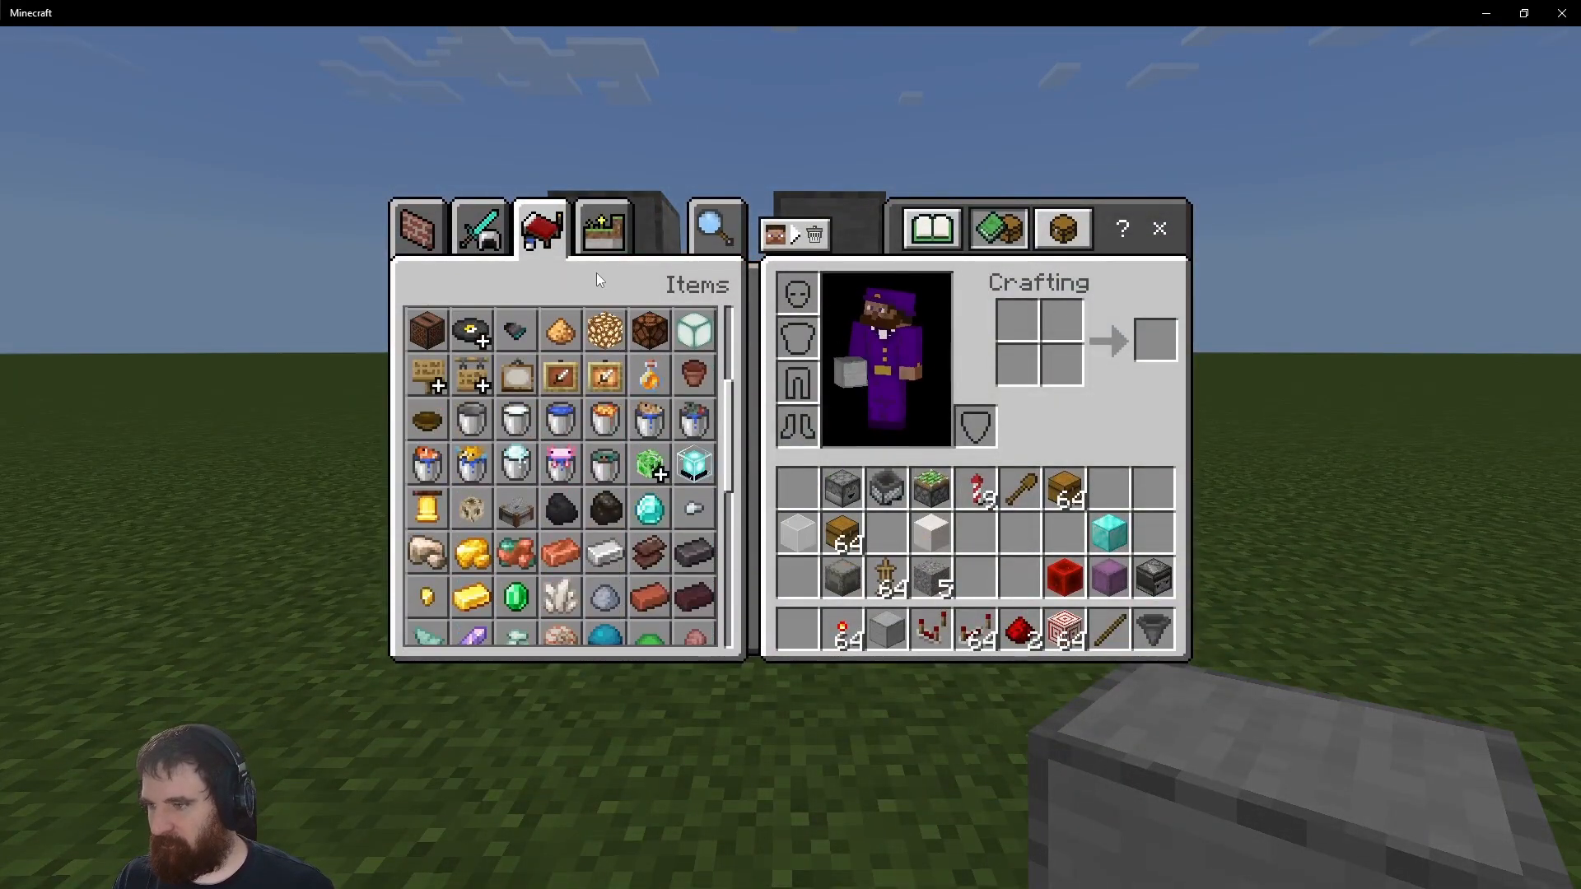
click(707, 239)
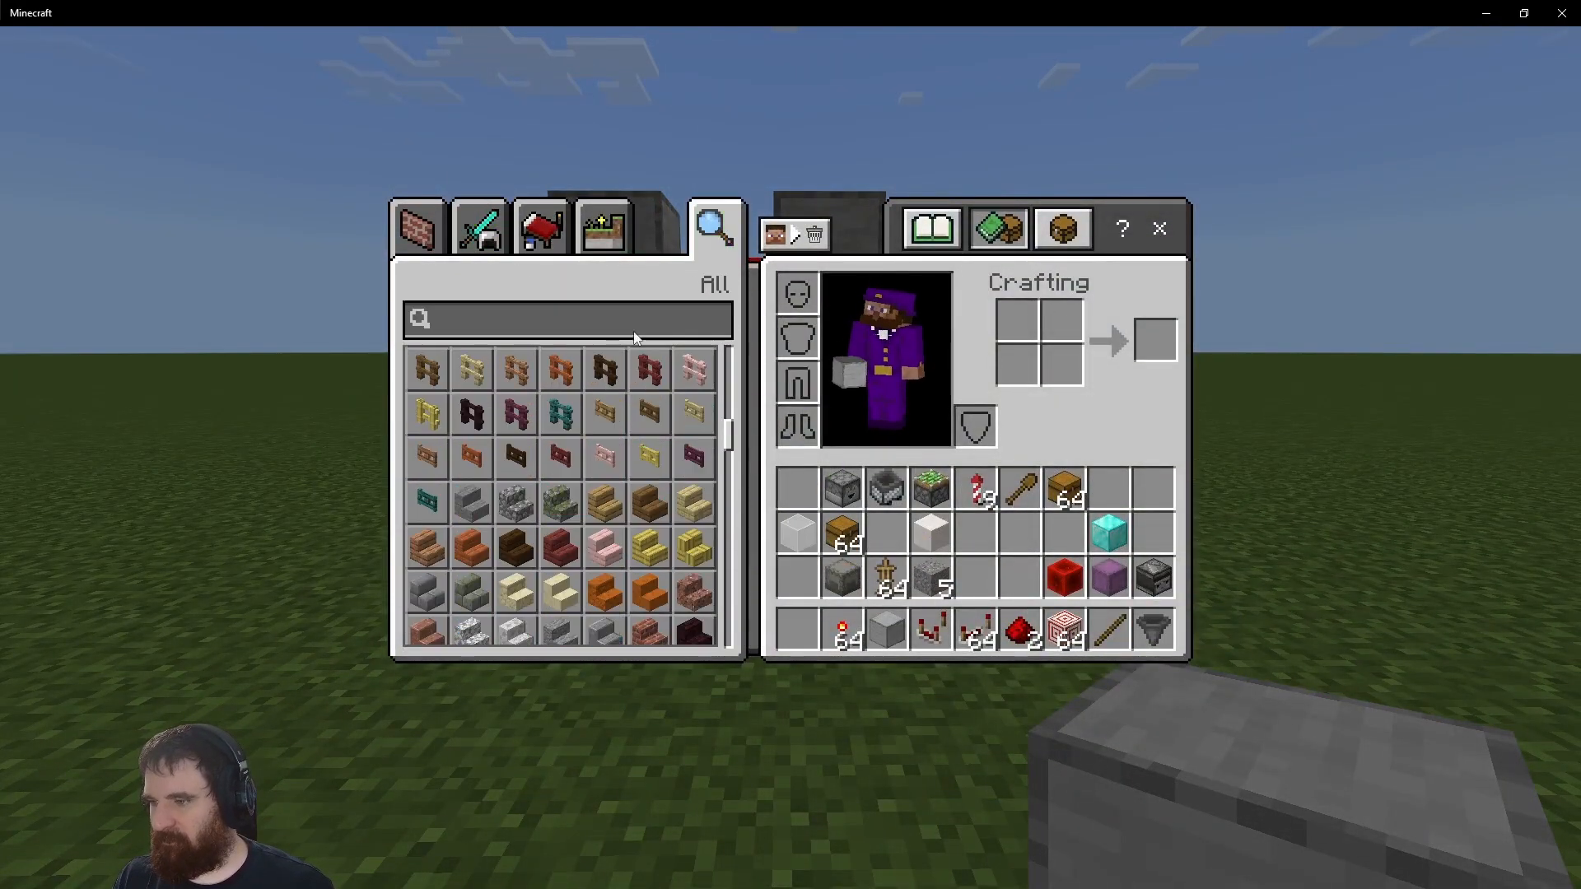
click(528, 313)
text(lever)
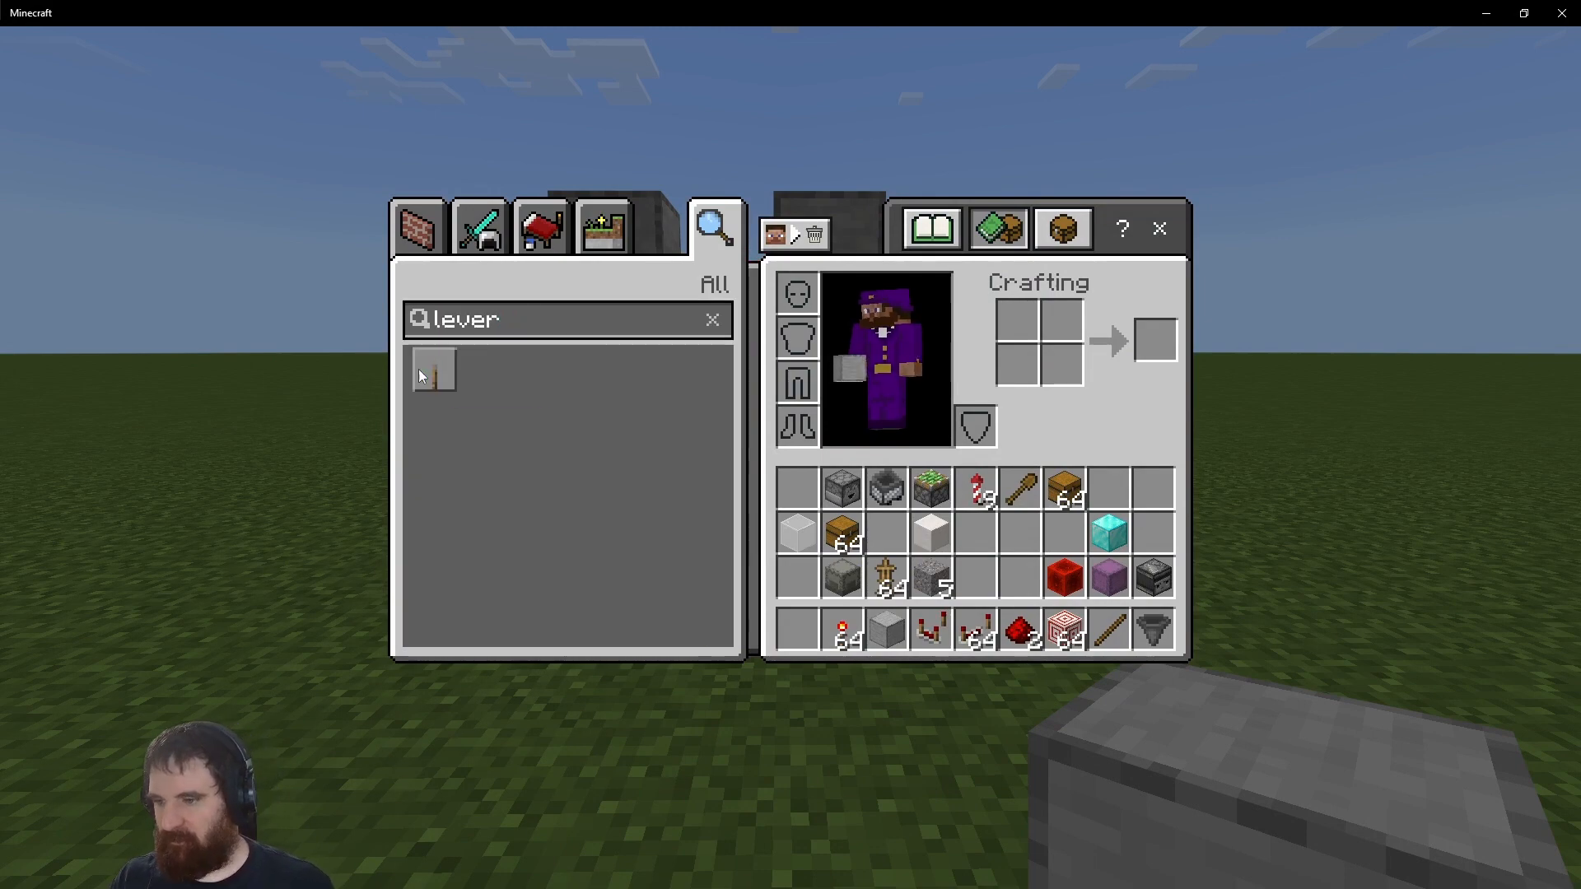
click(797, 630)
key(Escape)
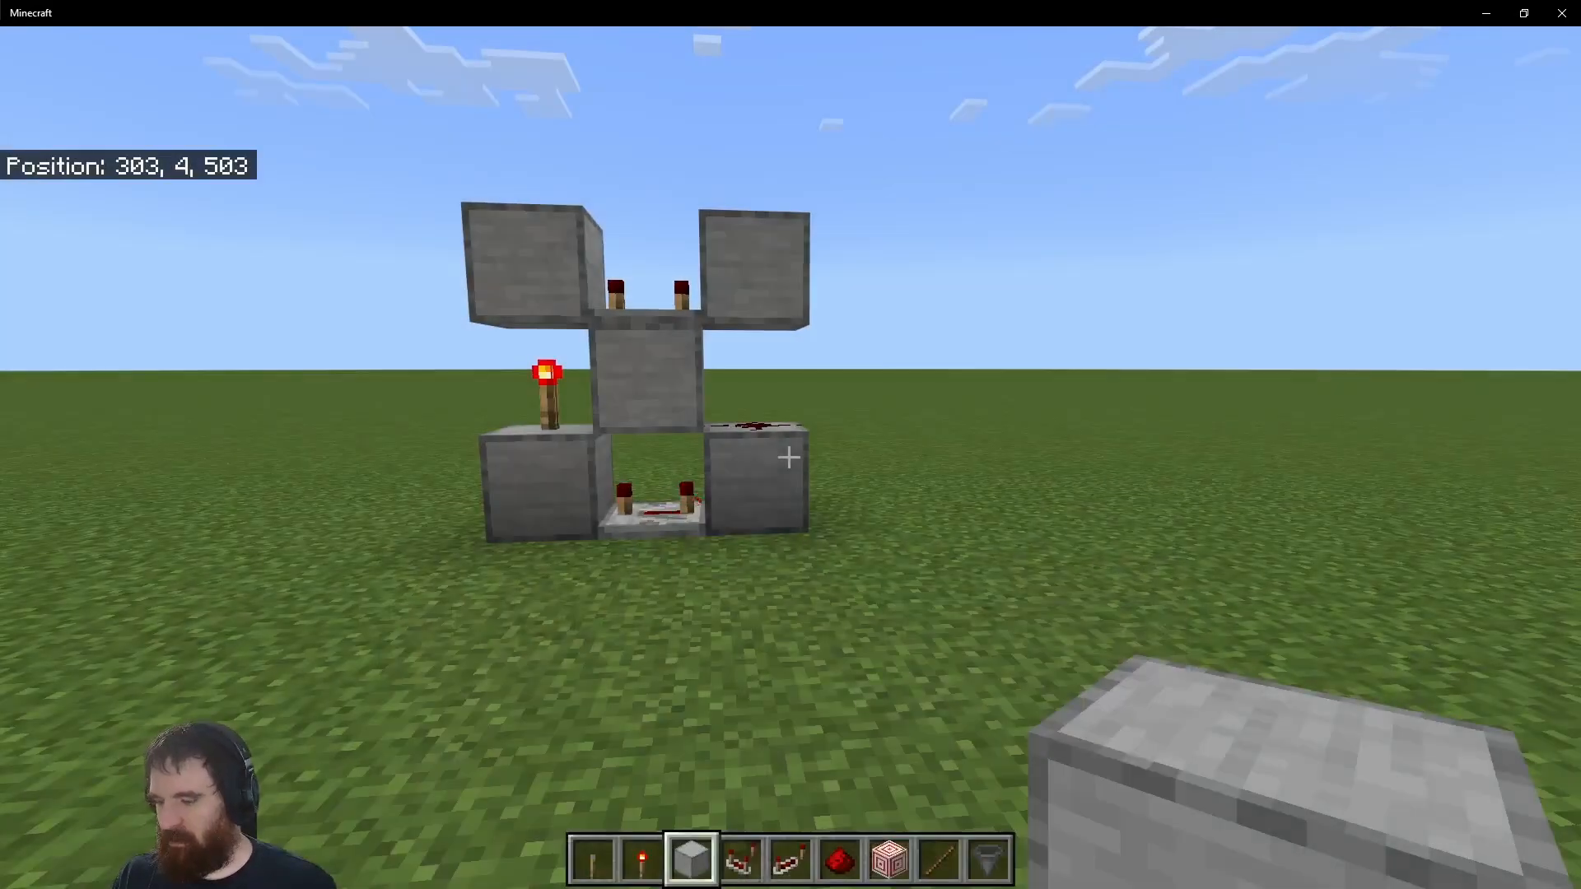
Place a lever on the front of the lower block carrying the dust, switch it on, and break it off.
scroll(790, 444, up, 2)
key(w)
right_click(789, 456)
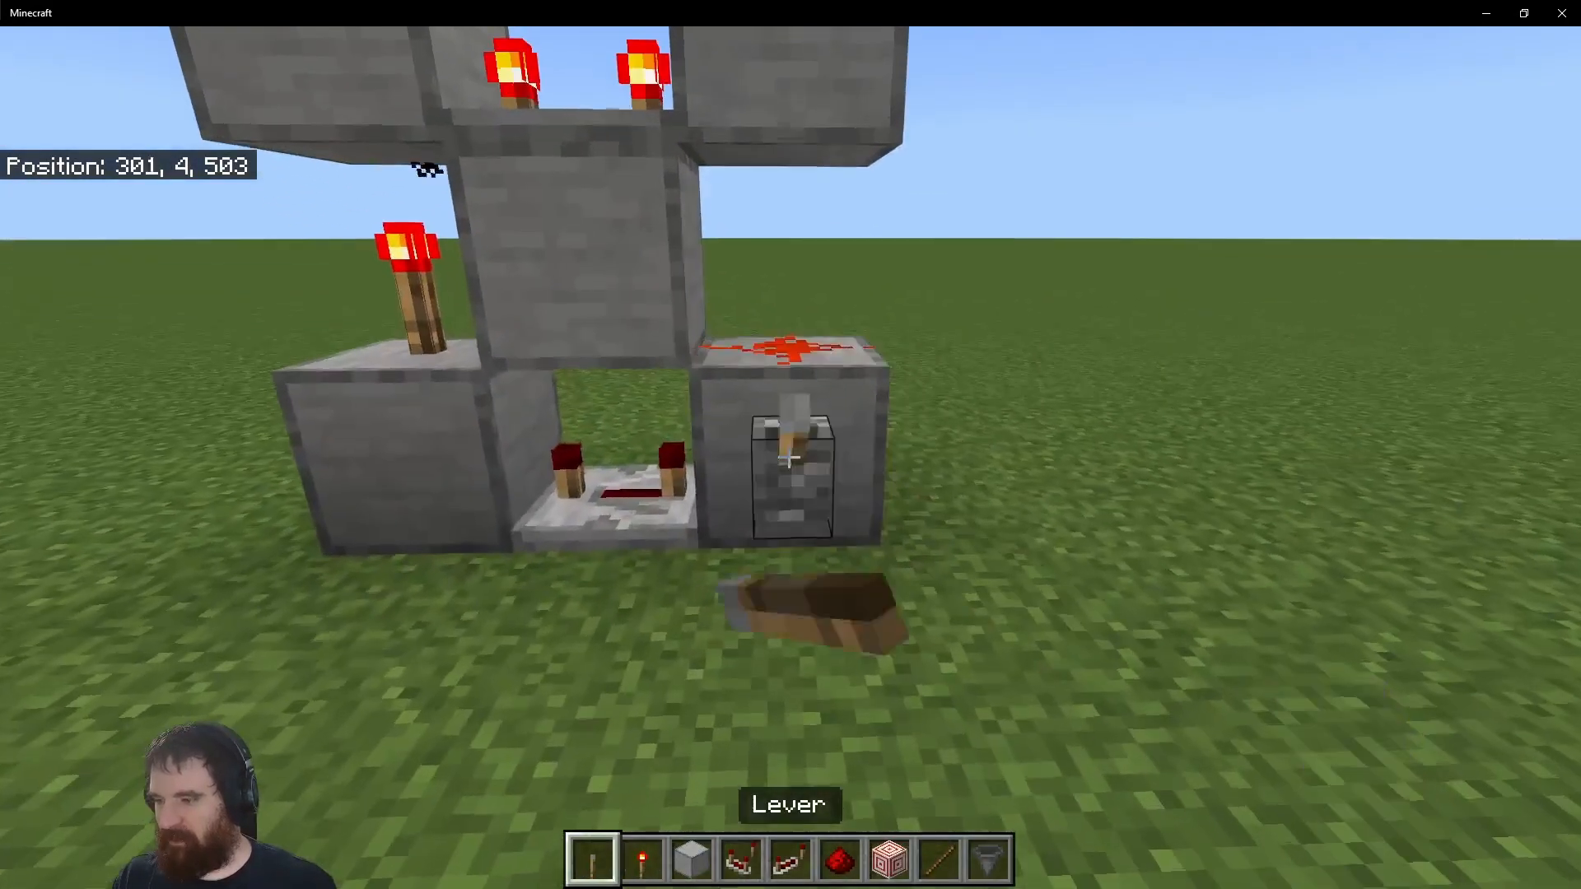
key(s)
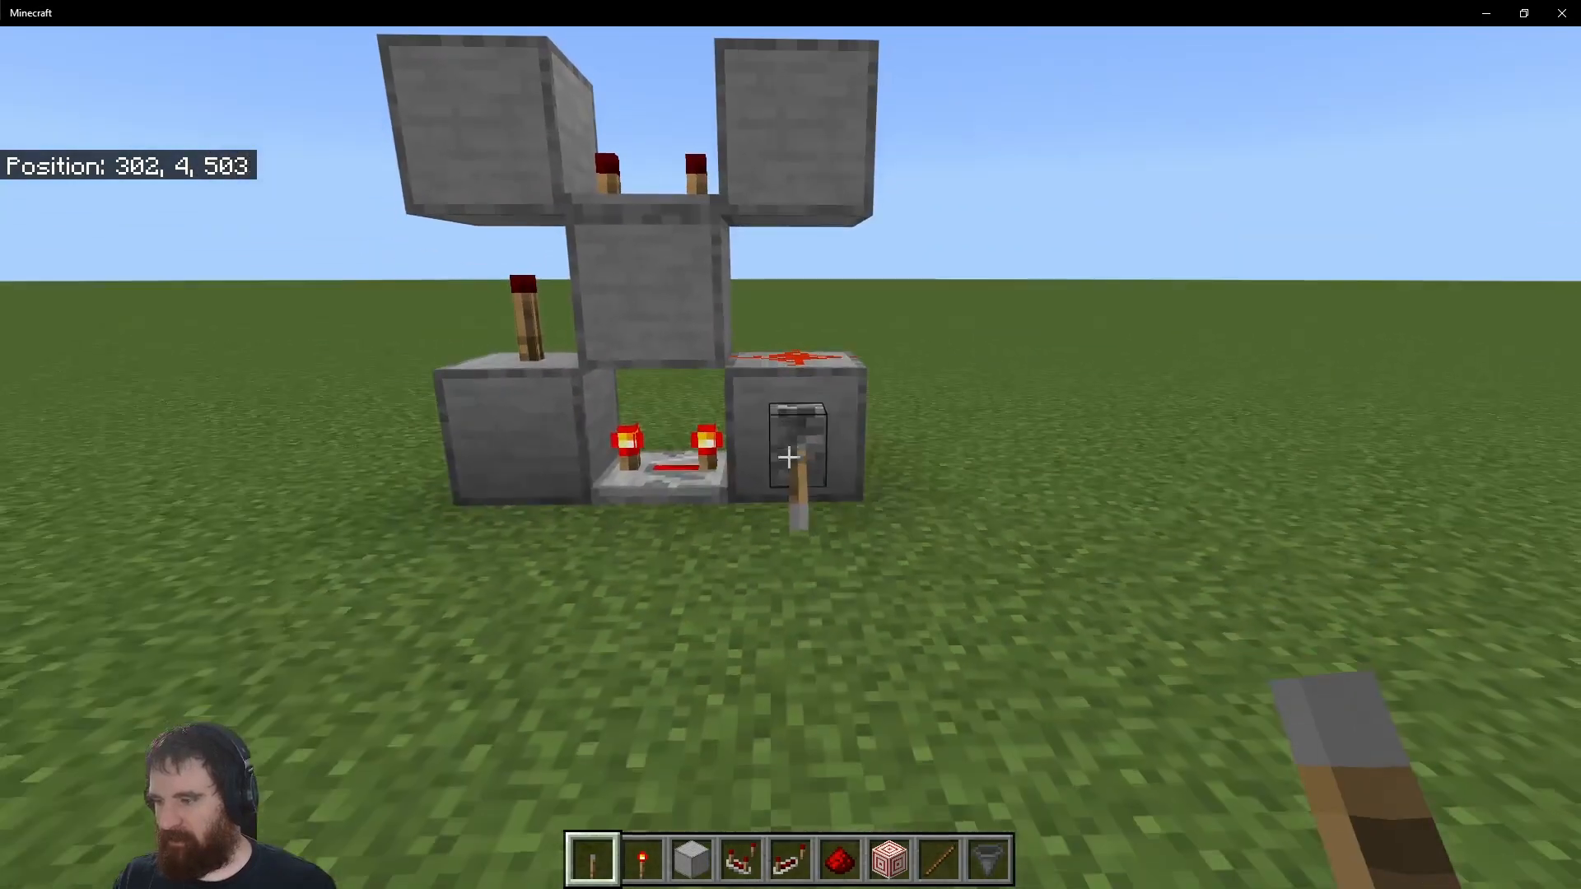
click(789, 457)
Try a lever on the front of the block beneath the redstone torch and break it off.
key(a)
right_click(788, 457)
right_click(789, 458)
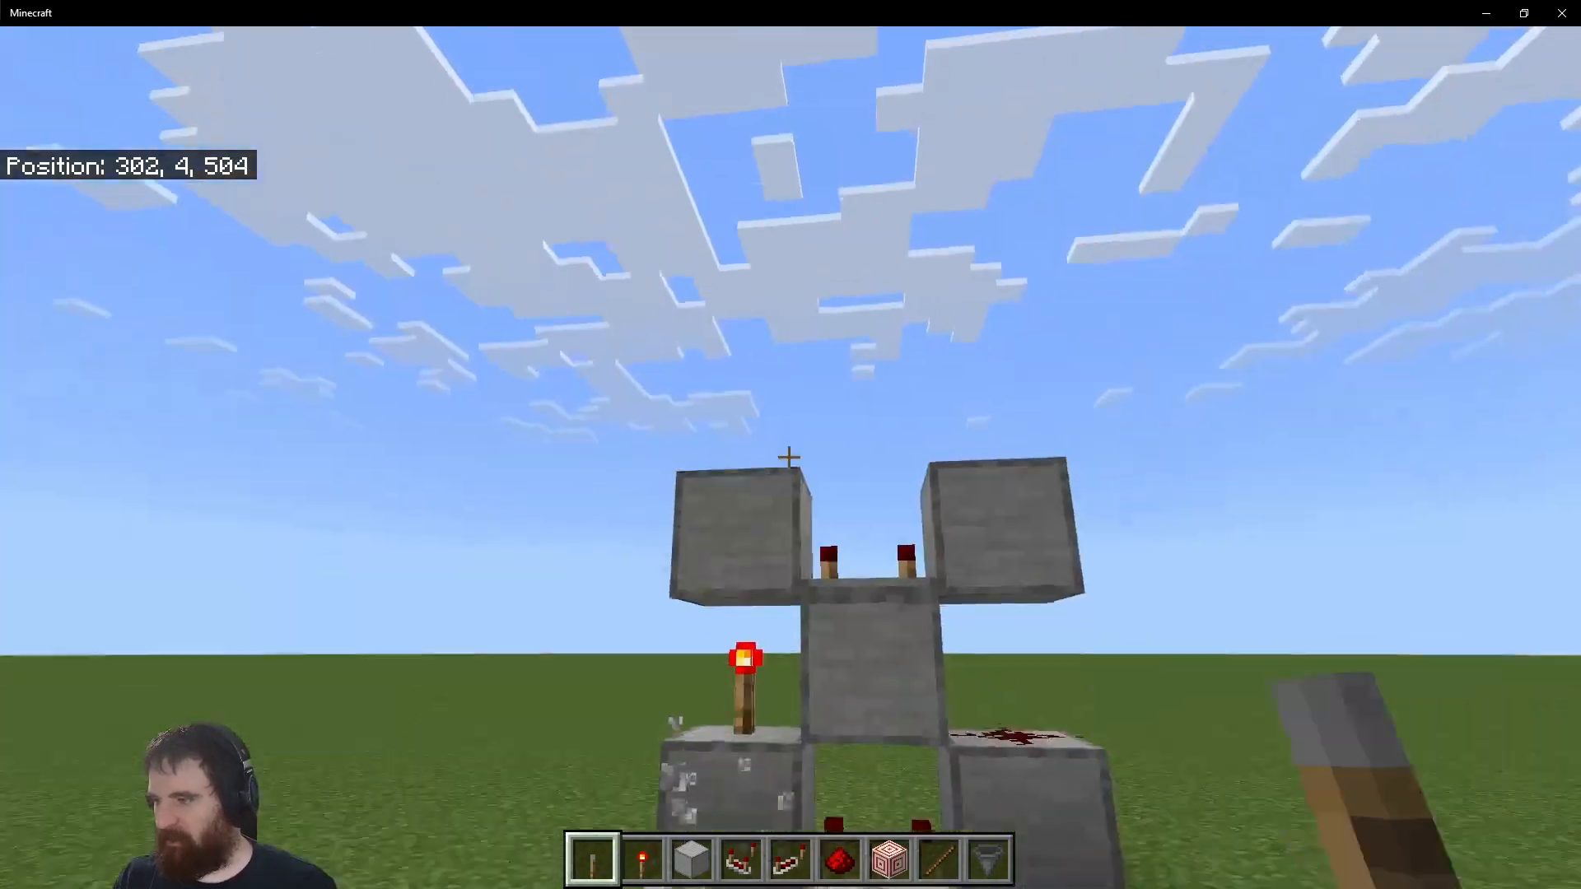
Place a lever on the front of each of the two top blocks and switch both levers.
right_click(788, 457)
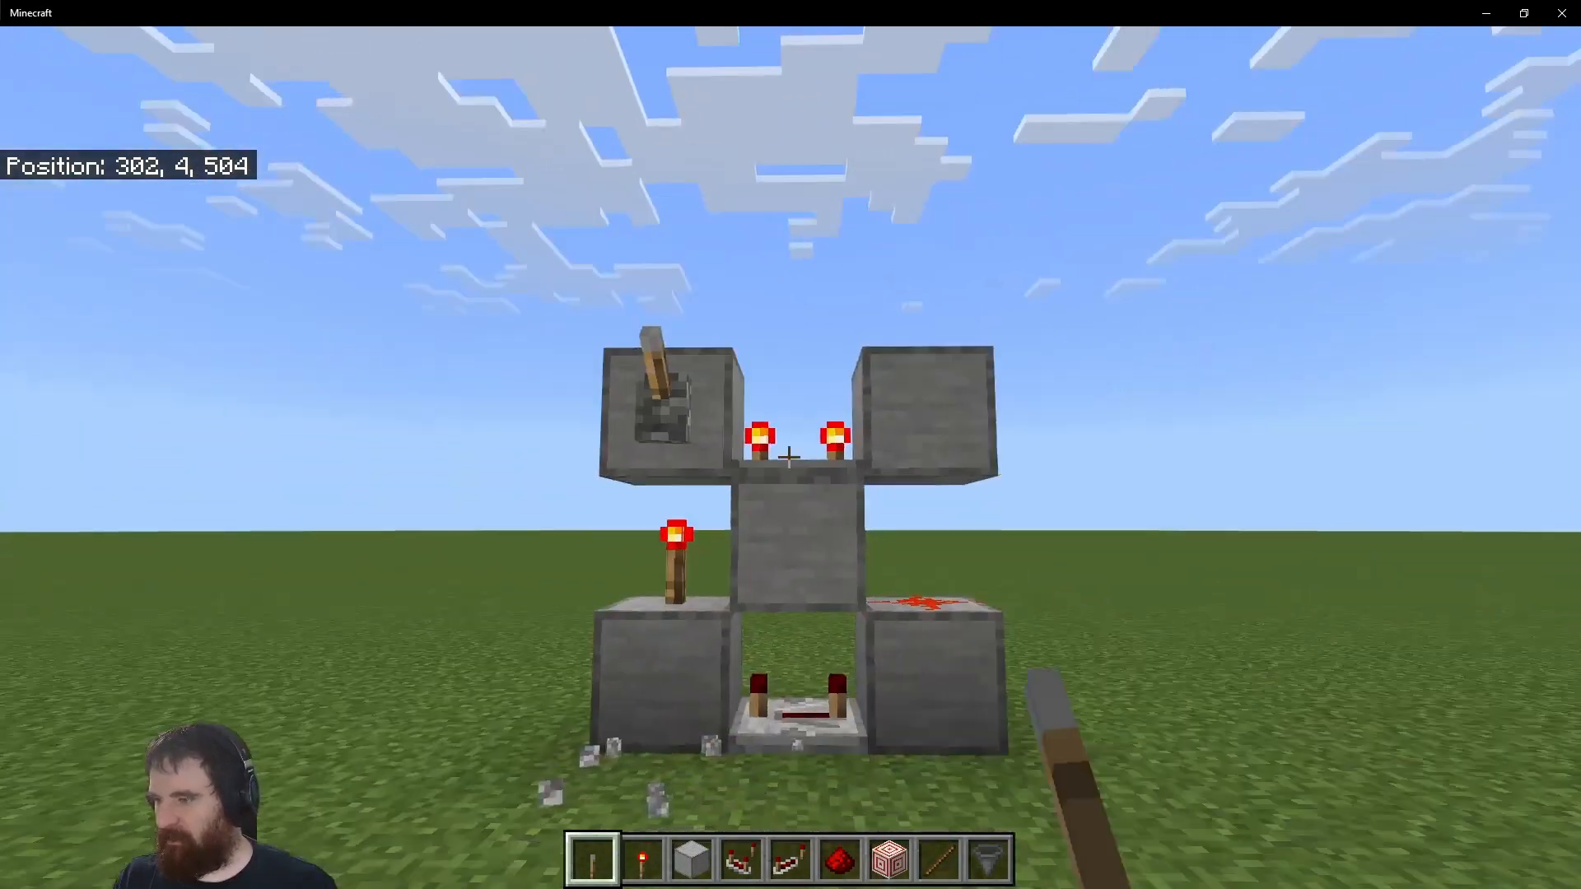
key(d)
right_click(789, 458)
right_click(789, 458)
right_click(789, 458)
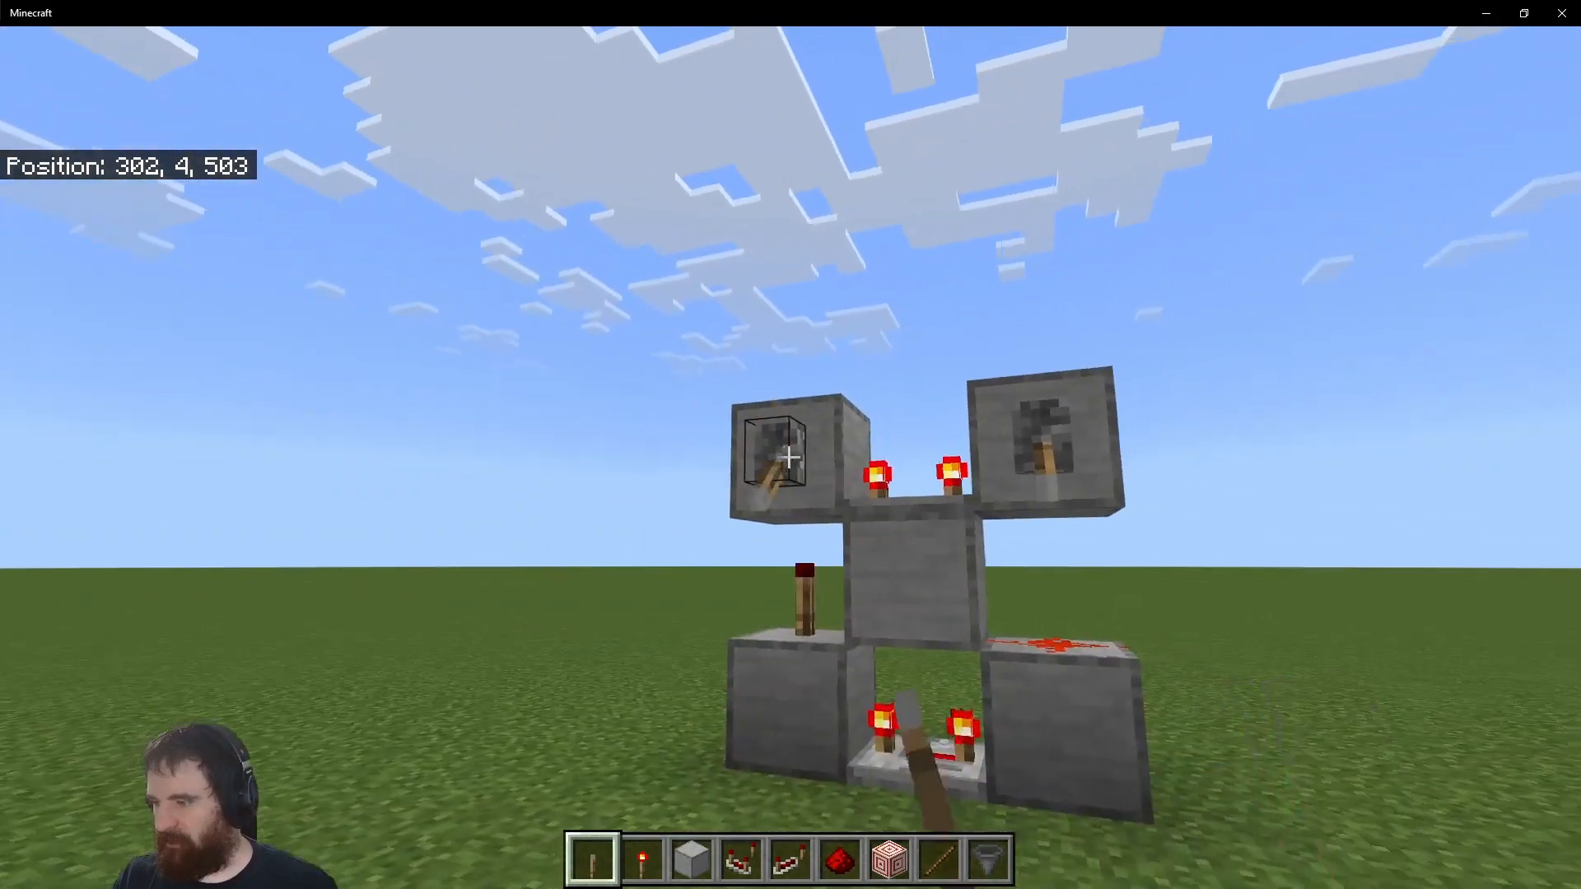
Remove the levers from both top blocks and step back from the clock.
click(789, 458)
key(s)
click(788, 458)
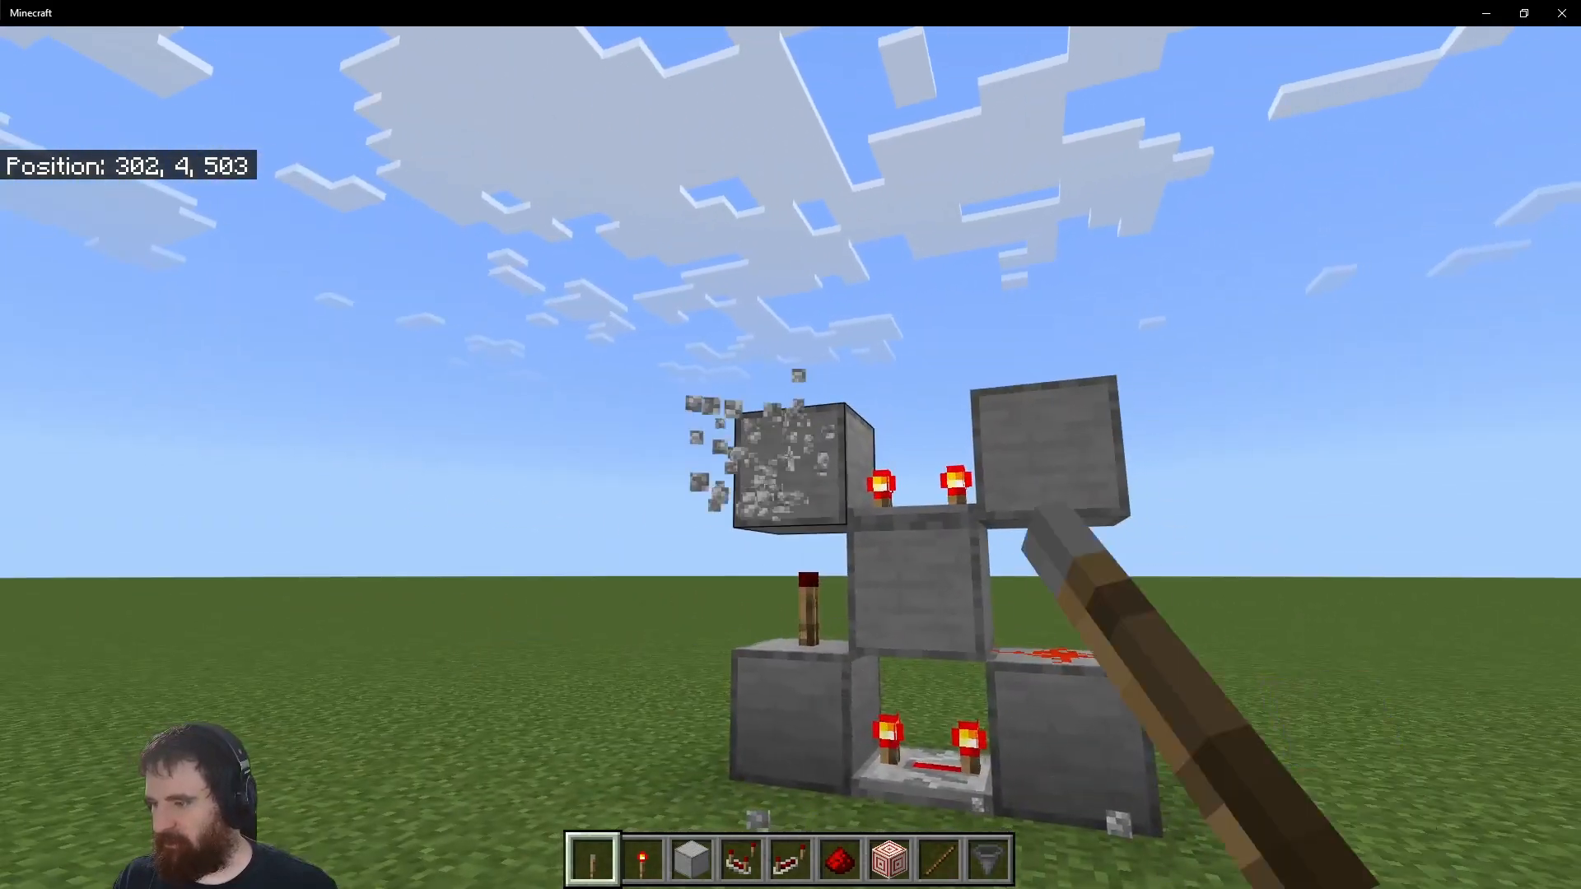
key(s)
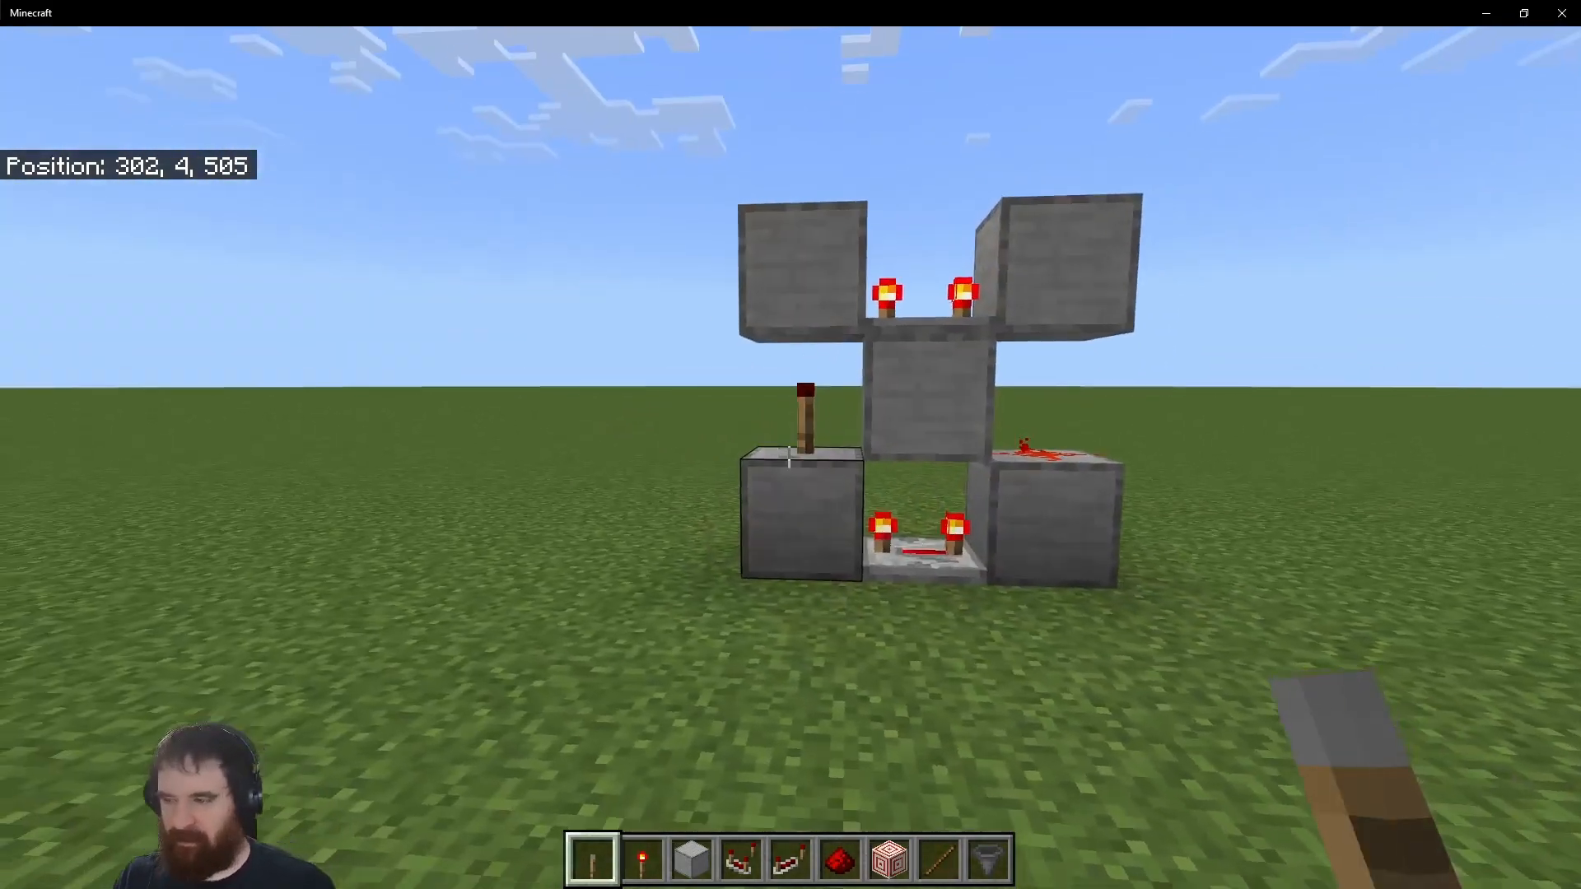
Switch to the front camera view and show the crouching character with the clock behind.
key(F5)
key(F5)
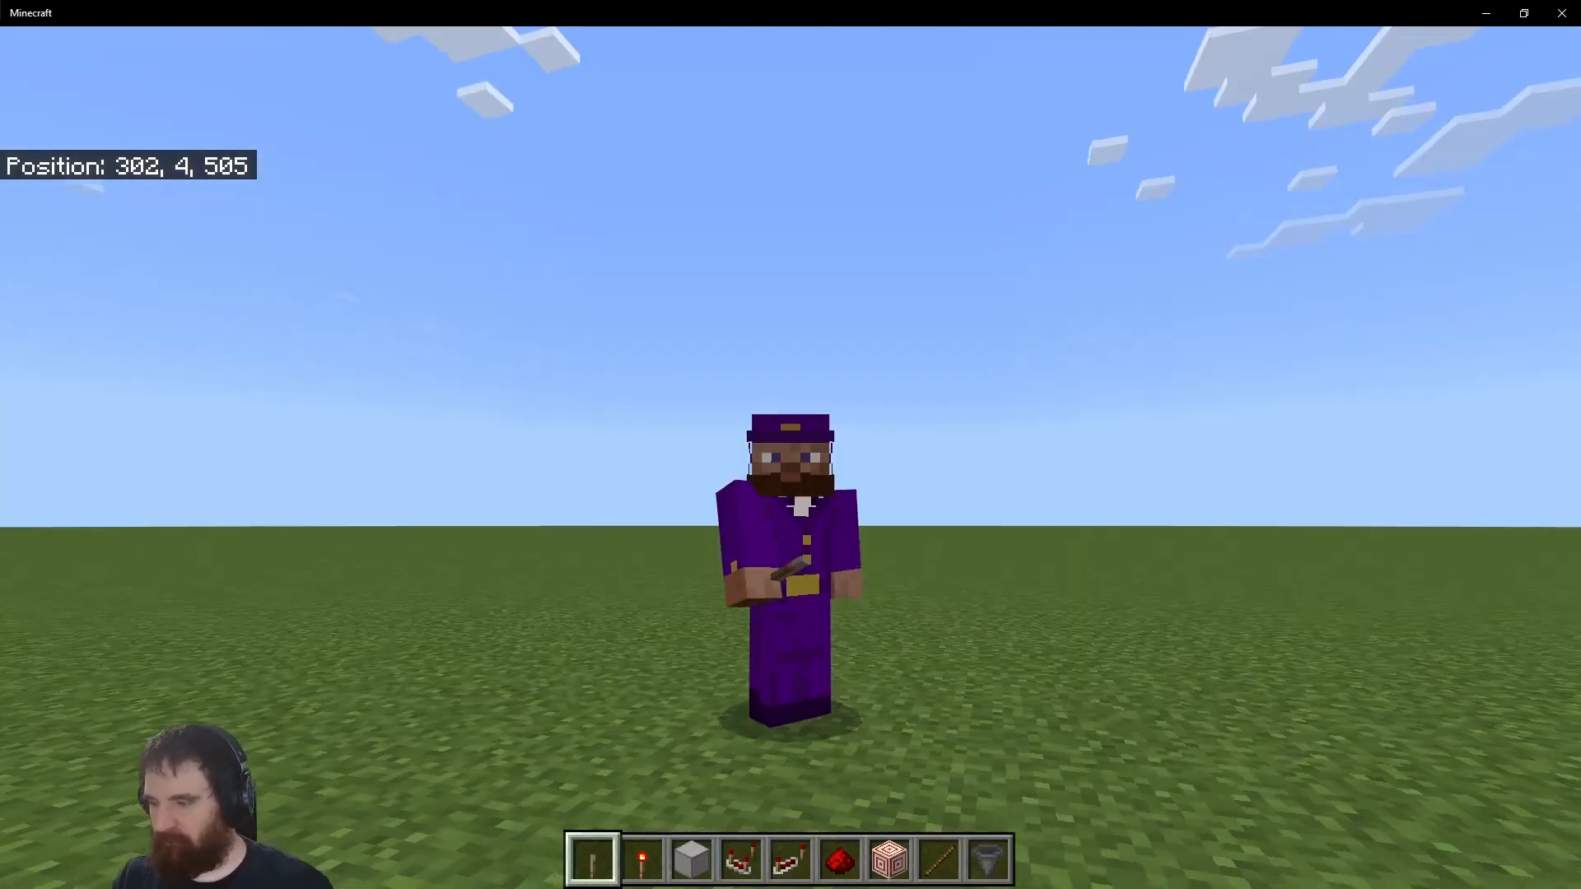
key(shift)
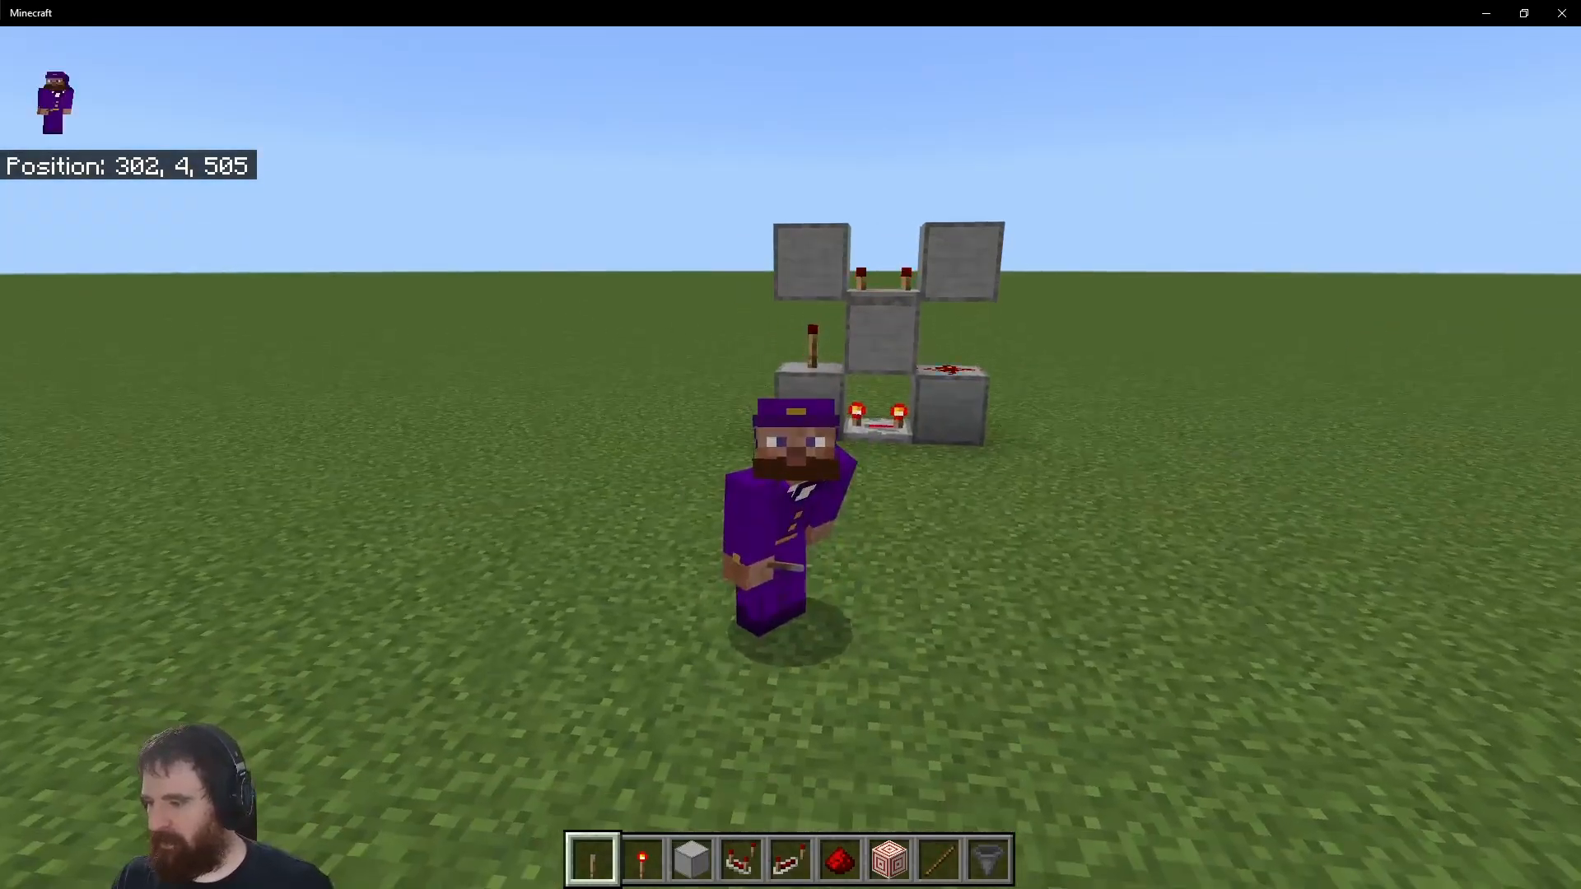